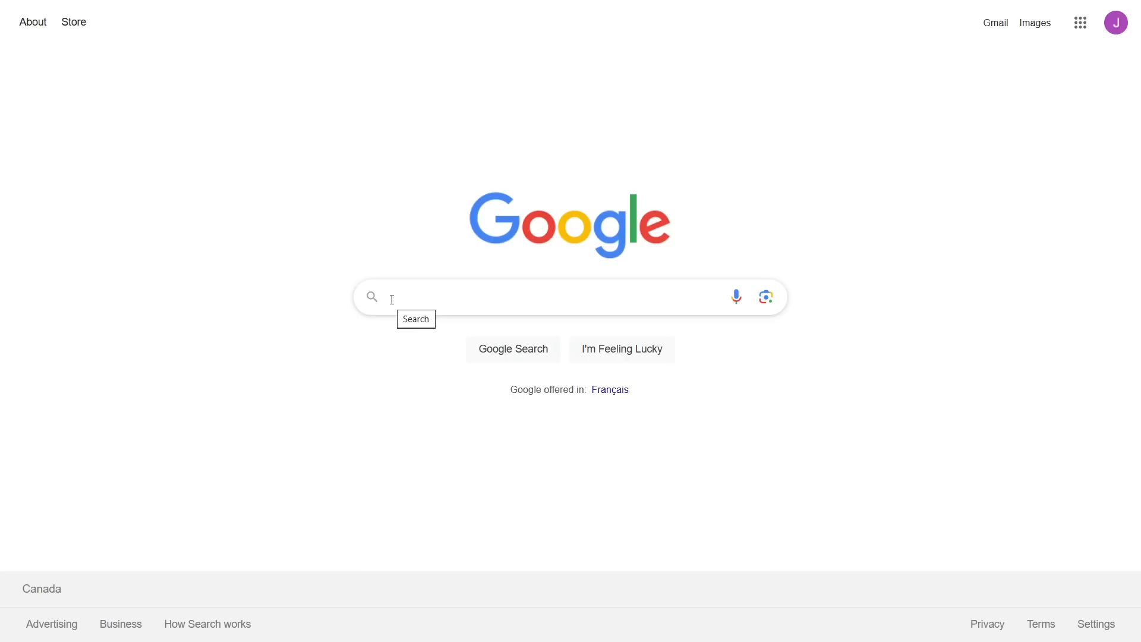
Search Google for 'imm 5580 guide'
{"action": "left_click", "coordinate": [393, 299]}
{"action": "type", "text": "imm 5580 guide"}
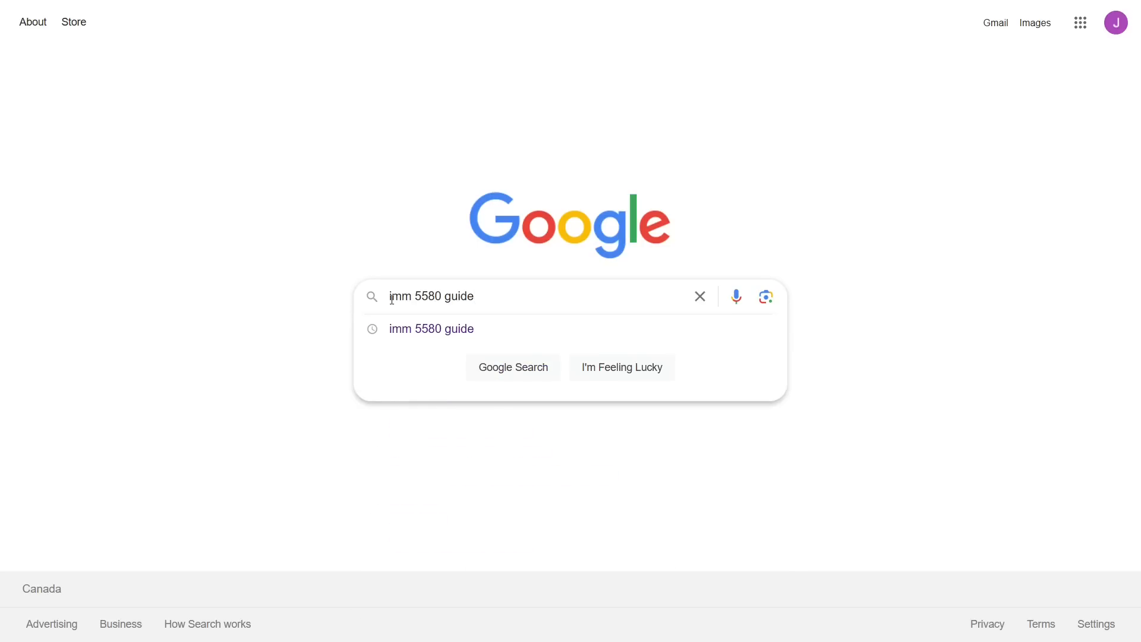
{"action": "key", "text": "Return"}
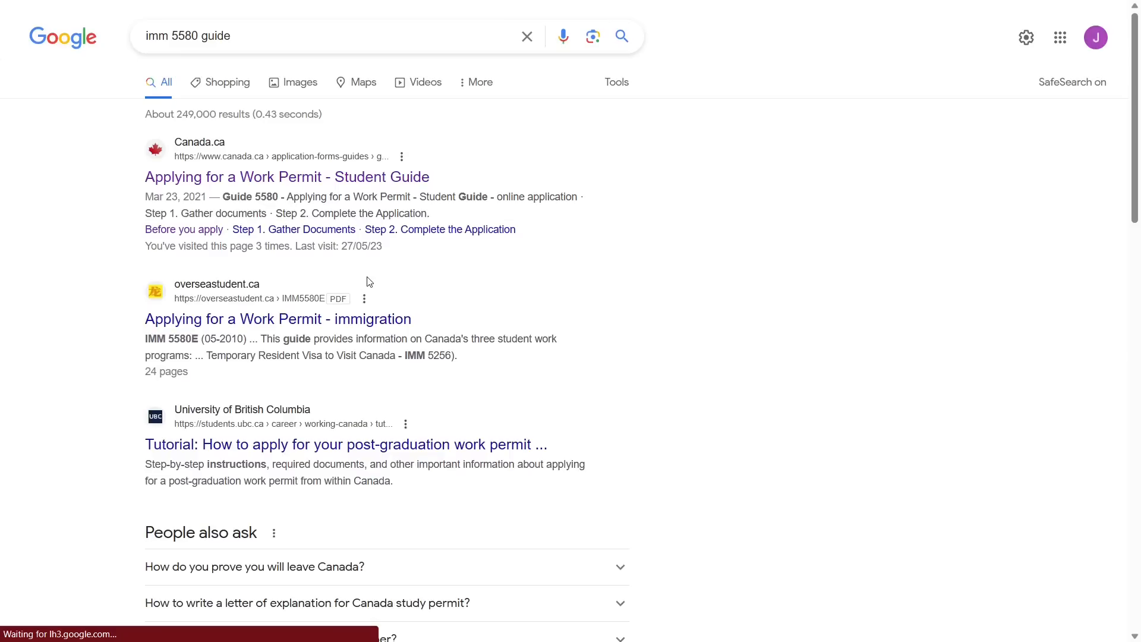
Open the Canada.ca Student Guide result and dismiss the apply-online notice banner
{"action": "left_click", "coordinate": [300, 178]}
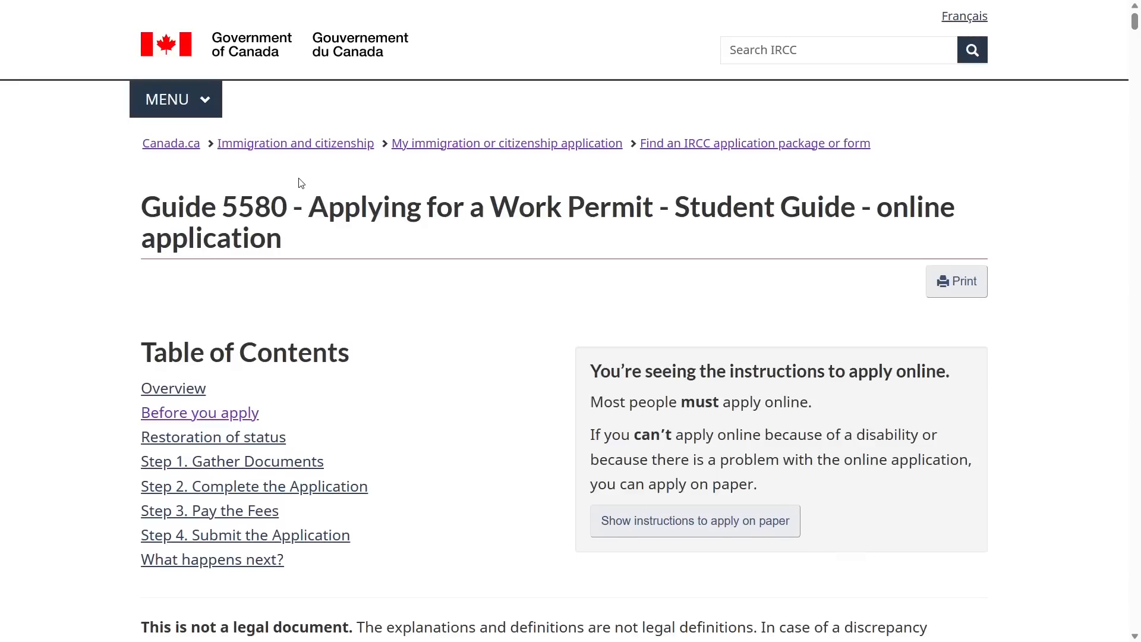
{"action": "scroll", "coordinate": [404, 330], "scroll_direction": "down", "scroll_amount": 1}
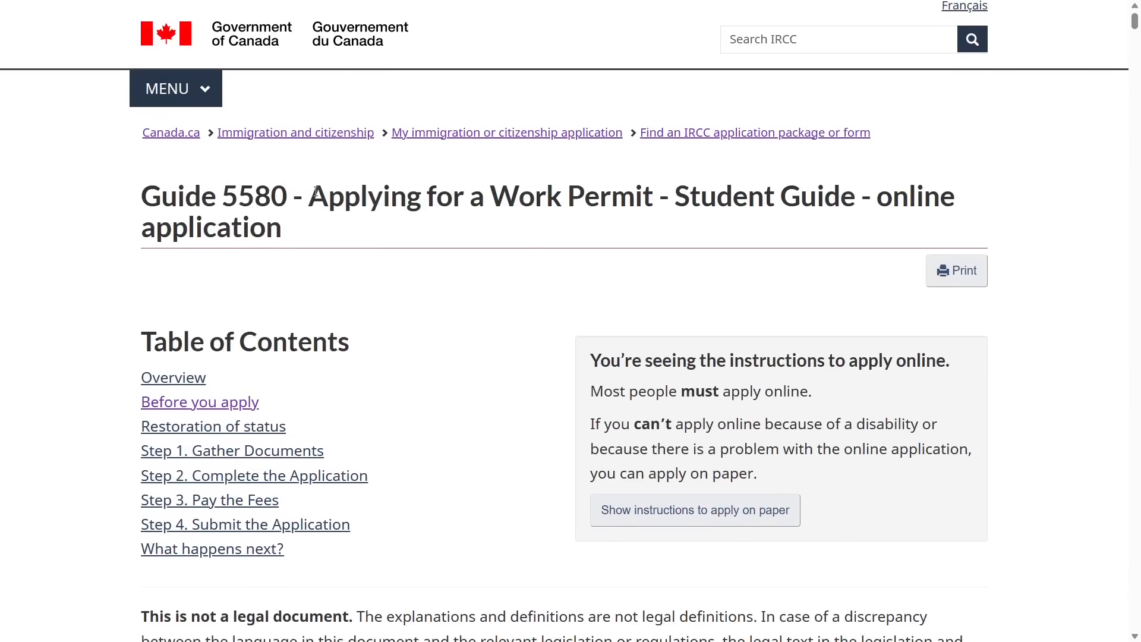
{"action": "left_click_drag", "start_coordinate": [315, 191], "coordinate": [853, 222]}
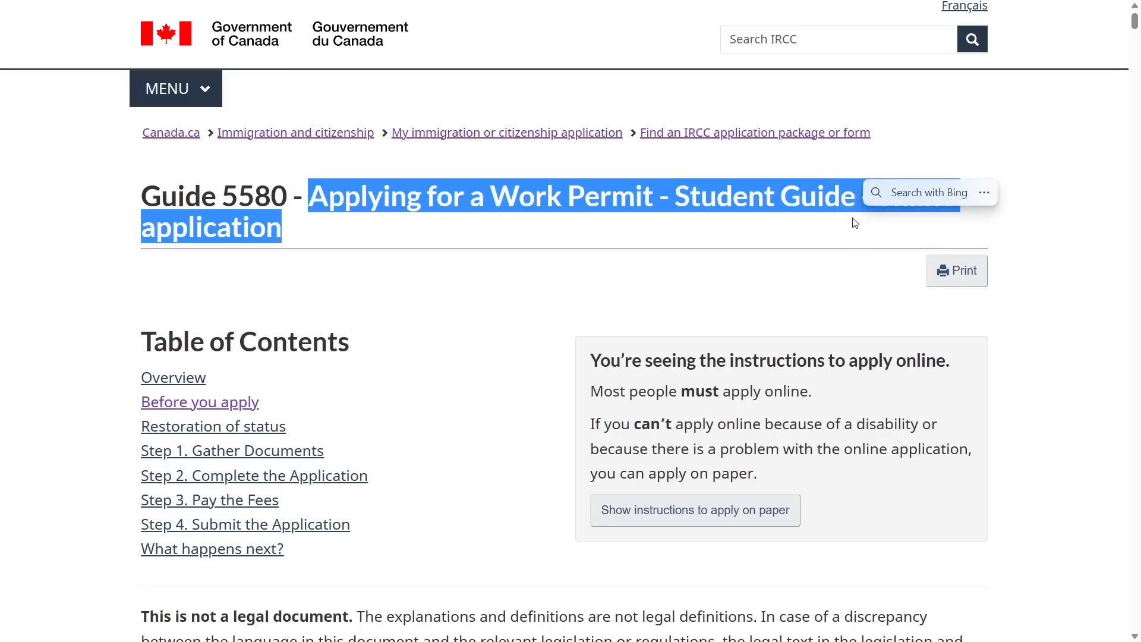
{"action": "left_click", "coordinate": [441, 357]}
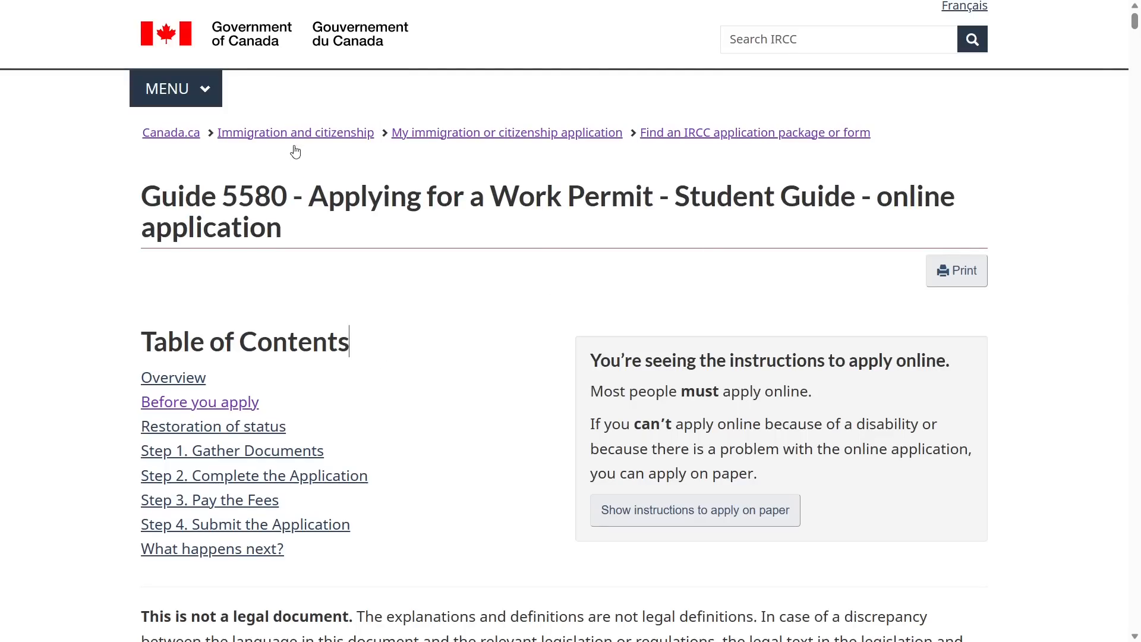
{"action": "scroll", "coordinate": [387, 377], "scroll_direction": "down", "scroll_amount": 8}
{"action": "scroll", "coordinate": [387, 377], "scroll_direction": "down", "scroll_amount": 8}
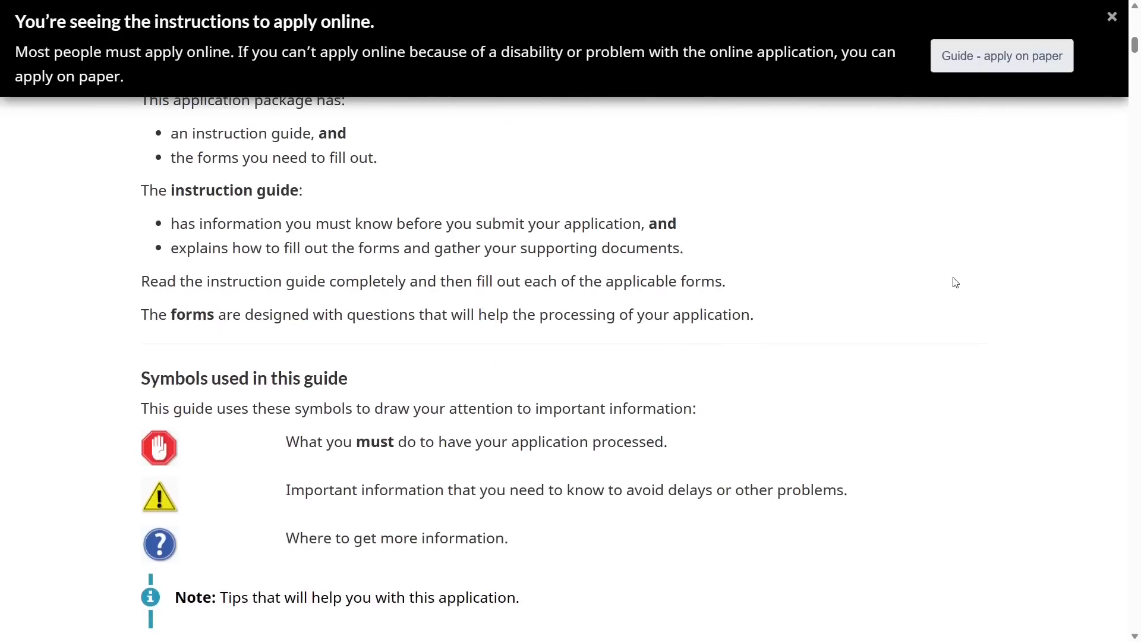
{"action": "left_click", "coordinate": [1115, 19]}
Read through the sections of Guide 5580, the student work permit guide
{"action": "scroll", "coordinate": [847, 300], "scroll_direction": "up", "scroll_amount": 13}
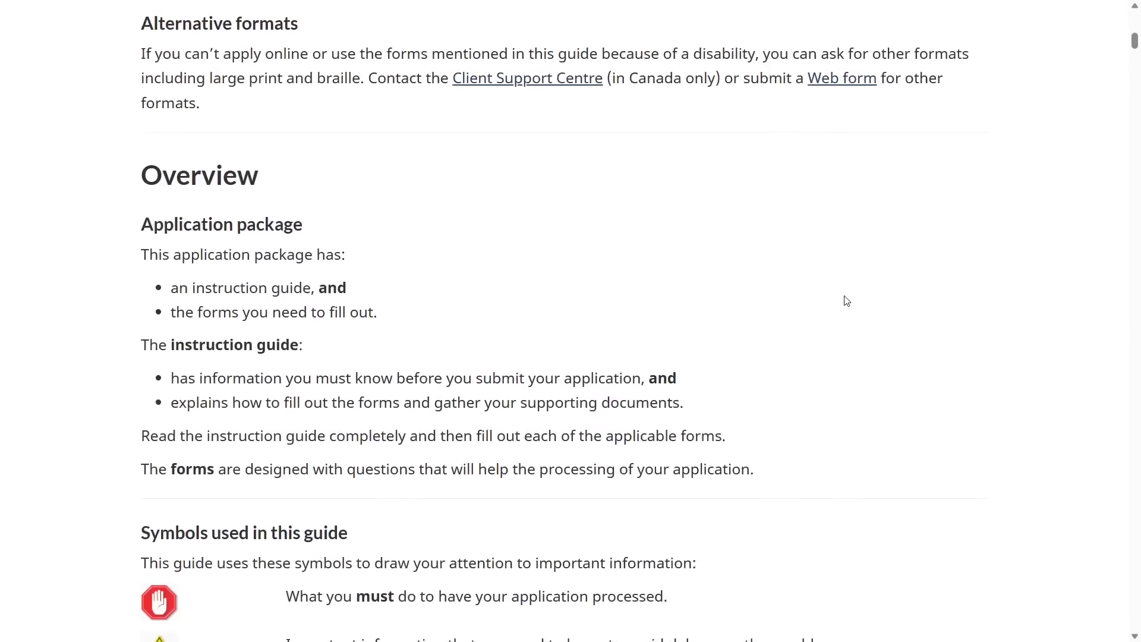
{"action": "scroll", "coordinate": [847, 300], "scroll_direction": "up", "scroll_amount": 2}
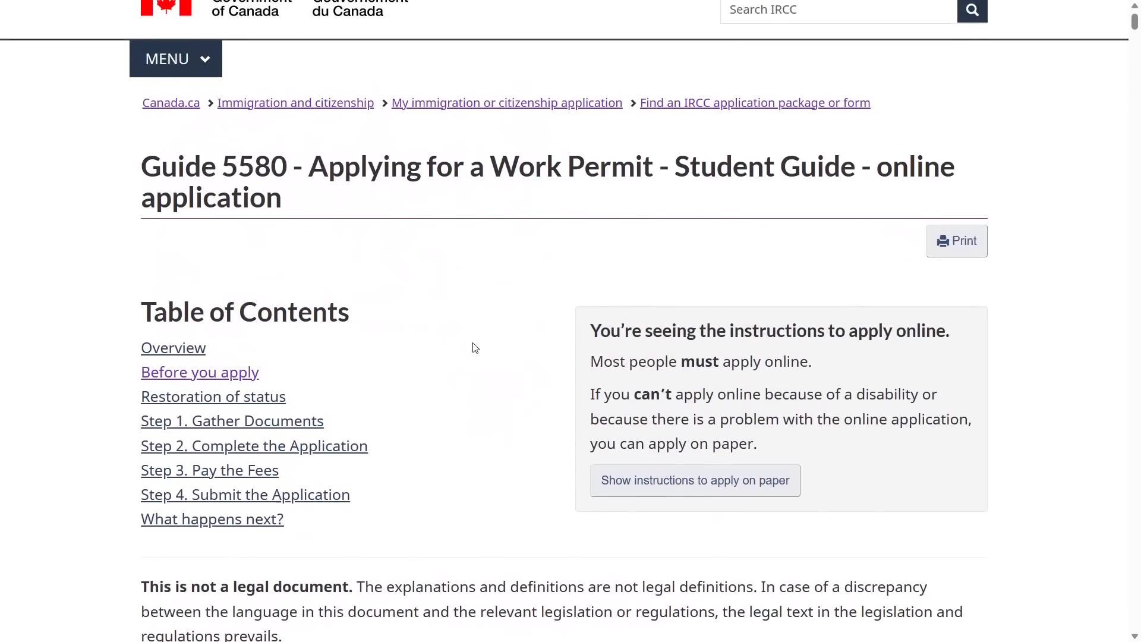
{"action": "left_click_drag", "start_coordinate": [340, 310], "coordinate": [352, 313]}
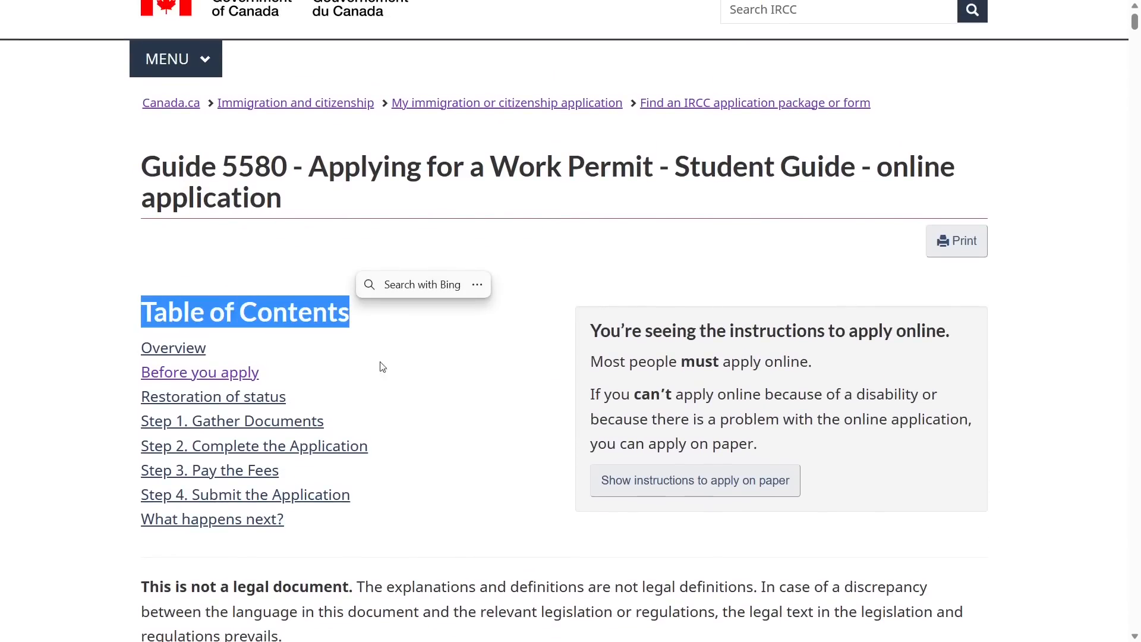
{"action": "scroll", "coordinate": [395, 391], "scroll_direction": "down", "scroll_amount": 20}
{"action": "scroll", "coordinate": [398, 389], "scroll_direction": "down", "scroll_amount": 20}
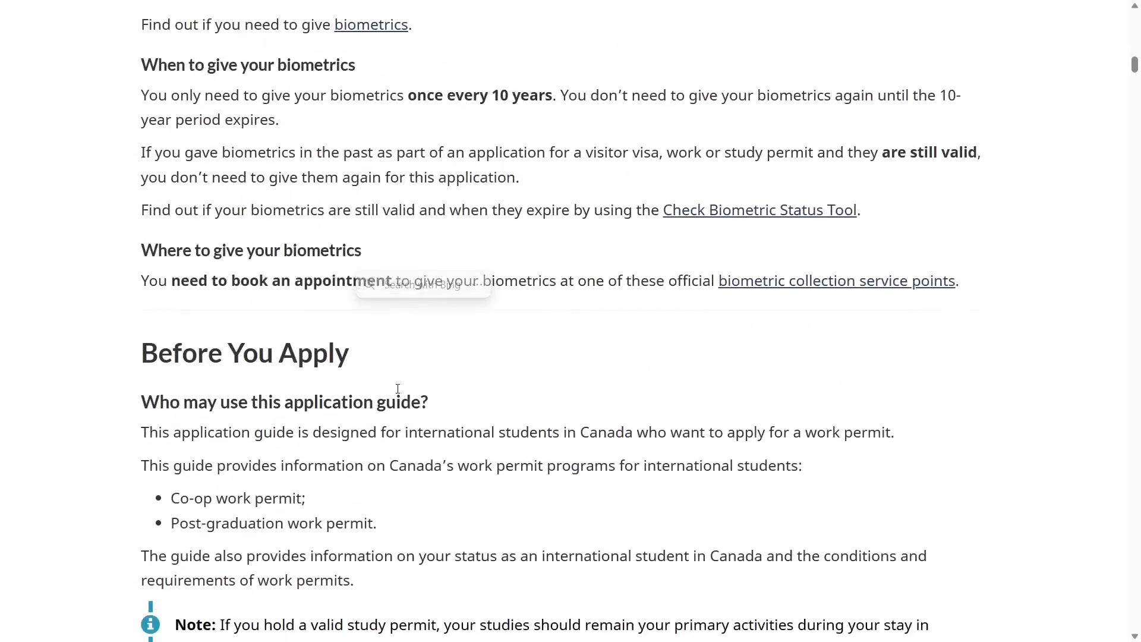
{"action": "scroll", "coordinate": [398, 389], "scroll_direction": "down", "scroll_amount": 20}
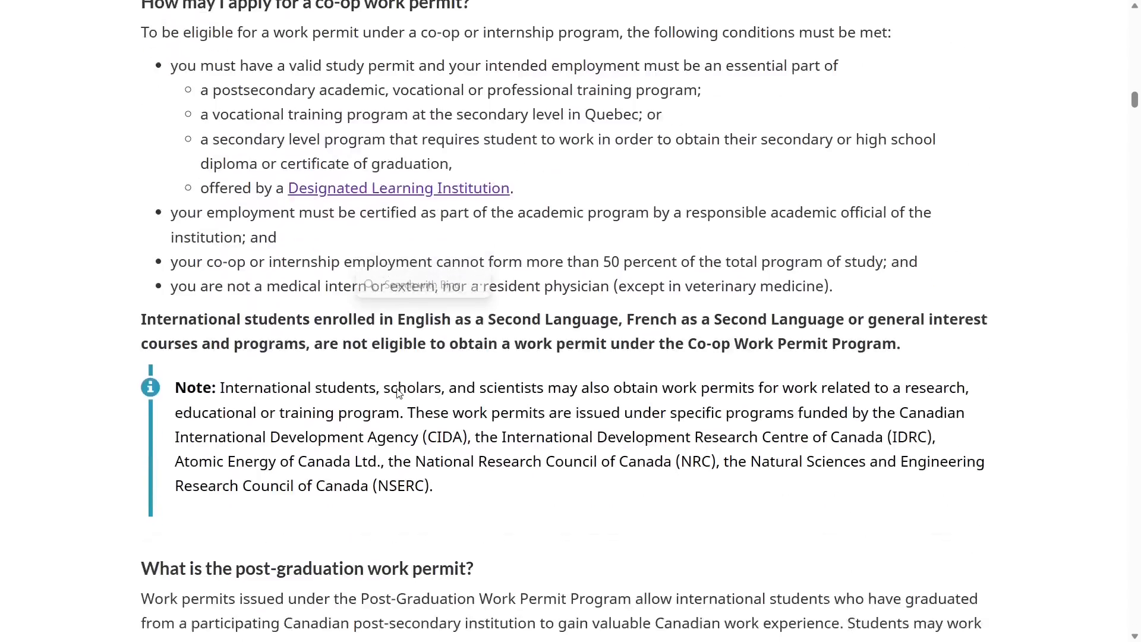
{"action": "scroll", "coordinate": [397, 393], "scroll_direction": "down", "scroll_amount": 20}
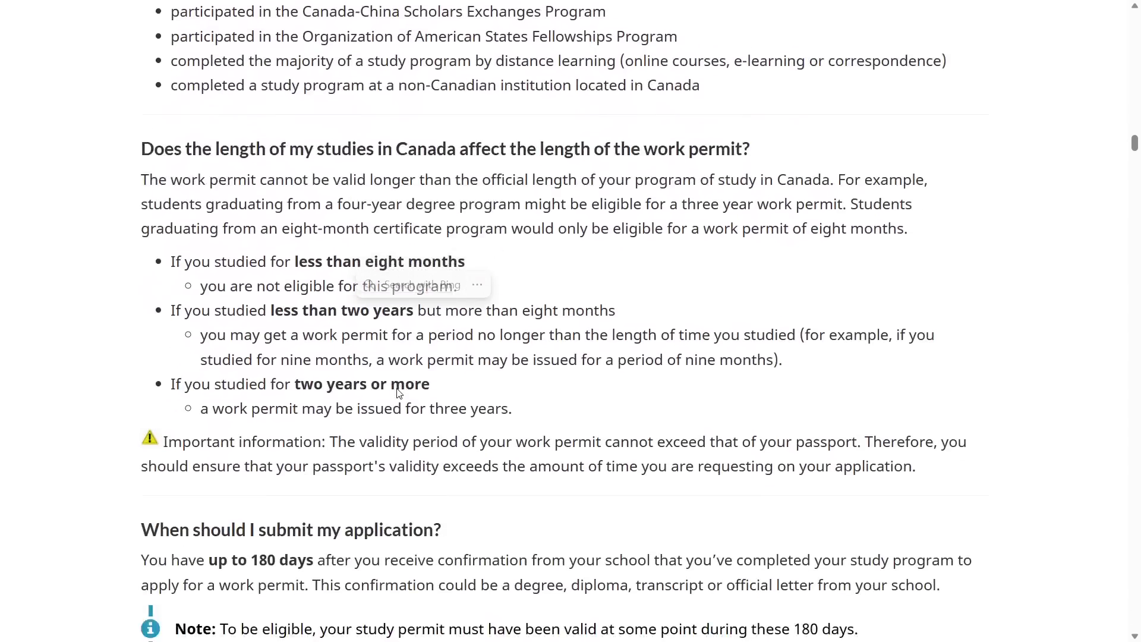
{"action": "scroll", "coordinate": [397, 393], "scroll_direction": "down", "scroll_amount": 16}
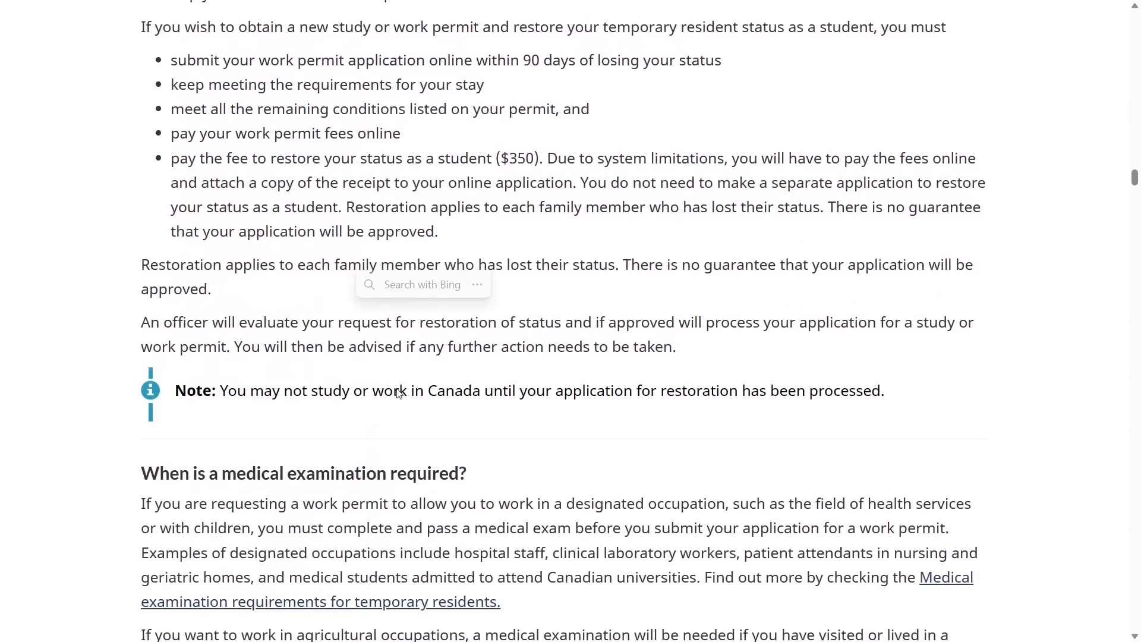
{"action": "scroll", "coordinate": [397, 392], "scroll_direction": "down", "scroll_amount": 11}
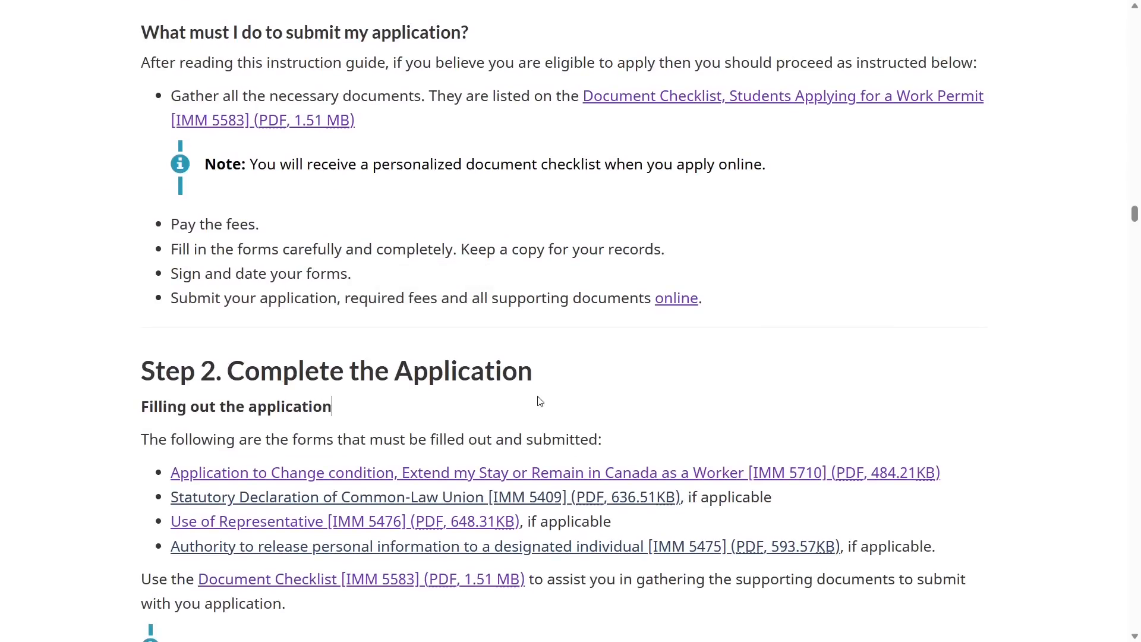
{"action": "scroll", "coordinate": [540, 401], "scroll_direction": "down", "scroll_amount": 16}
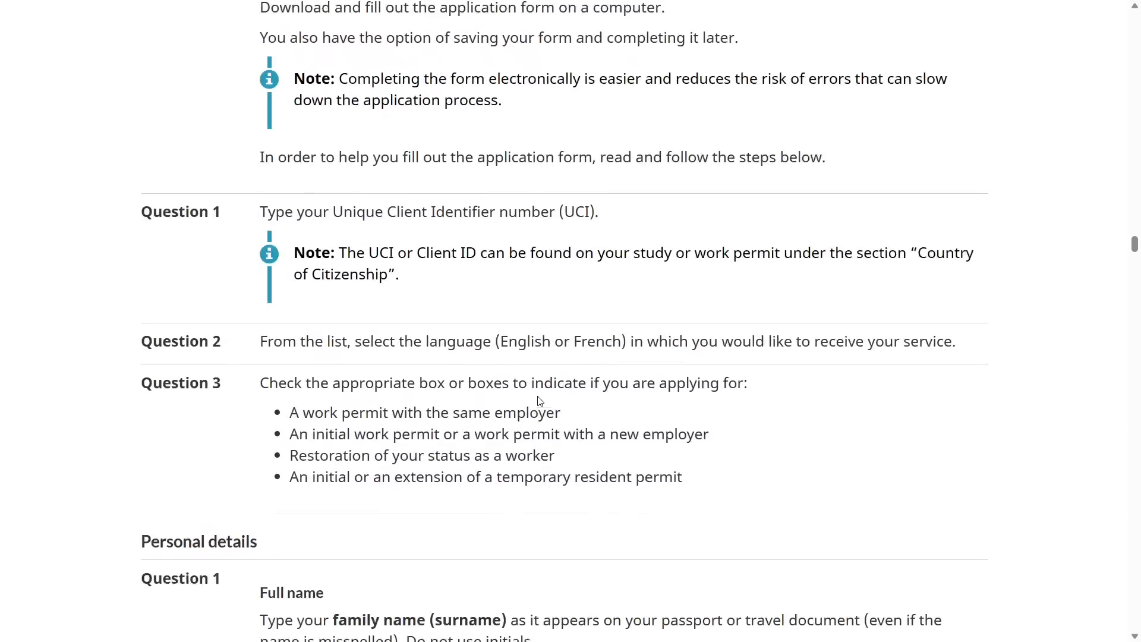
{"action": "scroll", "coordinate": [540, 401], "scroll_direction": "down", "scroll_amount": 18}
{"action": "scroll", "coordinate": [539, 401], "scroll_direction": "up", "scroll_amount": 16}
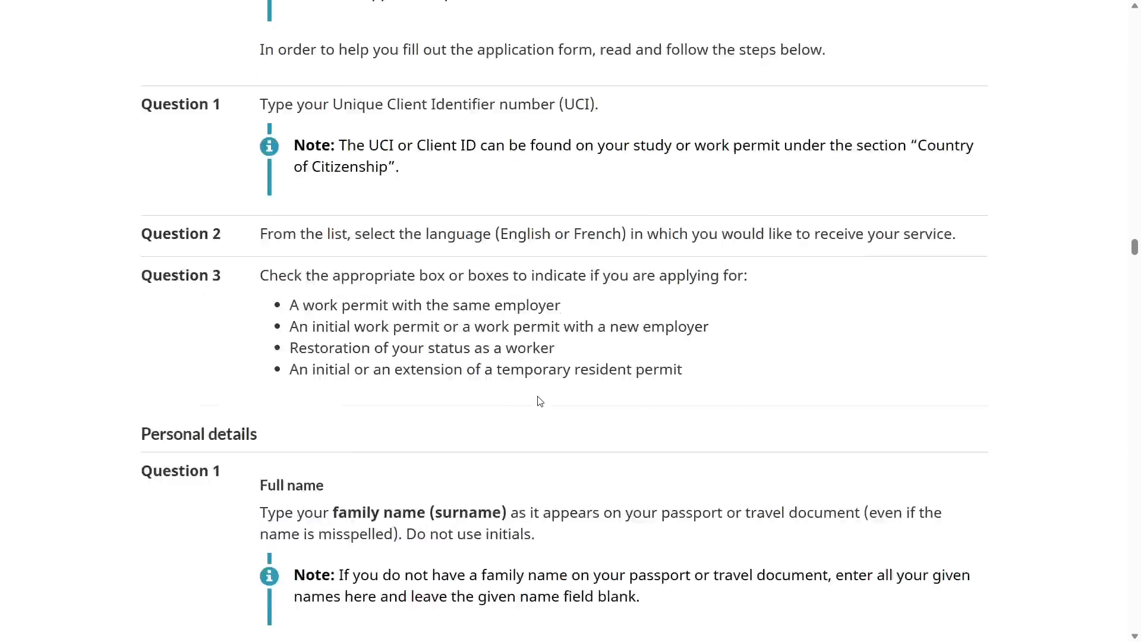
{"action": "scroll", "coordinate": [540, 401], "scroll_direction": "up", "scroll_amount": 20}
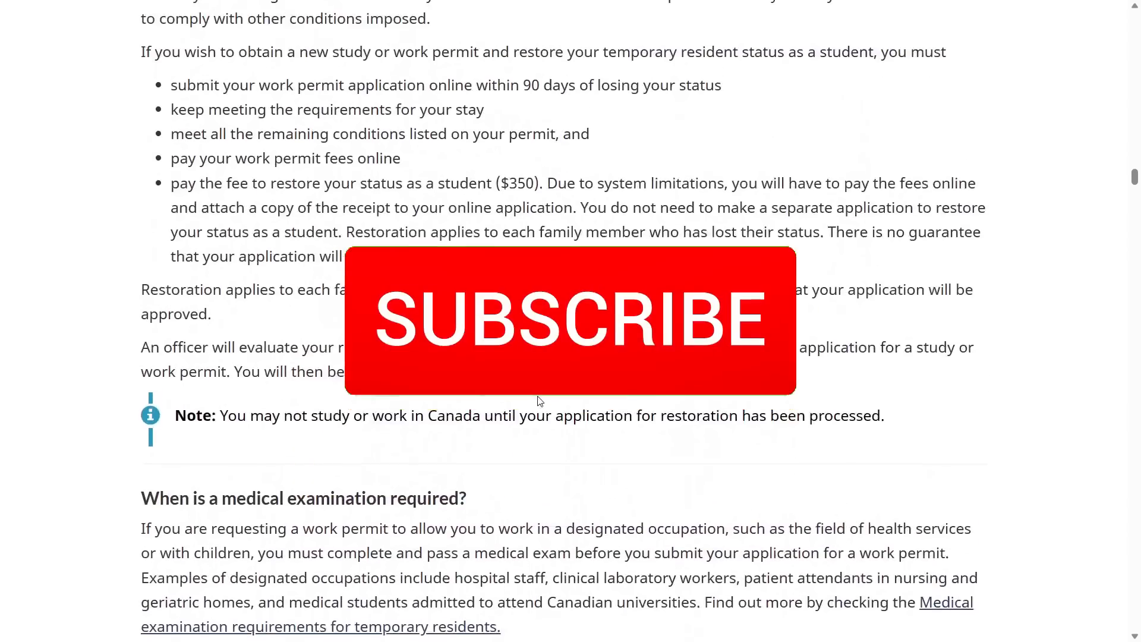
{"action": "scroll", "coordinate": [539, 401], "scroll_direction": "up", "scroll_amount": 2}
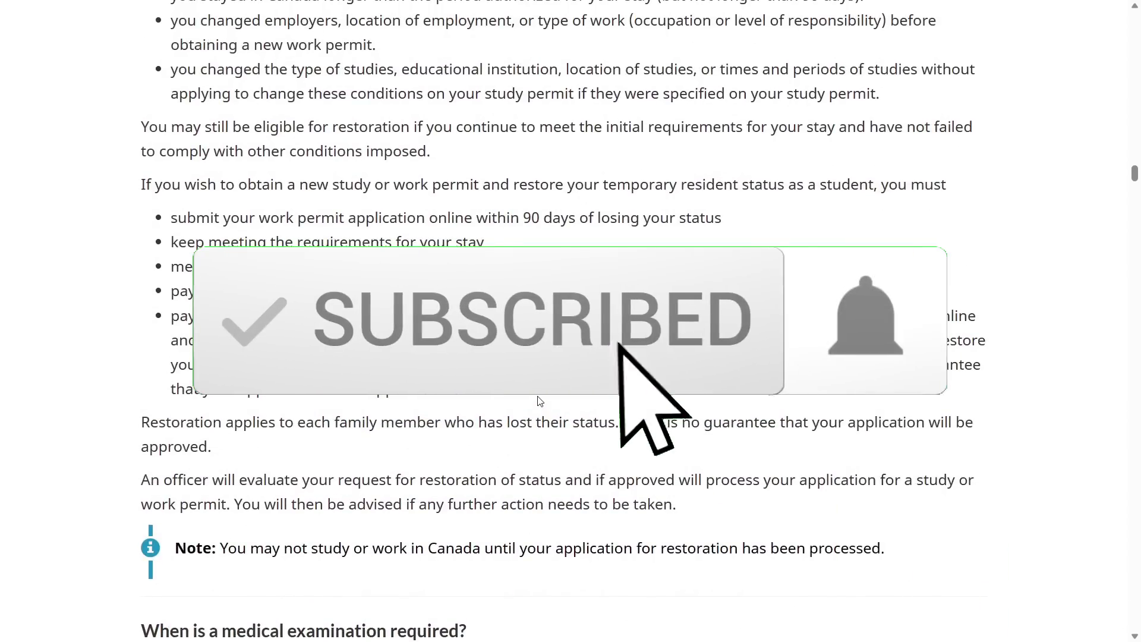
{"action": "scroll", "coordinate": [540, 401], "scroll_direction": "up", "scroll_amount": 10}
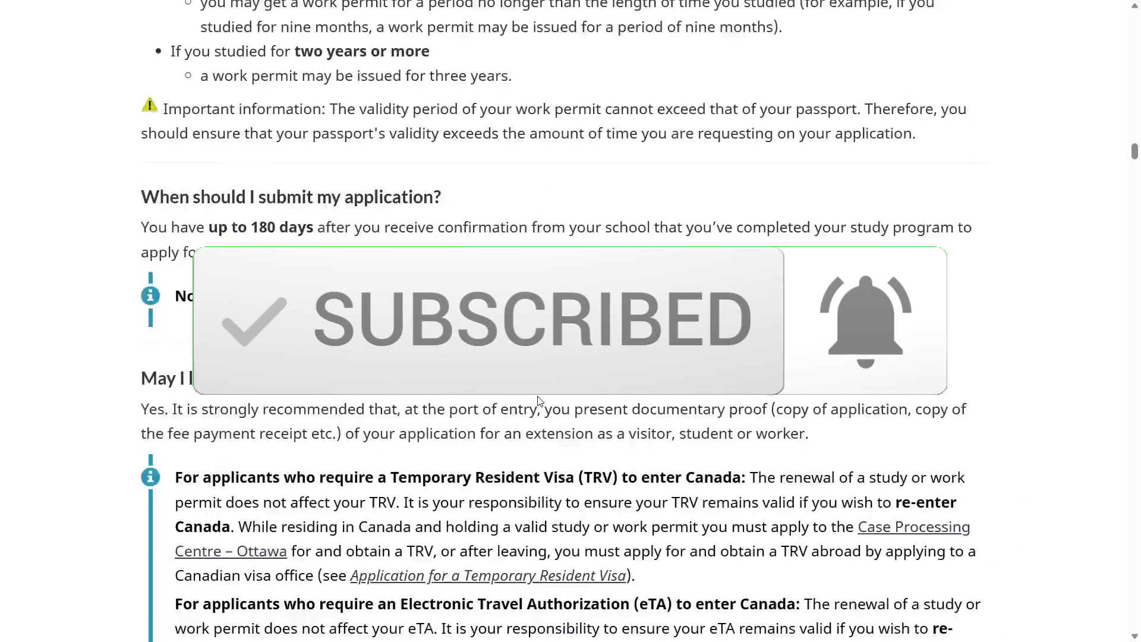
{"action": "scroll", "coordinate": [540, 401], "scroll_direction": "up", "scroll_amount": 20}
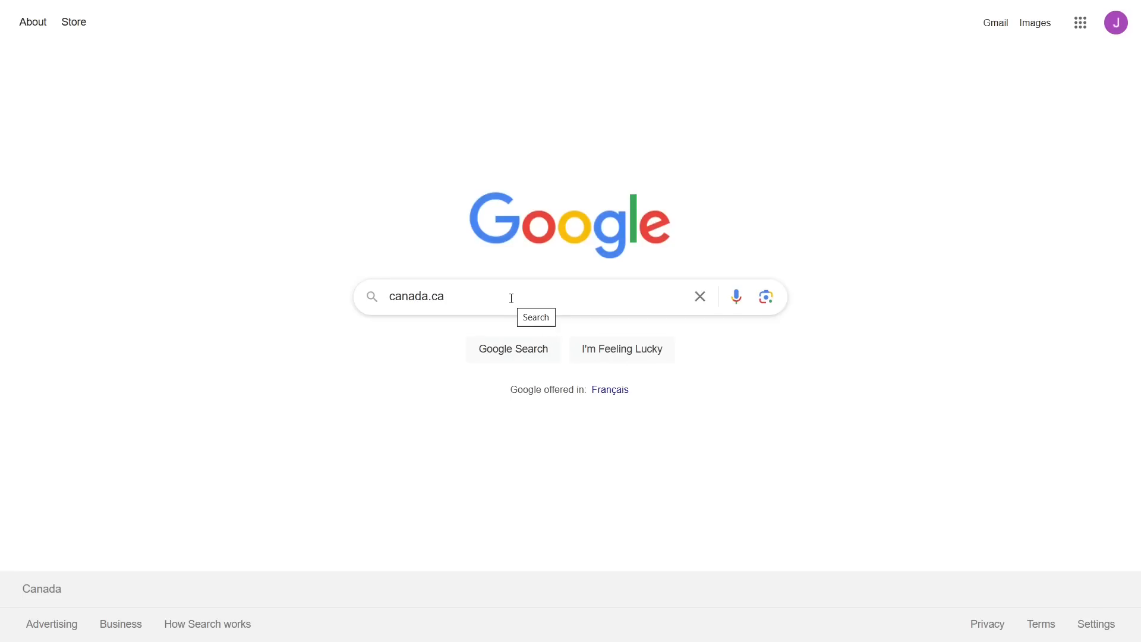
Search for canada.ca and go to its Immigration and citizenship section
{"action": "left_click", "coordinate": [511, 298]}
{"action": "key", "text": "Return"}
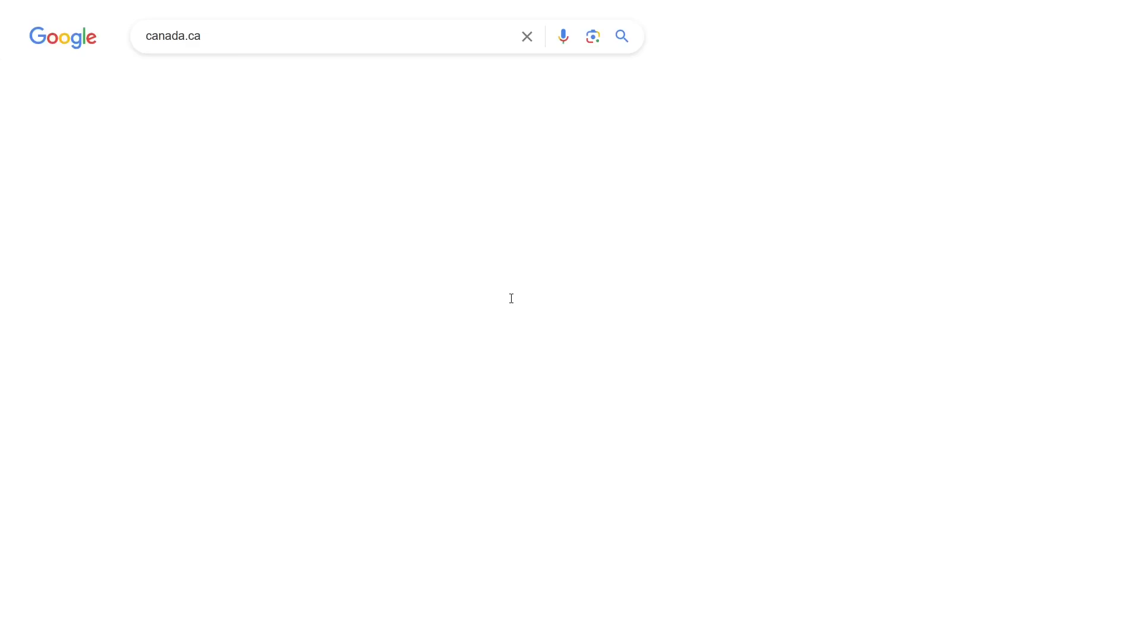
{"action": "left_click", "coordinate": [243, 178]}
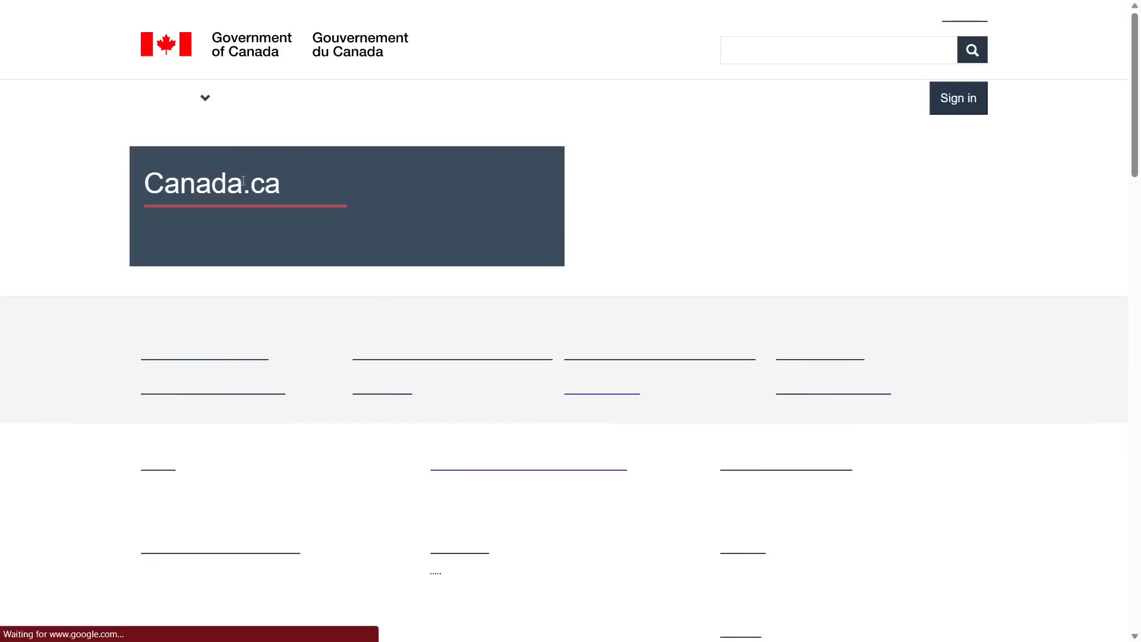
{"action": "scroll", "coordinate": [384, 300], "scroll_direction": "down", "scroll_amount": 2}
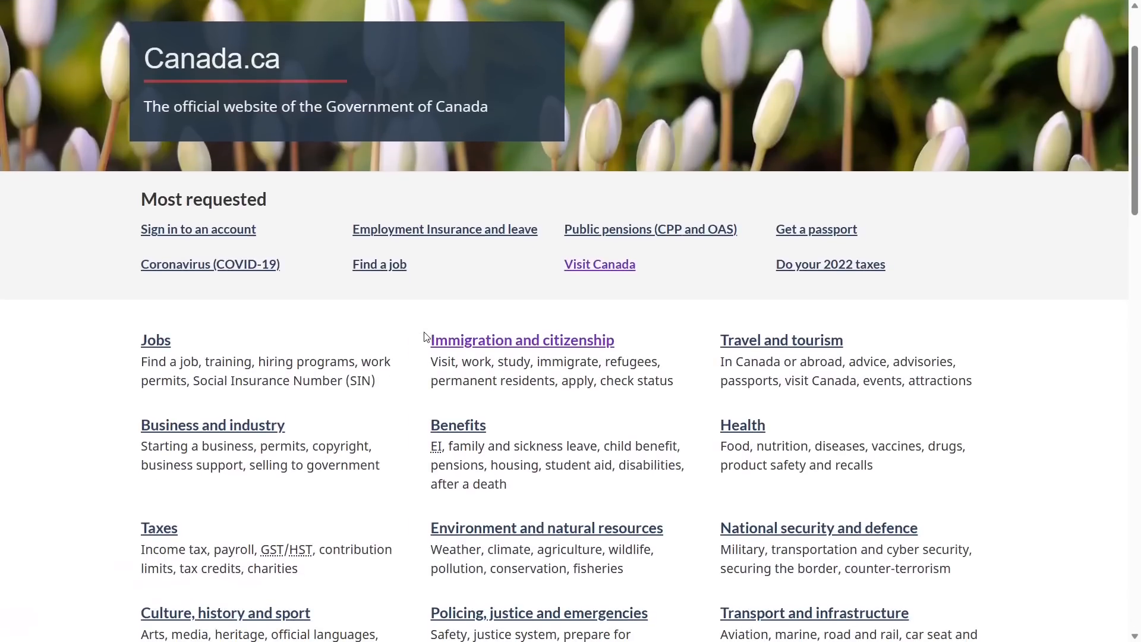
{"action": "left_click", "coordinate": [461, 338]}
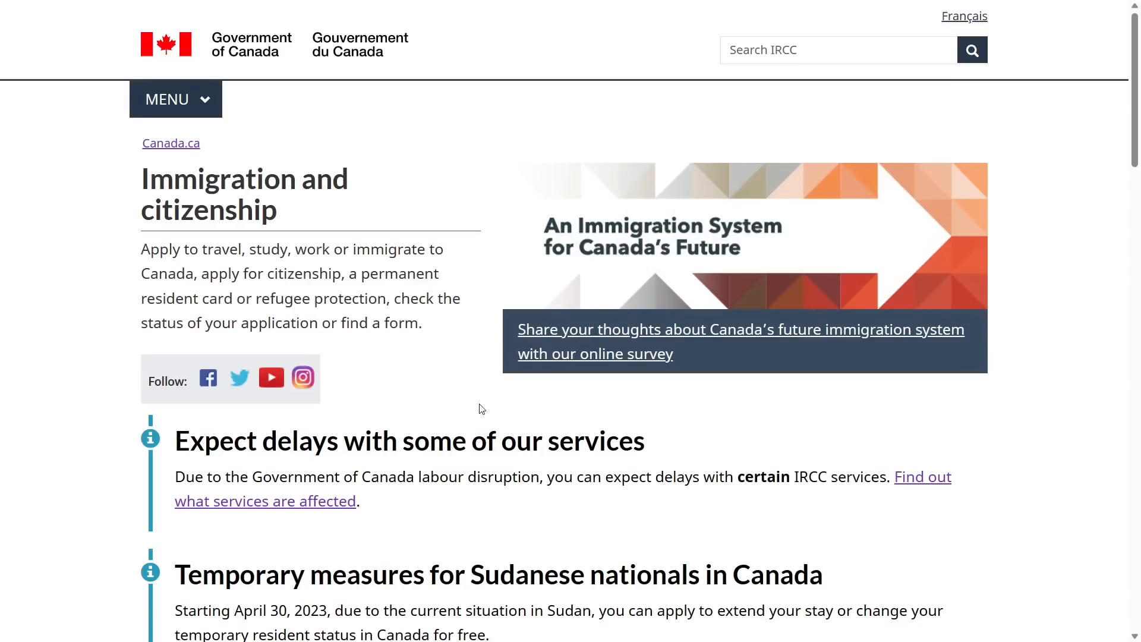
Follow Work in Canada, Get a work permit and Work in Canada temporarily to the application process
{"action": "scroll", "coordinate": [487, 468], "scroll_direction": "down", "scroll_amount": 12}
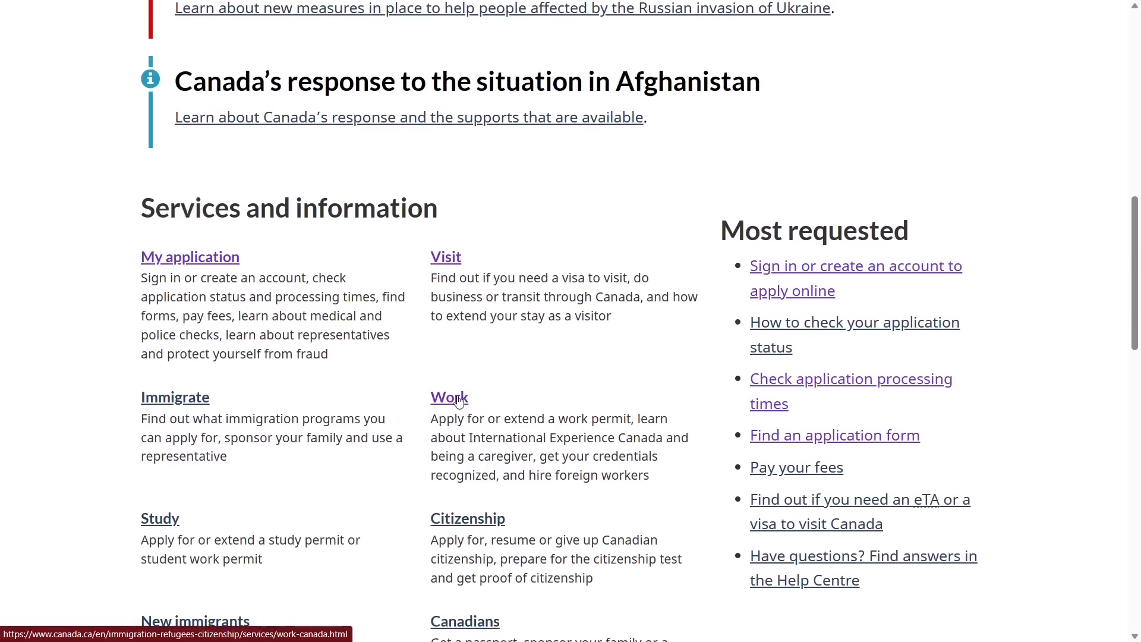
{"action": "left_click", "coordinate": [450, 397]}
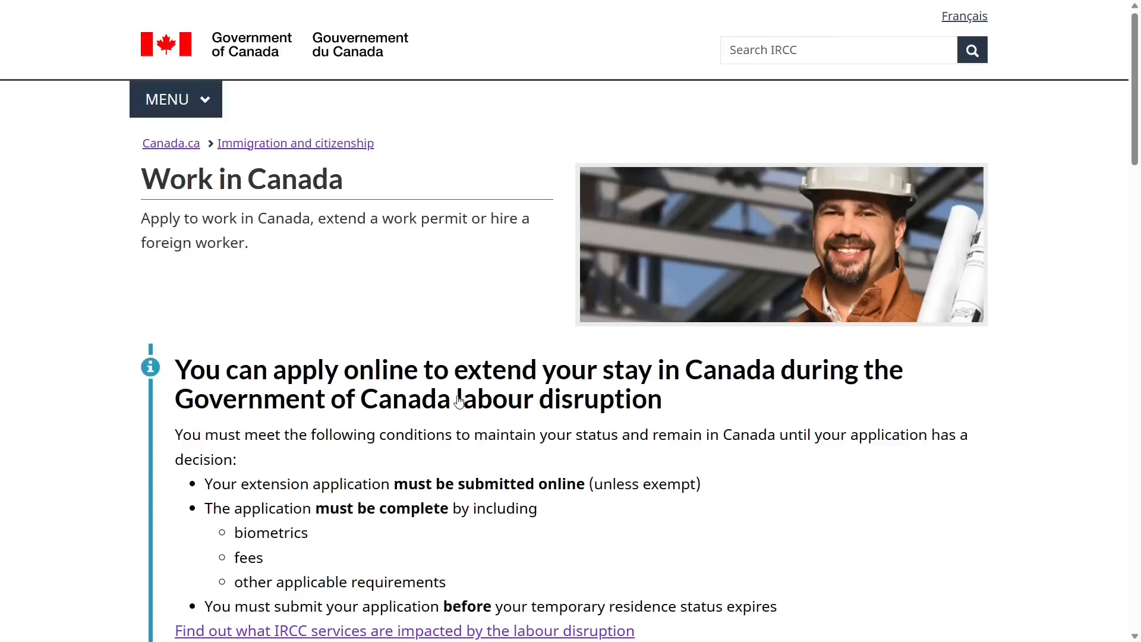
{"action": "scroll", "coordinate": [459, 402], "scroll_direction": "down", "scroll_amount": 7}
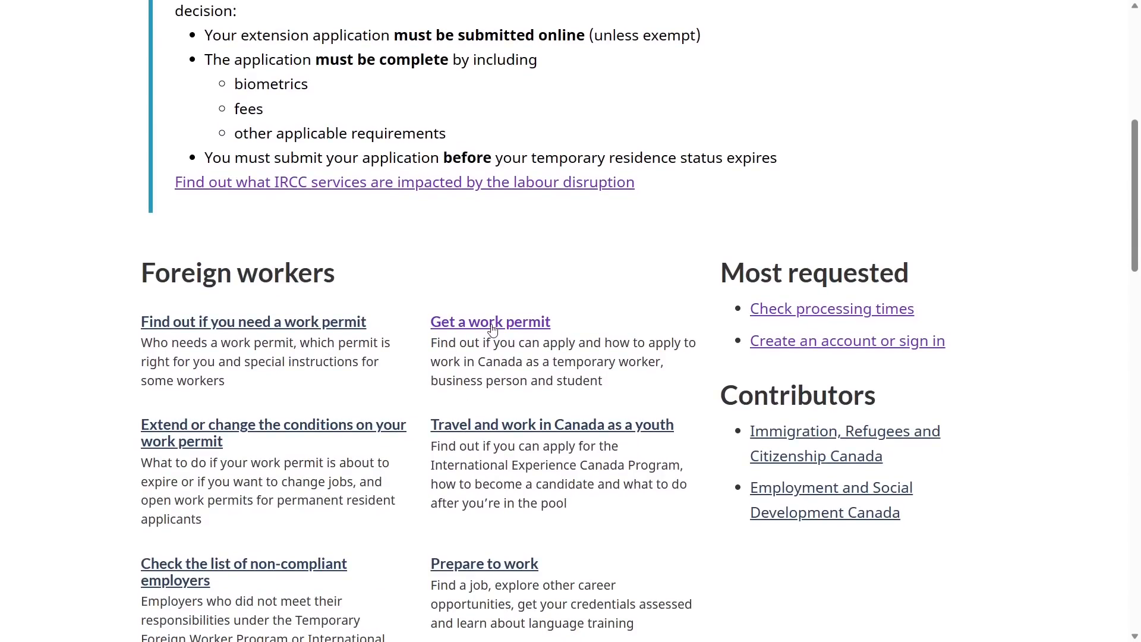
{"action": "left_click", "coordinate": [493, 325]}
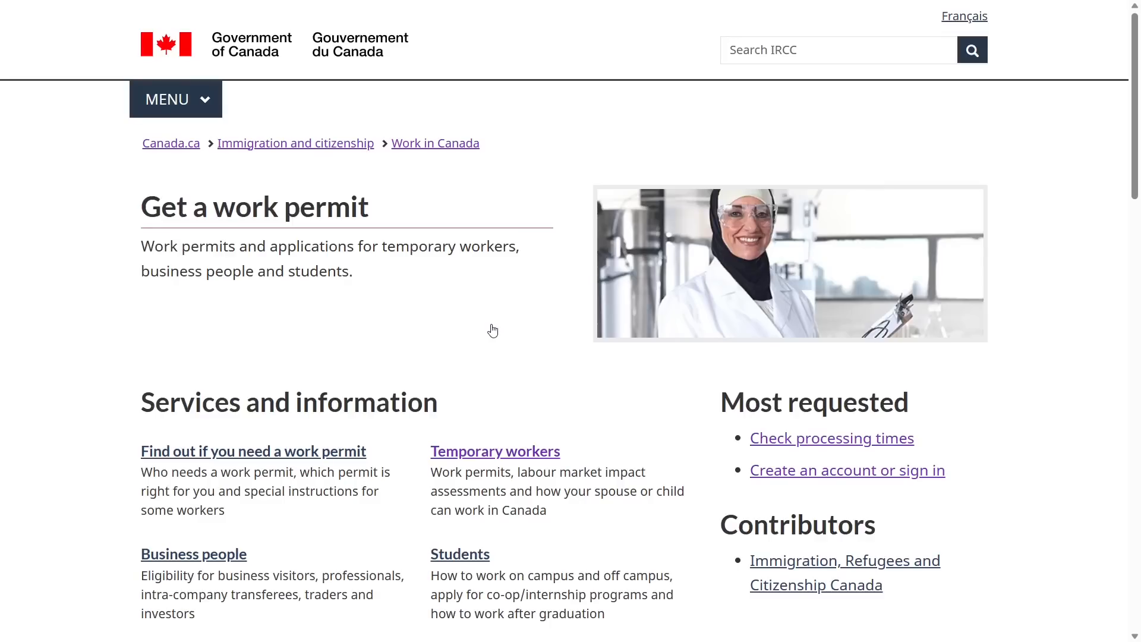
{"action": "scroll", "coordinate": [493, 330], "scroll_direction": "down", "scroll_amount": 1}
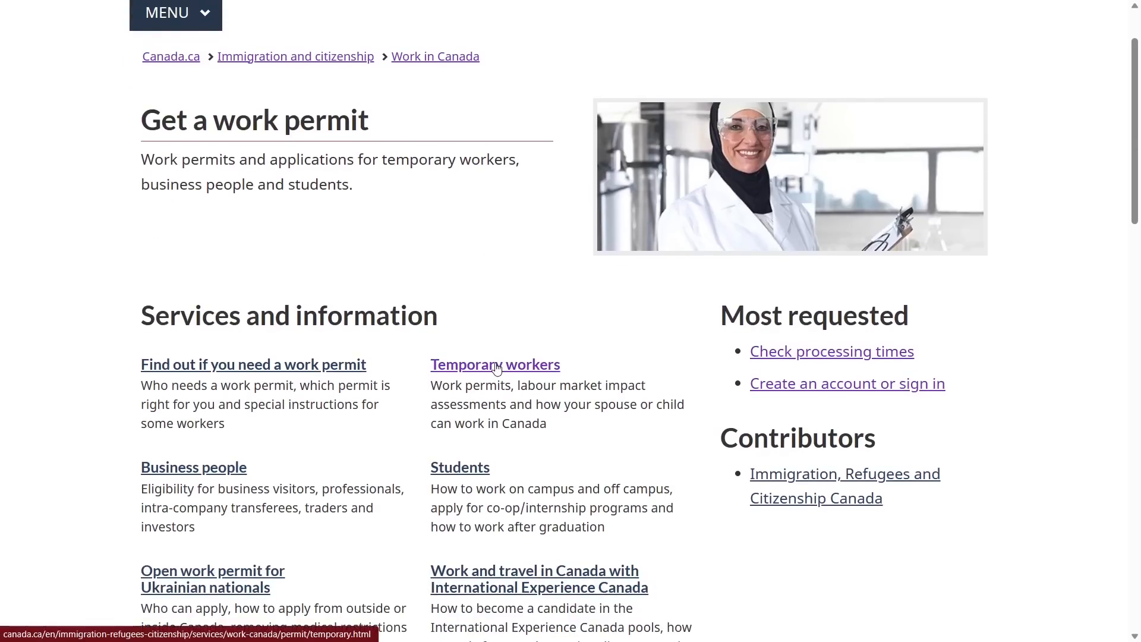
{"action": "left_click", "coordinate": [497, 366]}
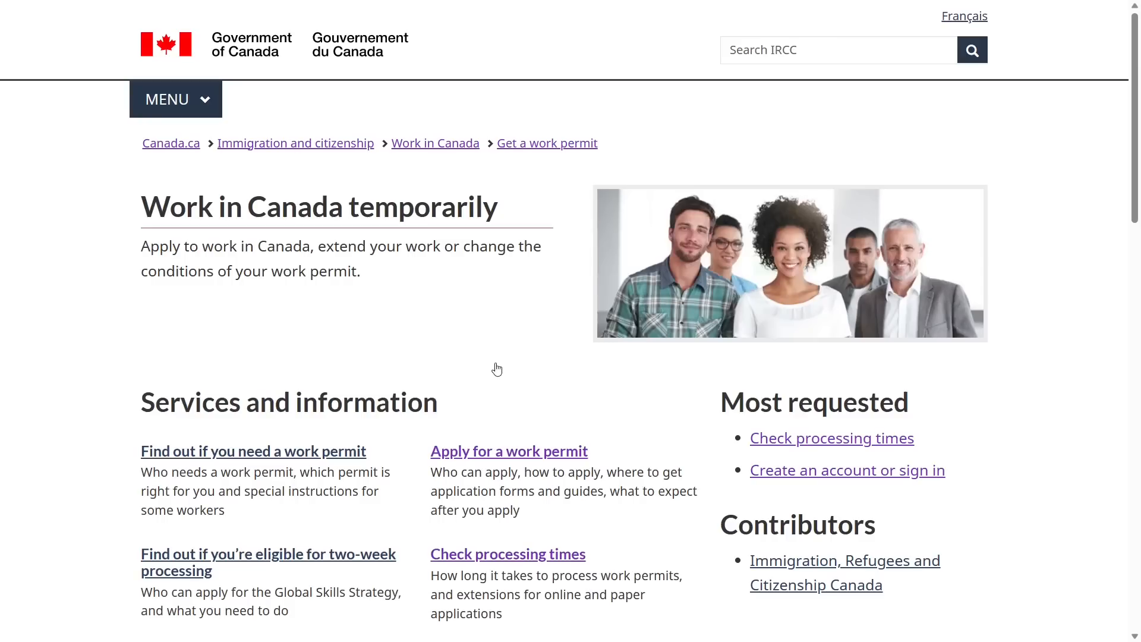
{"action": "scroll", "coordinate": [497, 369], "scroll_direction": "down", "scroll_amount": 1}
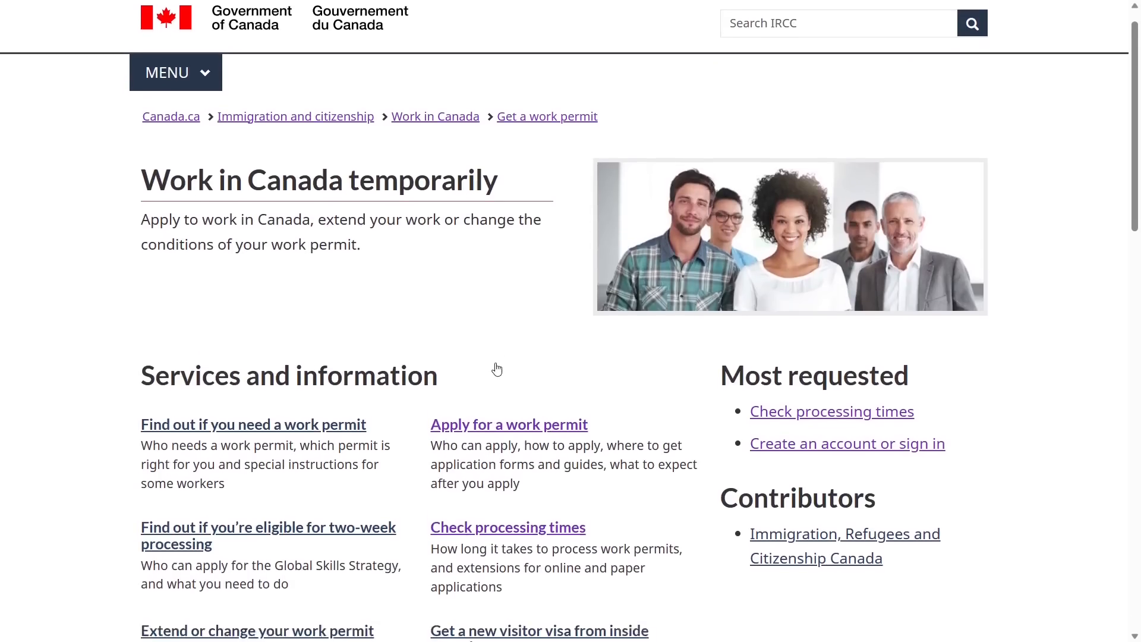
{"action": "left_click", "coordinate": [496, 369]}
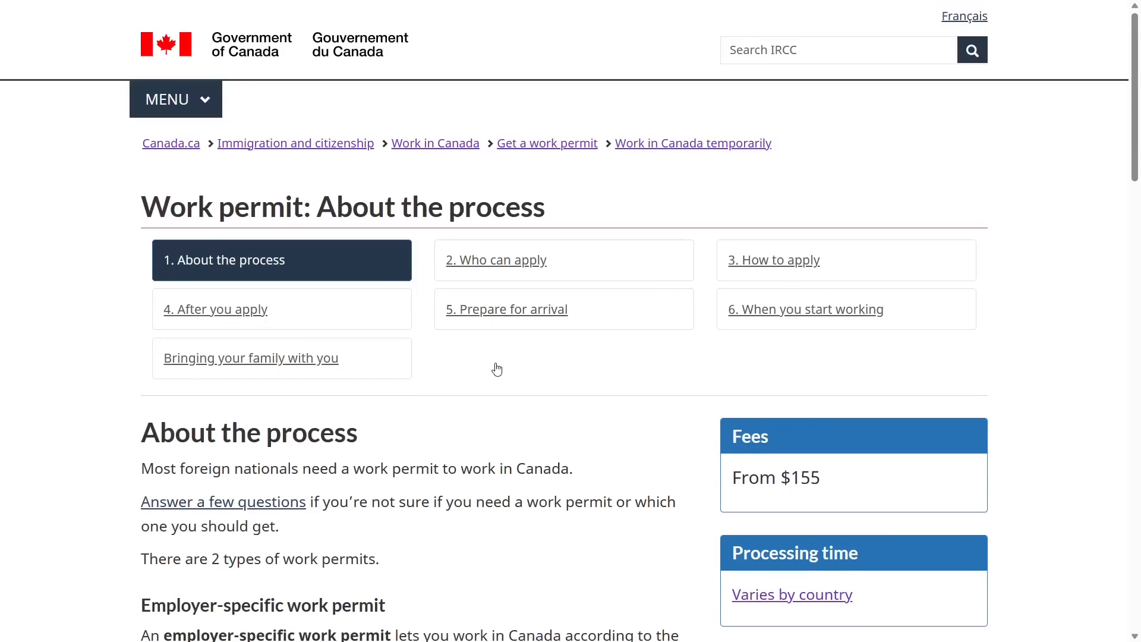
Go to the How to apply step and choose applying from inside Canada
{"action": "scroll", "coordinate": [496, 369], "scroll_direction": "down", "scroll_amount": 1}
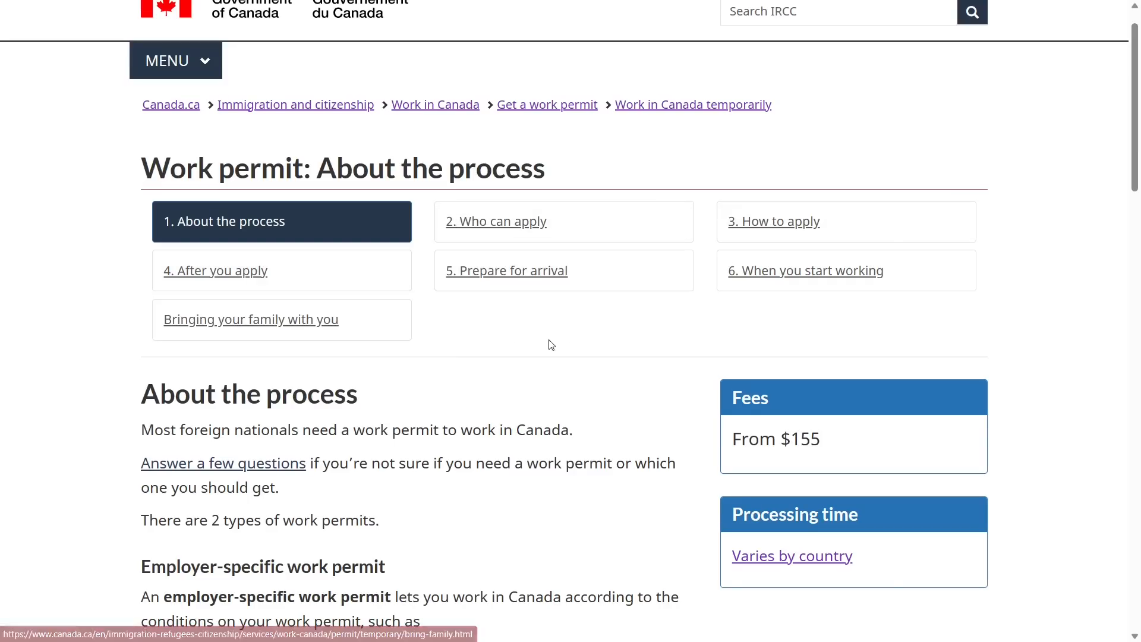
{"action": "left_click", "coordinate": [775, 221]}
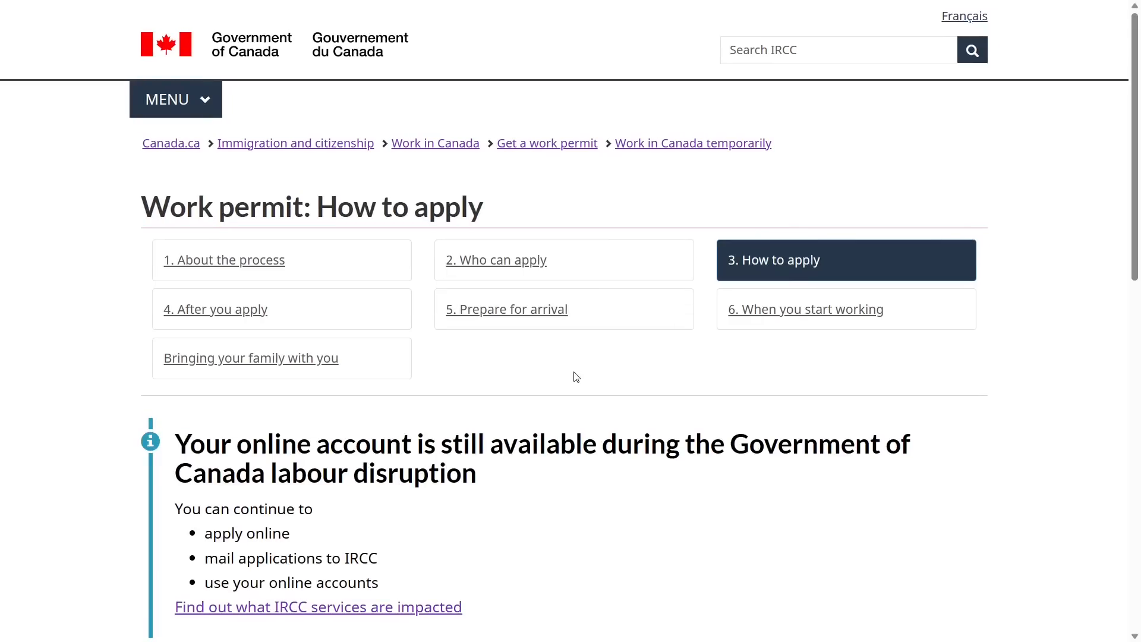
{"action": "scroll", "coordinate": [576, 375], "scroll_direction": "down", "scroll_amount": 2}
{"action": "scroll", "coordinate": [576, 376], "scroll_direction": "down", "scroll_amount": 3}
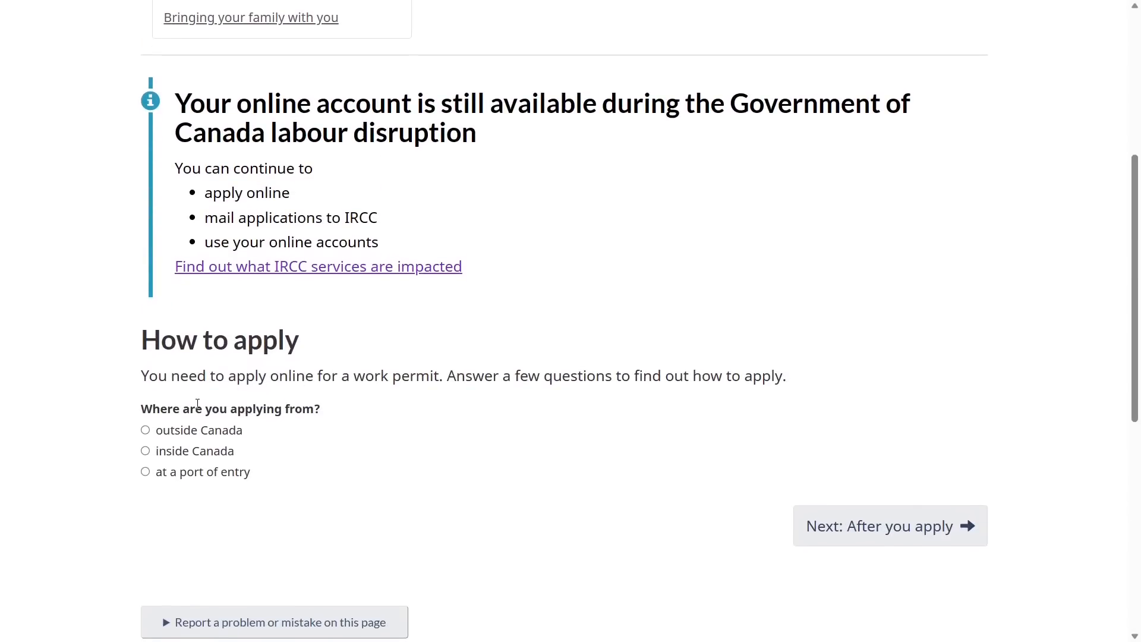
{"action": "left_click", "coordinate": [145, 451]}
Answer Yes to the qualifying-situations question and No to the Ukrainian-national question
{"action": "scroll", "coordinate": [311, 487], "scroll_direction": "down", "scroll_amount": 3}
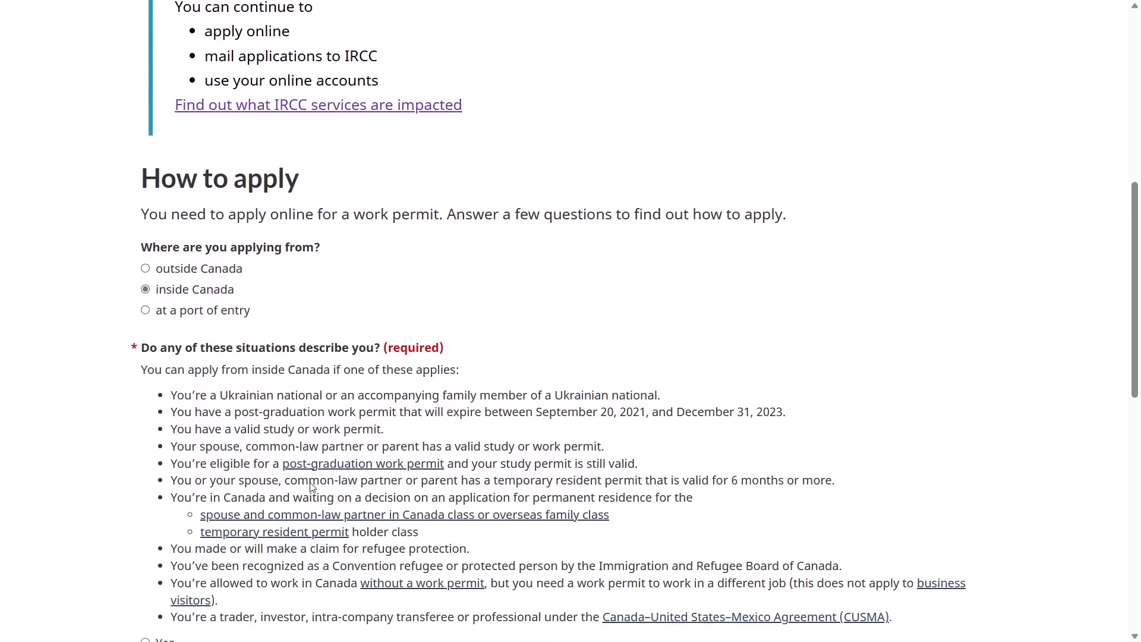
{"action": "scroll", "coordinate": [311, 487], "scroll_direction": "down", "scroll_amount": 1}
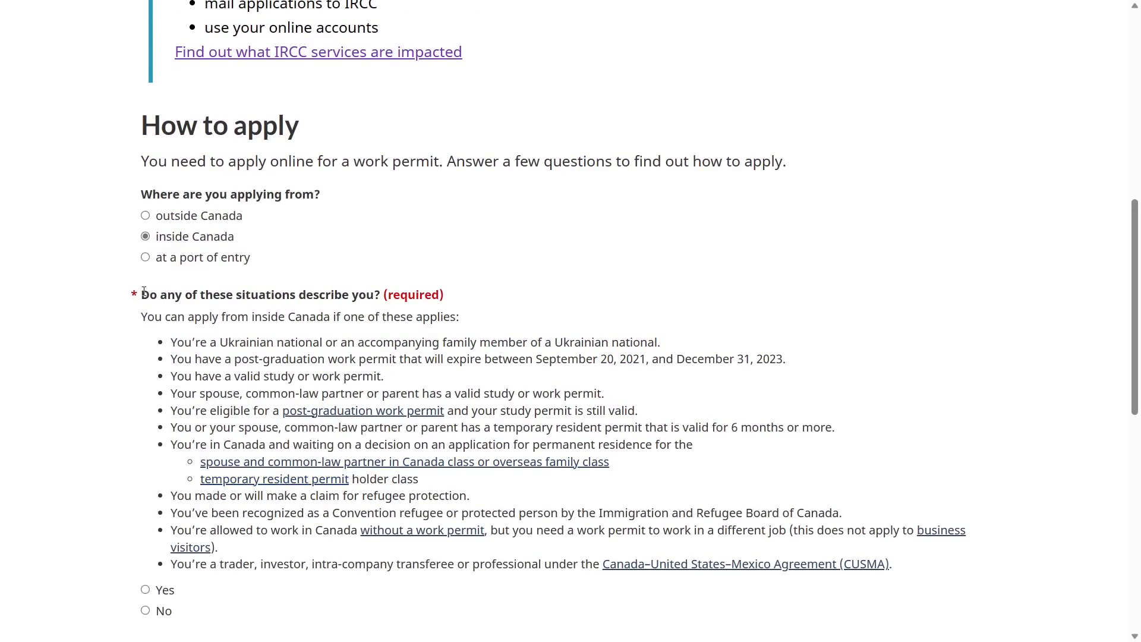
{"action": "left_click_drag", "start_coordinate": [144, 292], "coordinate": [367, 295]}
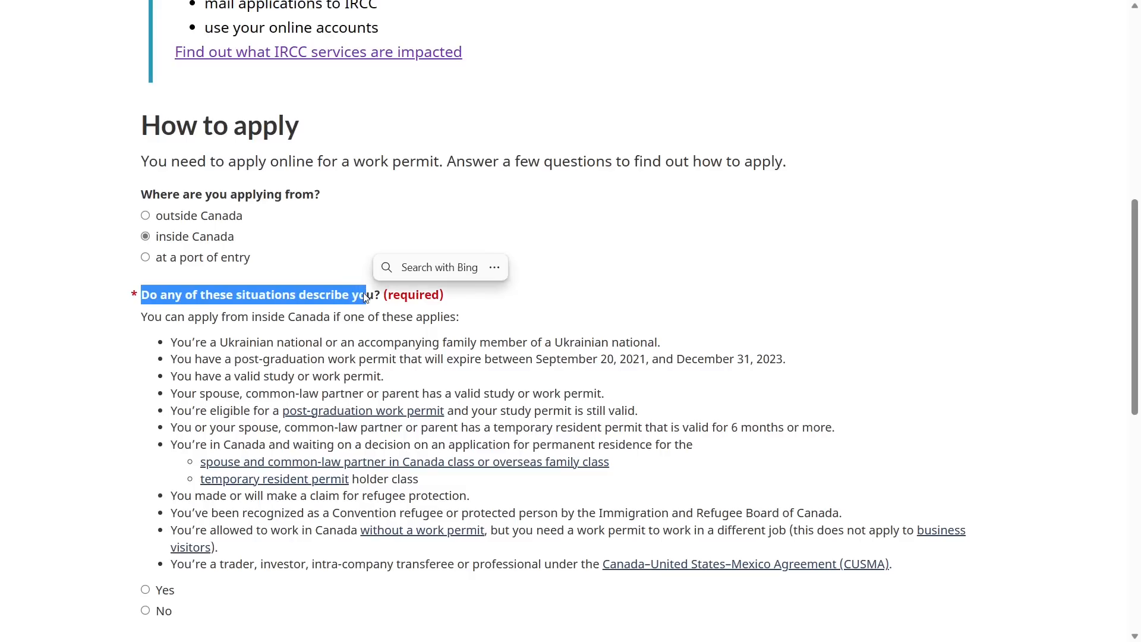
{"action": "left_click", "coordinate": [155, 340]}
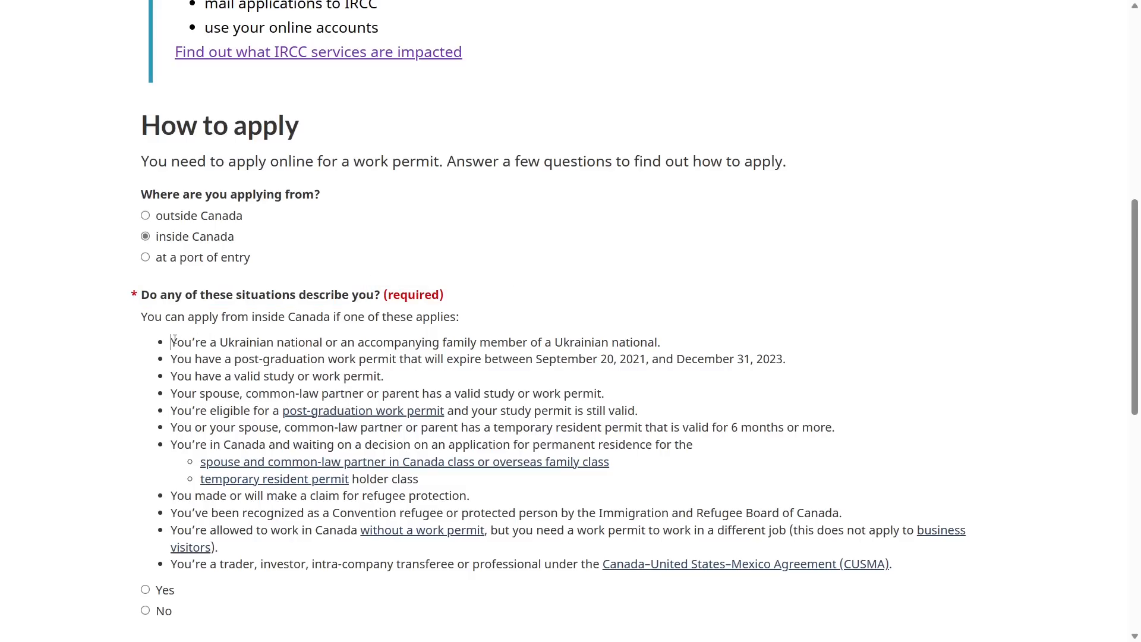
{"action": "left_click_drag", "start_coordinate": [174, 340], "coordinate": [360, 531]}
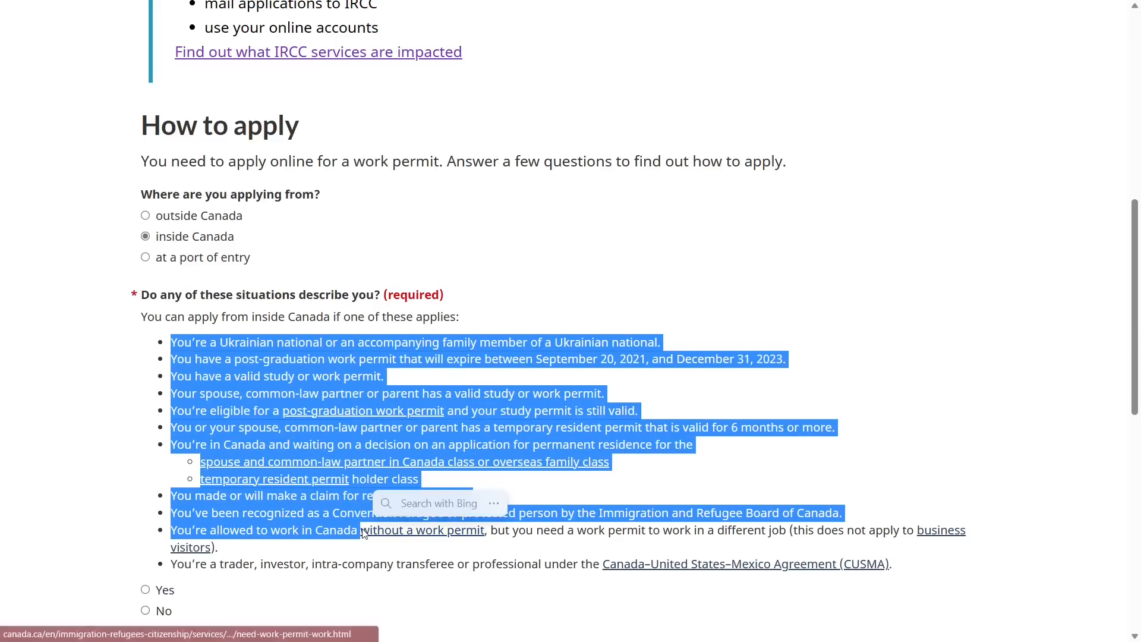
{"action": "left_click", "coordinate": [133, 480]}
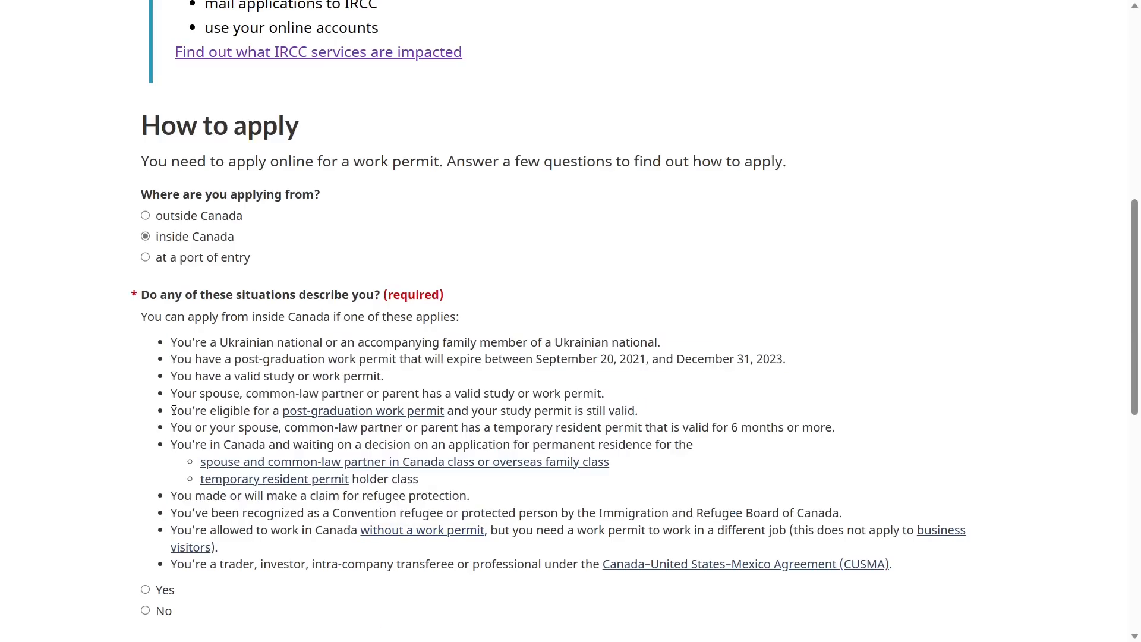
{"action": "left_click_drag", "start_coordinate": [172, 410], "coordinate": [625, 416]}
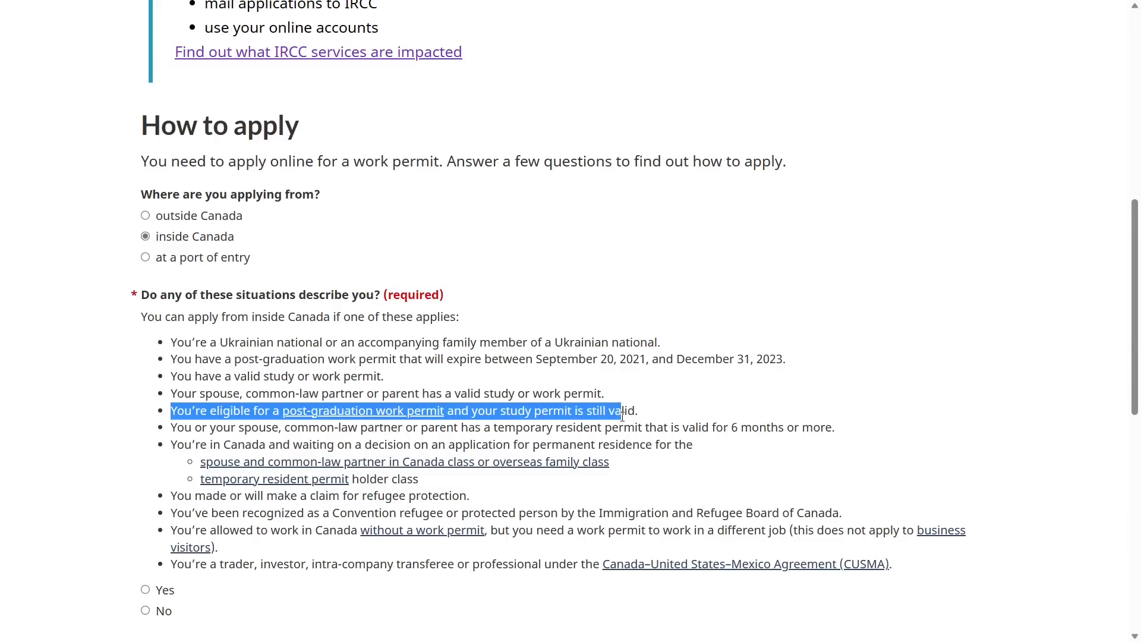
{"action": "left_click", "coordinate": [679, 475]}
{"action": "scroll", "coordinate": [680, 475], "scroll_direction": "down", "scroll_amount": 3}
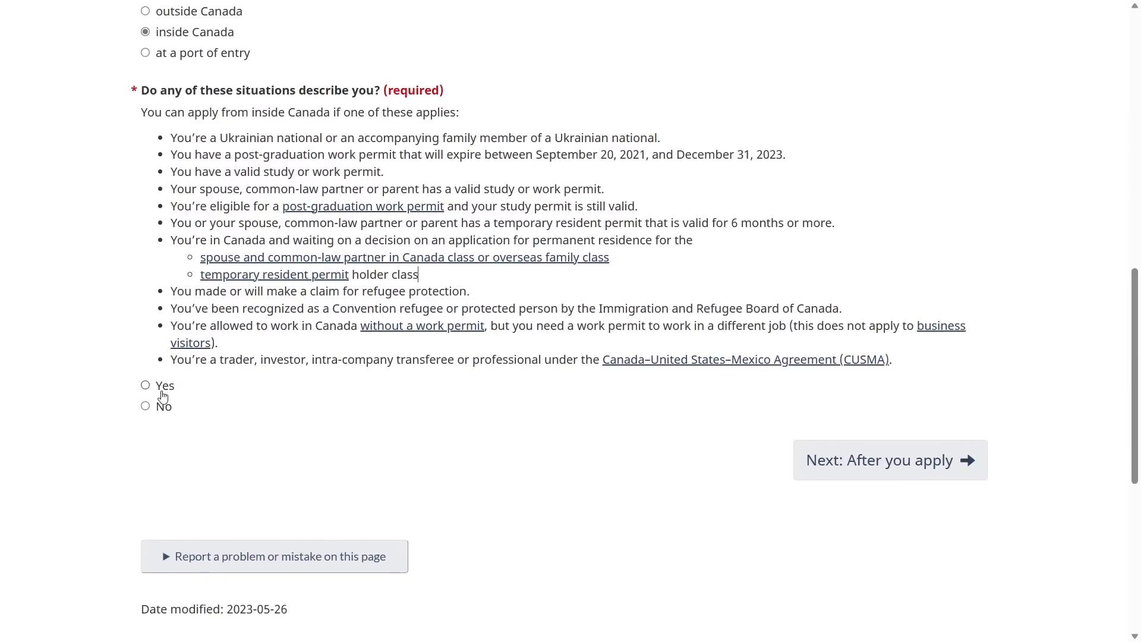
{"action": "left_click", "coordinate": [146, 387]}
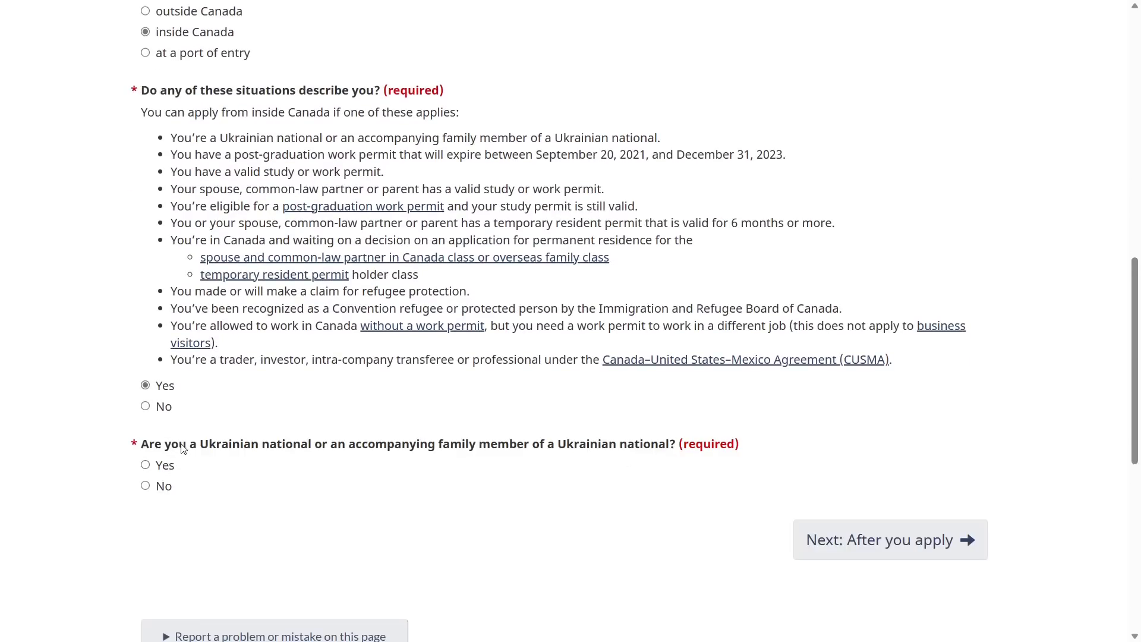
{"action": "left_click", "coordinate": [145, 487]}
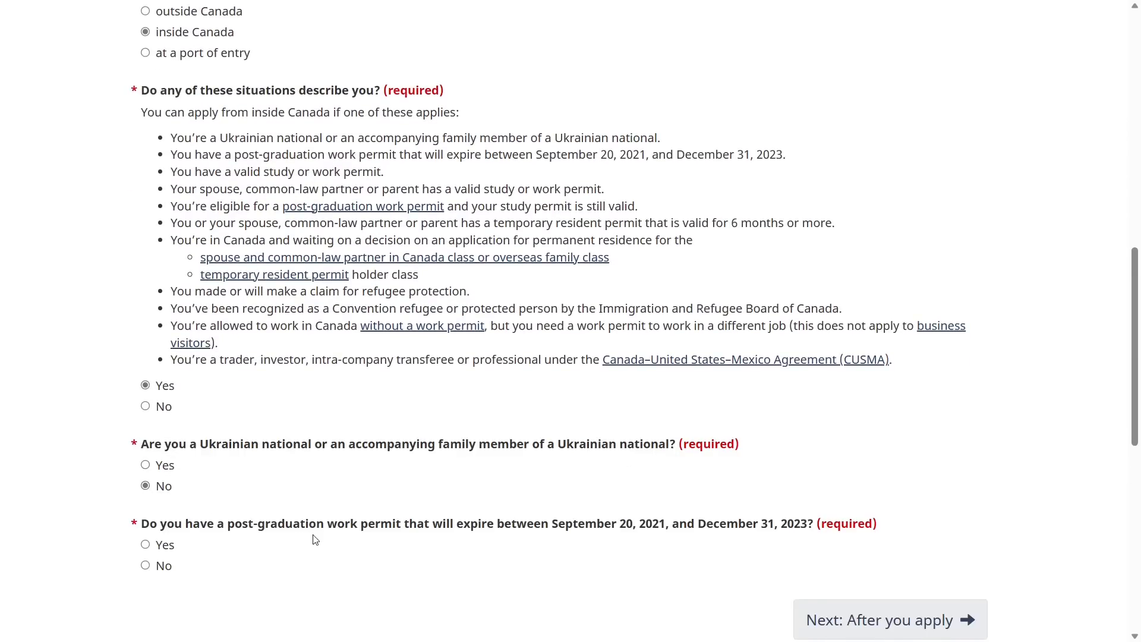
Answer No to the post-graduation work permit question and review the Apply online from inside Canada steps
{"action": "scroll", "coordinate": [314, 539], "scroll_direction": "down", "scroll_amount": 1}
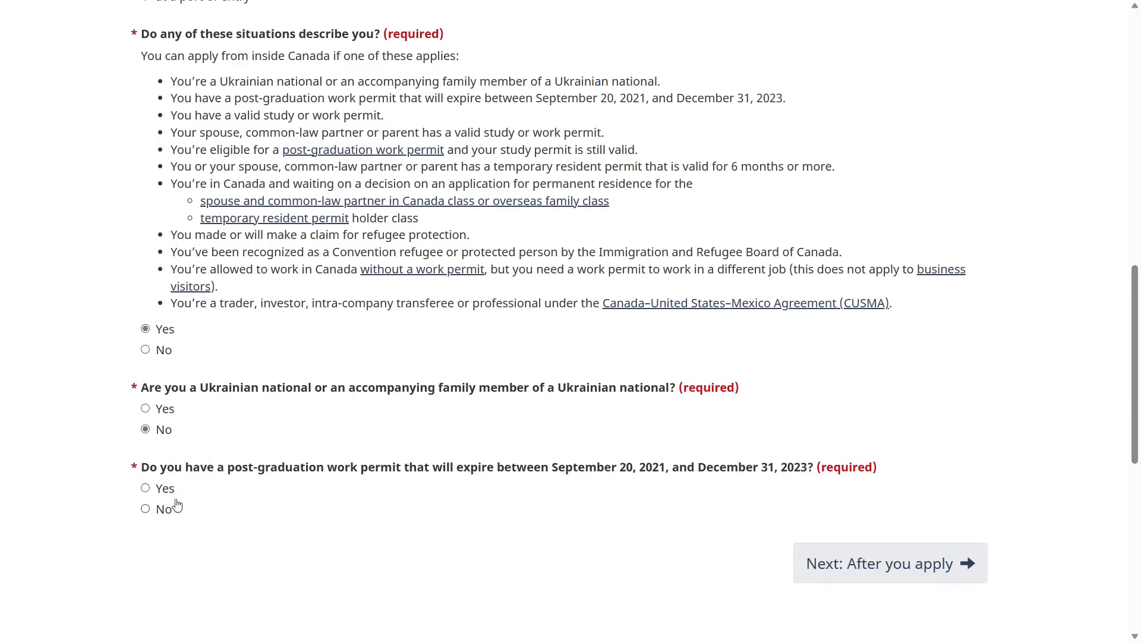
{"action": "triple_click", "coordinate": [234, 465]}
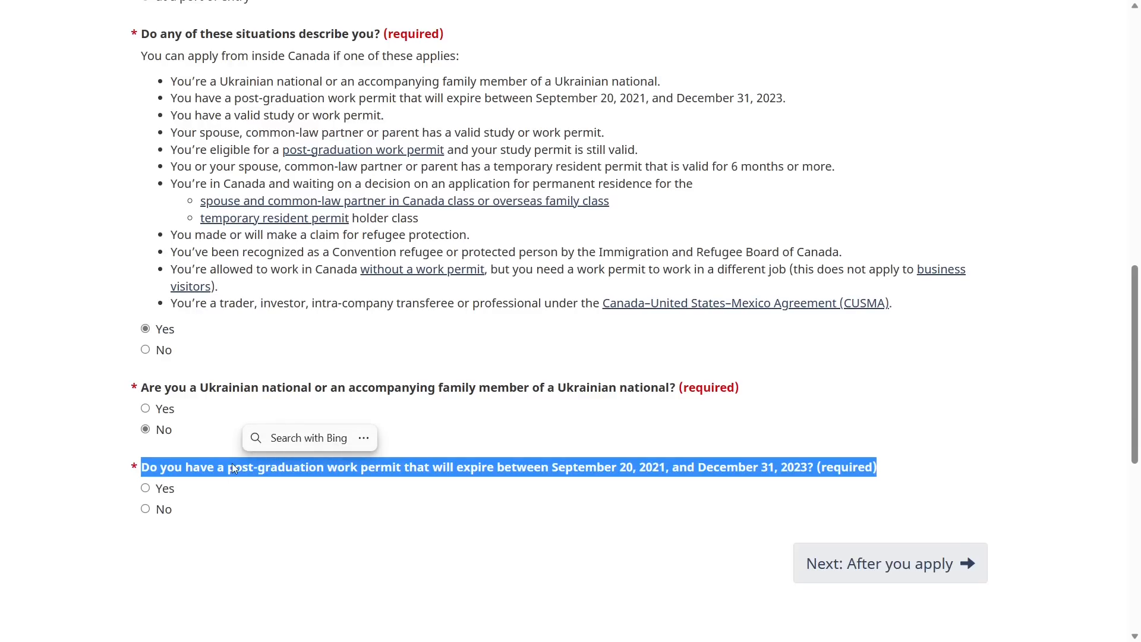
{"action": "left_click", "coordinate": [146, 489]}
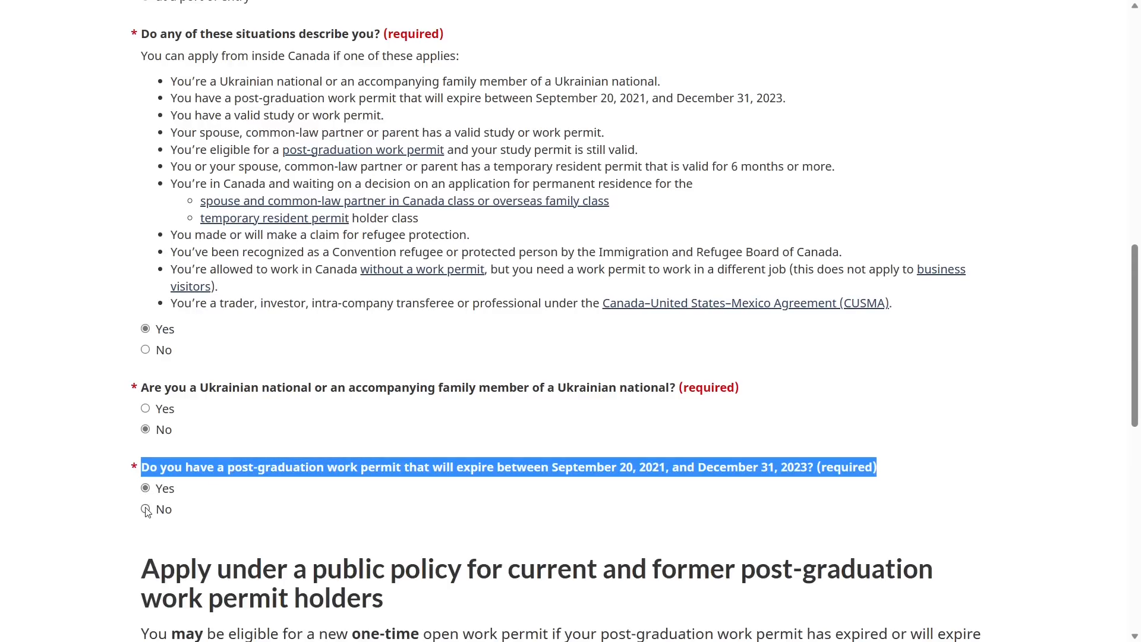
{"action": "left_click", "coordinate": [146, 509]}
{"action": "left_click", "coordinate": [236, 522]}
{"action": "scroll", "coordinate": [236, 521], "scroll_direction": "down", "scroll_amount": 3}
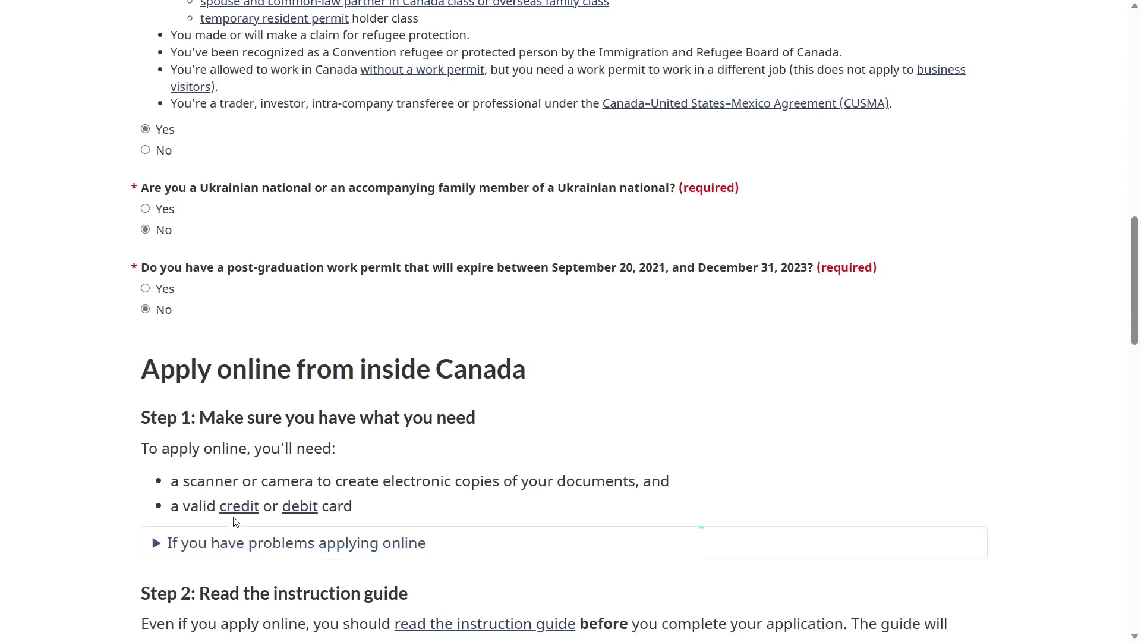
{"action": "triple_click", "coordinate": [165, 374]}
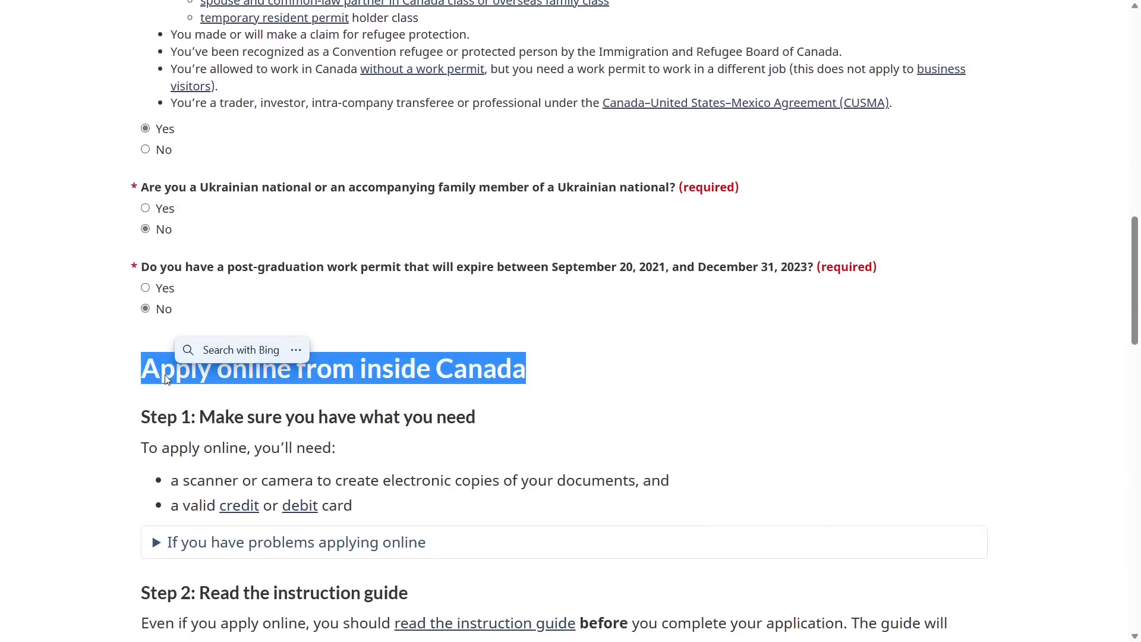
{"action": "scroll", "coordinate": [106, 412], "scroll_direction": "down", "scroll_amount": 20}
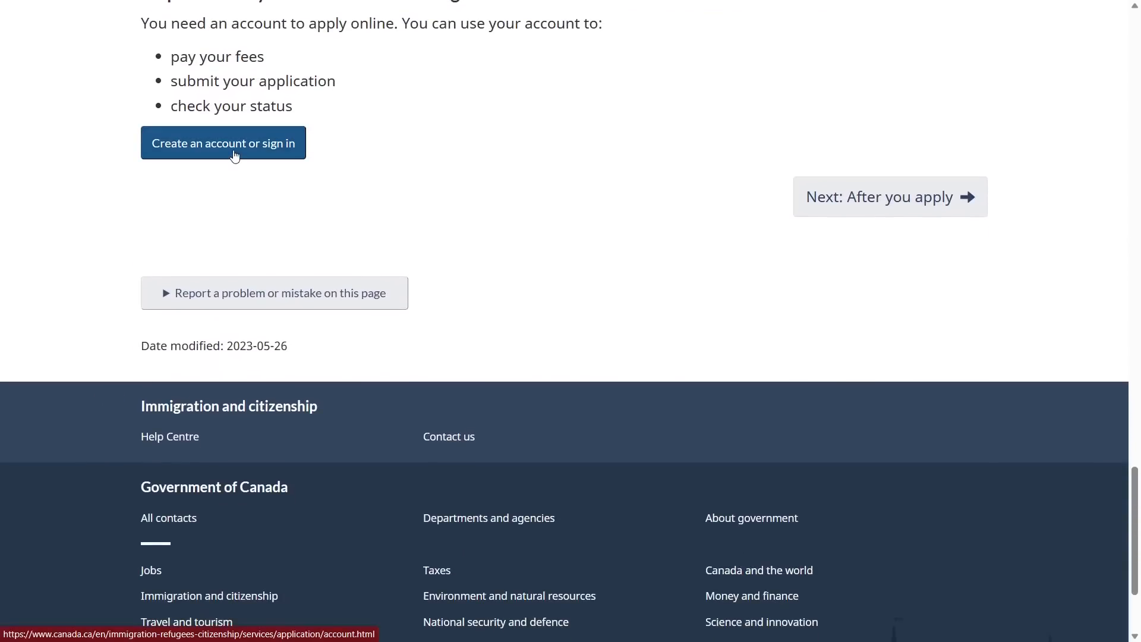
{"action": "left_click", "coordinate": [235, 155]}
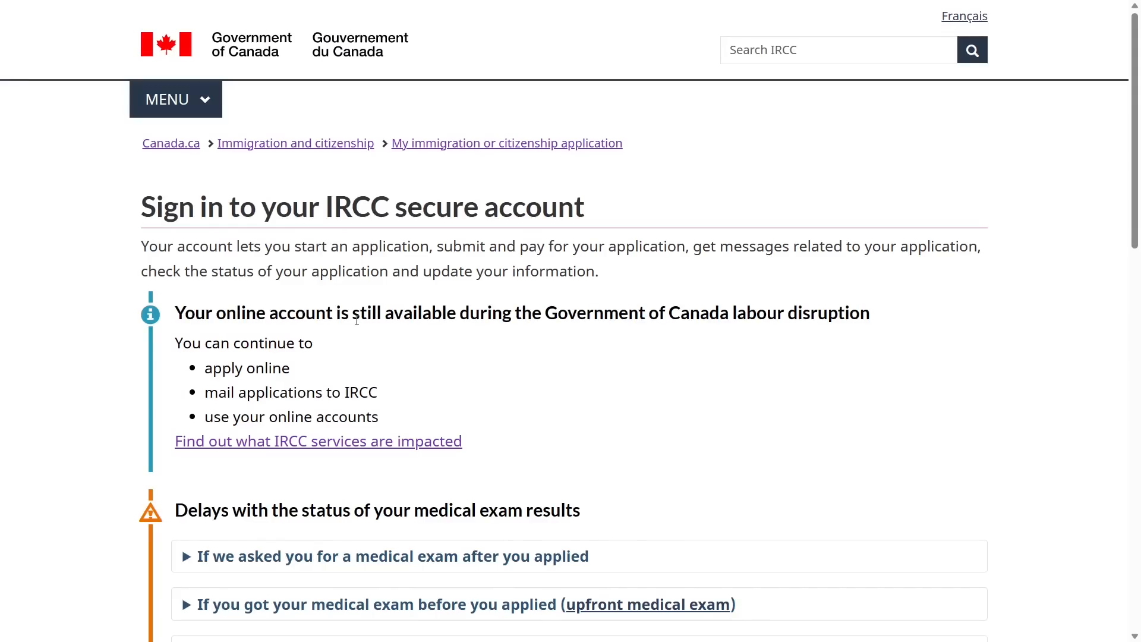
{"action": "scroll", "coordinate": [661, 363], "scroll_direction": "down", "scroll_amount": 1}
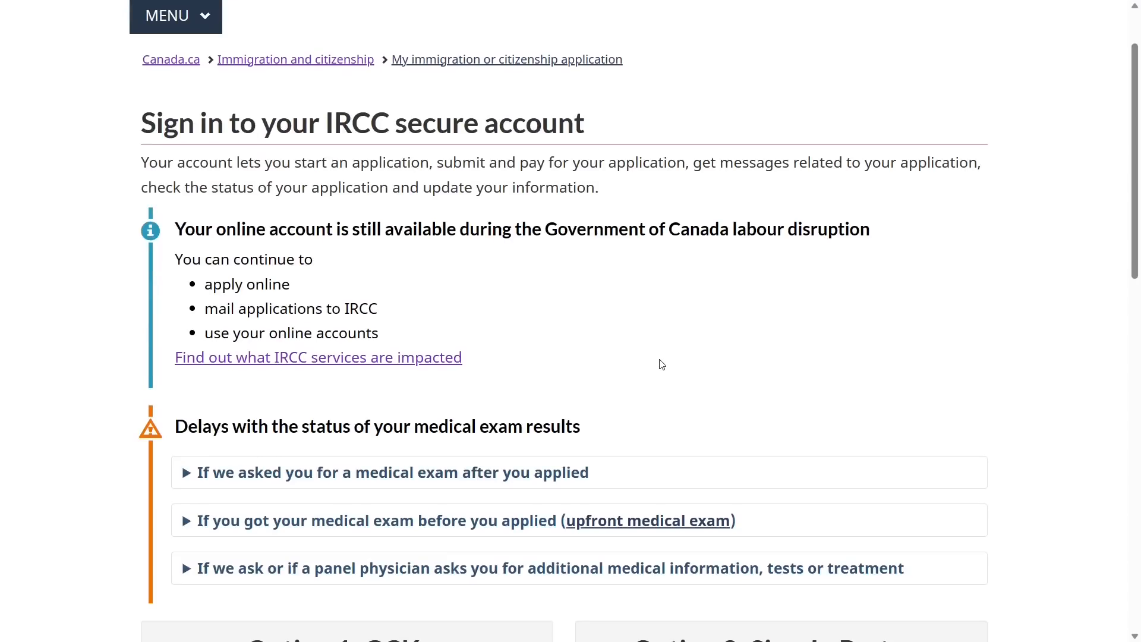
{"action": "scroll", "coordinate": [628, 347], "scroll_direction": "down", "scroll_amount": 5}
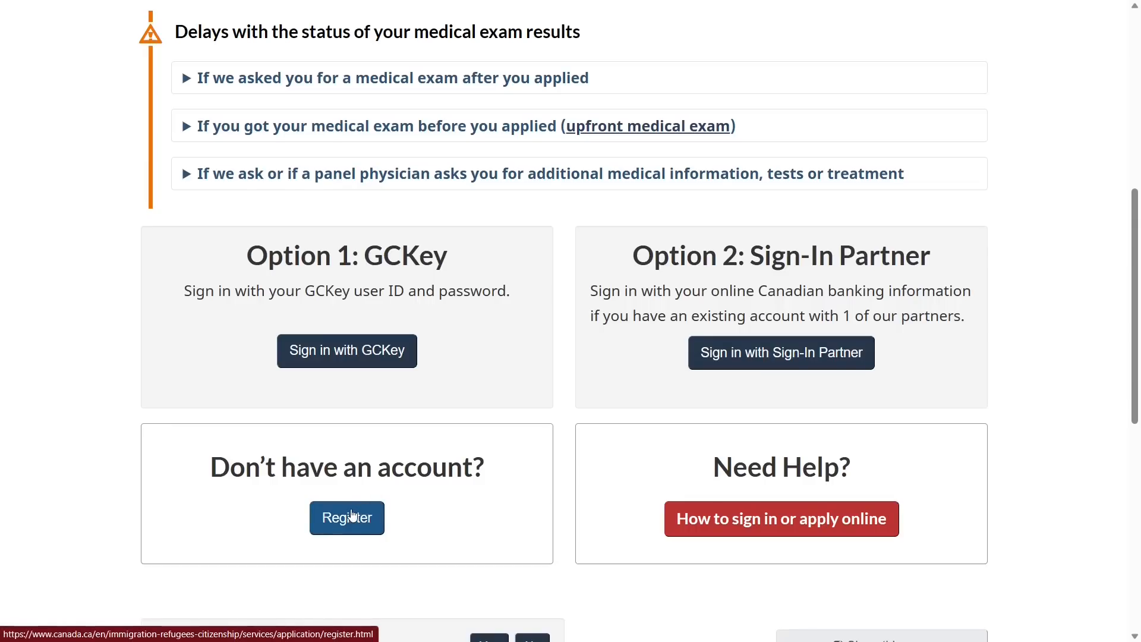
{"action": "left_click", "coordinate": [352, 514]}
{"action": "scroll", "coordinate": [525, 467], "scroll_direction": "down", "scroll_amount": 4}
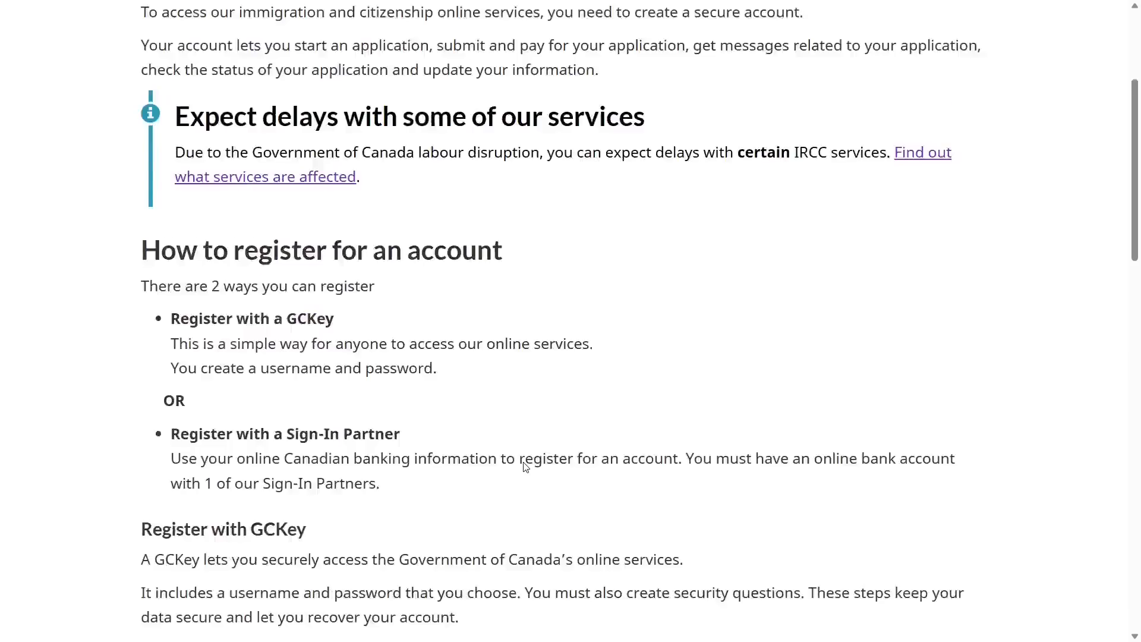
{"action": "scroll", "coordinate": [525, 467], "scroll_direction": "down", "scroll_amount": 3}
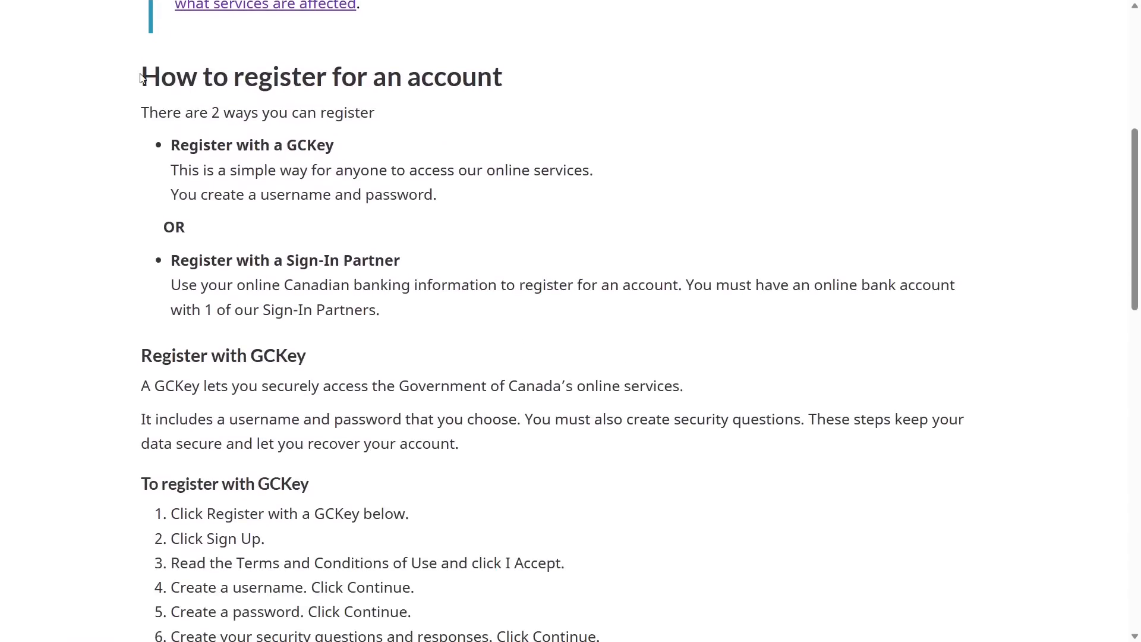
{"action": "left_click_drag", "start_coordinate": [140, 79], "coordinate": [512, 64]}
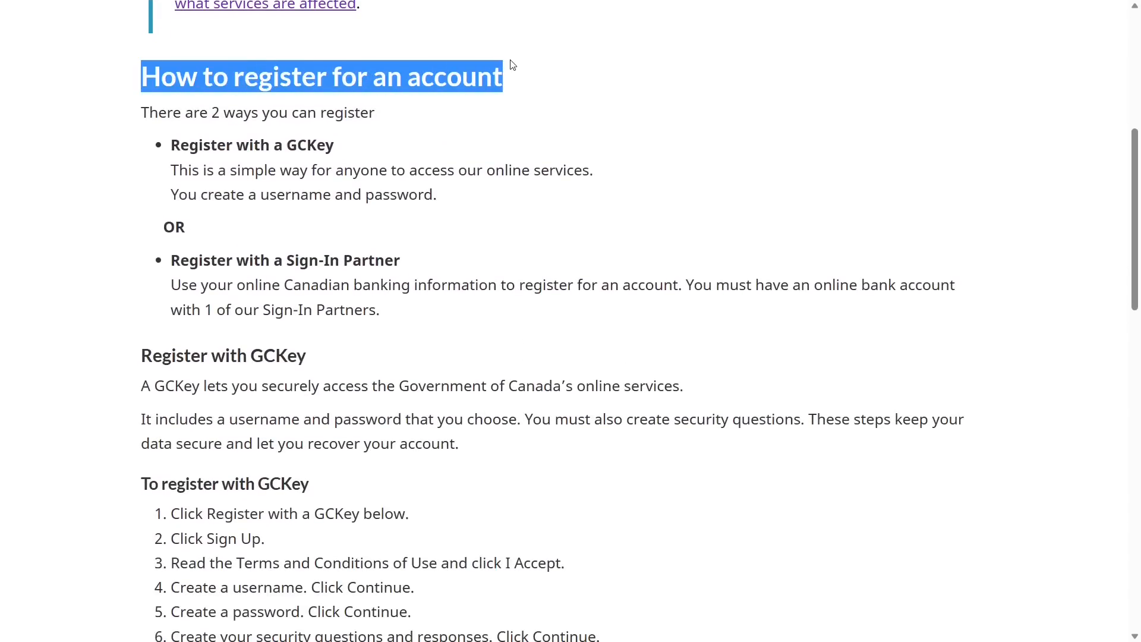
{"action": "left_click", "coordinate": [443, 157]}
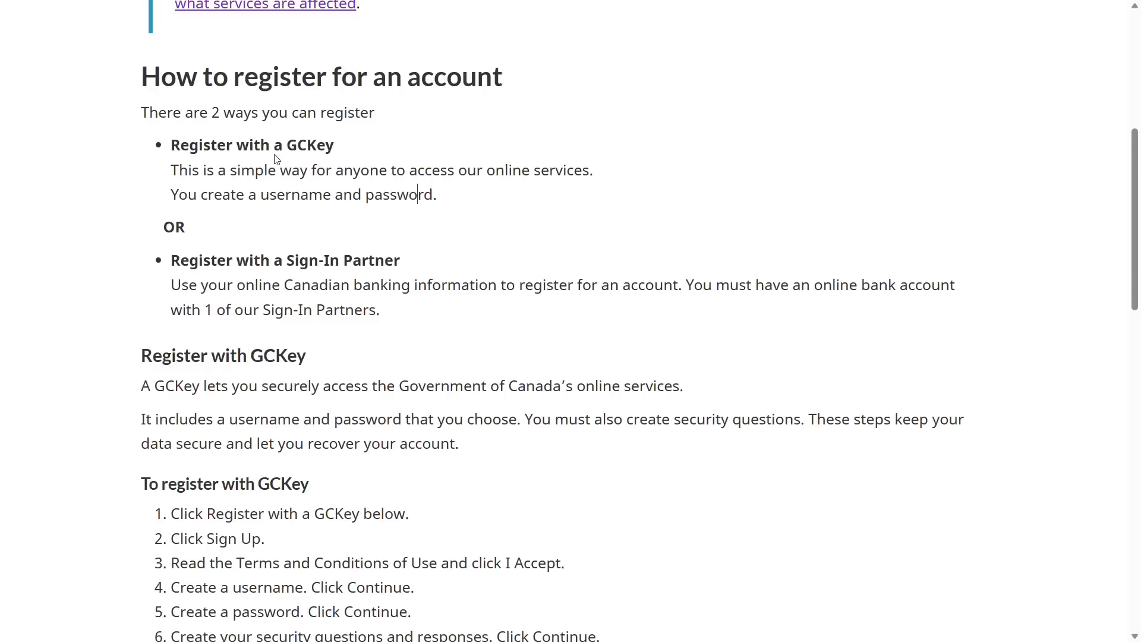
{"action": "left_click_drag", "start_coordinate": [212, 113], "coordinate": [273, 117]}
{"action": "left_click", "coordinate": [265, 170]}
{"action": "left_click_drag", "start_coordinate": [174, 138], "coordinate": [347, 142]}
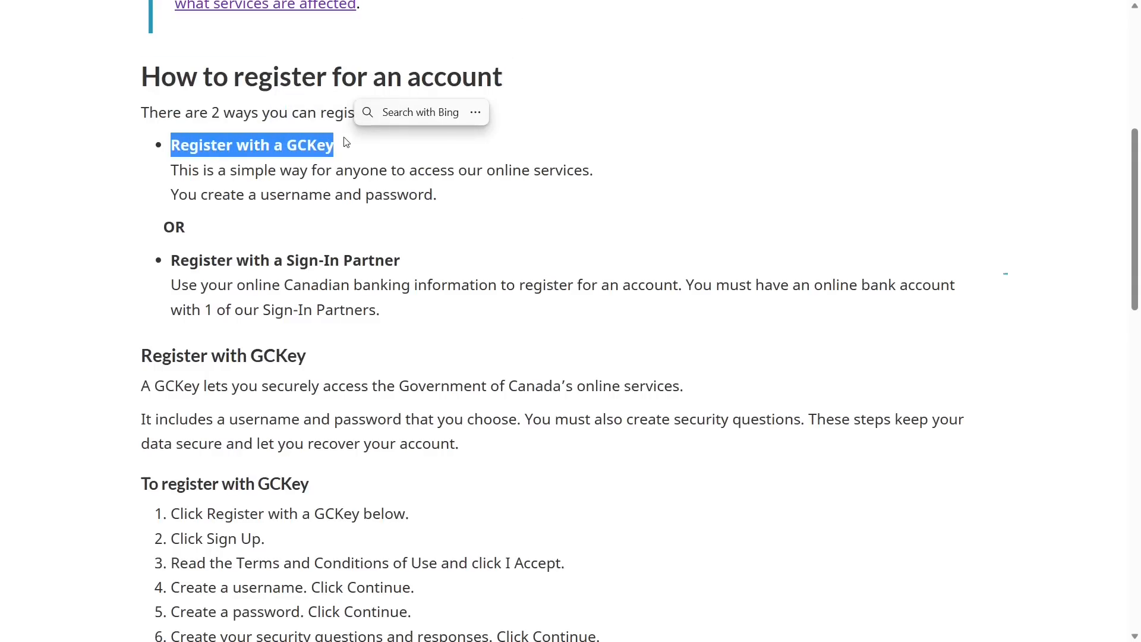
{"action": "left_click_drag", "start_coordinate": [199, 261], "coordinate": [407, 272]}
{"action": "left_click", "coordinate": [392, 306]}
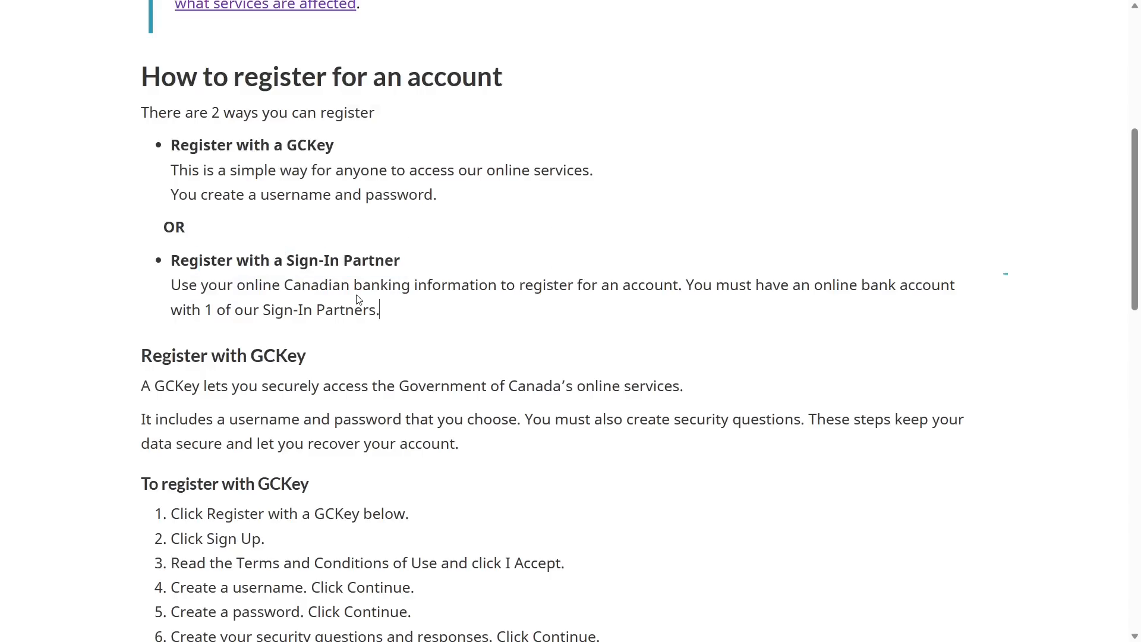
{"action": "left_click_drag", "start_coordinate": [298, 285], "coordinate": [486, 291]}
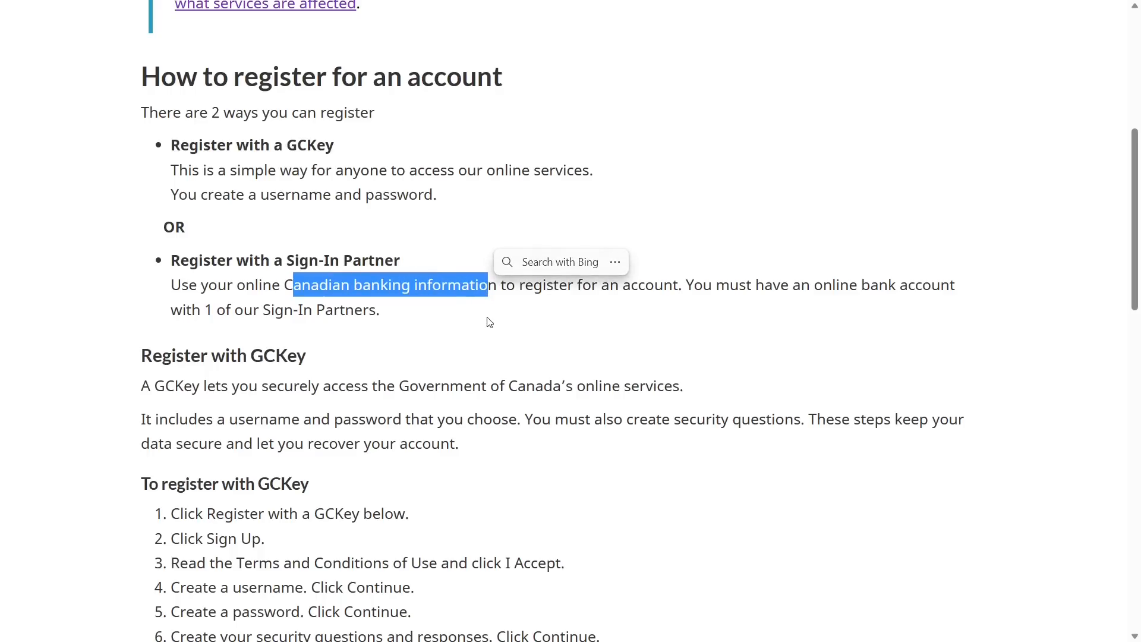
{"action": "left_click", "coordinate": [413, 351]}
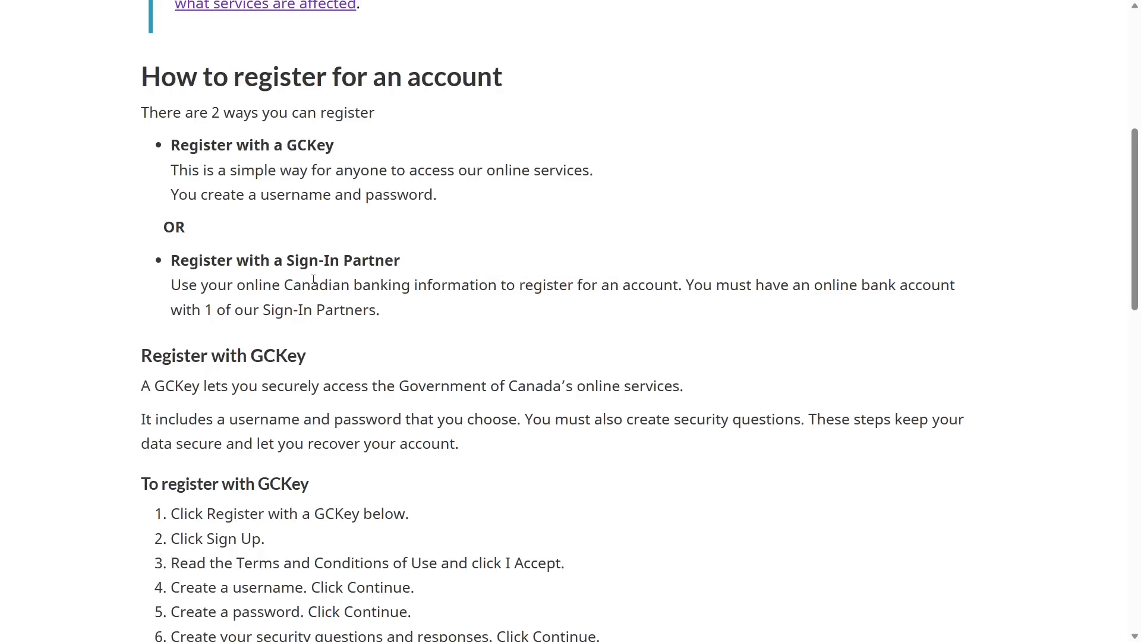
{"action": "left_click_drag", "start_coordinate": [173, 148], "coordinate": [363, 159]}
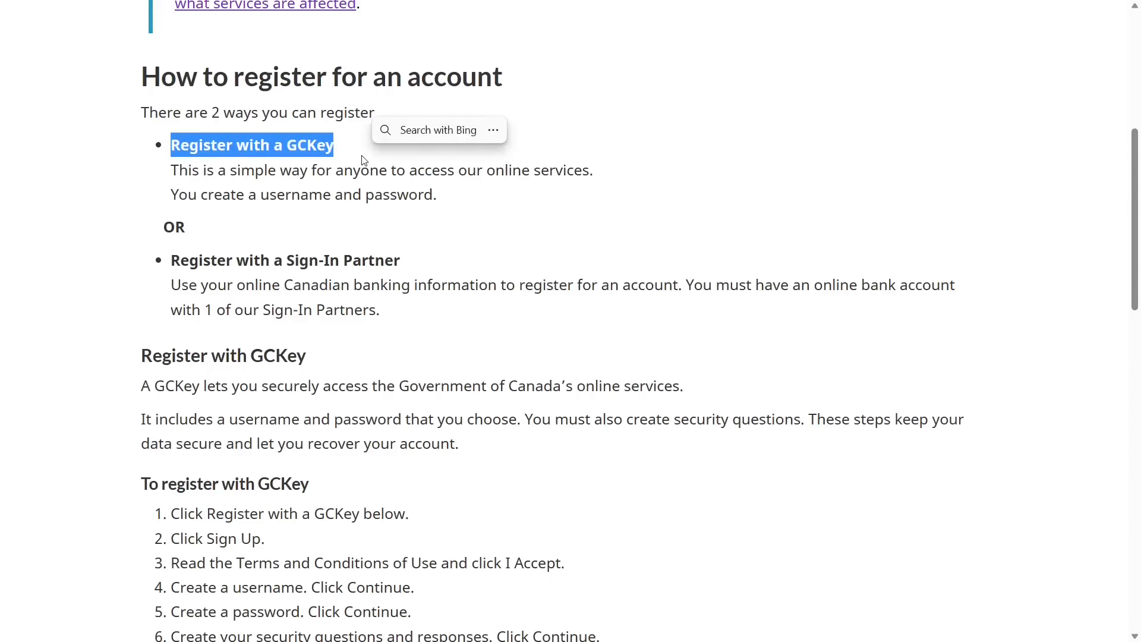
{"action": "left_click", "coordinate": [539, 245]}
{"action": "scroll", "coordinate": [535, 244], "scroll_direction": "down", "scroll_amount": 6}
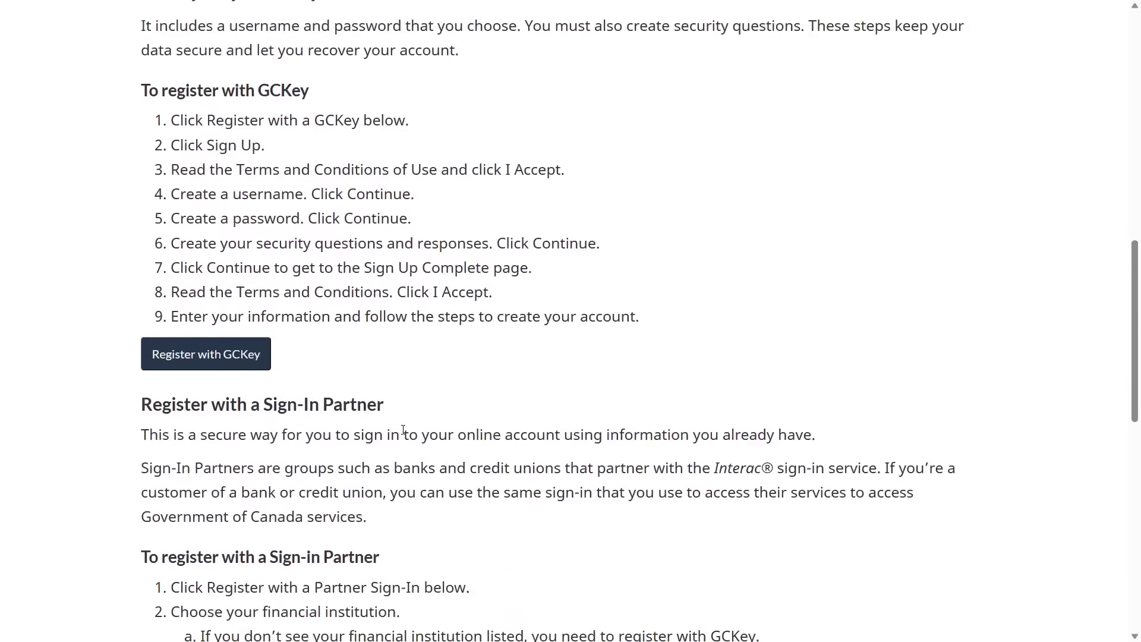
Sign up for a new GCKey: accept the terms, submit a username and create a password
{"action": "left_click", "coordinate": [232, 363]}
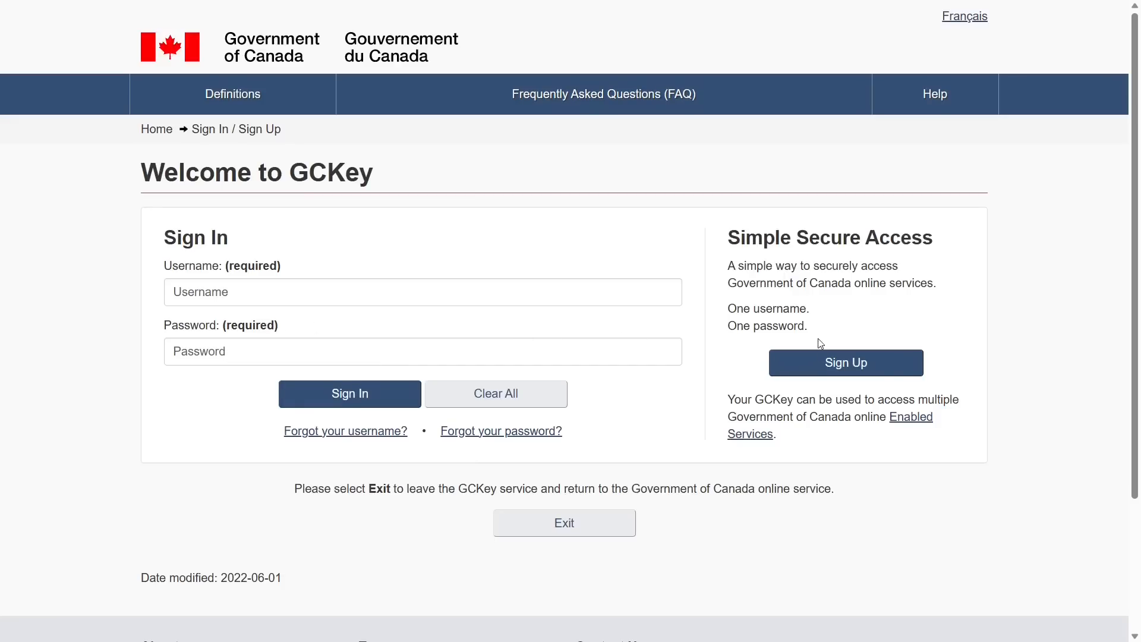
{"action": "left_click", "coordinate": [821, 368]}
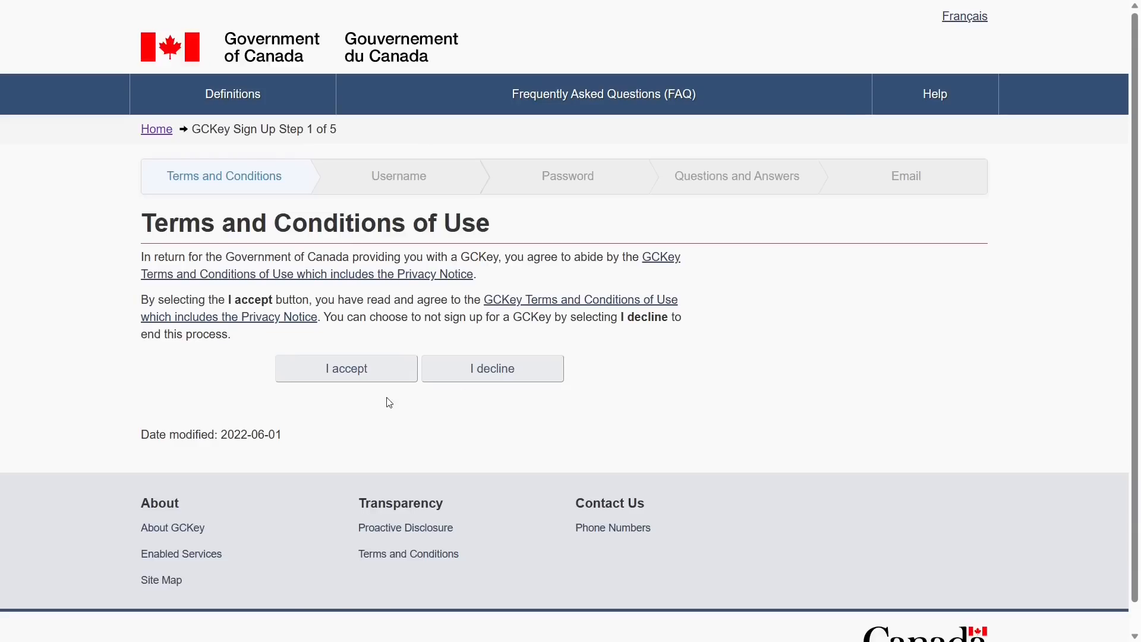
{"action": "left_click", "coordinate": [326, 372]}
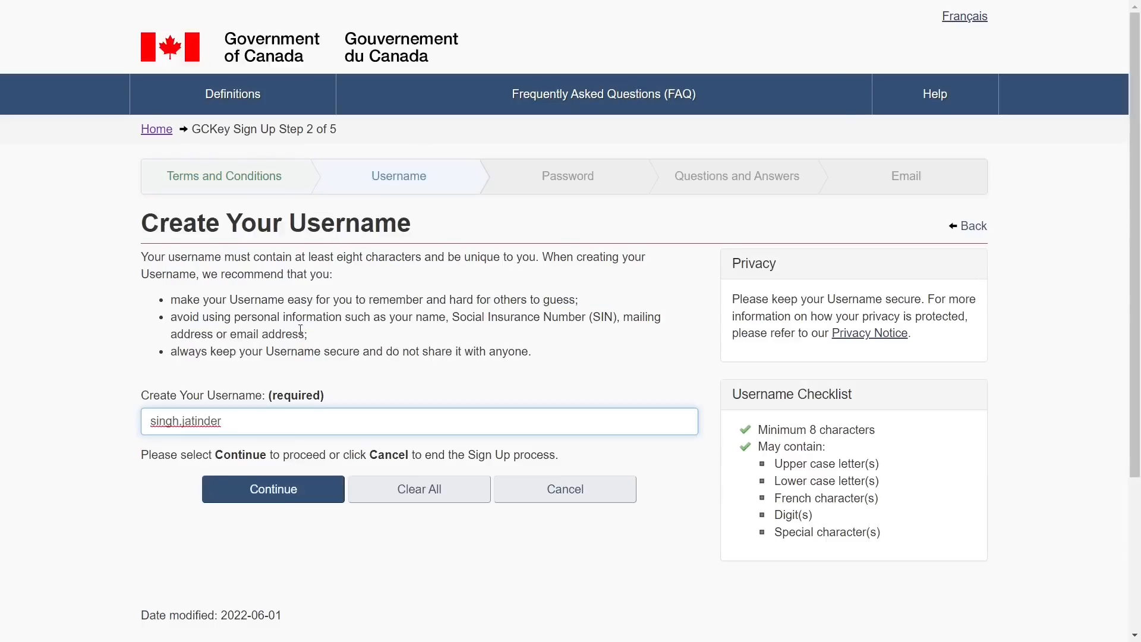
{"action": "left_click", "coordinate": [346, 378]}
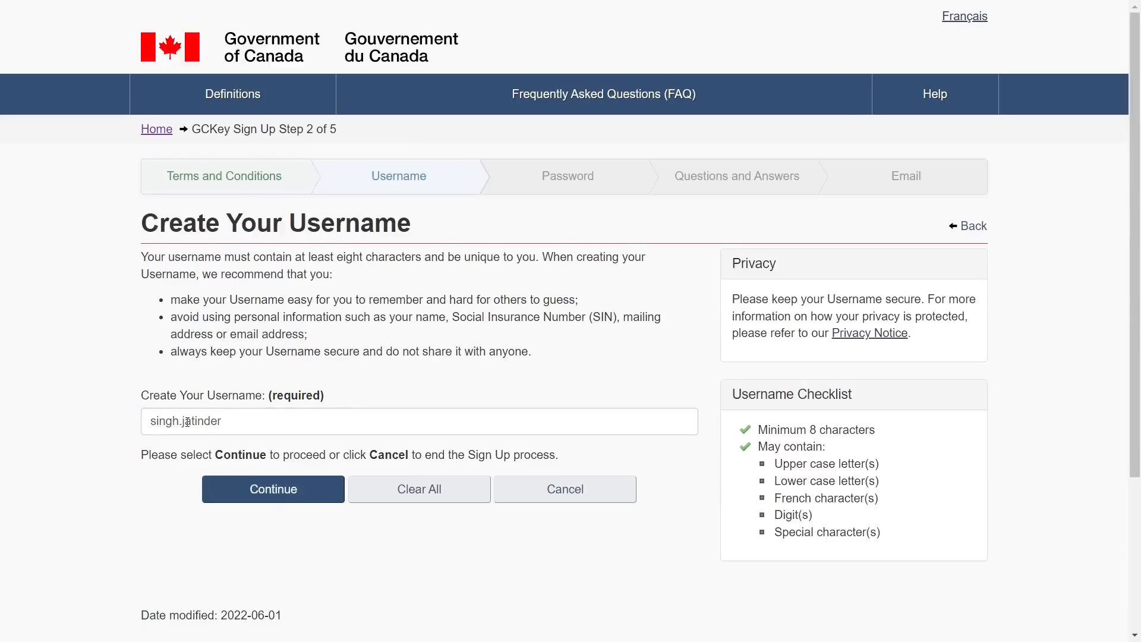
{"action": "left_click", "coordinate": [259, 502]}
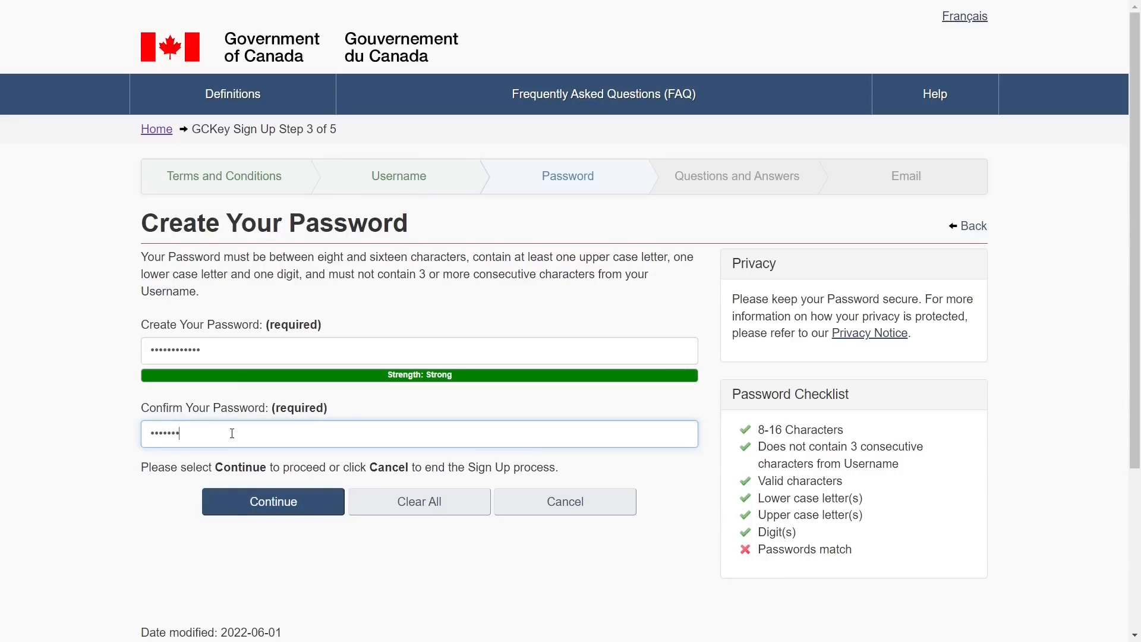
{"action": "type", "text": "1"}
{"action": "left_click", "coordinate": [256, 500]}
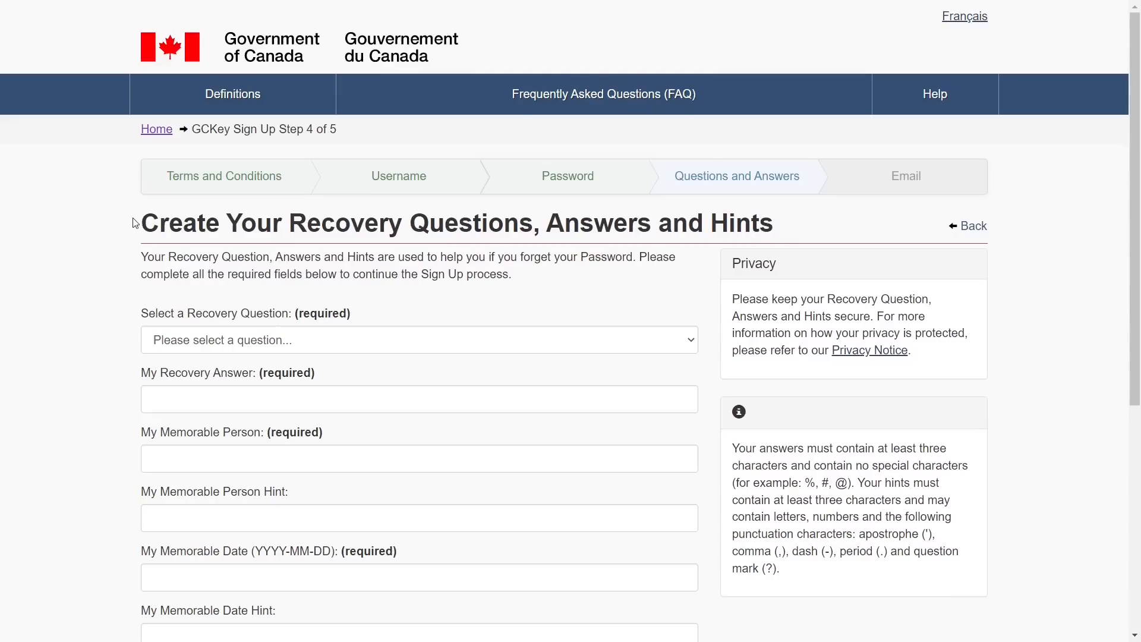
Choose the 'favourite subject in school' recovery question
{"action": "left_click_drag", "start_coordinate": [152, 222], "coordinate": [732, 205]}
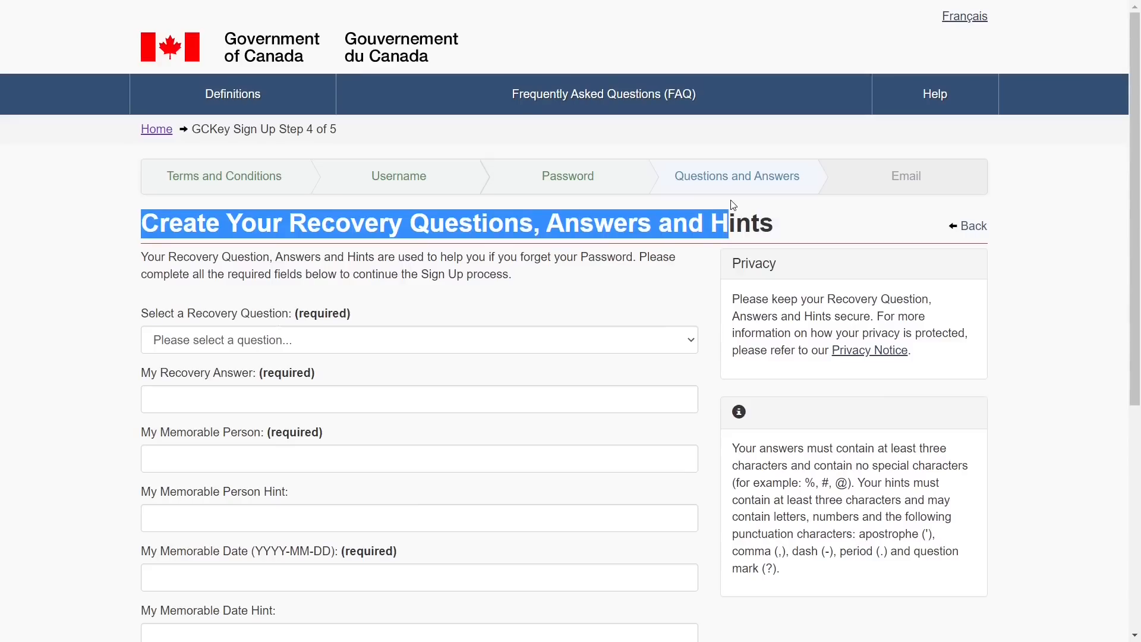
{"action": "left_click", "coordinate": [576, 275]}
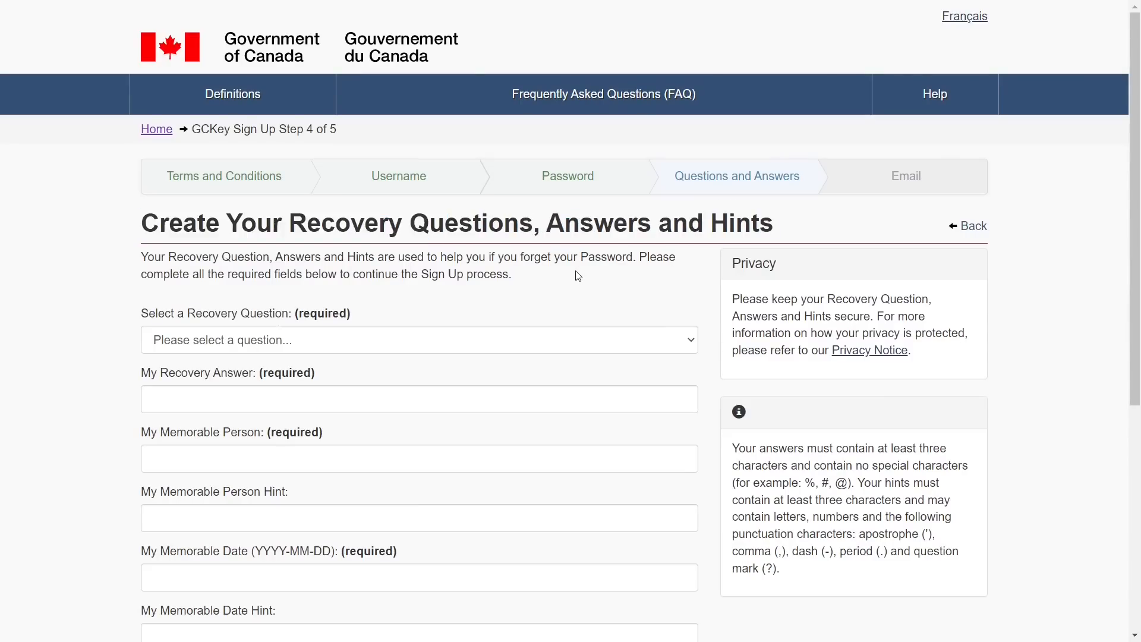
{"action": "scroll", "coordinate": [578, 275], "scroll_direction": "down", "scroll_amount": 2}
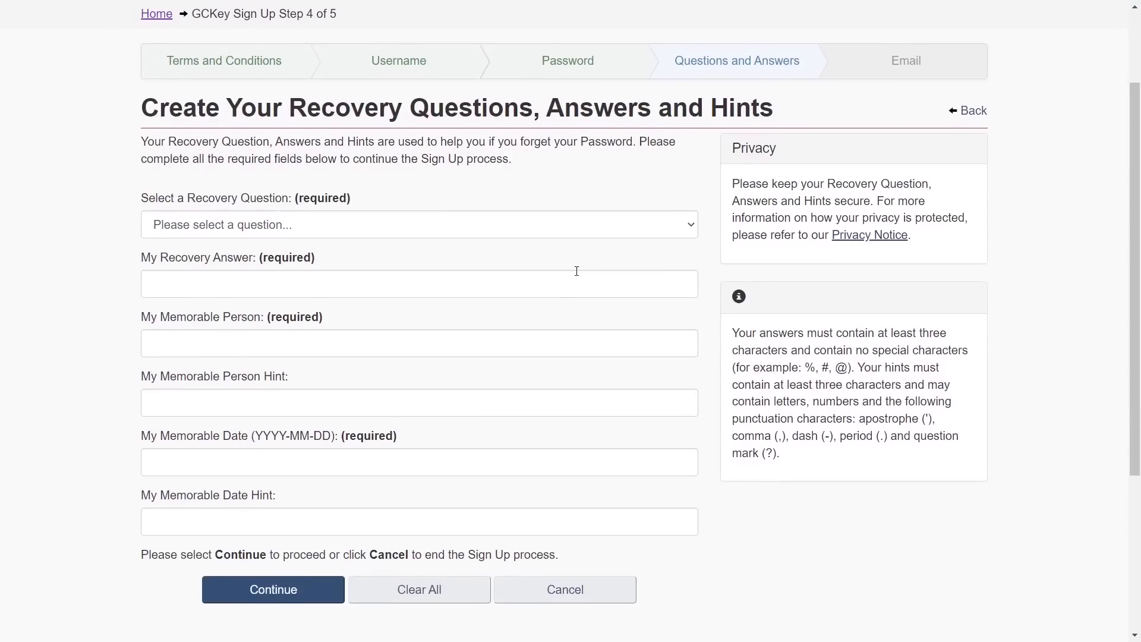
{"action": "left_click", "coordinate": [314, 226]}
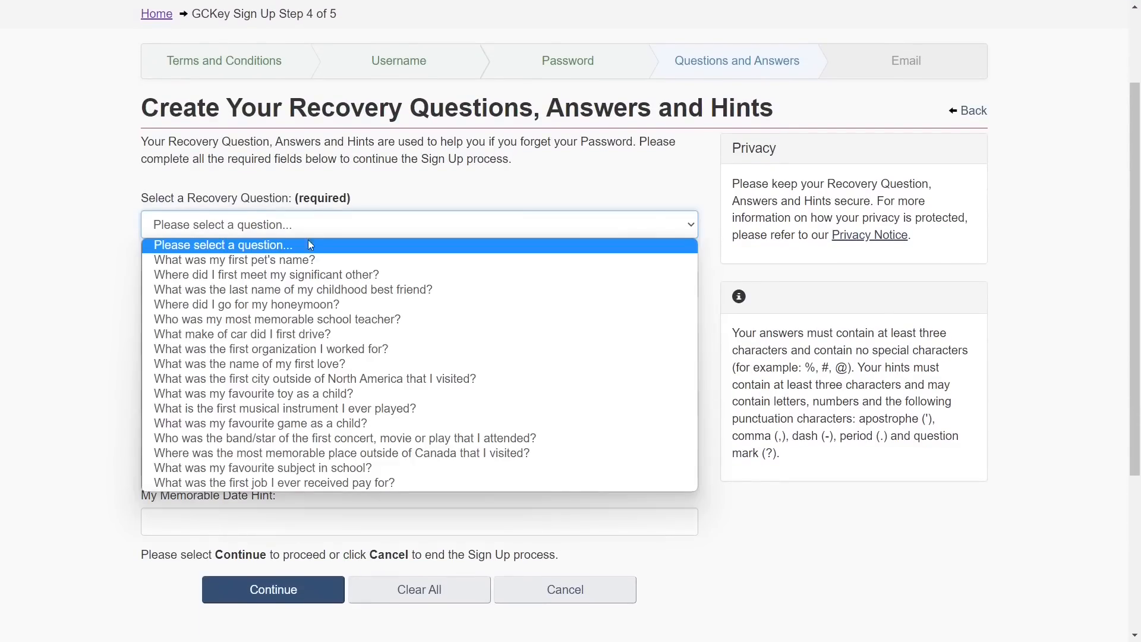
{"action": "left_click", "coordinate": [26, 364]}
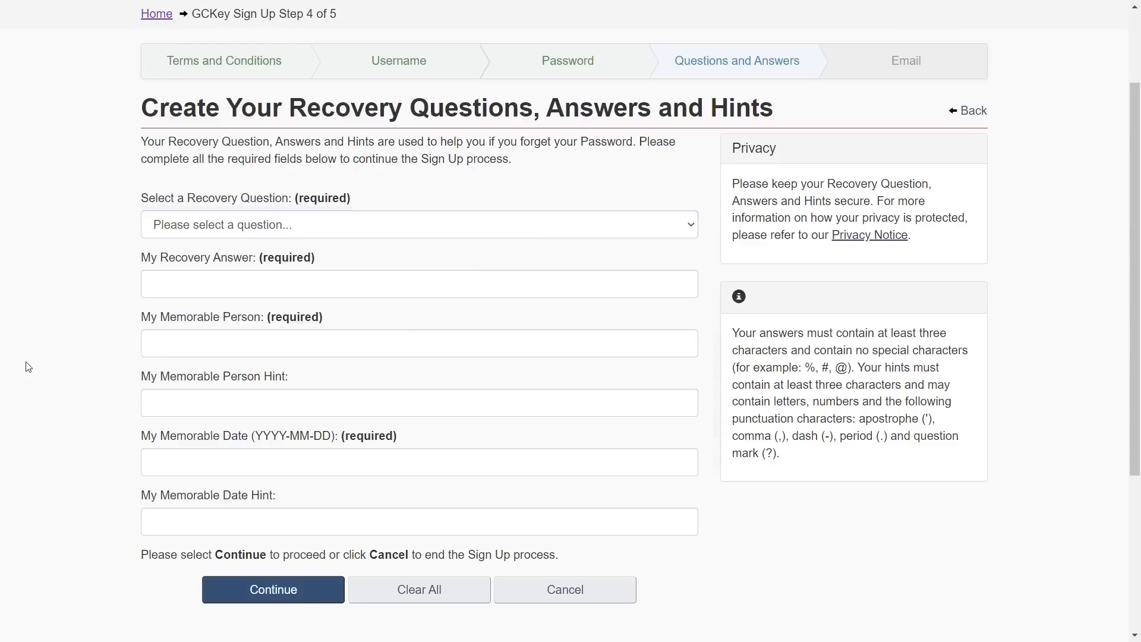
{"action": "left_click", "coordinate": [215, 226]}
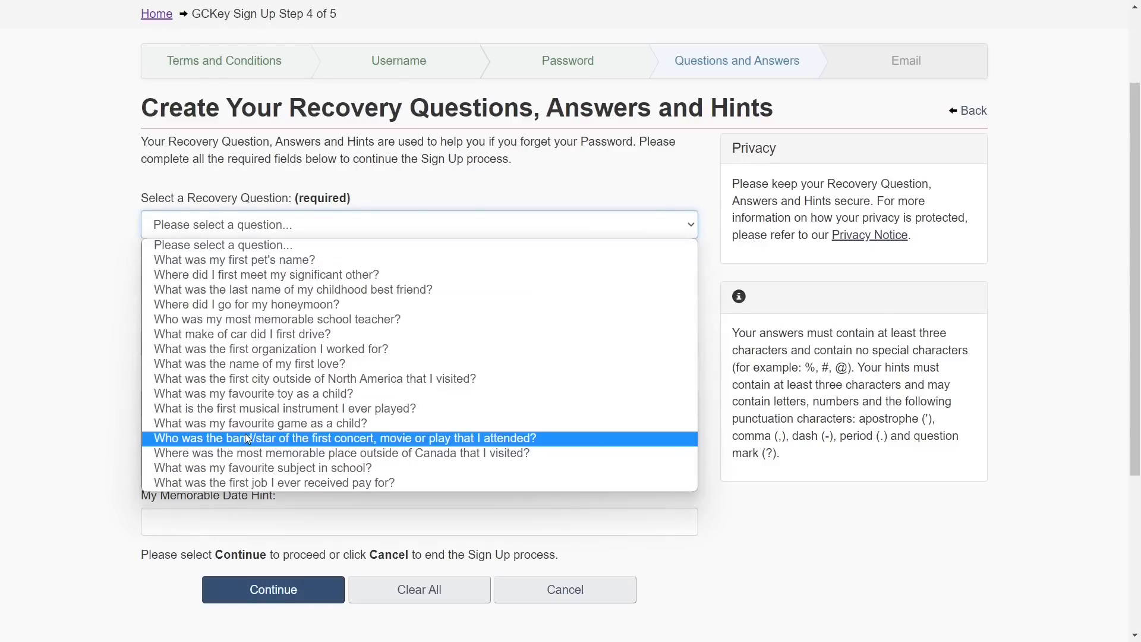
{"action": "left_click", "coordinate": [275, 468]}
Enter the recovery answer, fill the memorable person, date and hint fields, and submit
{"action": "left_click", "coordinate": [292, 286]}
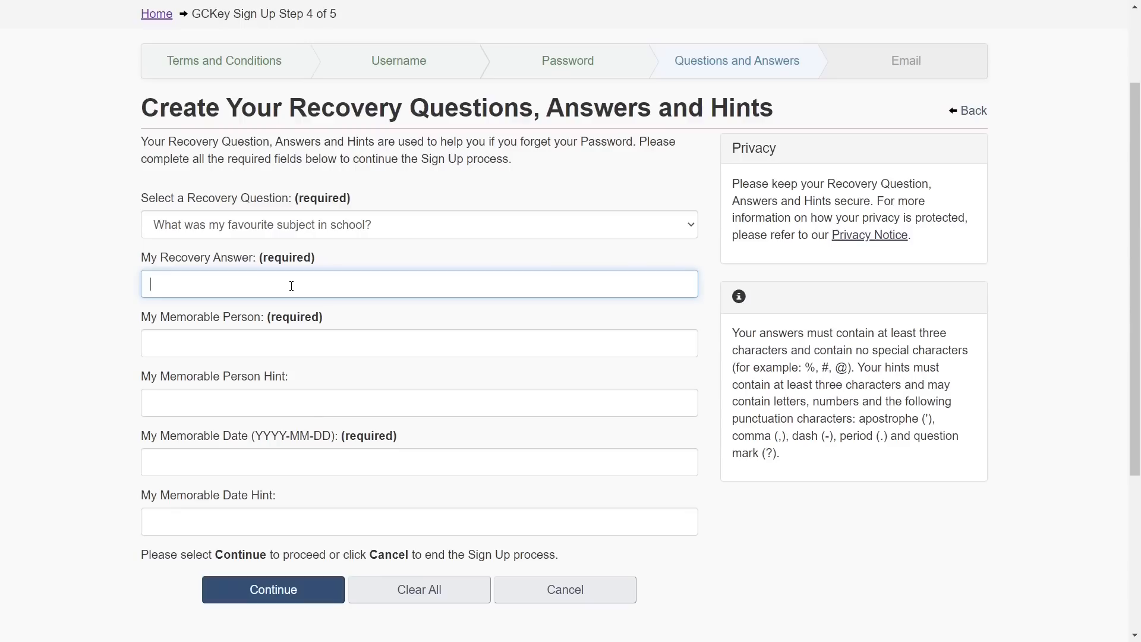
{"action": "key", "text": "ctrl+a"}
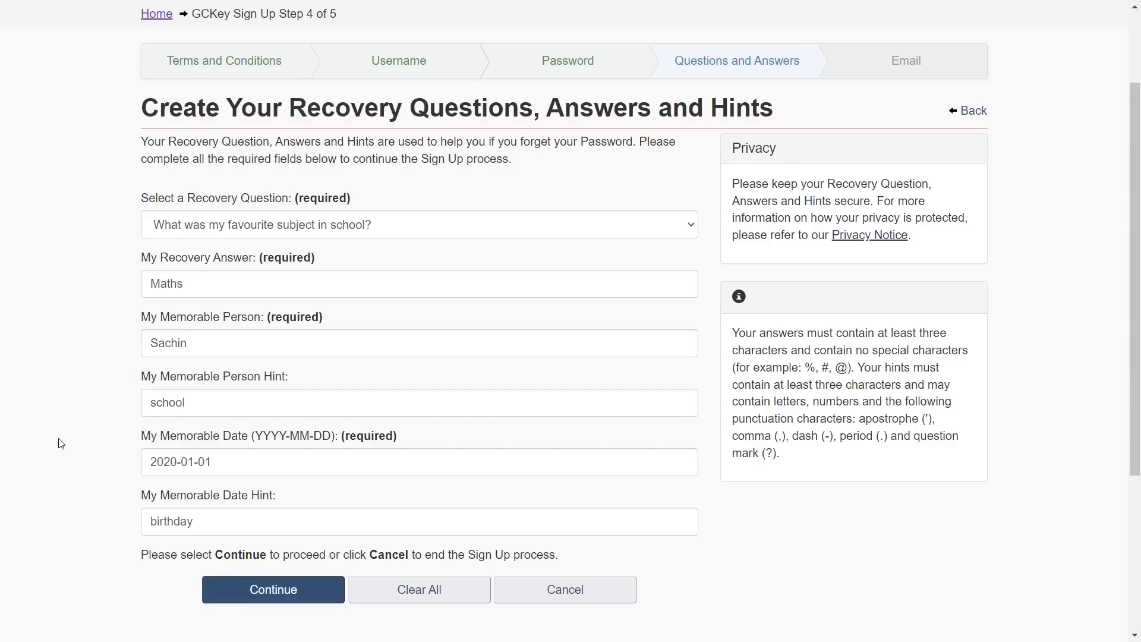
{"action": "scroll", "coordinate": [61, 445], "scroll_direction": "up", "scroll_amount": 1}
{"action": "scroll", "coordinate": [60, 443], "scroll_direction": "up", "scroll_amount": 1}
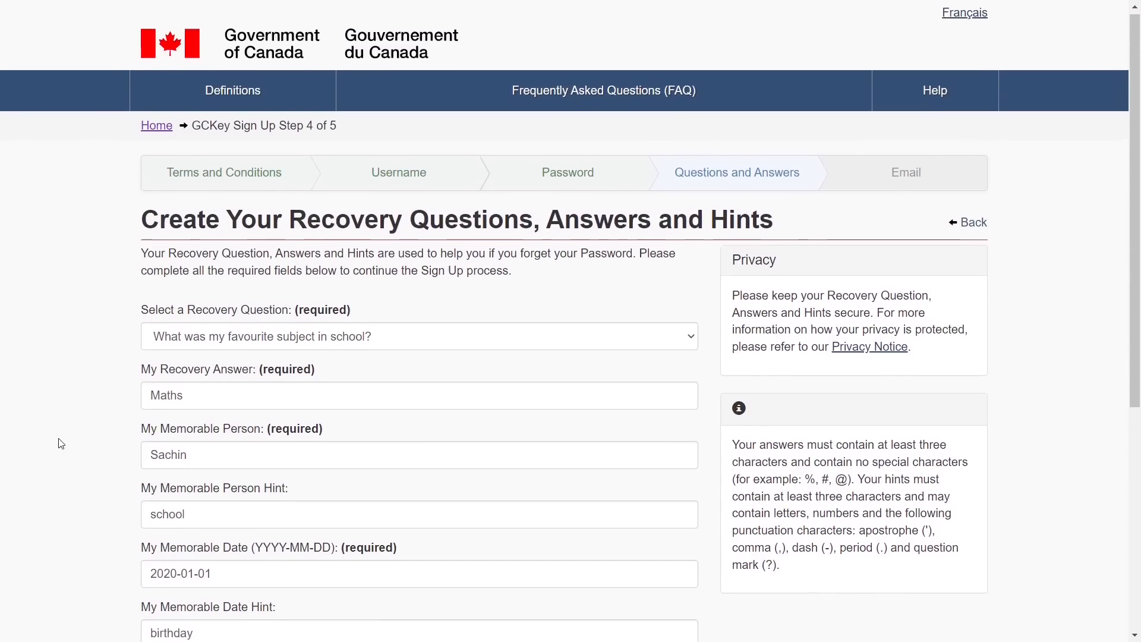
{"action": "scroll", "coordinate": [62, 428], "scroll_direction": "down", "scroll_amount": 3}
{"action": "left_click", "coordinate": [264, 529]}
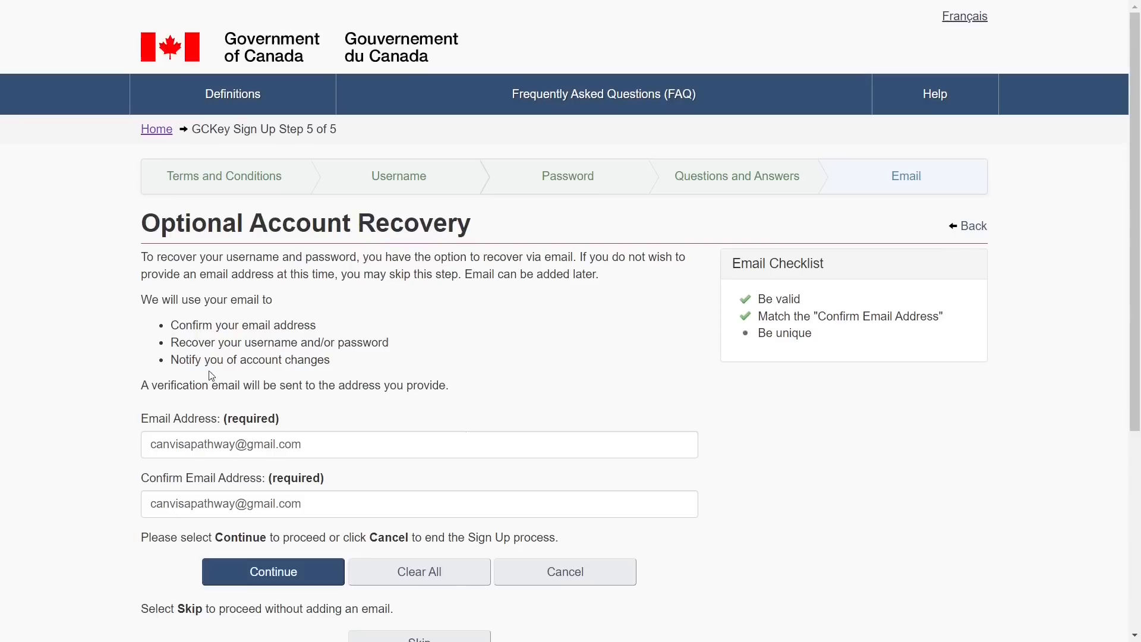
Submit the recovery email and continue from Sign Up Complete to email verification
{"action": "left_click", "coordinate": [282, 572]}
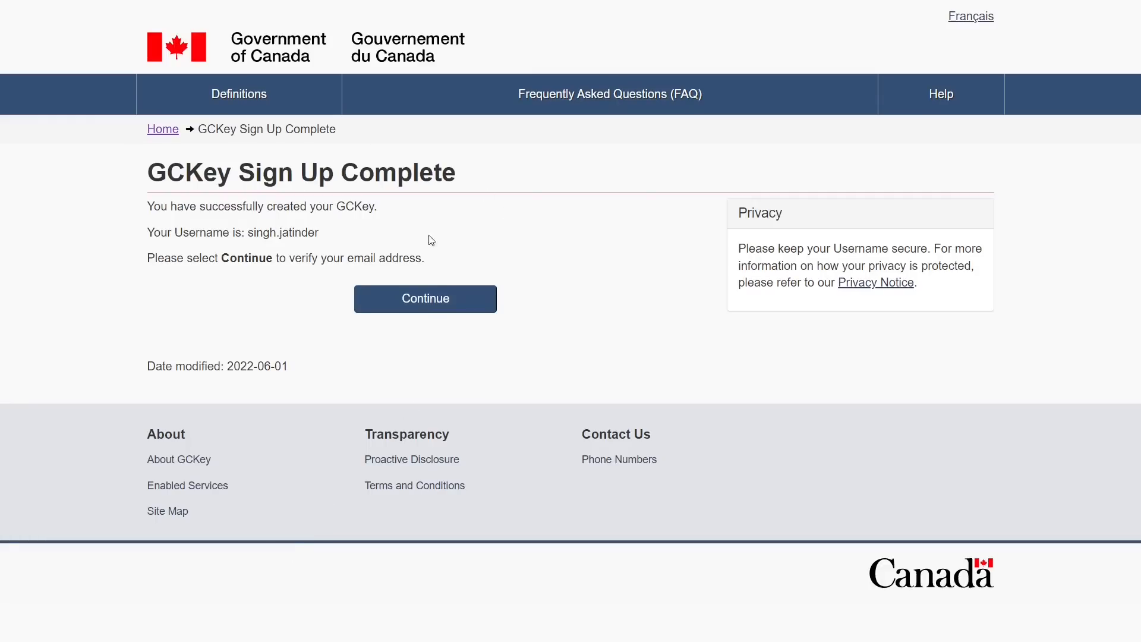
{"action": "triple_click", "coordinate": [232, 178]}
{"action": "left_click", "coordinate": [451, 300]}
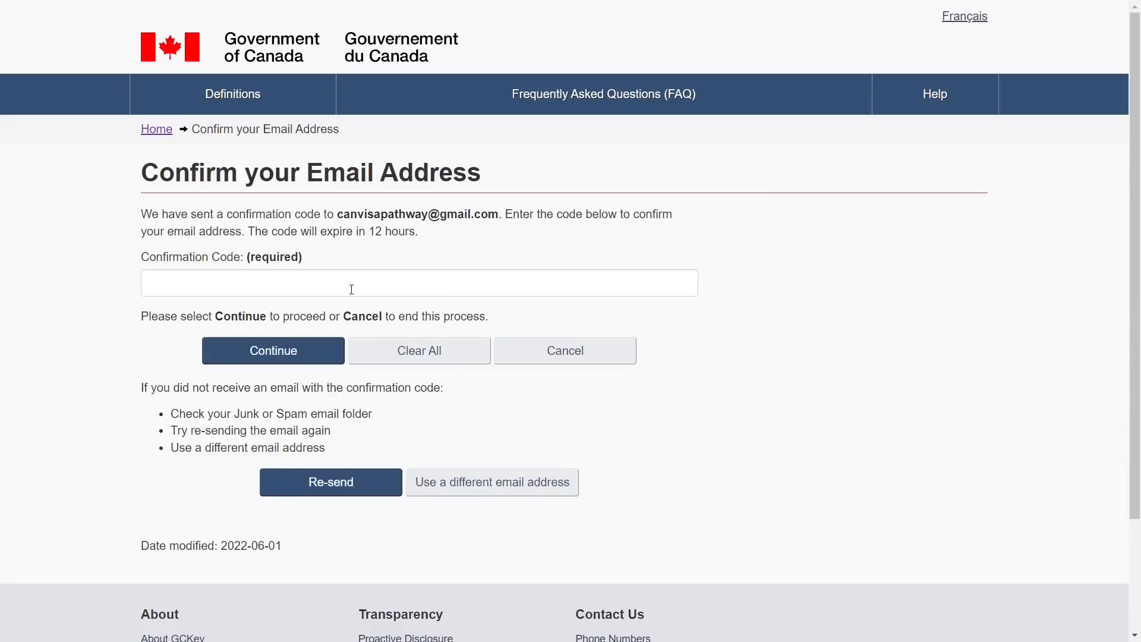
Open the GCKey verification email in Gmail and copy its confirmation code
{"action": "triple_click", "coordinate": [186, 258]}
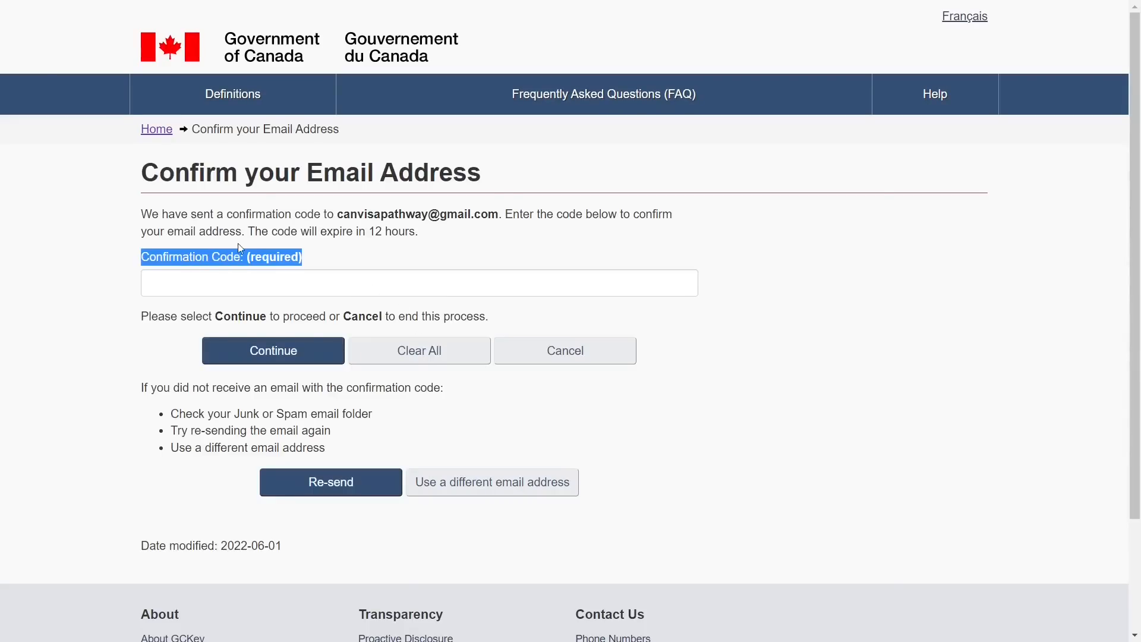
{"action": "left_click", "coordinate": [387, 194]}
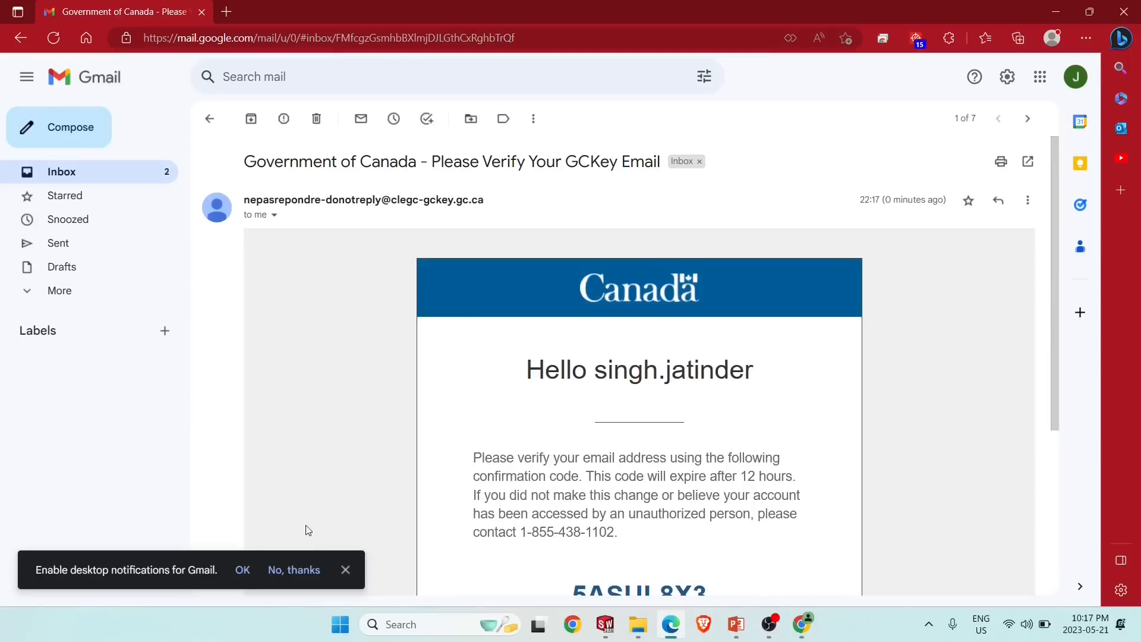
{"action": "left_click", "coordinate": [346, 570]}
{"action": "scroll", "coordinate": [430, 479], "scroll_direction": "down", "scroll_amount": 3}
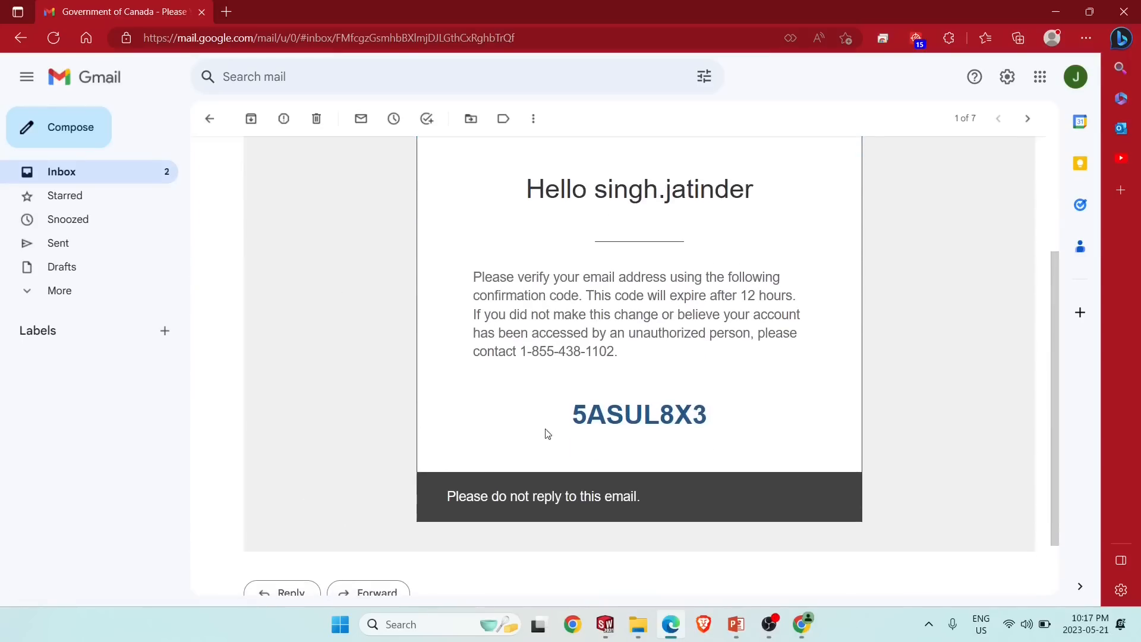
{"action": "double_click", "coordinate": [629, 410]}
{"action": "key", "text": "ctrl+c"}
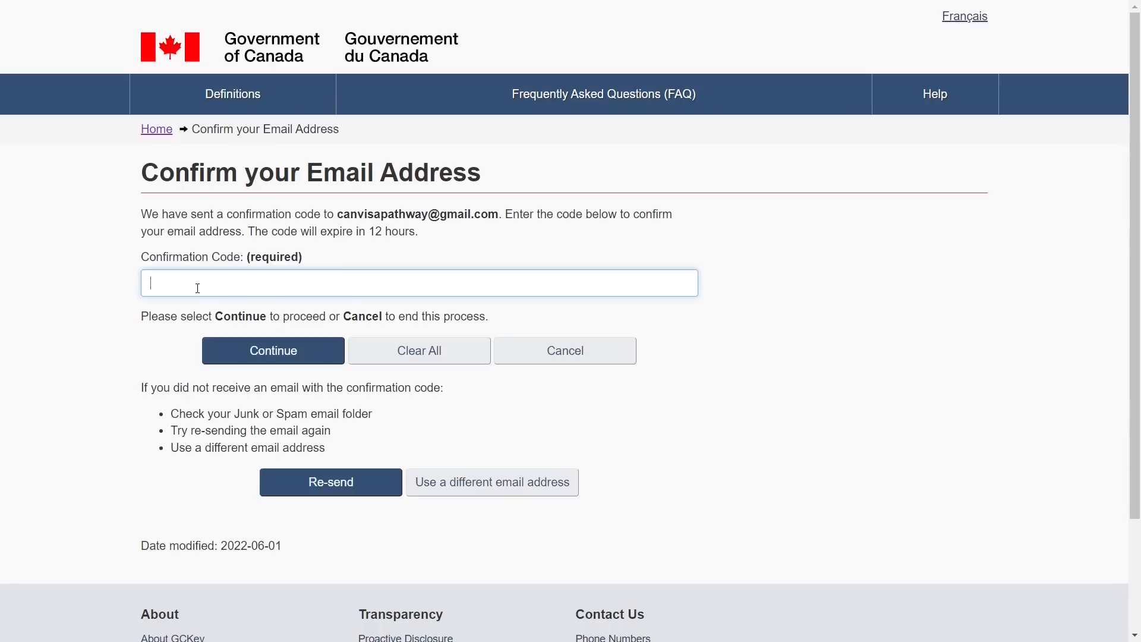
Paste and submit the confirmation code, then continue back to the Government of Canada service
{"action": "key", "text": "ctrl+v"}
{"action": "left_click", "coordinate": [260, 350]}
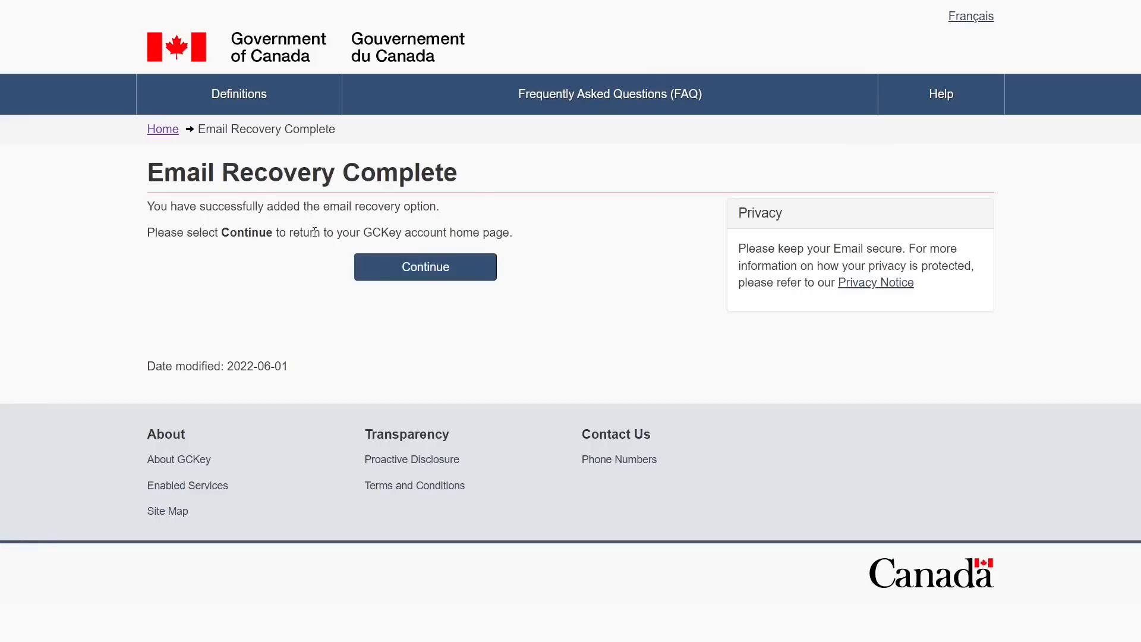
{"action": "left_click", "coordinate": [400, 278]}
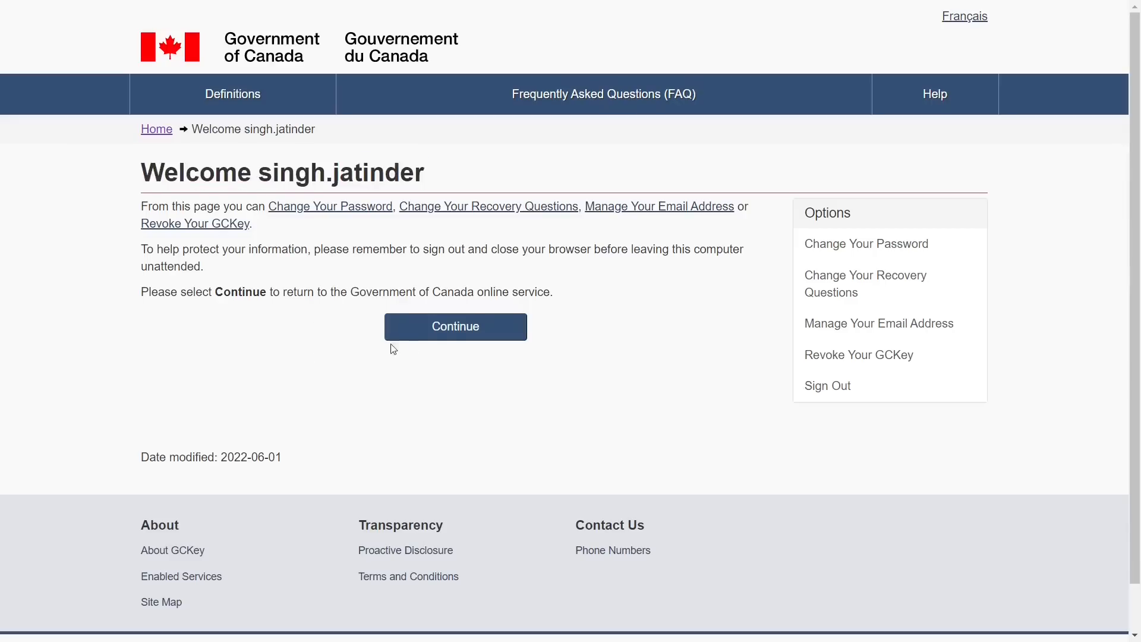
{"action": "left_click", "coordinate": [462, 336]}
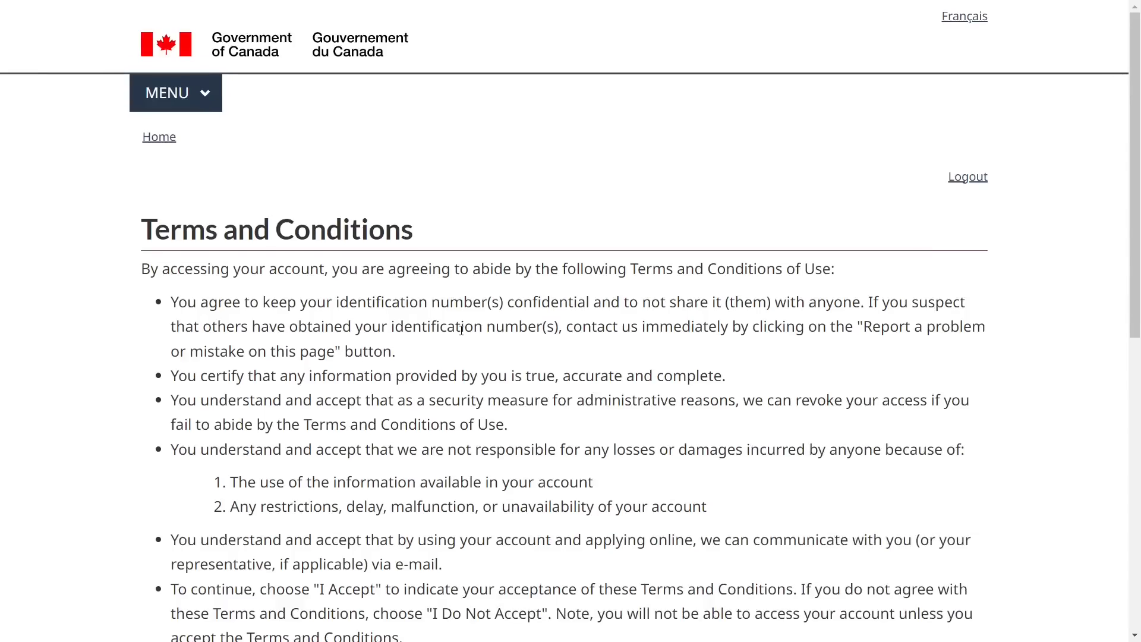
Read the IRCC account Terms and Conditions of Use and accept them
{"action": "scroll", "coordinate": [463, 333], "scroll_direction": "down", "scroll_amount": 1}
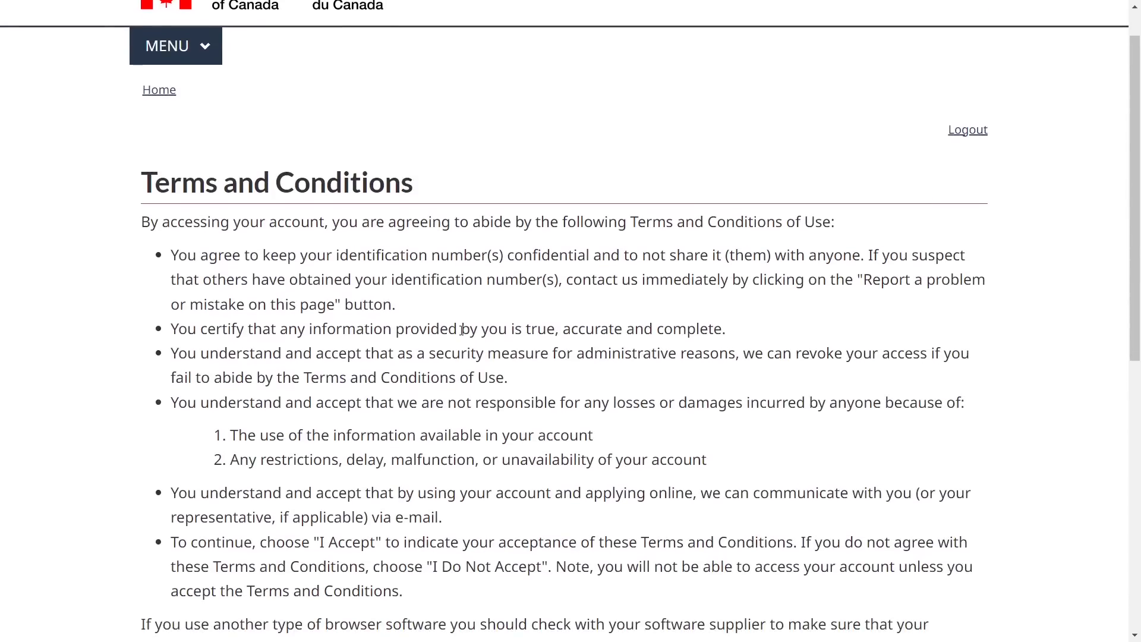
{"action": "triple_click", "coordinate": [269, 187]}
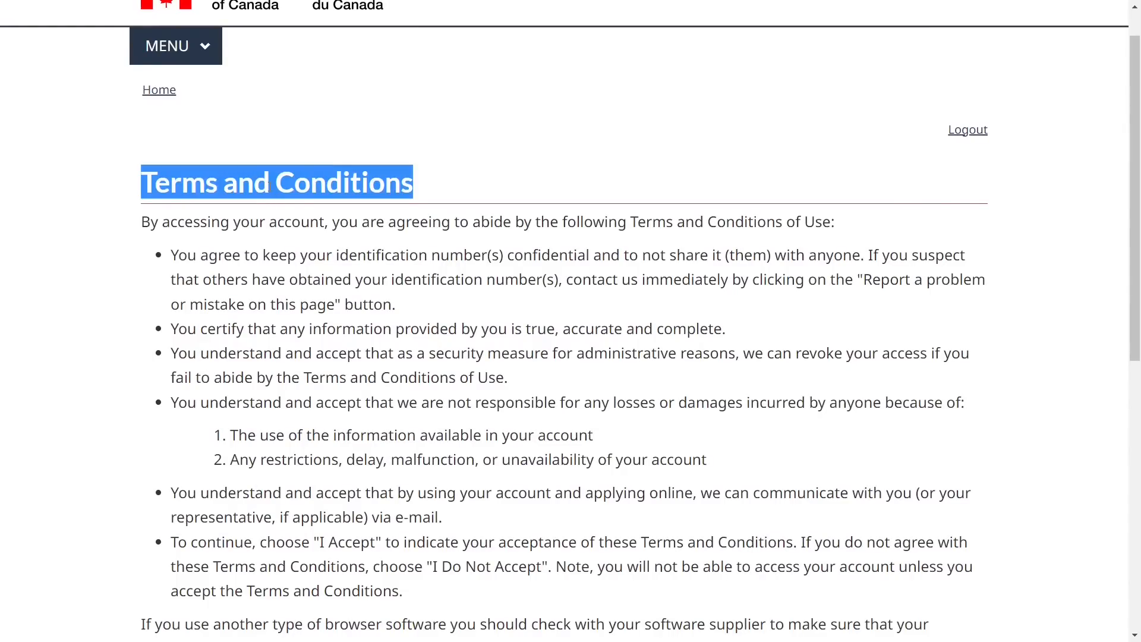
{"action": "left_click", "coordinate": [358, 306]}
{"action": "scroll", "coordinate": [356, 297], "scroll_direction": "down", "scroll_amount": 5}
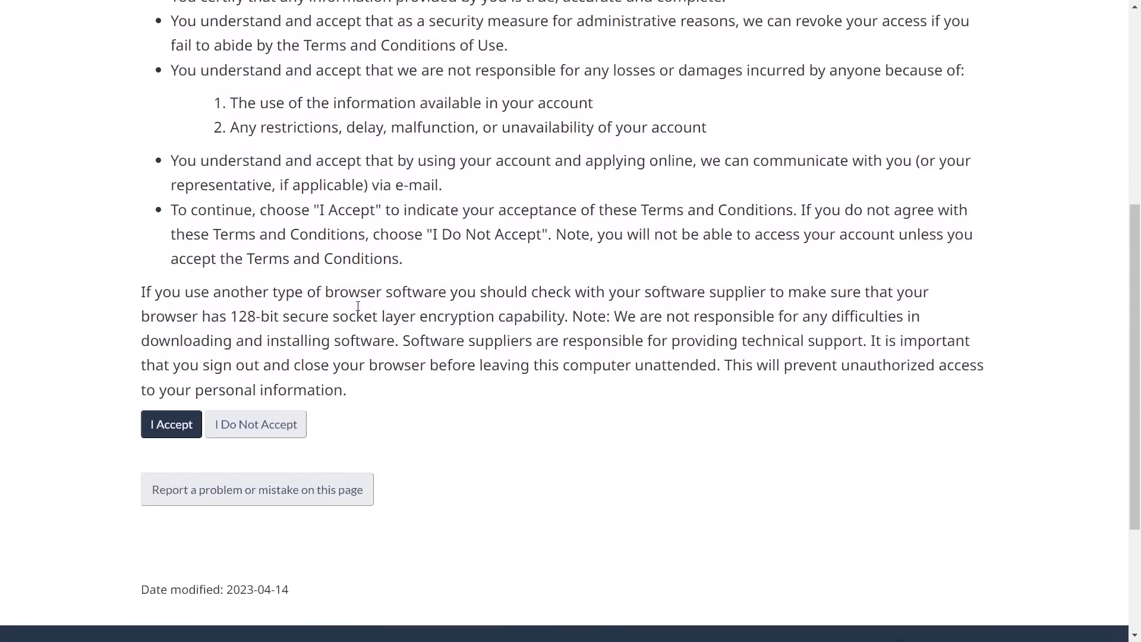
{"action": "left_click", "coordinate": [173, 425]}
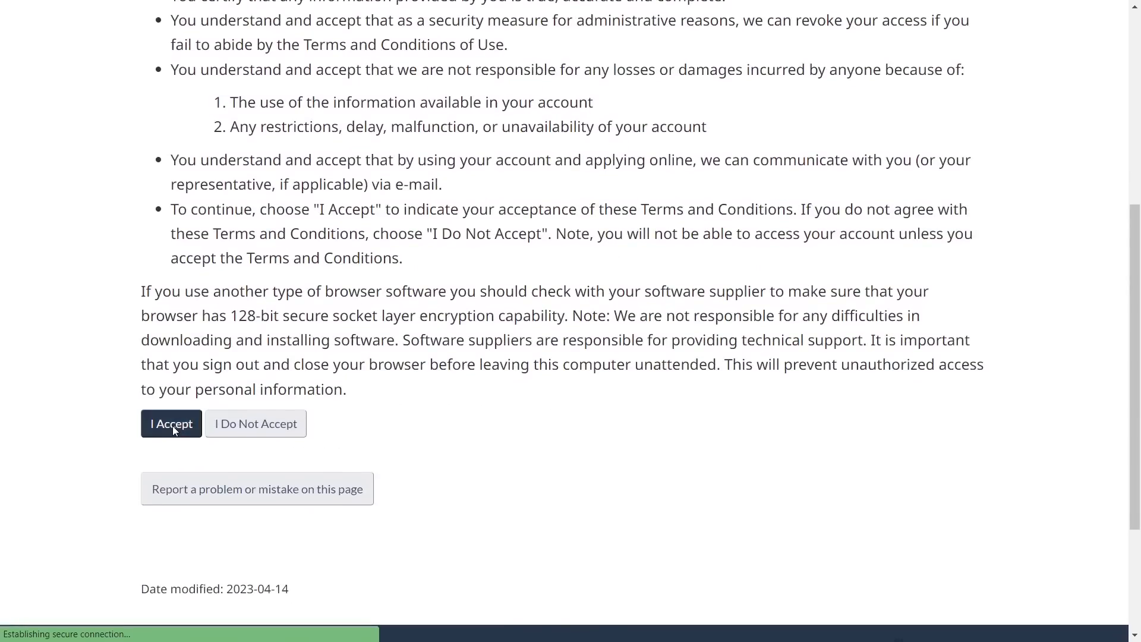
Enter the given name on the Create an account form and fill the last name and email fields
{"action": "scroll", "coordinate": [336, 383], "scroll_direction": "down", "scroll_amount": 4}
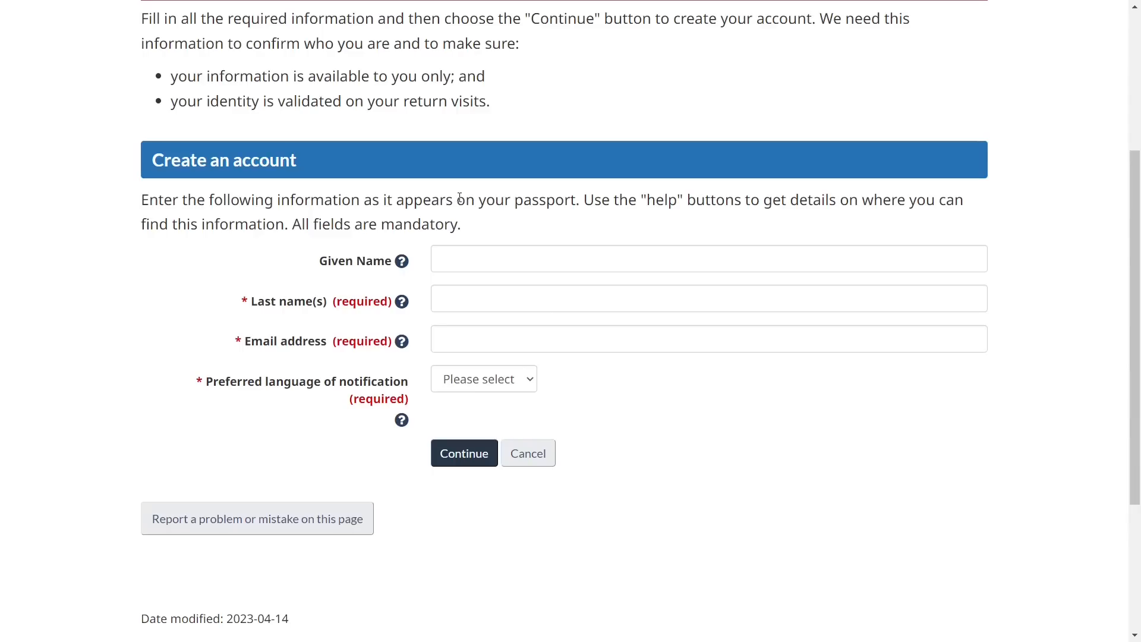
{"action": "left_click_drag", "start_coordinate": [465, 199], "coordinate": [579, 201]}
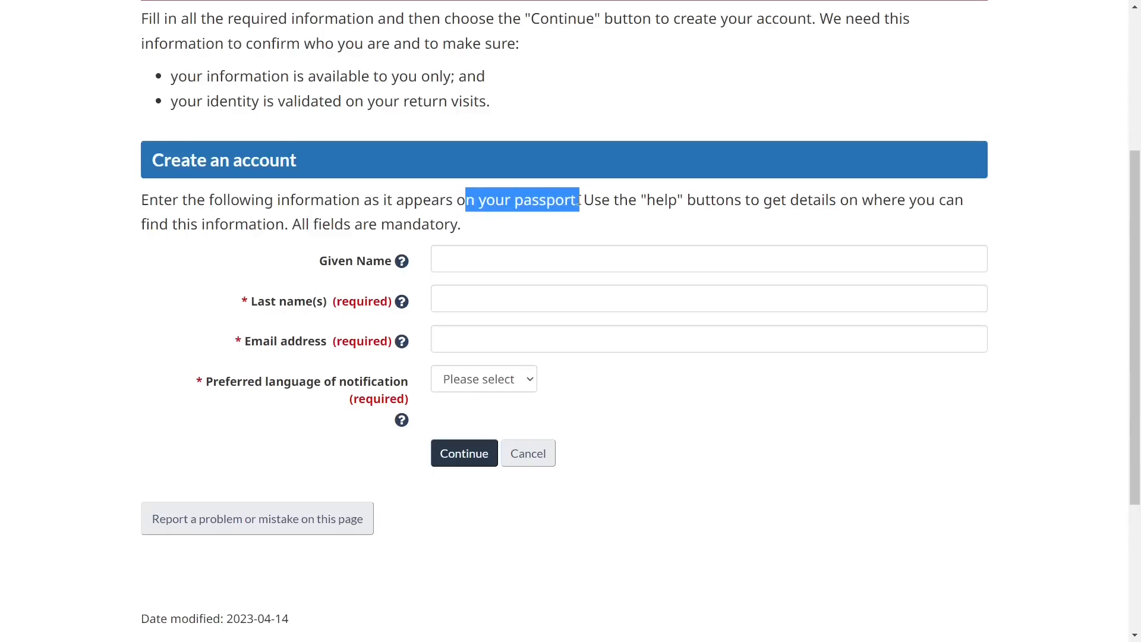
{"action": "left_click", "coordinate": [492, 242]}
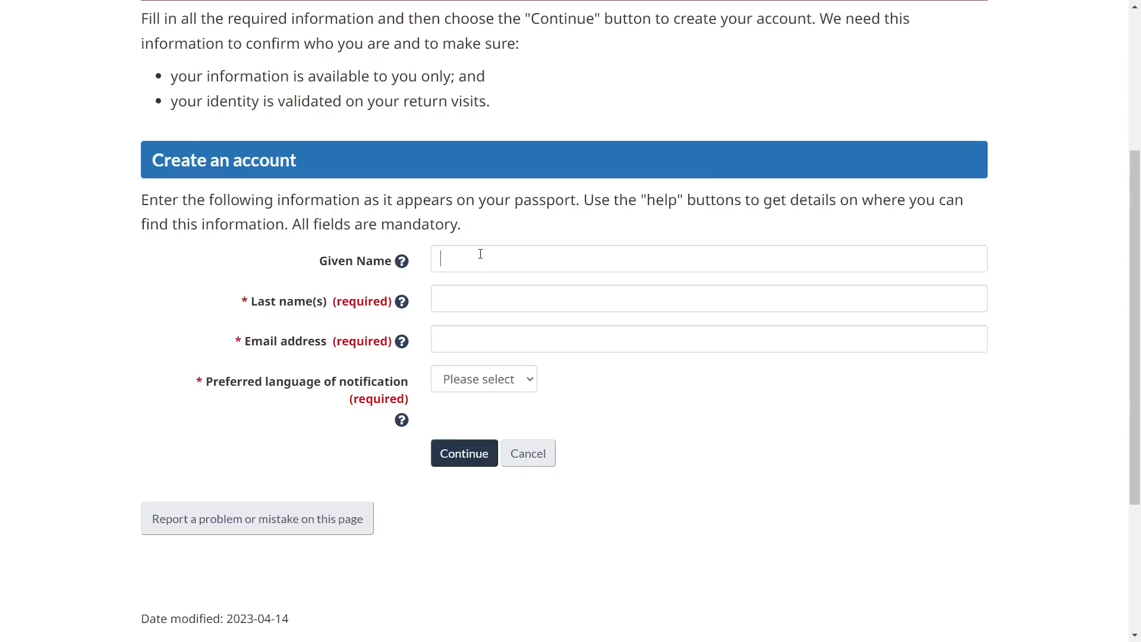
{"action": "type", "text": "Singh"}
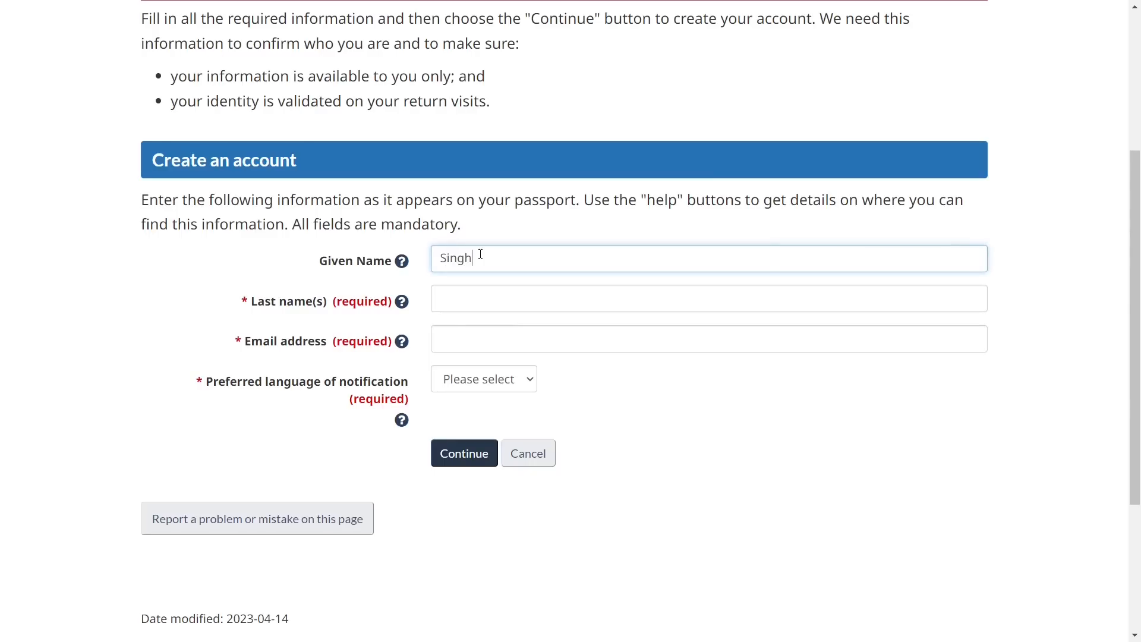
{"action": "key", "text": "Tab"}
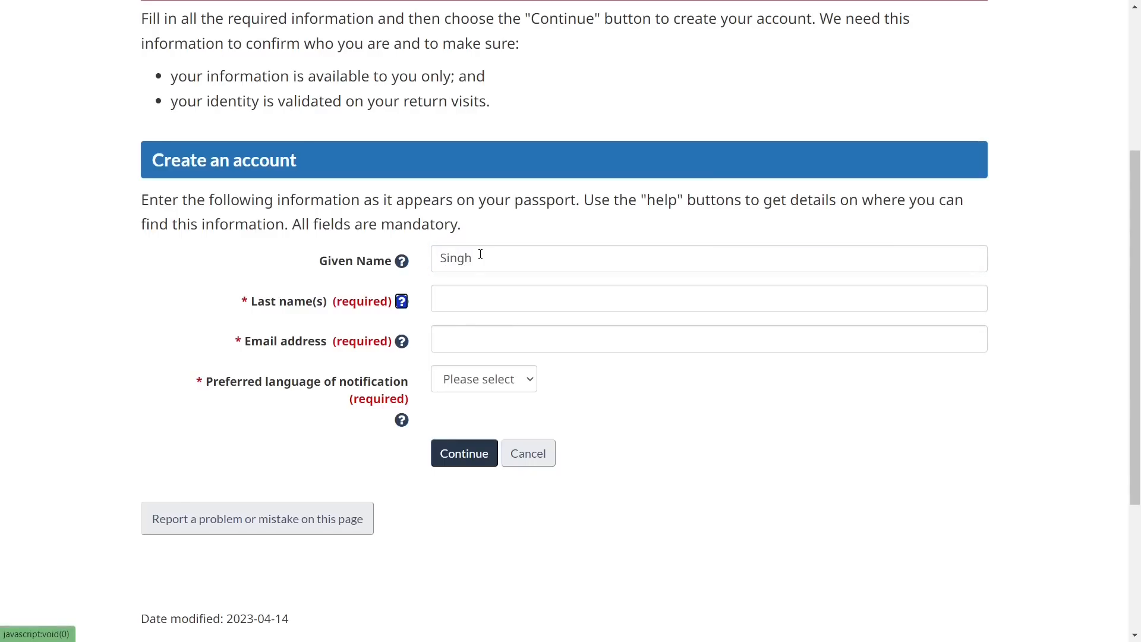
{"action": "key", "text": "Tab"}
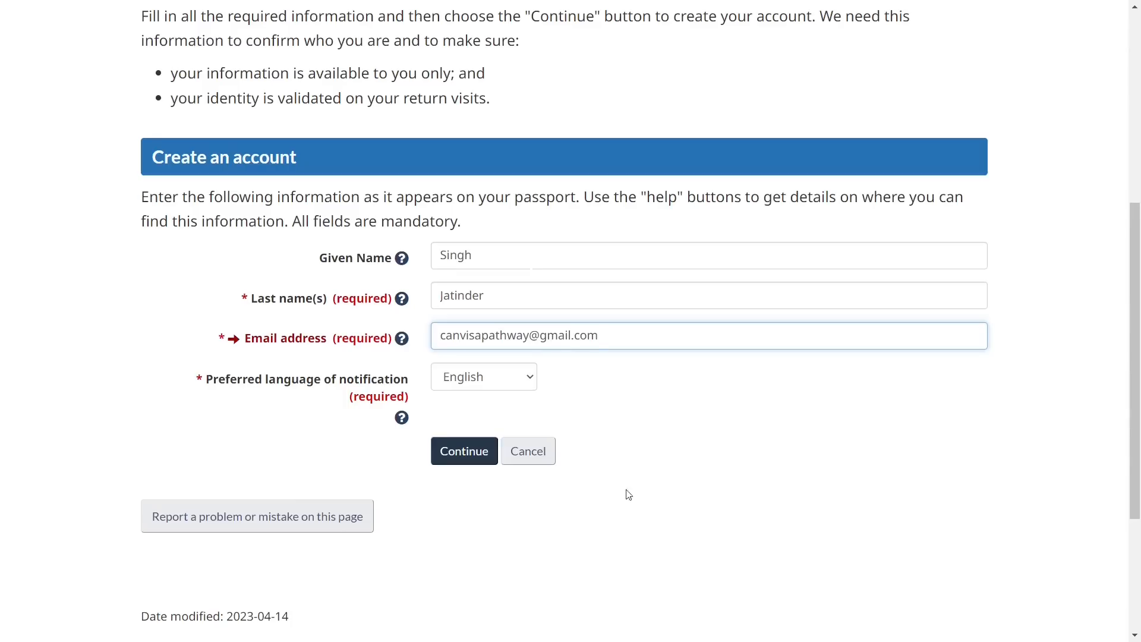
{"action": "left_click", "coordinate": [642, 523]}
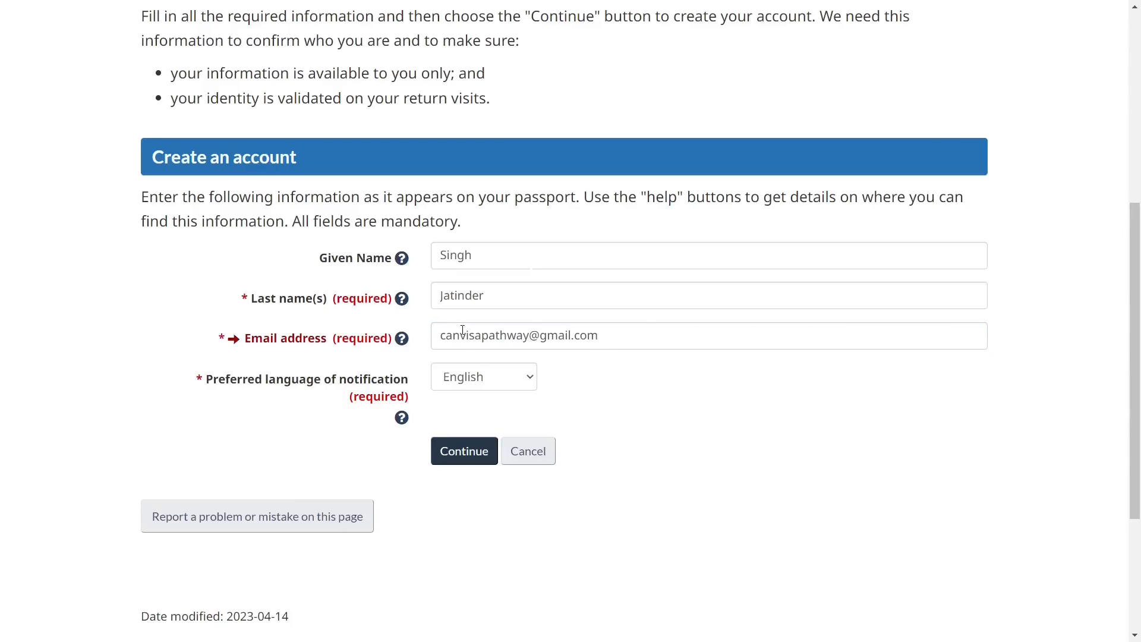
Submit the account details and scroll through the new security questions page
{"action": "left_click", "coordinate": [464, 453]}
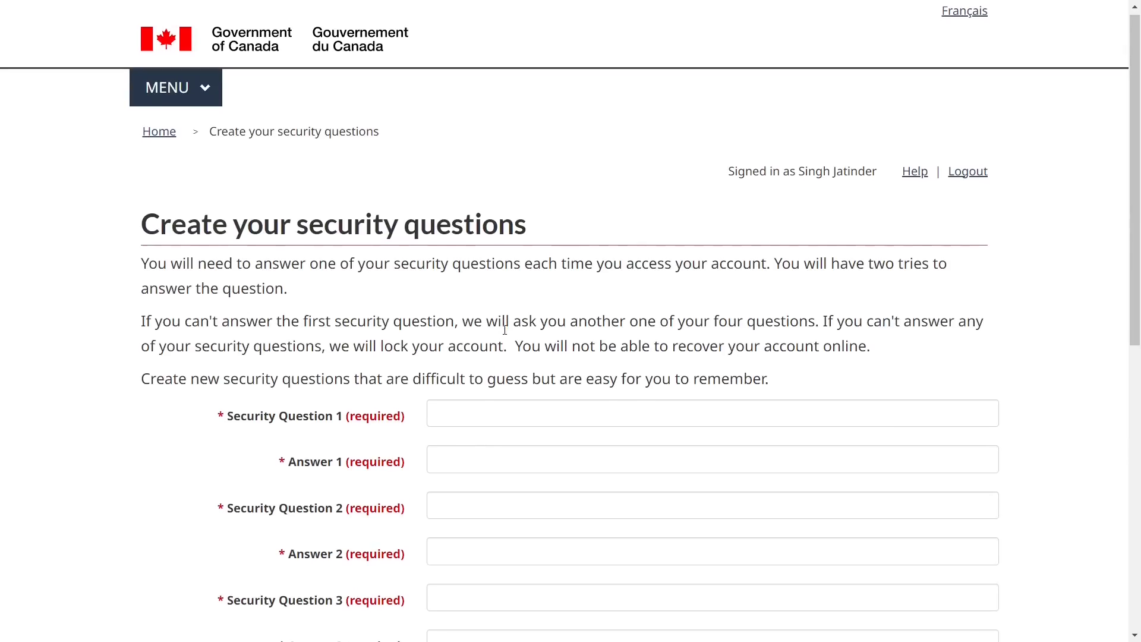
{"action": "triple_click", "coordinate": [221, 214]}
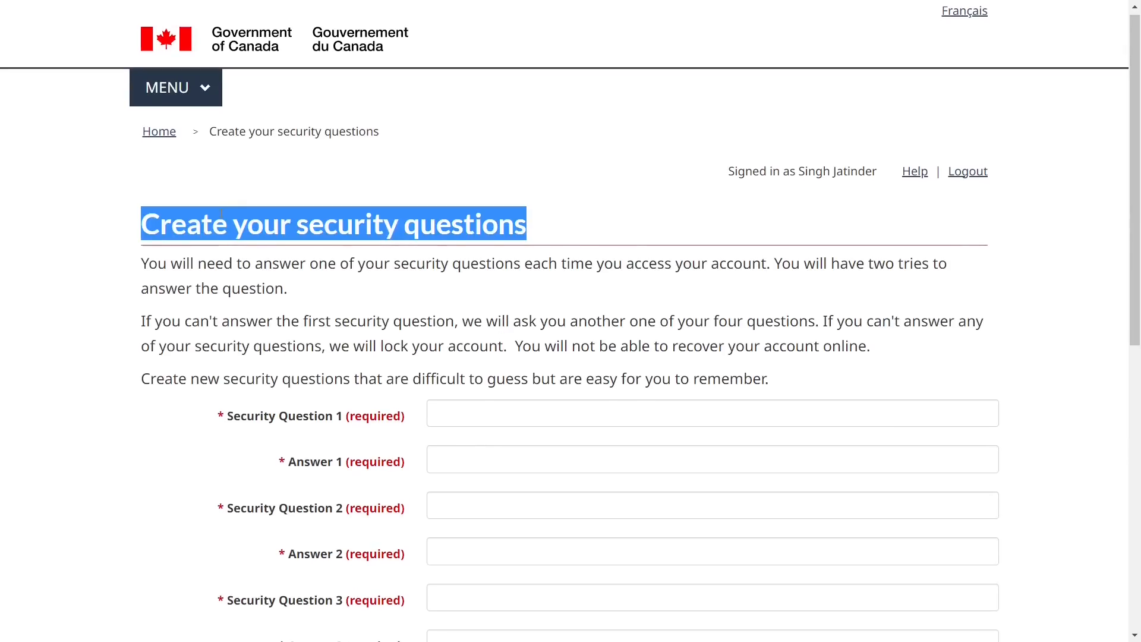
{"action": "left_click", "coordinate": [353, 315]}
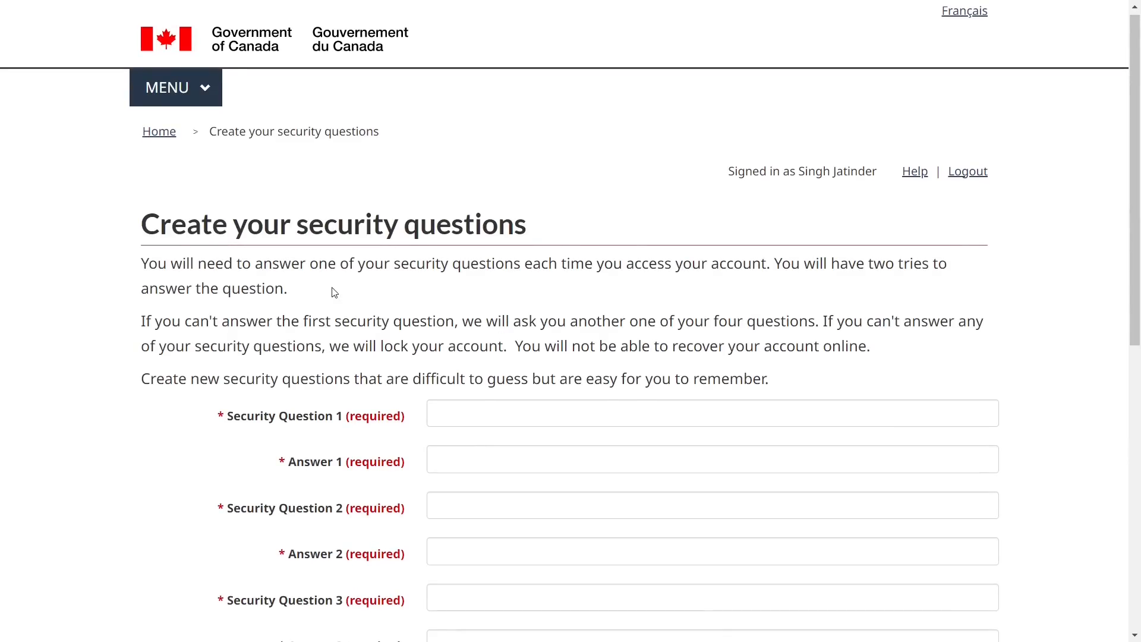
{"action": "scroll", "coordinate": [335, 292], "scroll_direction": "down", "scroll_amount": 1}
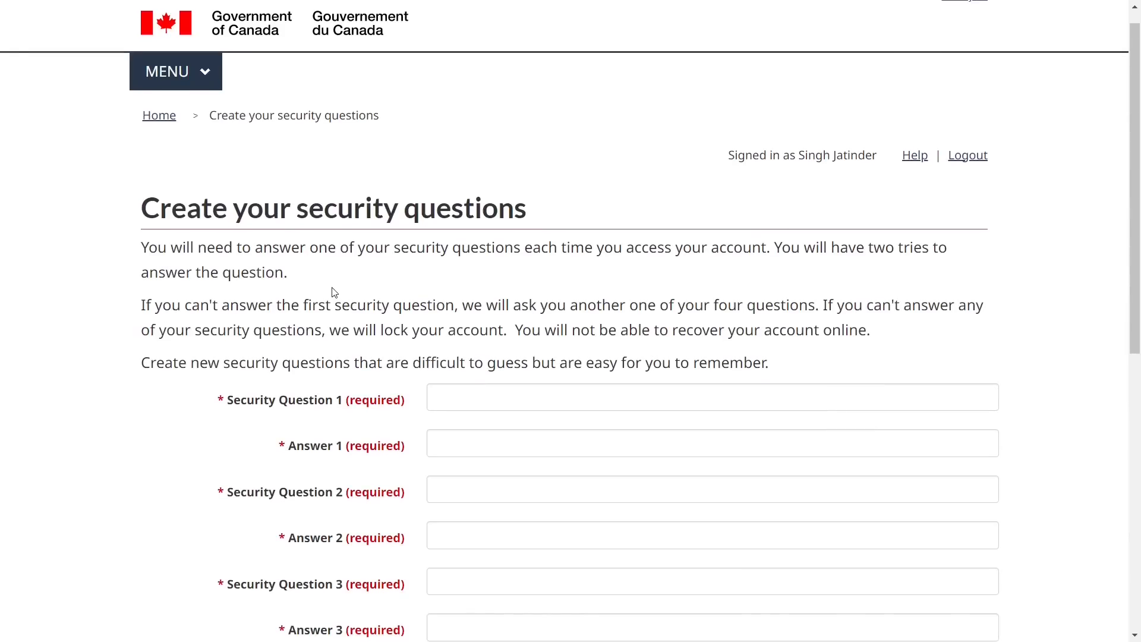
{"action": "scroll", "coordinate": [335, 292], "scroll_direction": "down", "scroll_amount": 1}
{"action": "scroll", "coordinate": [334, 292], "scroll_direction": "down", "scroll_amount": 2}
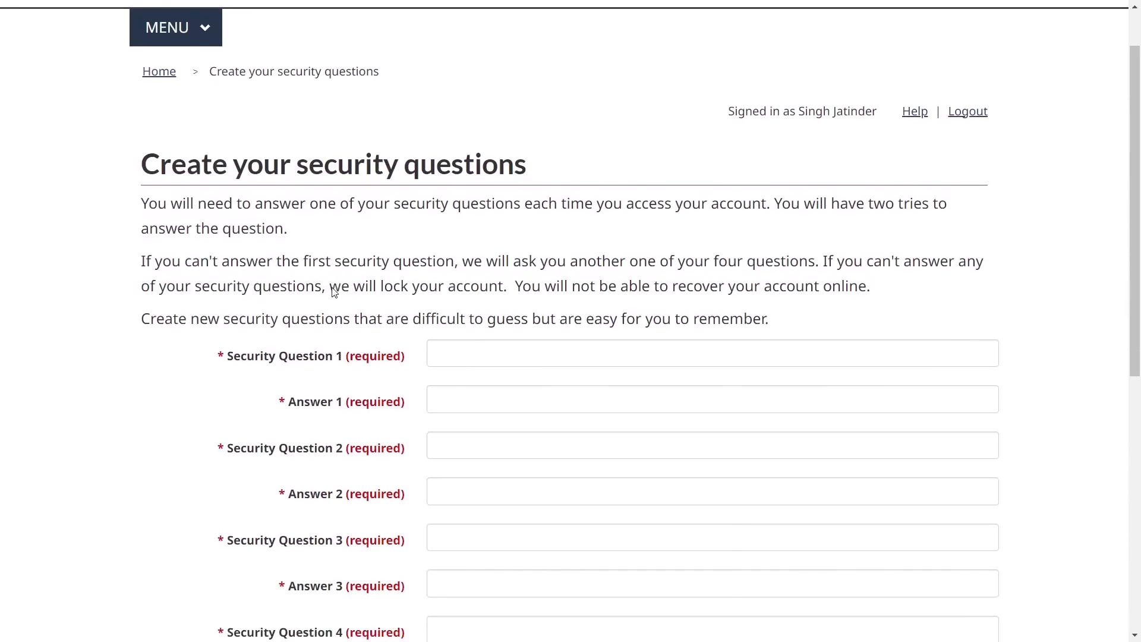
{"action": "scroll", "coordinate": [335, 292], "scroll_direction": "down", "scroll_amount": 2}
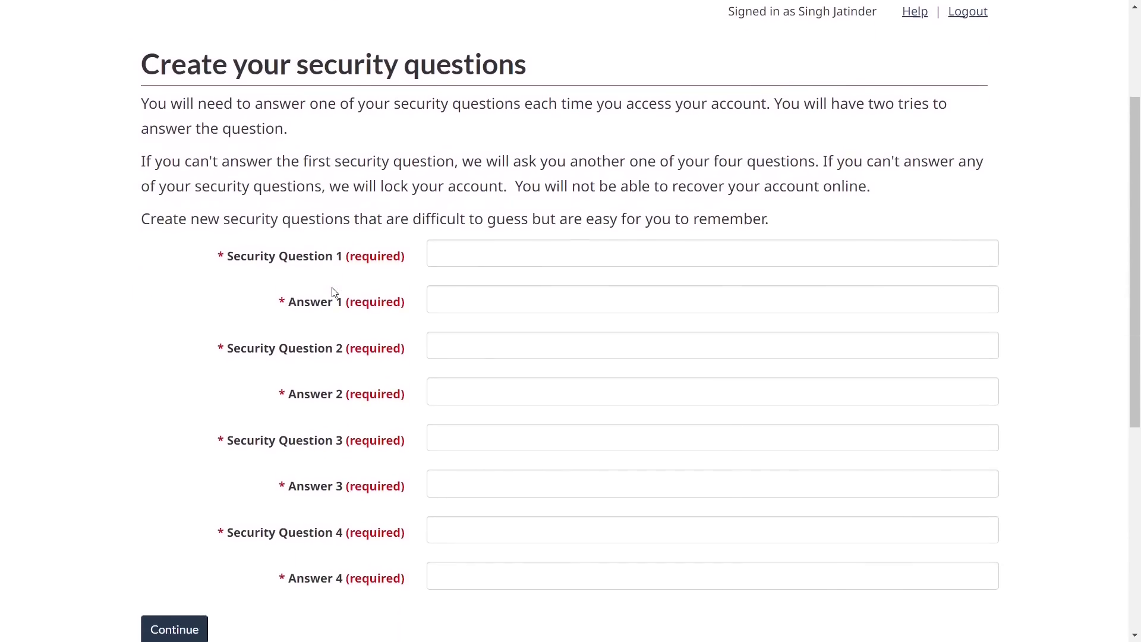
{"action": "scroll", "coordinate": [335, 292], "scroll_direction": "down", "scroll_amount": 1}
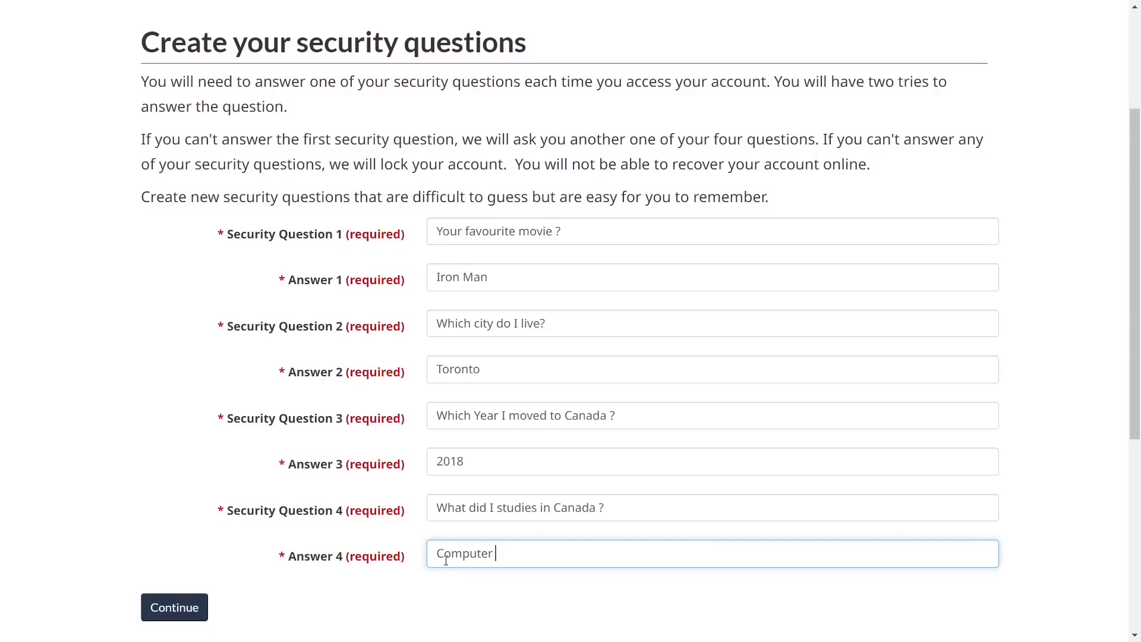
Check answers 3 and 4, then submit the four security questions and answers
{"action": "left_click", "coordinate": [215, 453]}
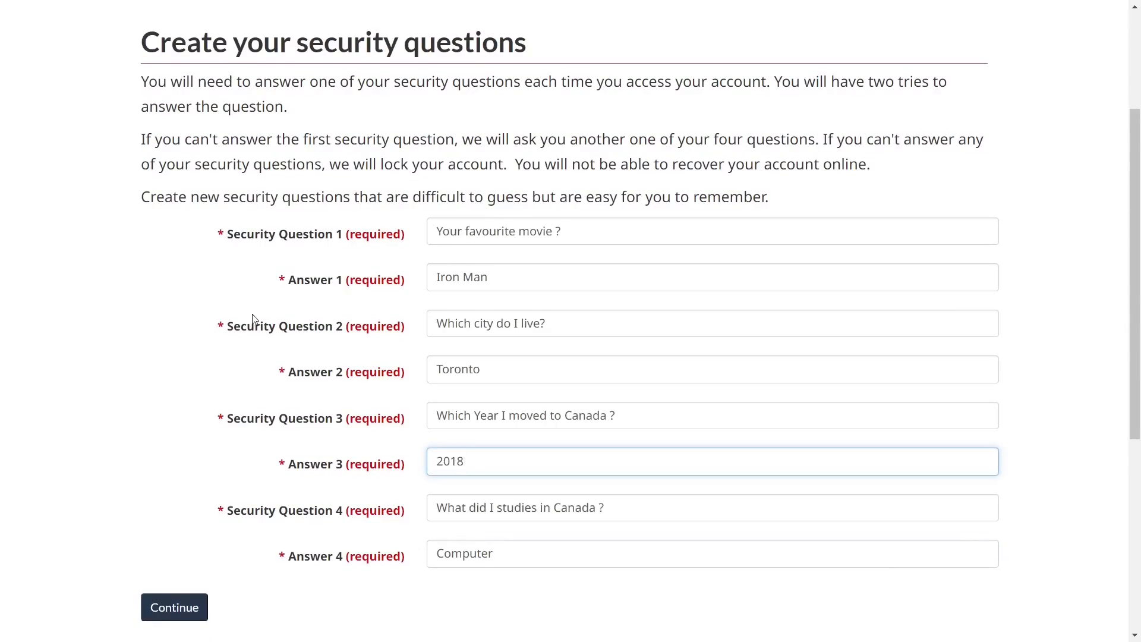
{"action": "left_click", "coordinate": [446, 560]}
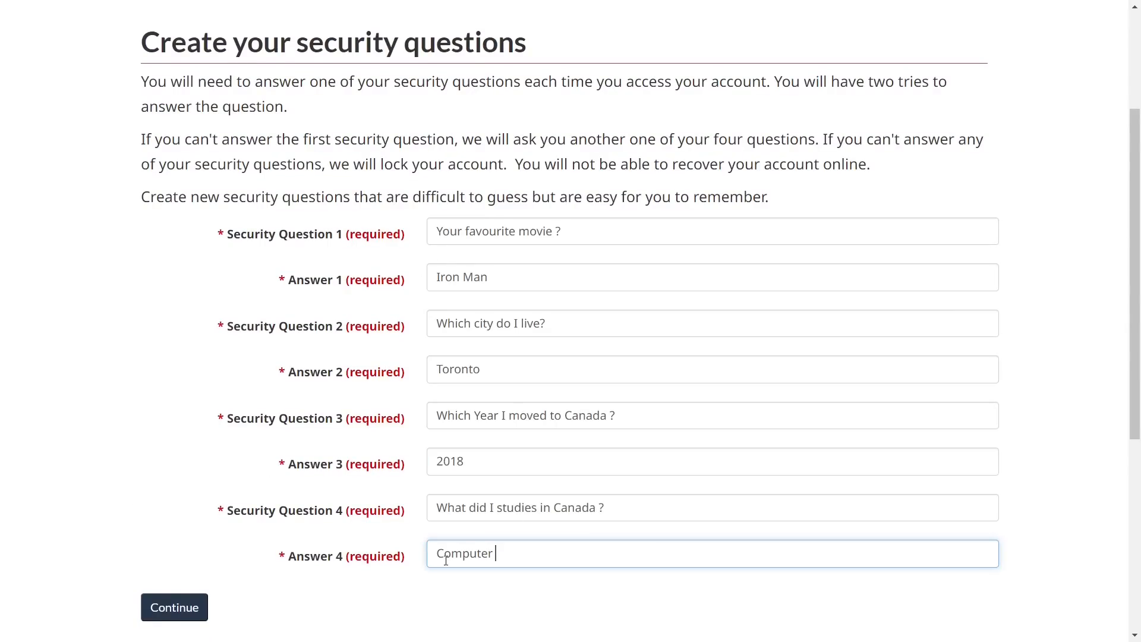
{"action": "left_click", "coordinate": [215, 458]}
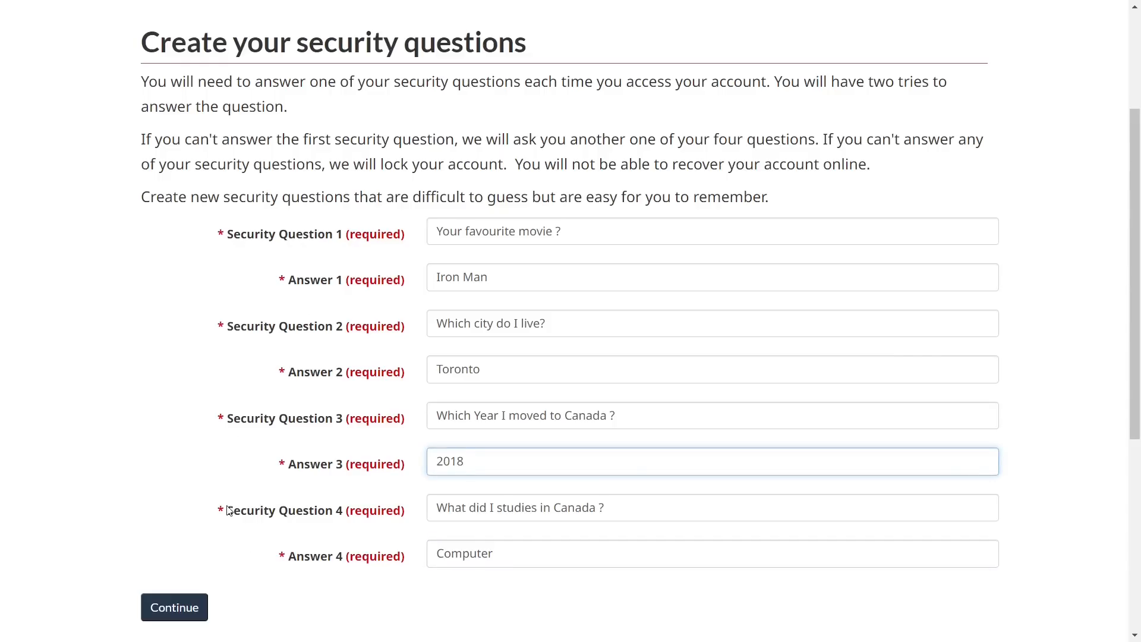
{"action": "left_click", "coordinate": [447, 560]}
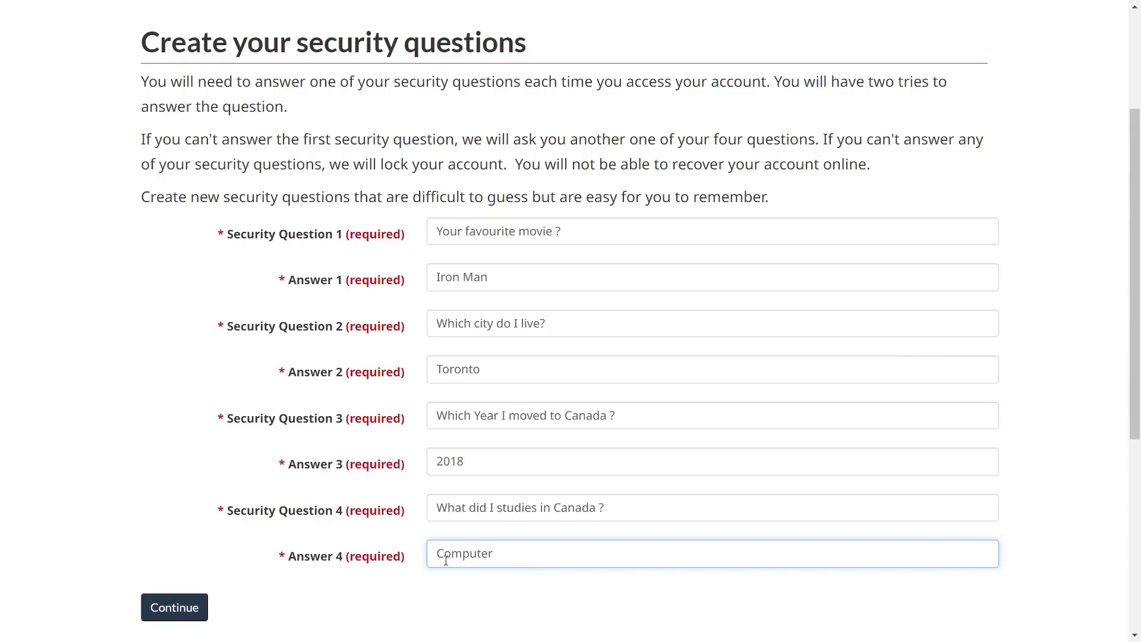
{"action": "left_click", "coordinate": [215, 458]}
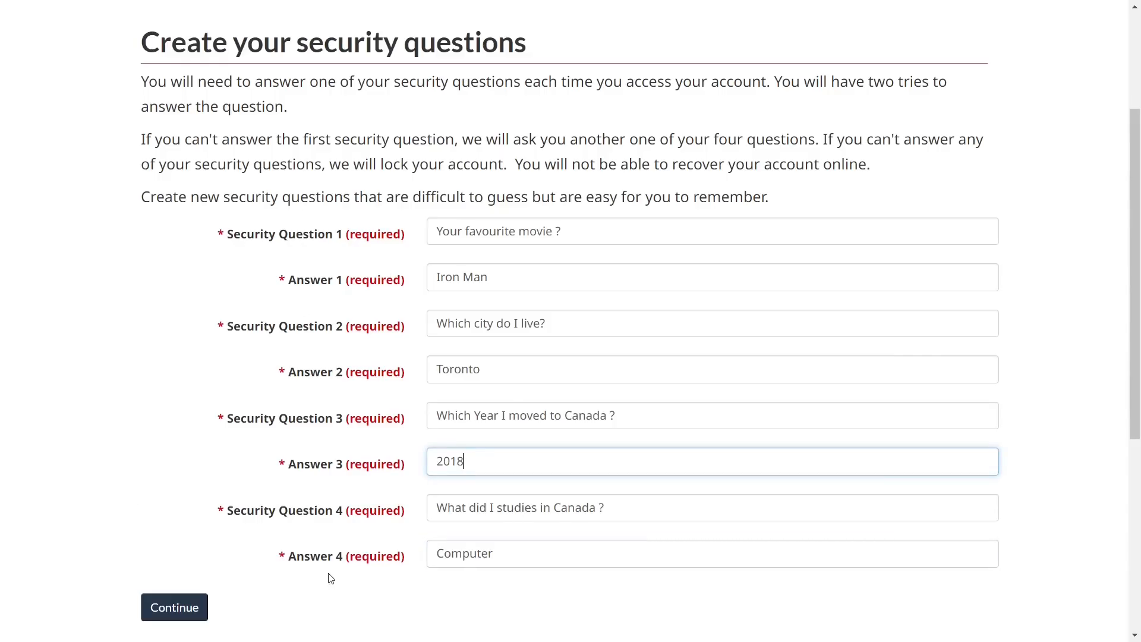
{"action": "scroll", "coordinate": [288, 390], "scroll_direction": "up", "scroll_amount": 3}
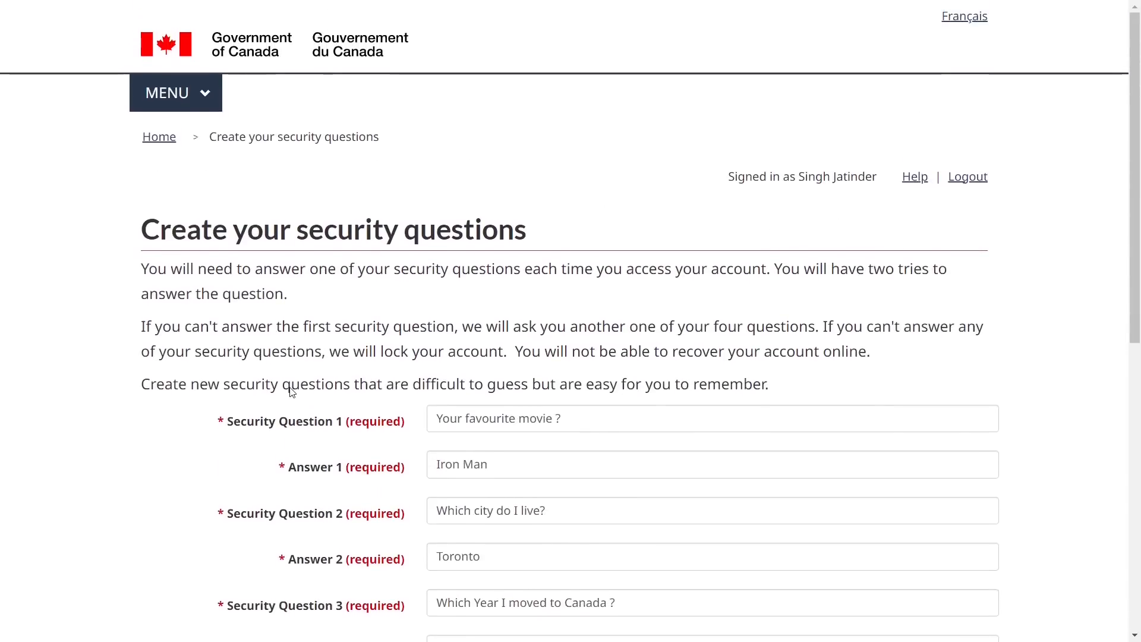
{"action": "scroll", "coordinate": [291, 392], "scroll_direction": "down", "scroll_amount": 3}
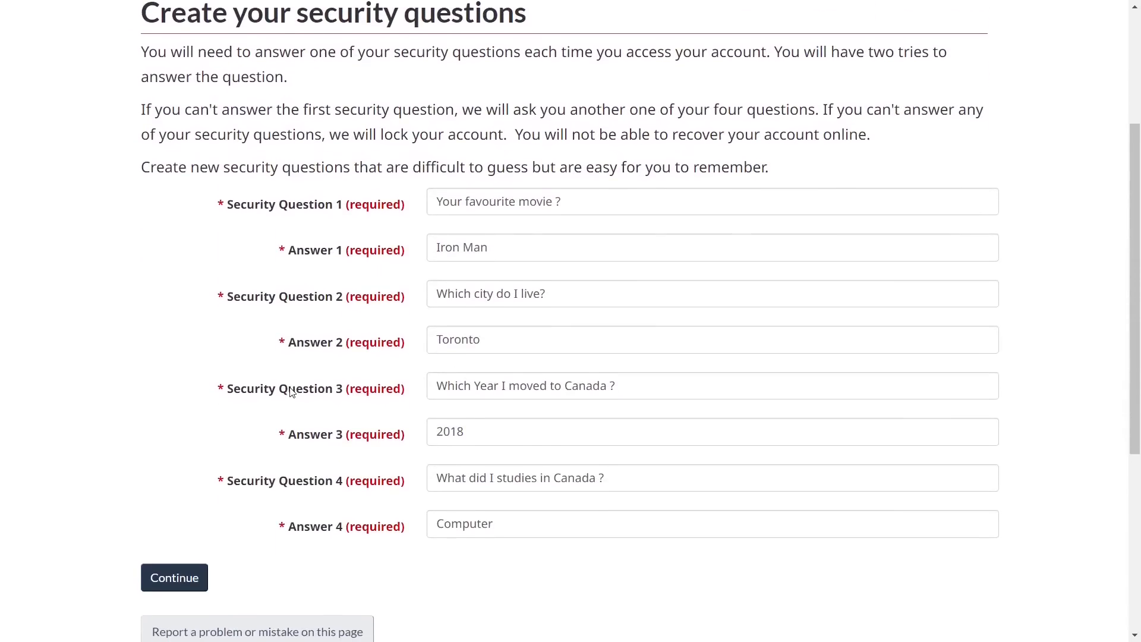
{"action": "scroll", "coordinate": [201, 490], "scroll_direction": "down", "scroll_amount": 2}
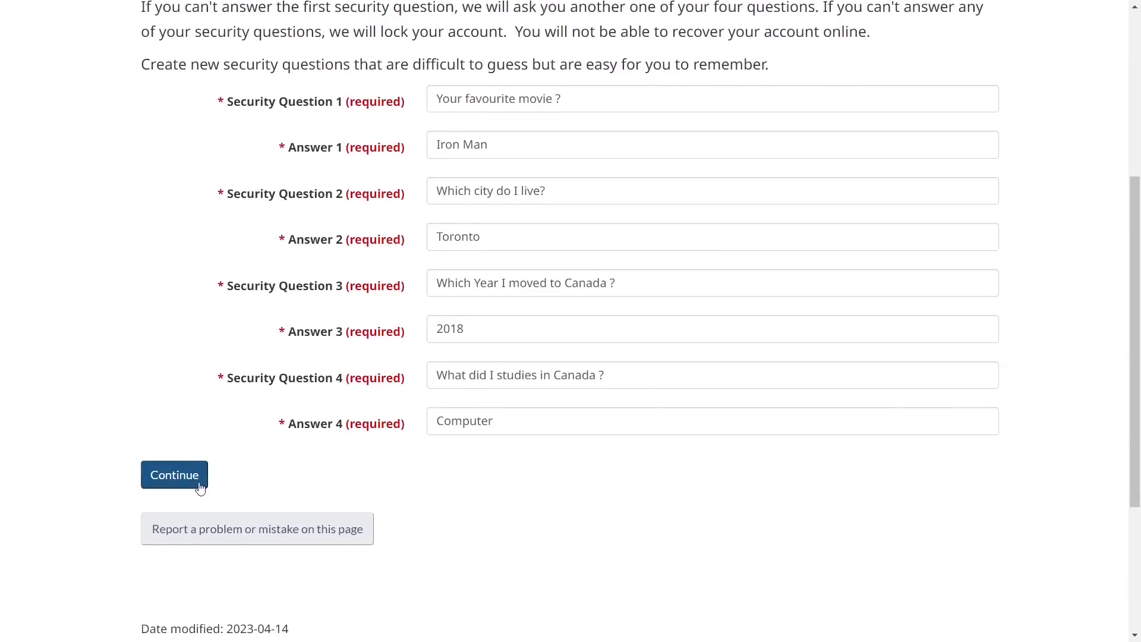
{"action": "left_click", "coordinate": [179, 478]}
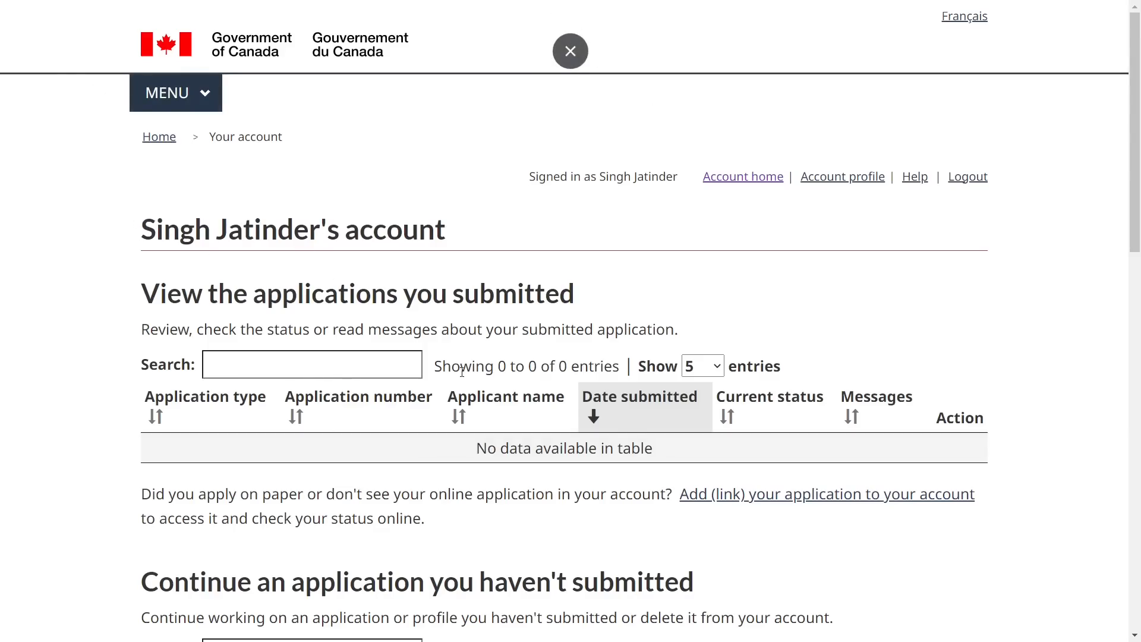
From the empty account home page, start an application with 'Apply to come to Canada'
{"action": "left_click_drag", "start_coordinate": [147, 297], "coordinate": [573, 305]}
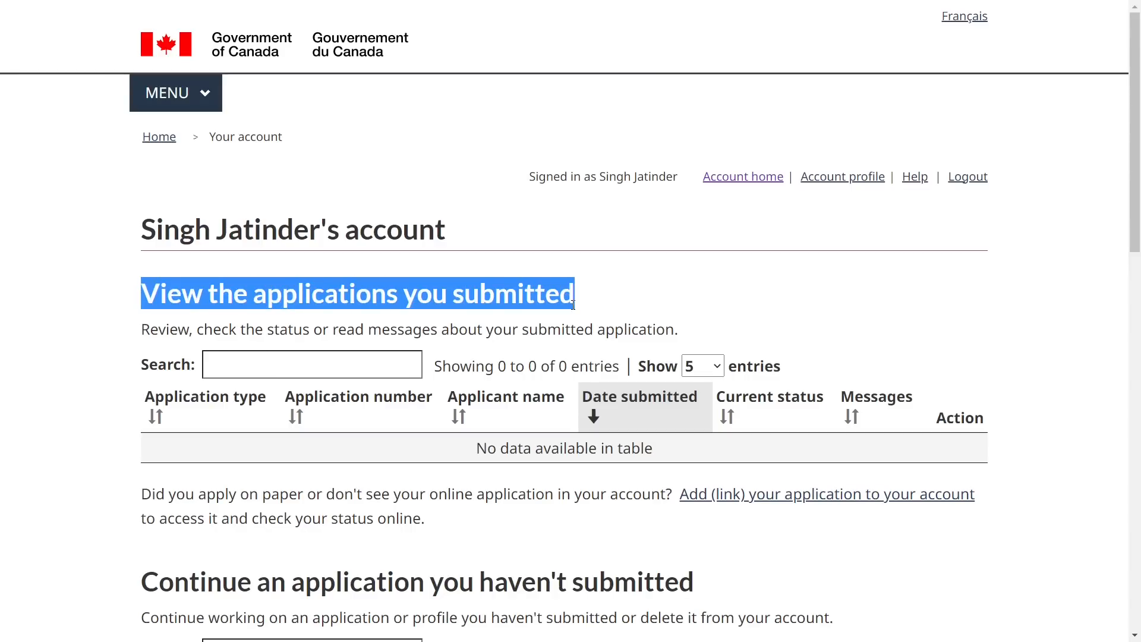
{"action": "left_click", "coordinate": [638, 309]}
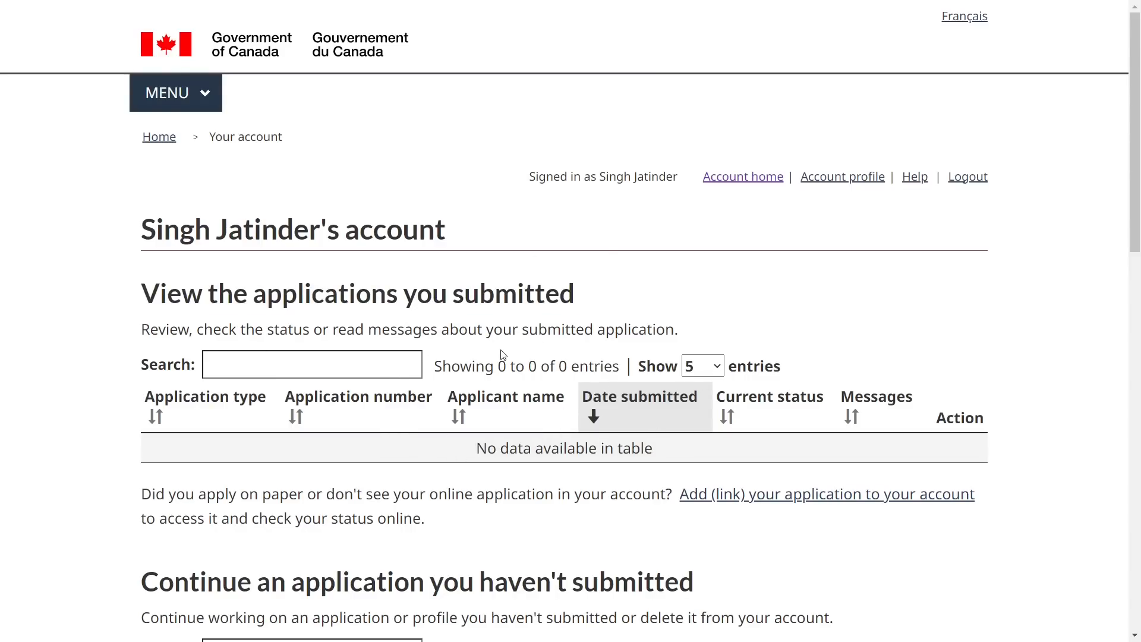
{"action": "scroll", "coordinate": [503, 354], "scroll_direction": "down", "scroll_amount": 9}
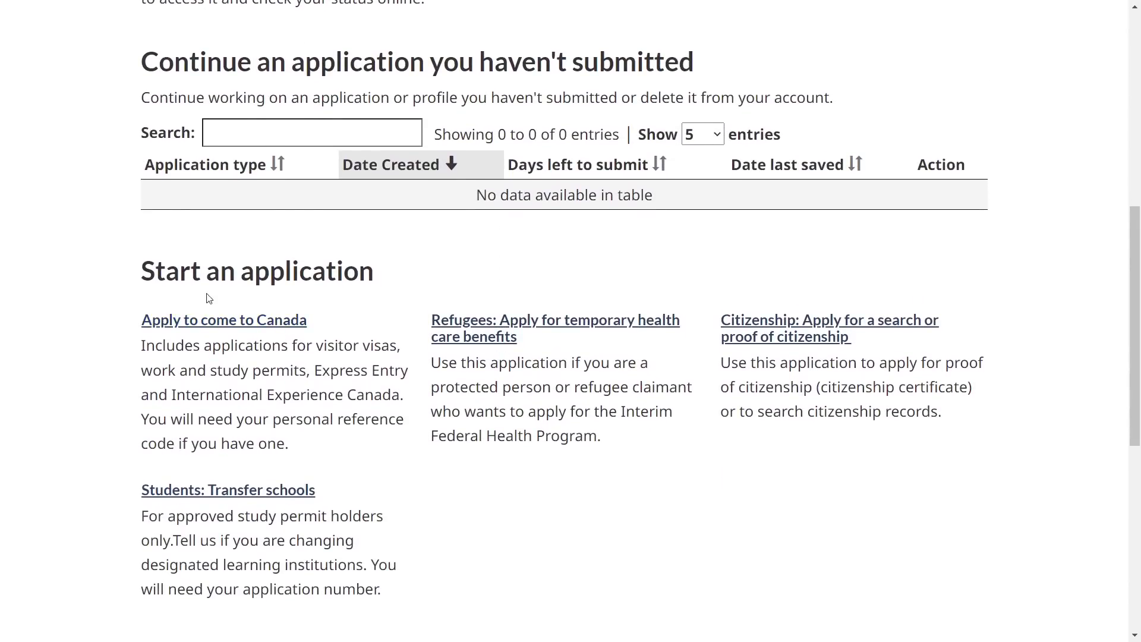
{"action": "left_click", "coordinate": [208, 330]}
{"action": "scroll", "coordinate": [330, 367], "scroll_direction": "down", "scroll_amount": 2}
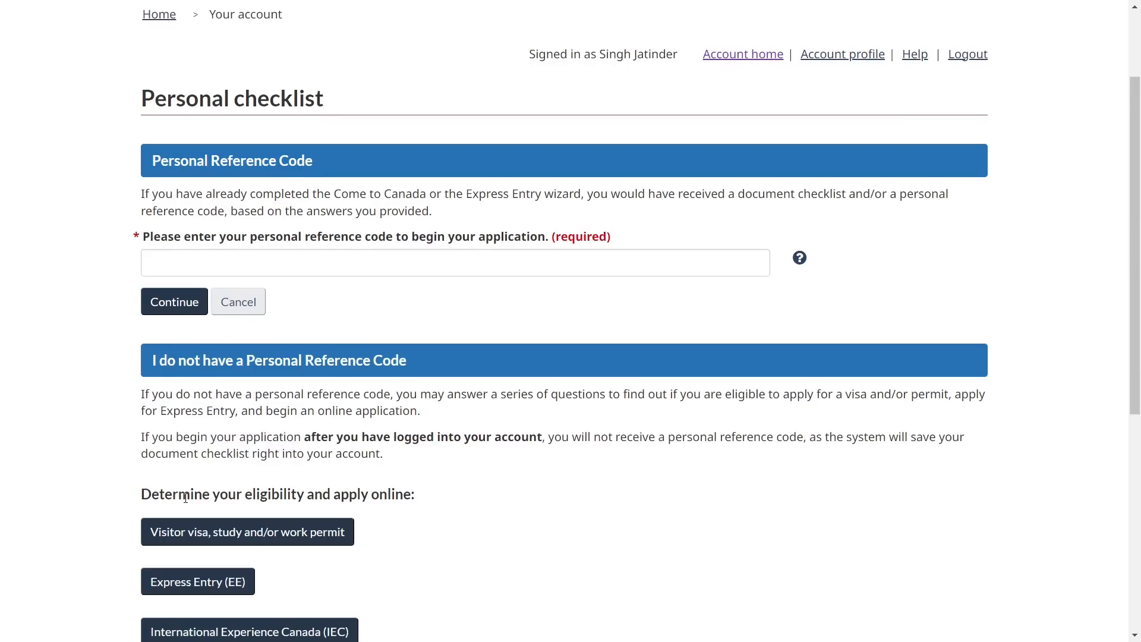
Launch the 'Visitor visa, study and/or work permit' eligibility check
{"action": "scroll", "coordinate": [175, 478], "scroll_direction": "down", "scroll_amount": 1}
{"action": "left_click_drag", "start_coordinate": [155, 443], "coordinate": [287, 440]}
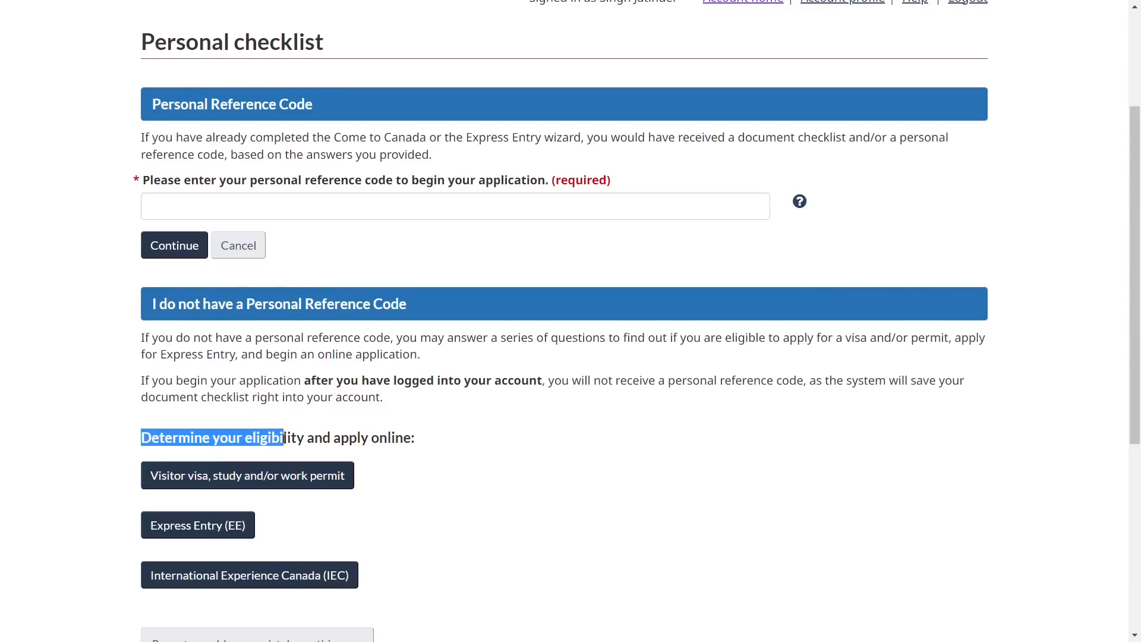
{"action": "left_click", "coordinate": [88, 491]}
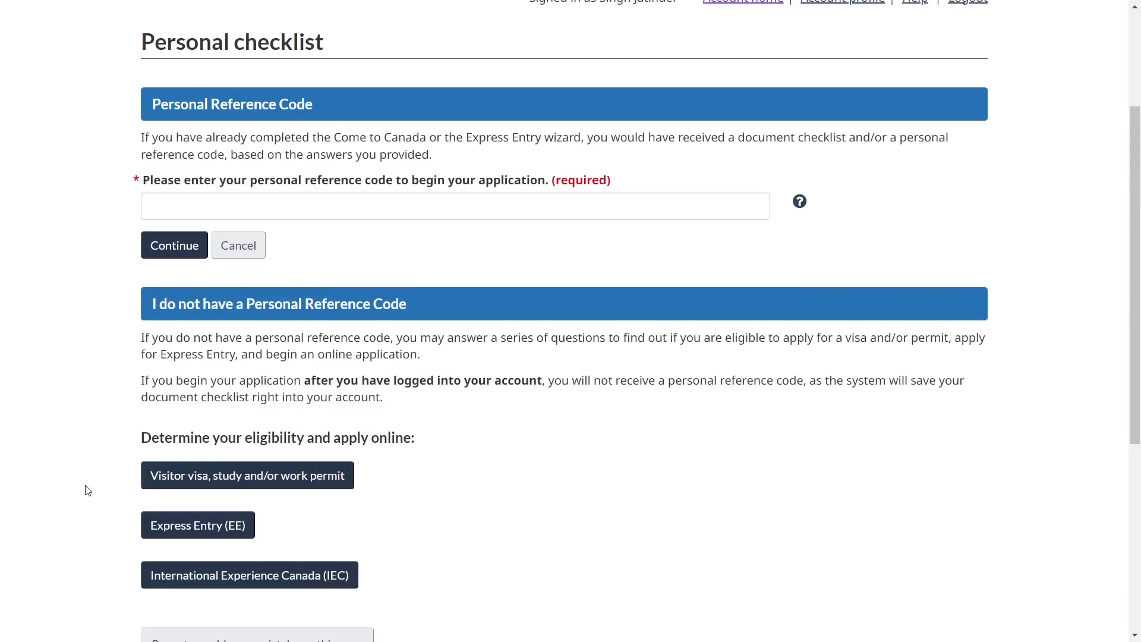
{"action": "left_click", "coordinate": [190, 479]}
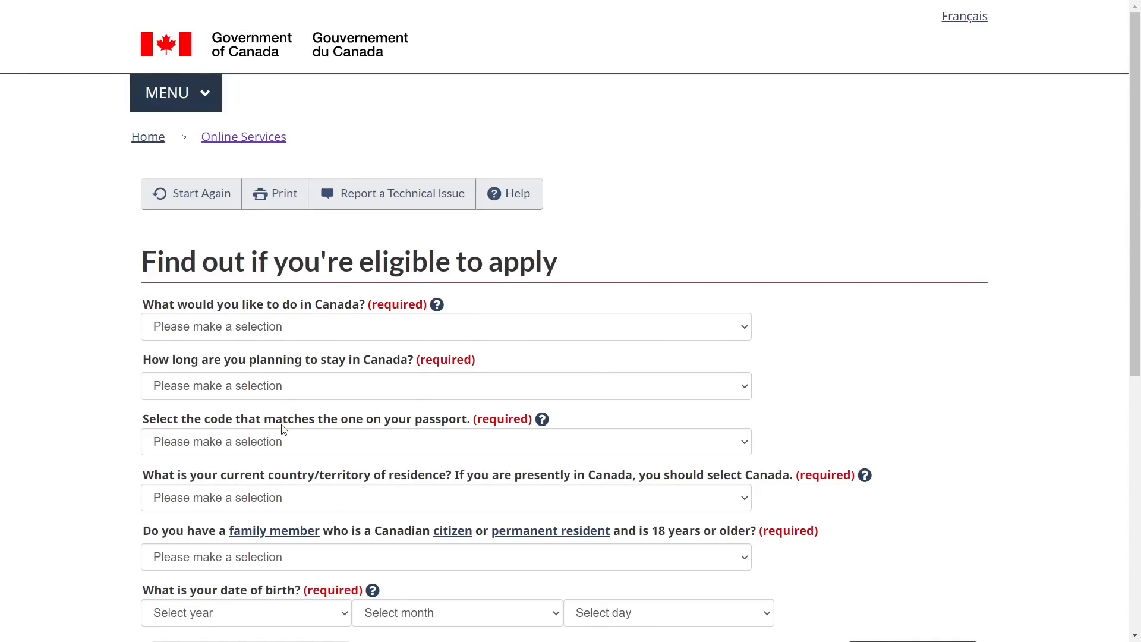
Answer Work as the purpose in Canada, staying more than 6 months
{"action": "left_click", "coordinate": [208, 330]}
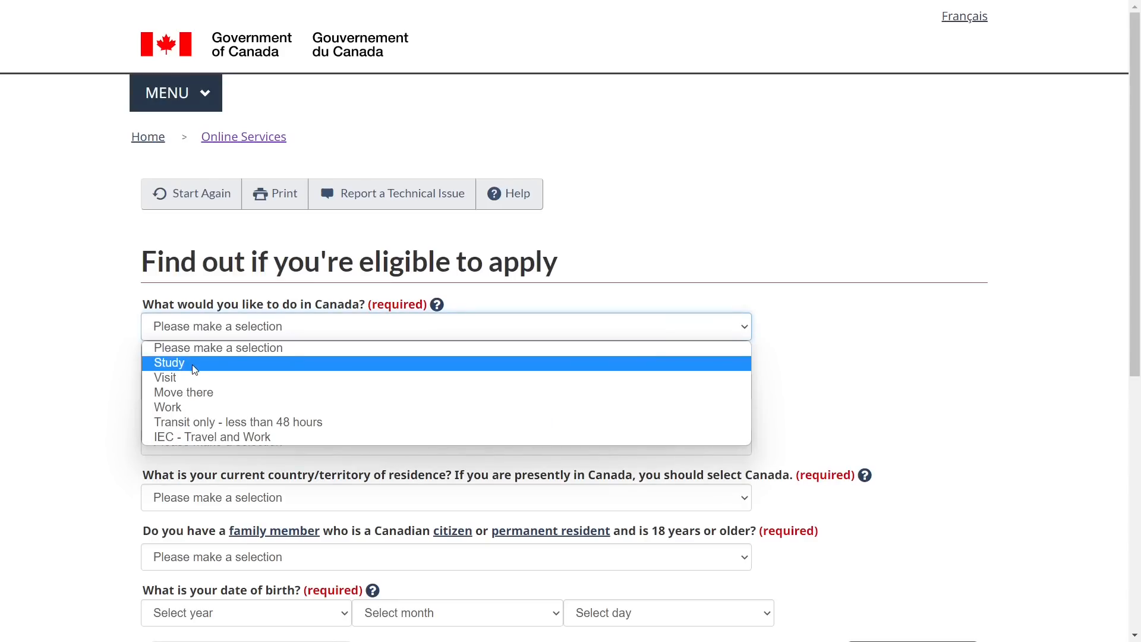
{"action": "left_click", "coordinate": [188, 408]}
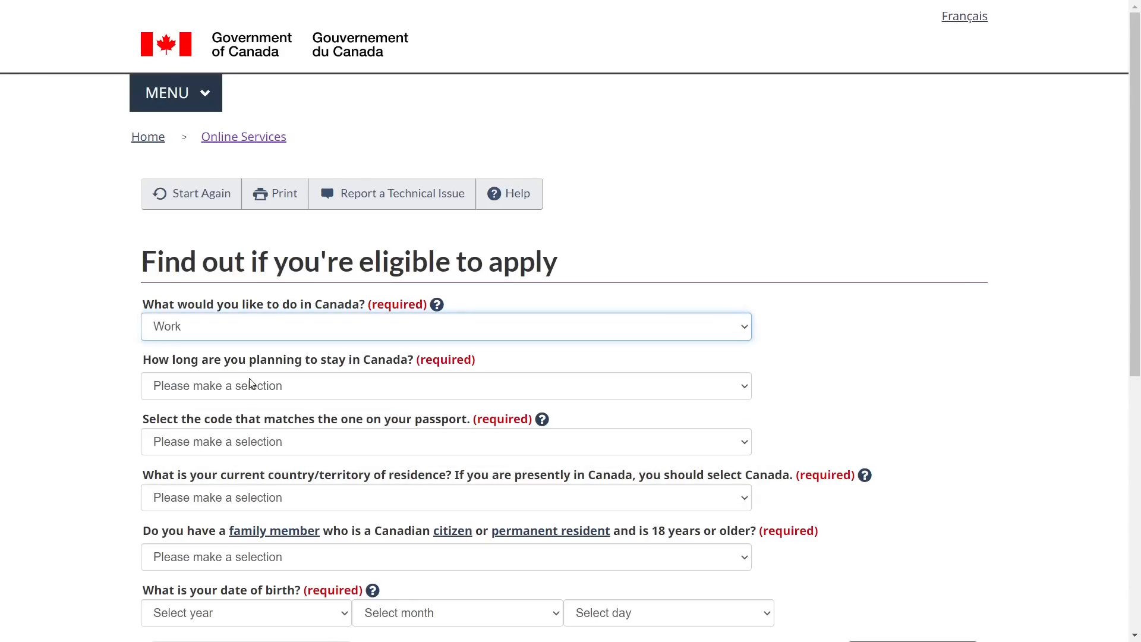
{"action": "left_click", "coordinate": [196, 387]}
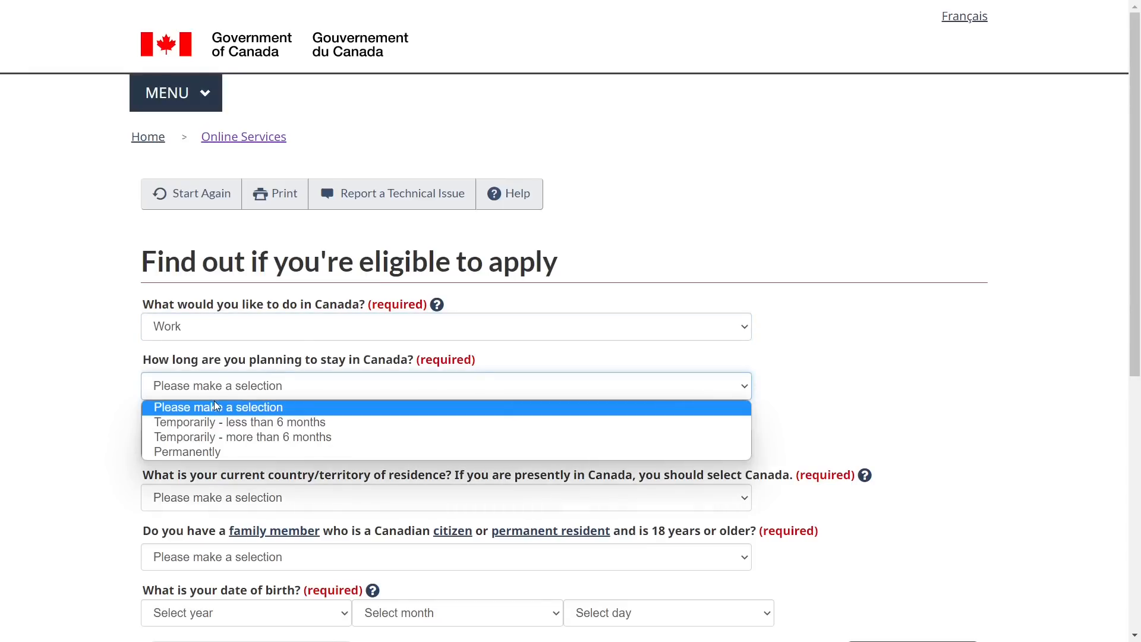
{"action": "left_click", "coordinate": [228, 438]}
{"action": "scroll", "coordinate": [127, 425], "scroll_direction": "down", "scroll_amount": 1}
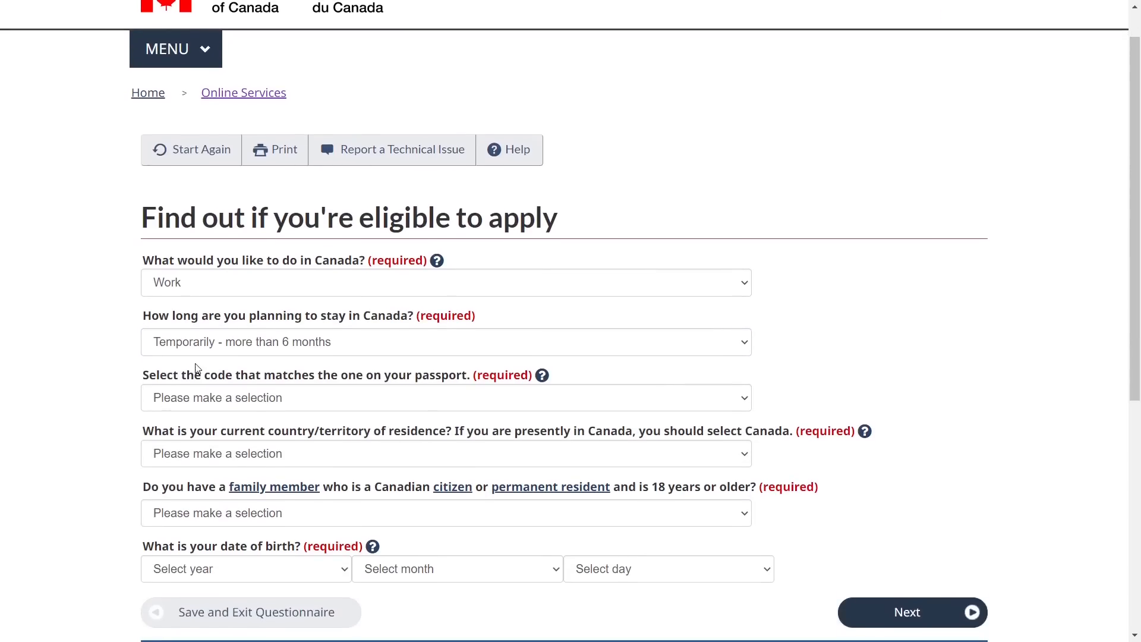
Set the passport code to IND (India) and country of residence to Canada
{"action": "triple_click", "coordinate": [200, 377]}
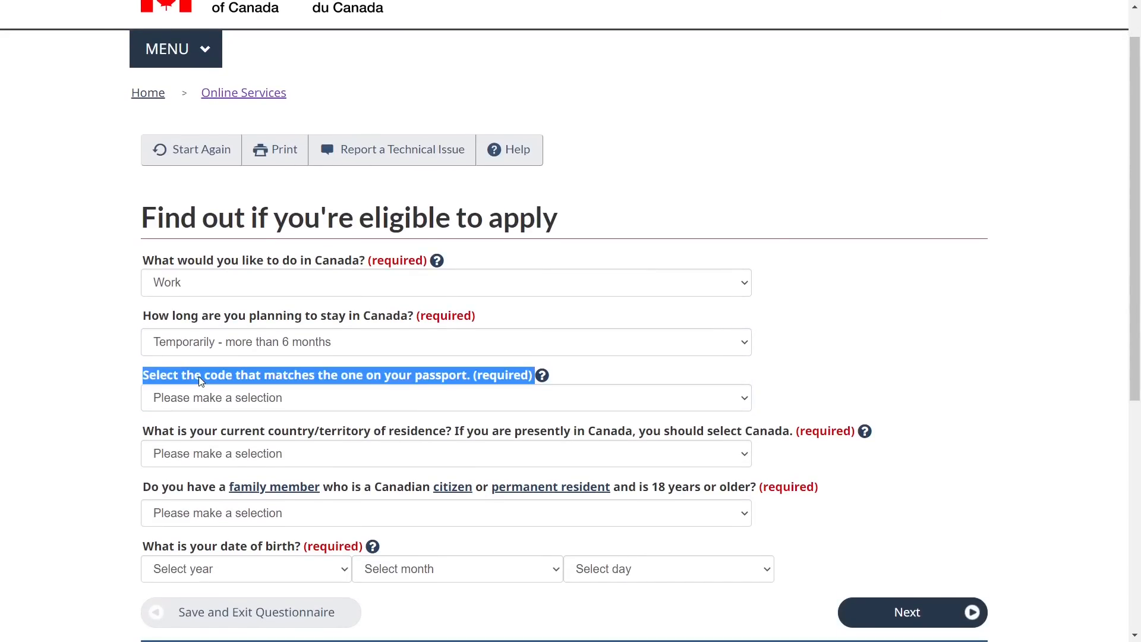
{"action": "left_click", "coordinate": [184, 402]}
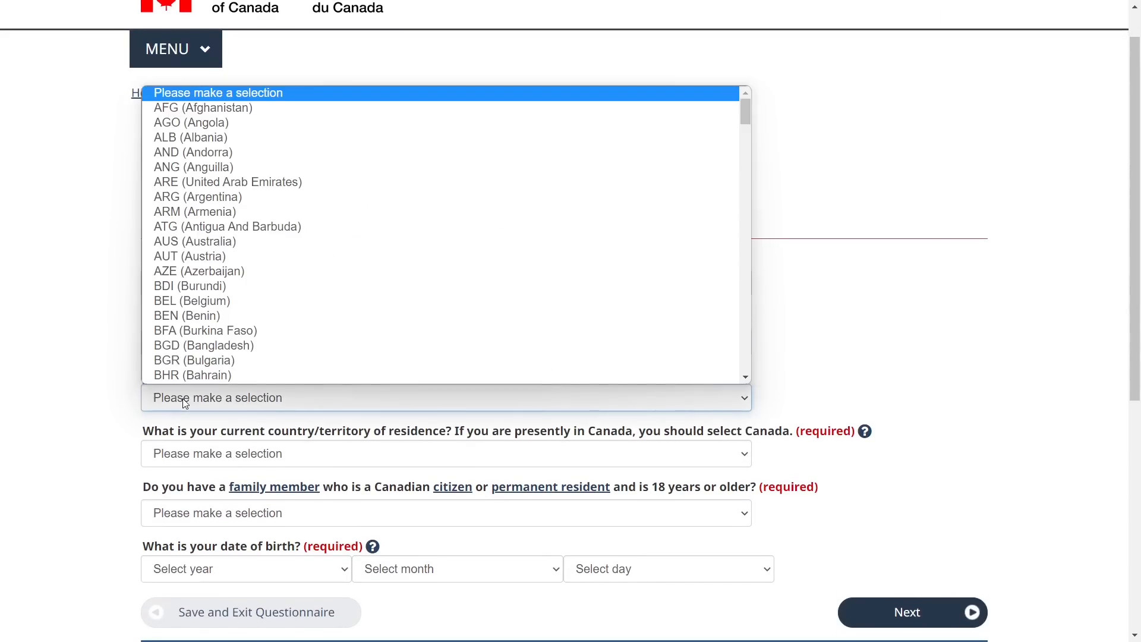
{"action": "type", "text": "ind"}
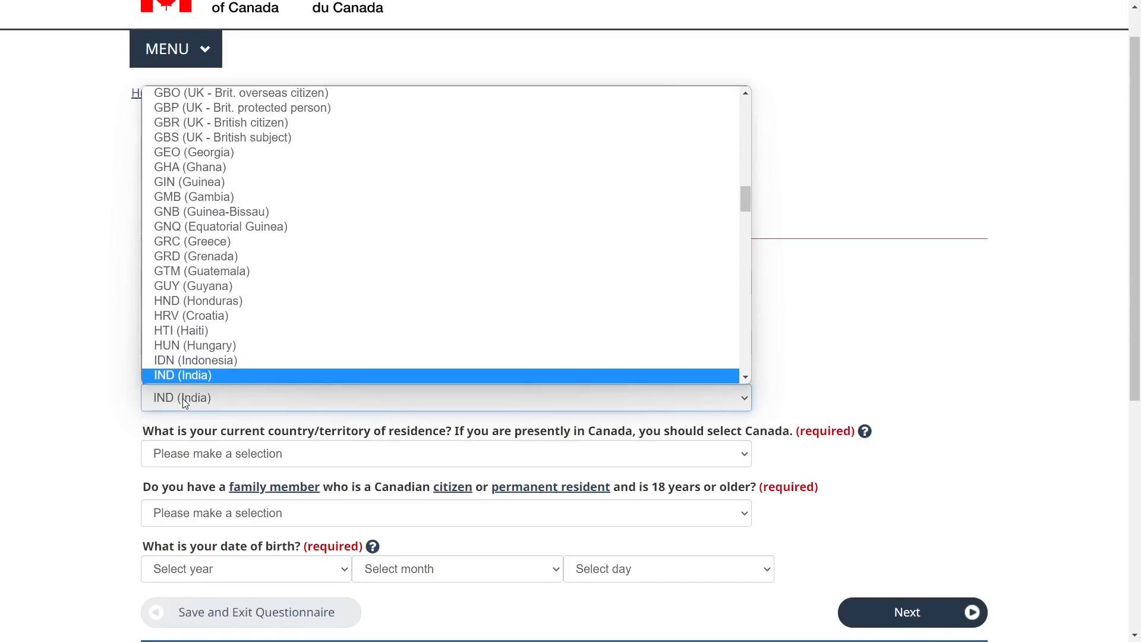
{"action": "key", "text": "Return"}
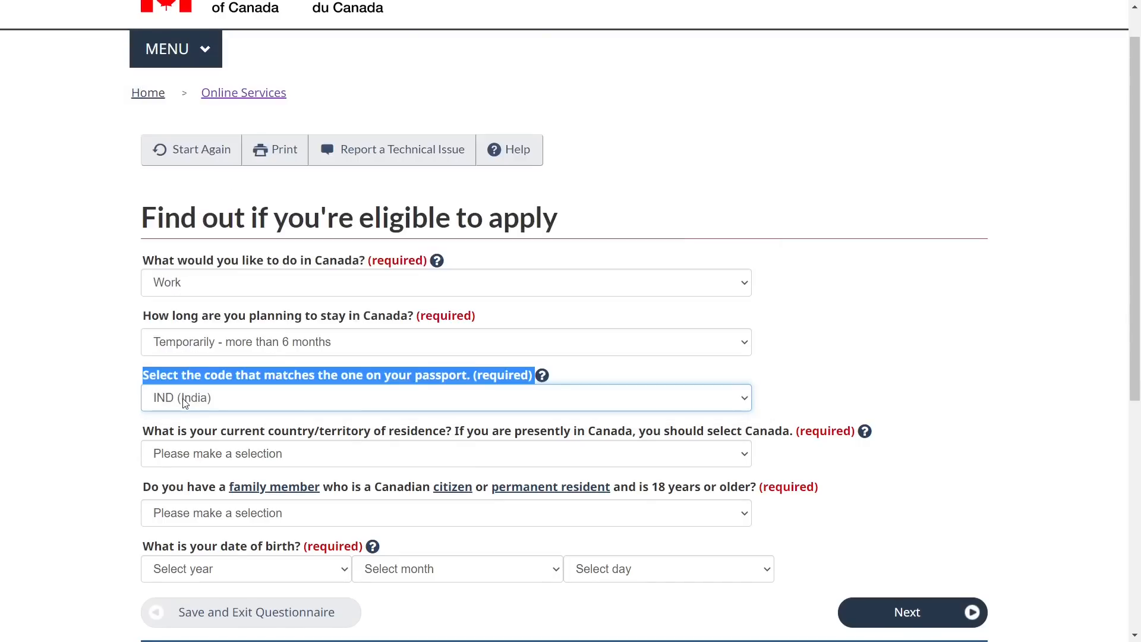
{"action": "triple_click", "coordinate": [204, 435]}
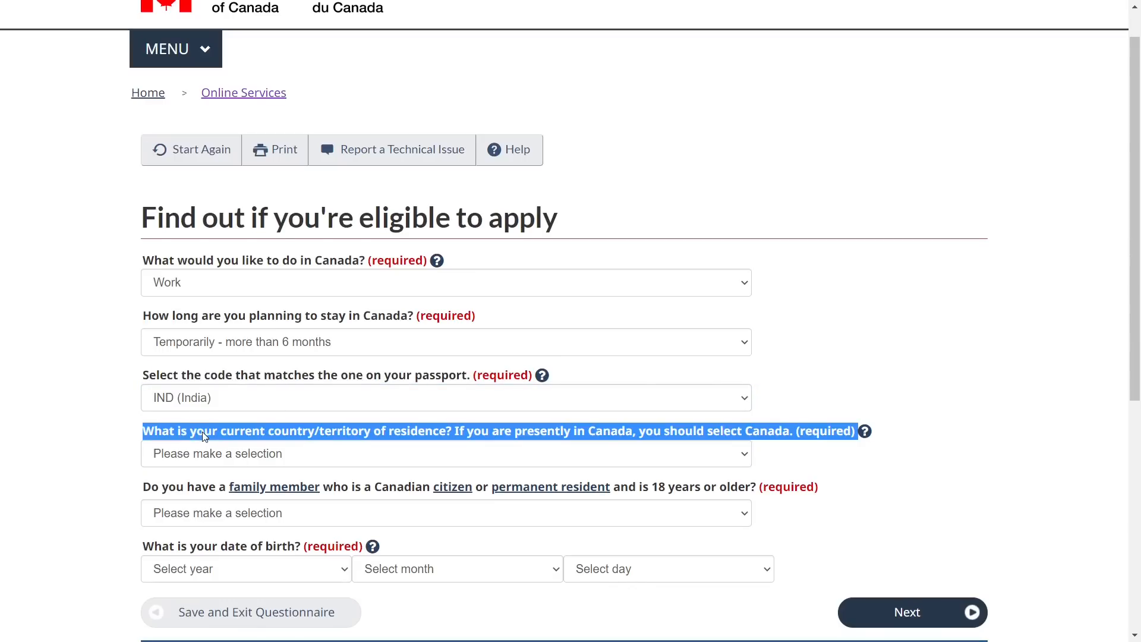
{"action": "left_click", "coordinate": [205, 452]}
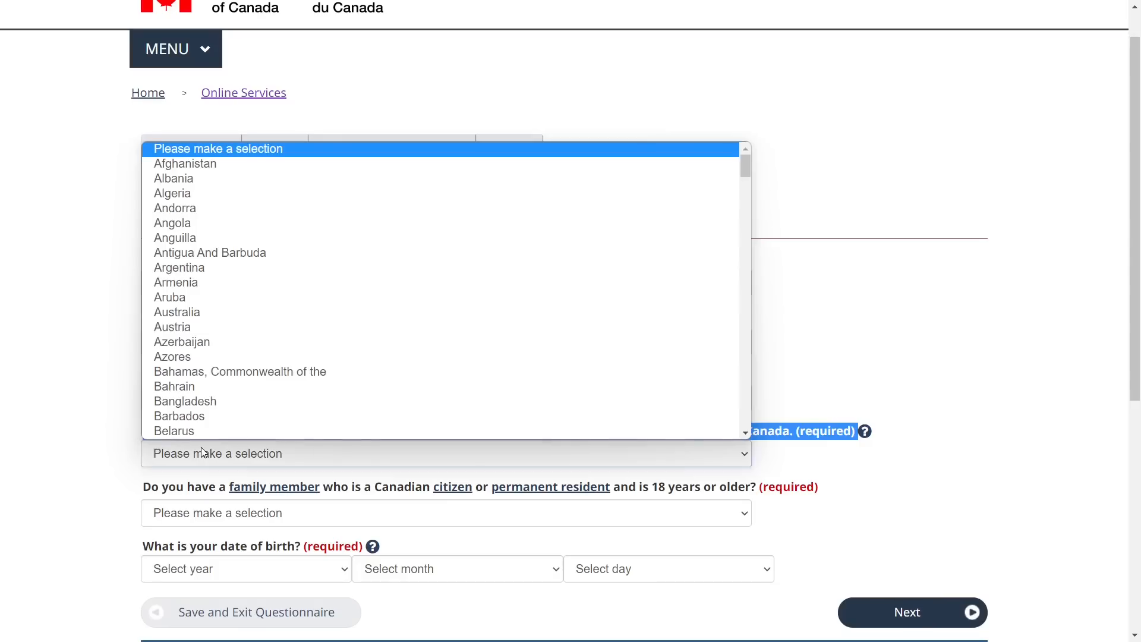
{"action": "type", "text": "came"}
{"action": "key", "text": "Down"}
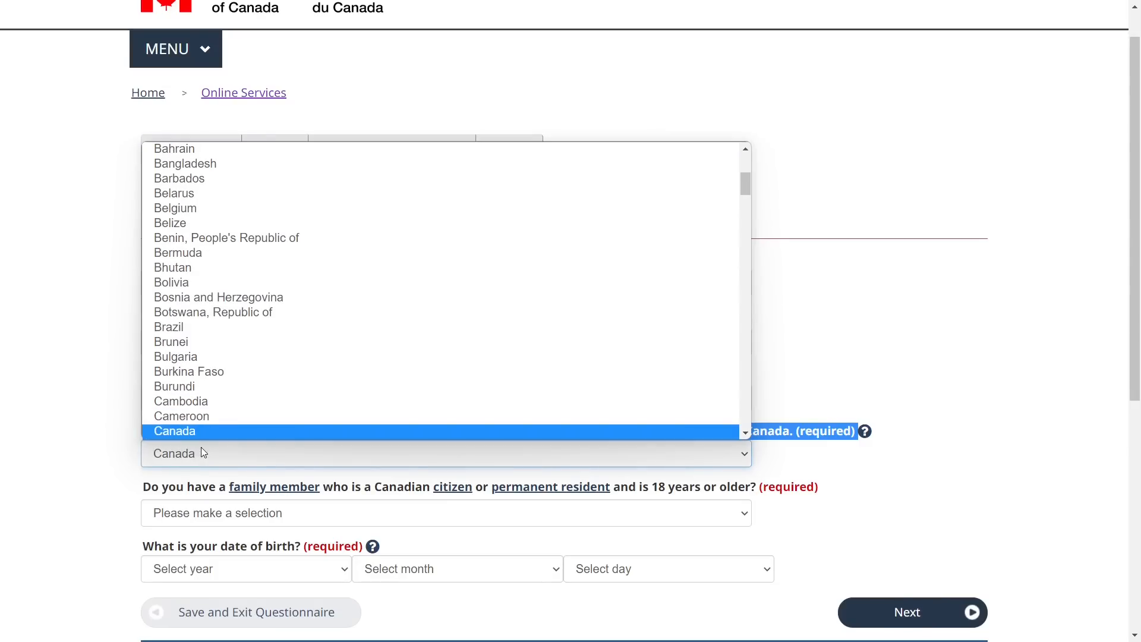
{"action": "key", "text": "Return"}
{"action": "left_click", "coordinate": [121, 468]}
Answer No to the family-member question
{"action": "scroll", "coordinate": [121, 468], "scroll_direction": "down", "scroll_amount": 1}
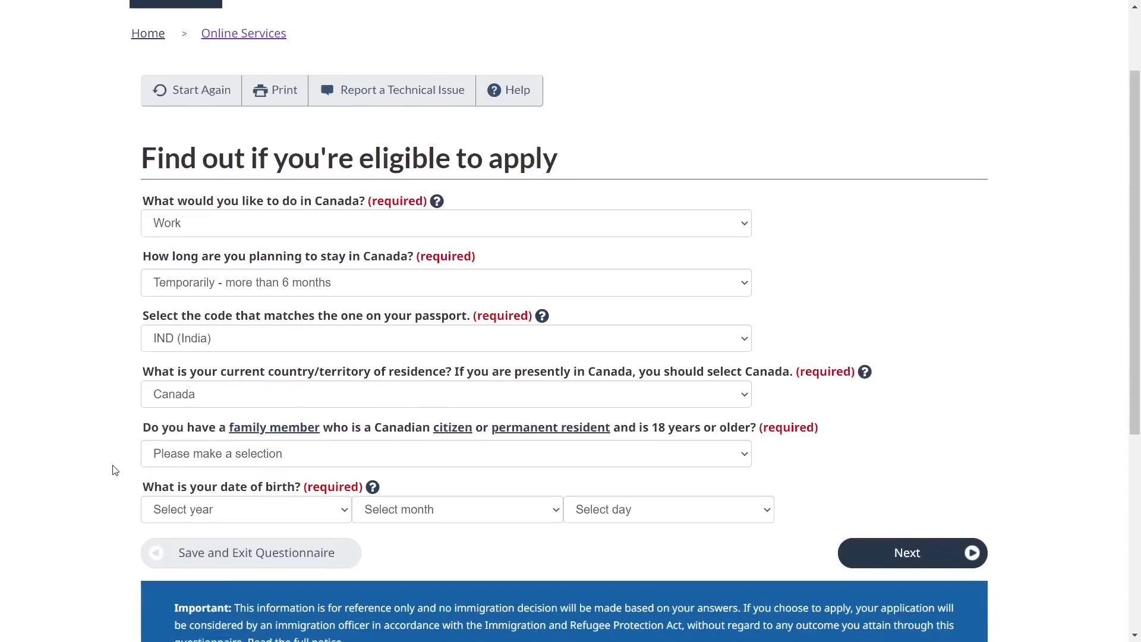
{"action": "triple_click", "coordinate": [169, 407]}
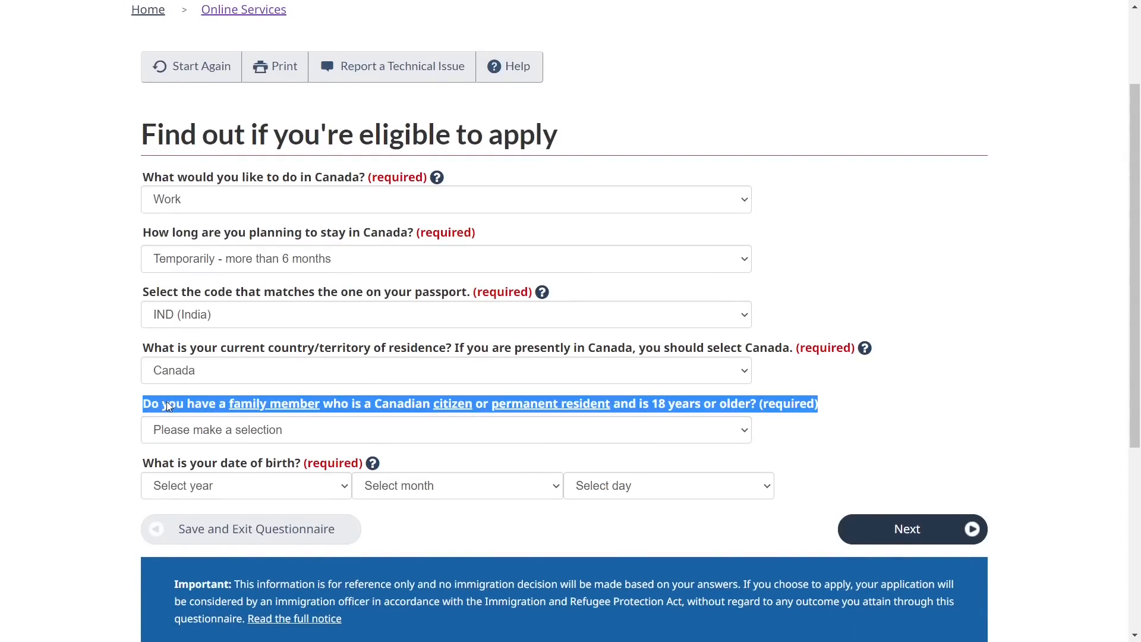
{"action": "left_click", "coordinate": [121, 440]}
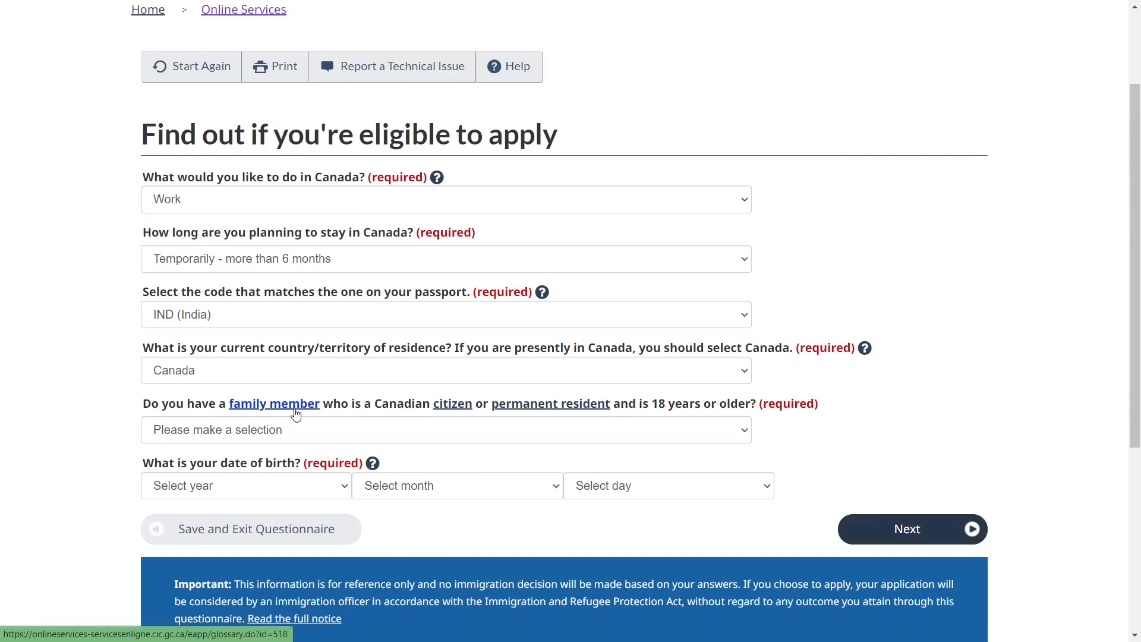
{"action": "left_click", "coordinate": [263, 431]}
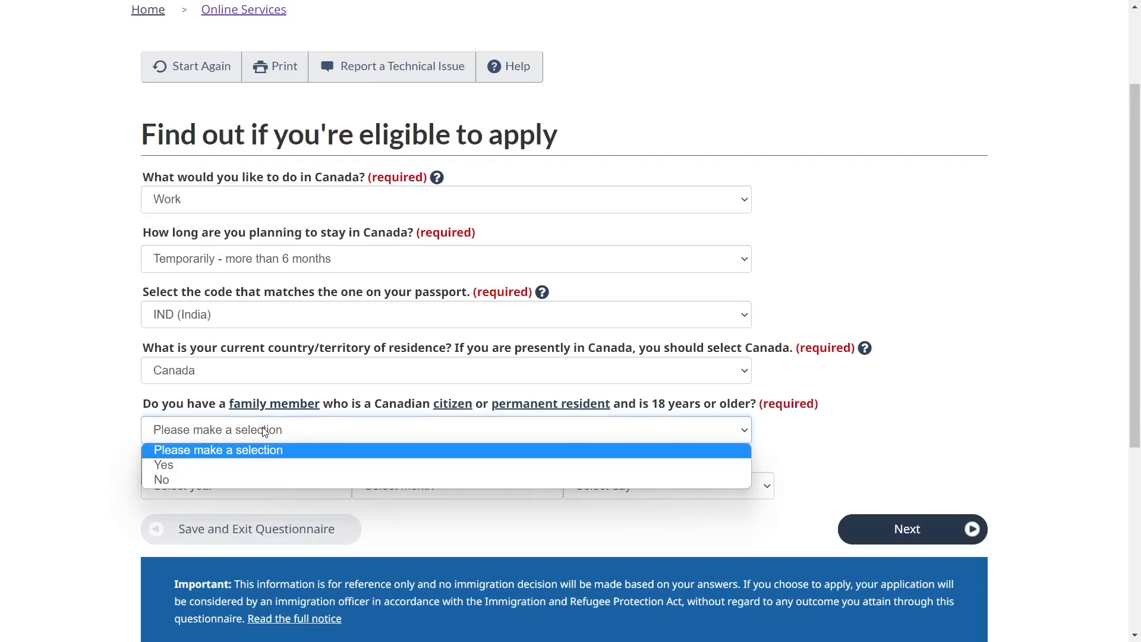
{"action": "left_click", "coordinate": [244, 479]}
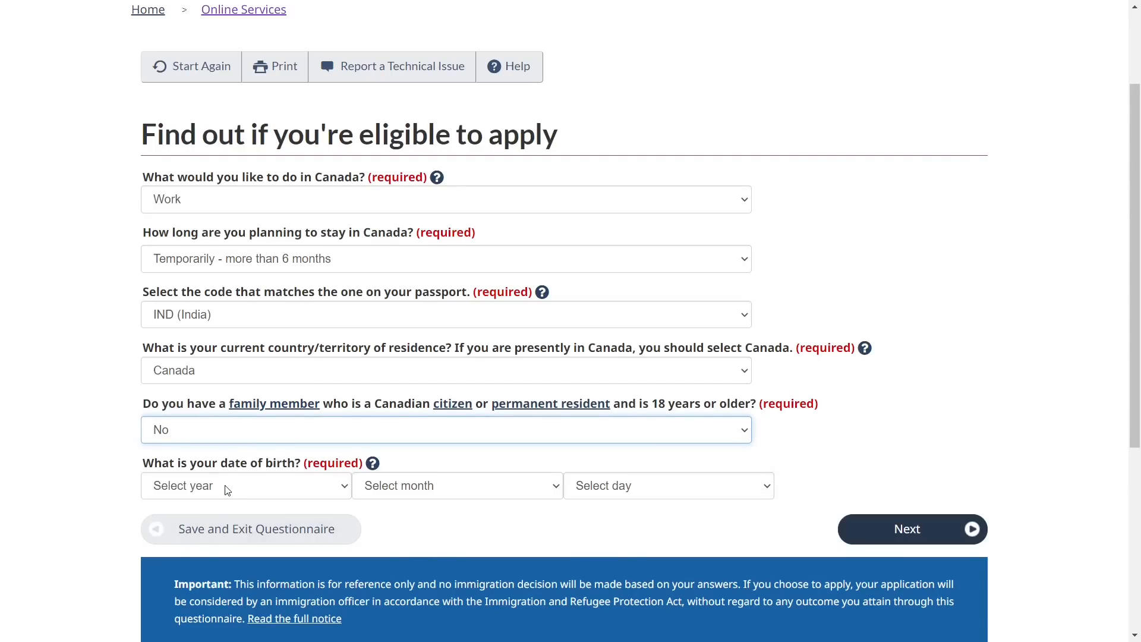
{"action": "left_click", "coordinate": [227, 488]}
{"action": "scroll", "coordinate": [248, 425], "scroll_direction": "down", "scroll_amount": 3}
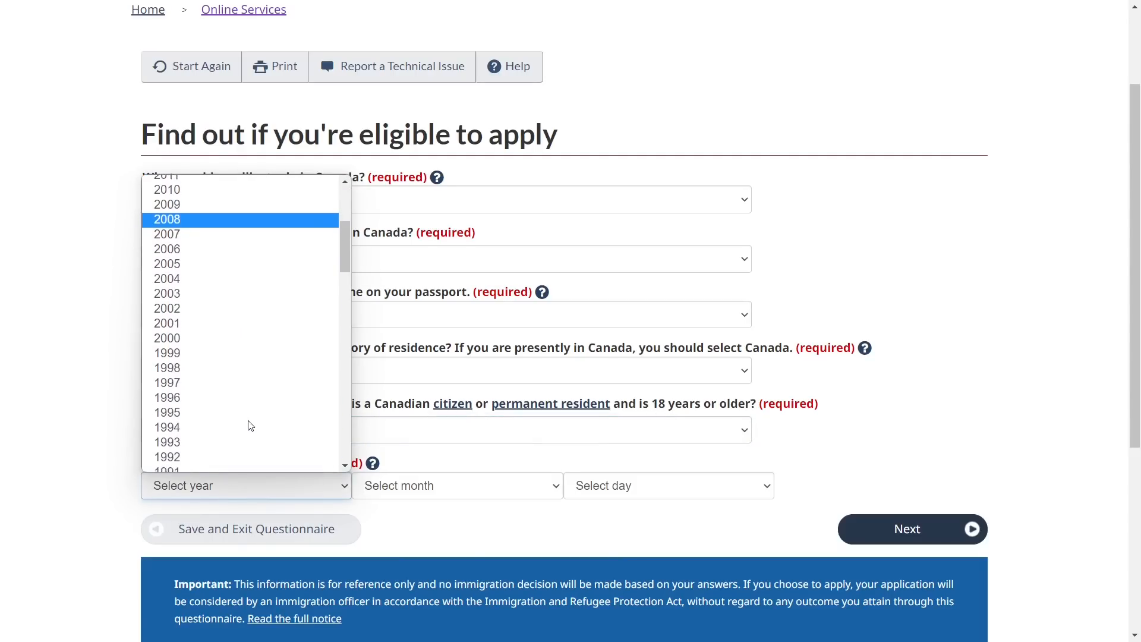
{"action": "scroll", "coordinate": [248, 424], "scroll_direction": "down", "scroll_amount": 2}
{"action": "left_click", "coordinate": [239, 367]}
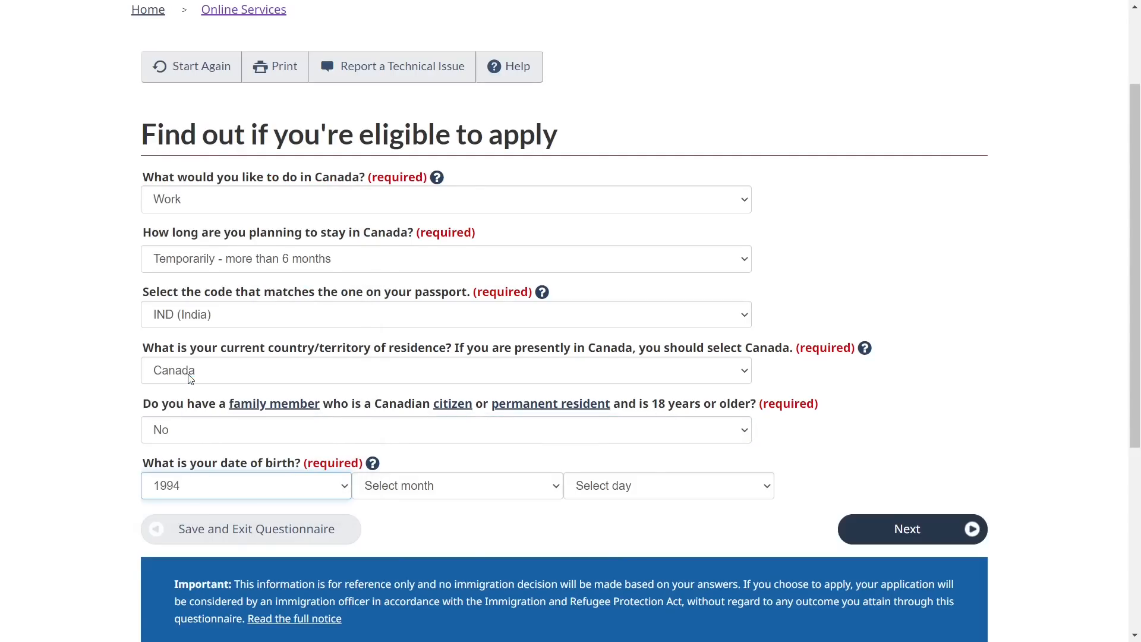
{"action": "left_click", "coordinate": [397, 490]}
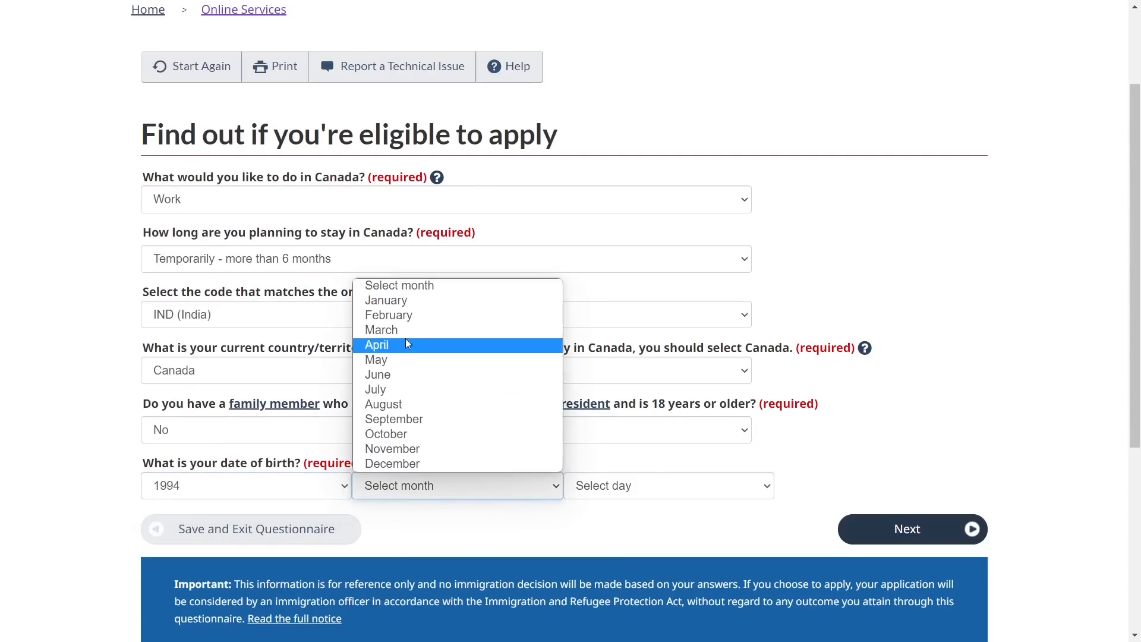
{"action": "left_click", "coordinate": [399, 462]}
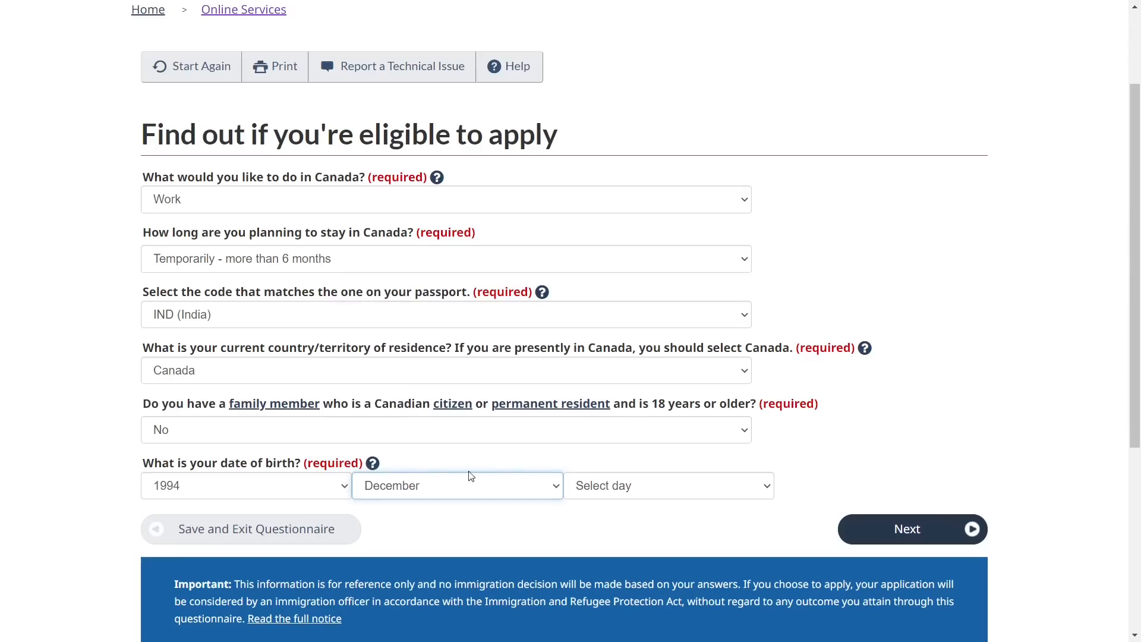
{"action": "left_click", "coordinate": [605, 491]}
{"action": "left_click", "coordinate": [593, 202]}
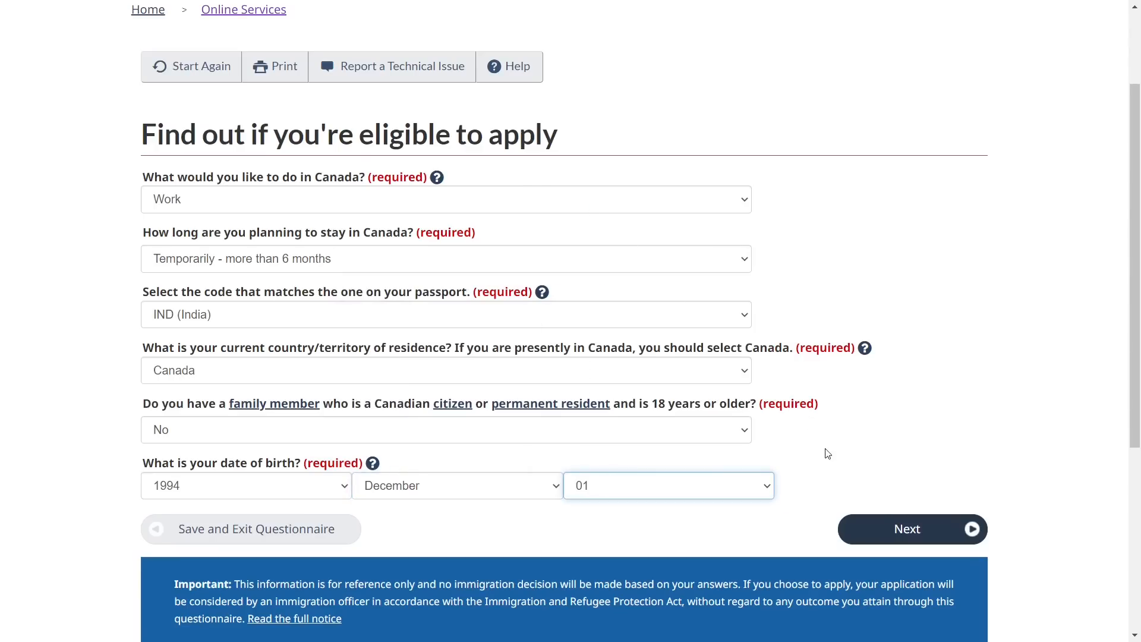
Submit the first page and answer No to U.S. permanent residence
{"action": "left_click", "coordinate": [882, 536]}
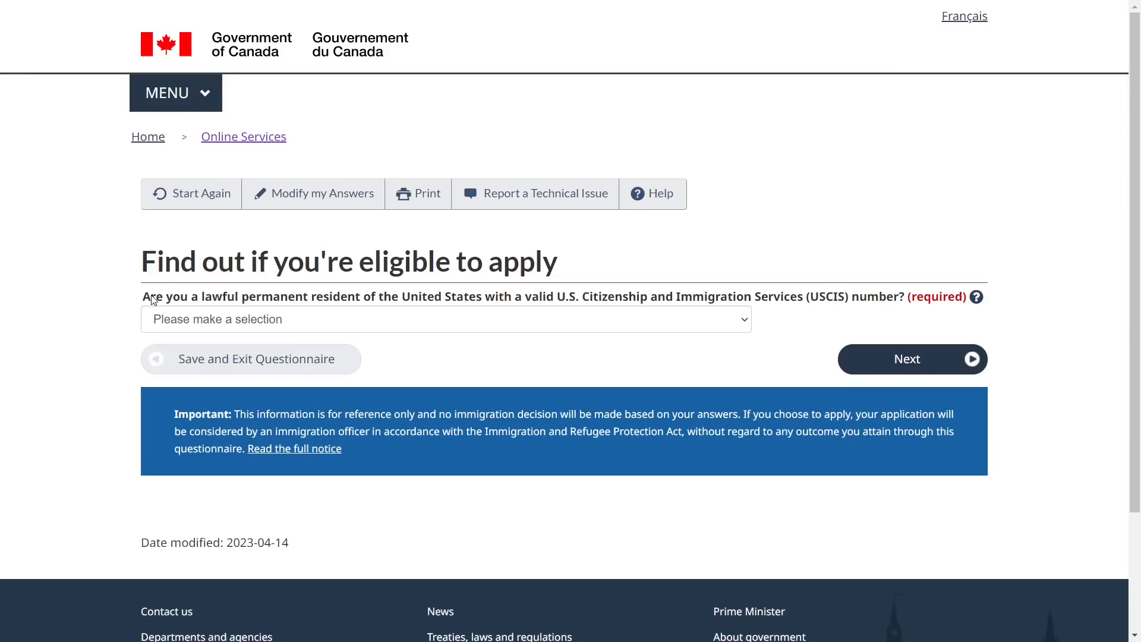
{"action": "triple_click", "coordinate": [154, 299]}
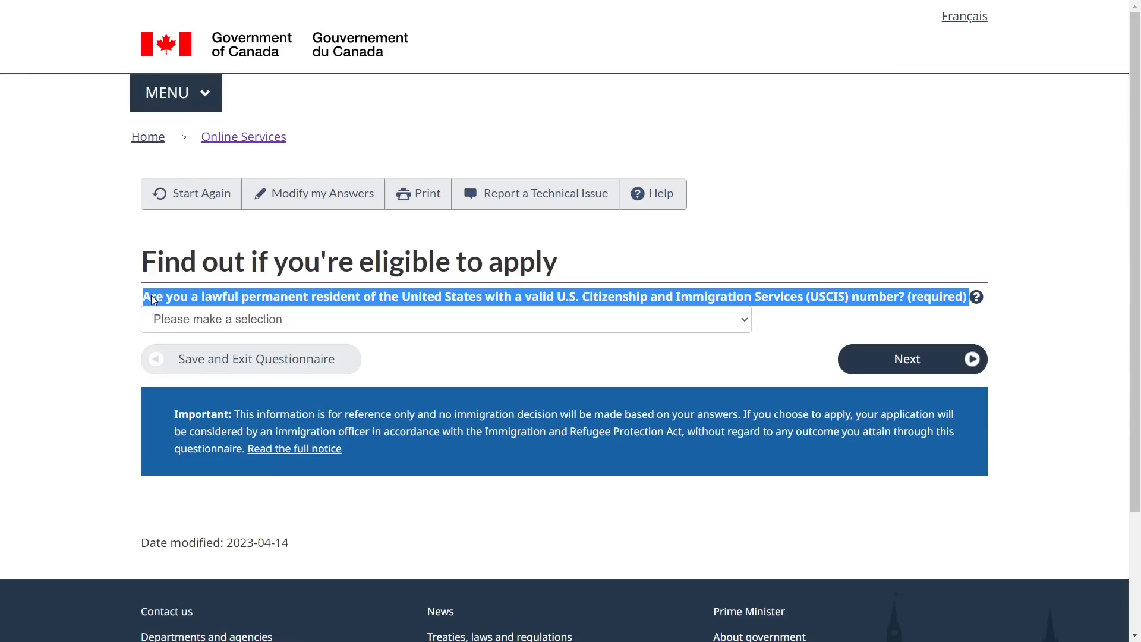
{"action": "left_click", "coordinate": [233, 320]}
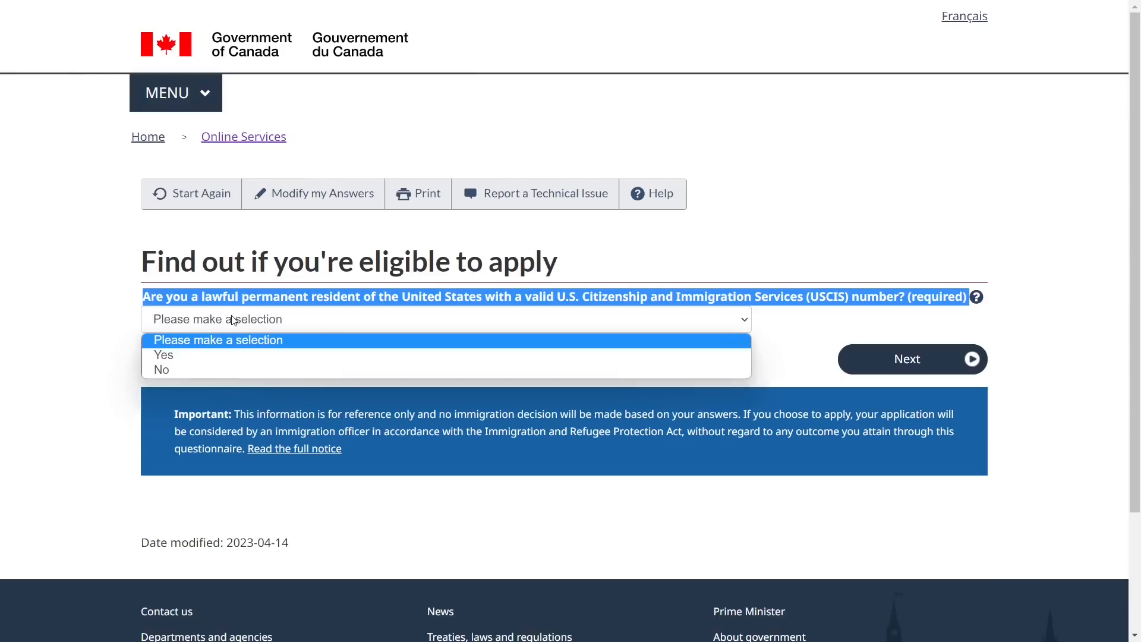
{"action": "left_click", "coordinate": [219, 368]}
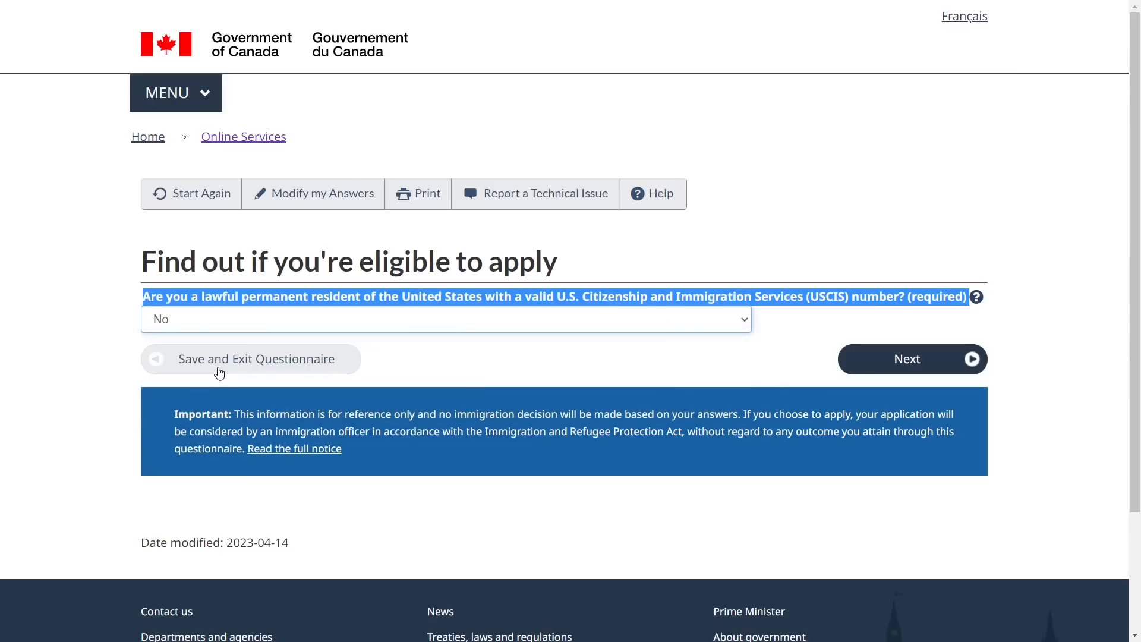
{"action": "left_click", "coordinate": [924, 366]}
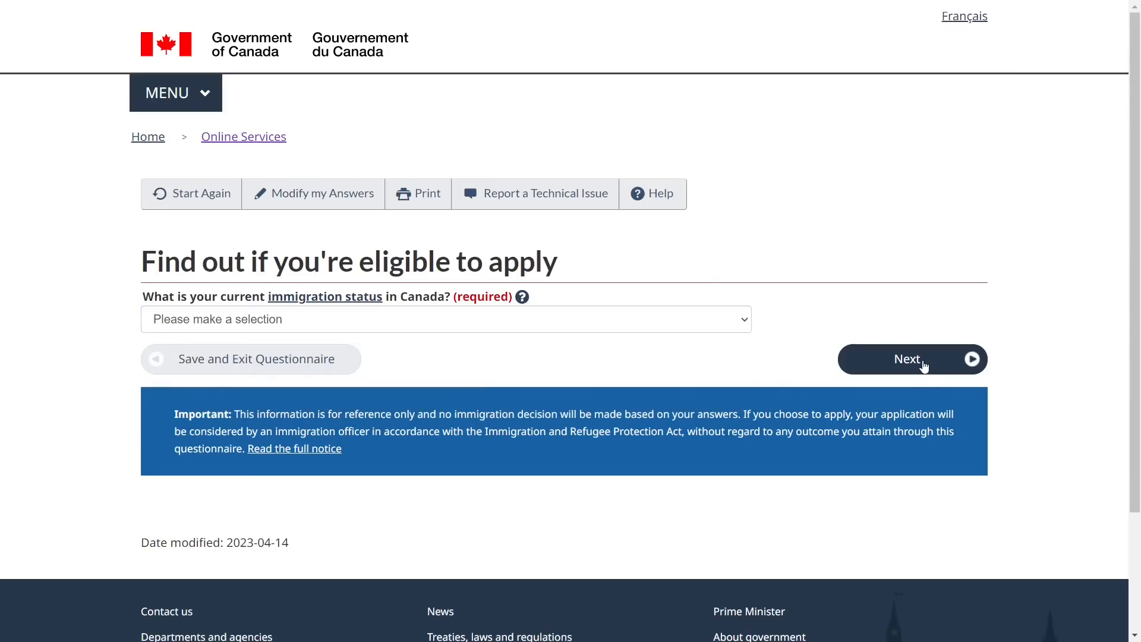
Choose Student as the current immigration status and continue
{"action": "triple_click", "coordinate": [186, 296]}
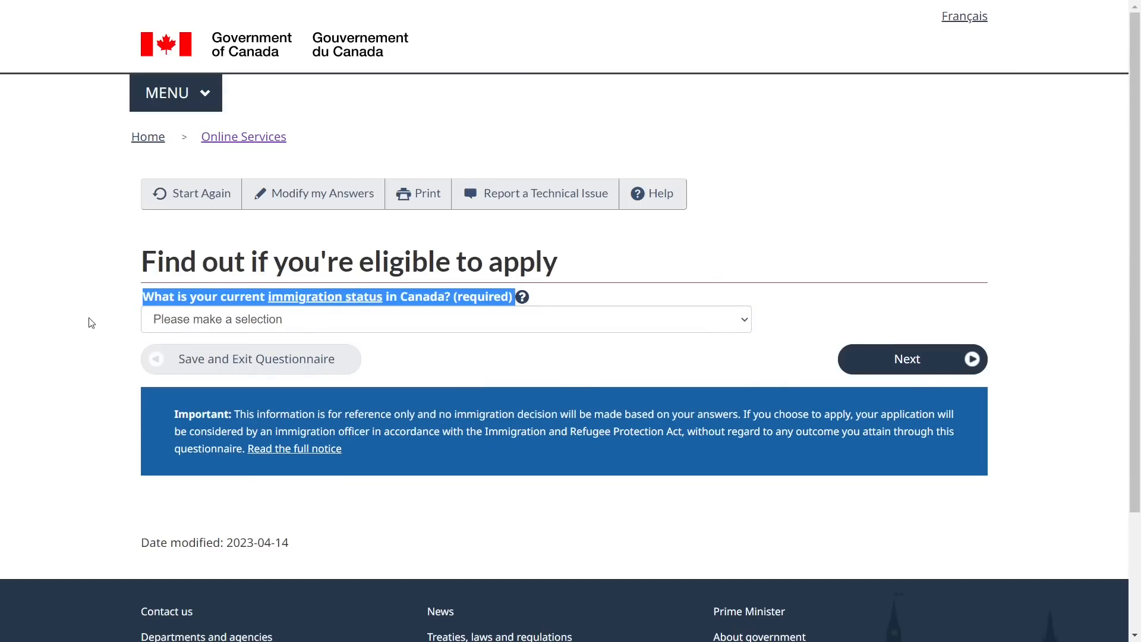
{"action": "left_click", "coordinate": [91, 323]}
{"action": "left_click", "coordinate": [179, 319]}
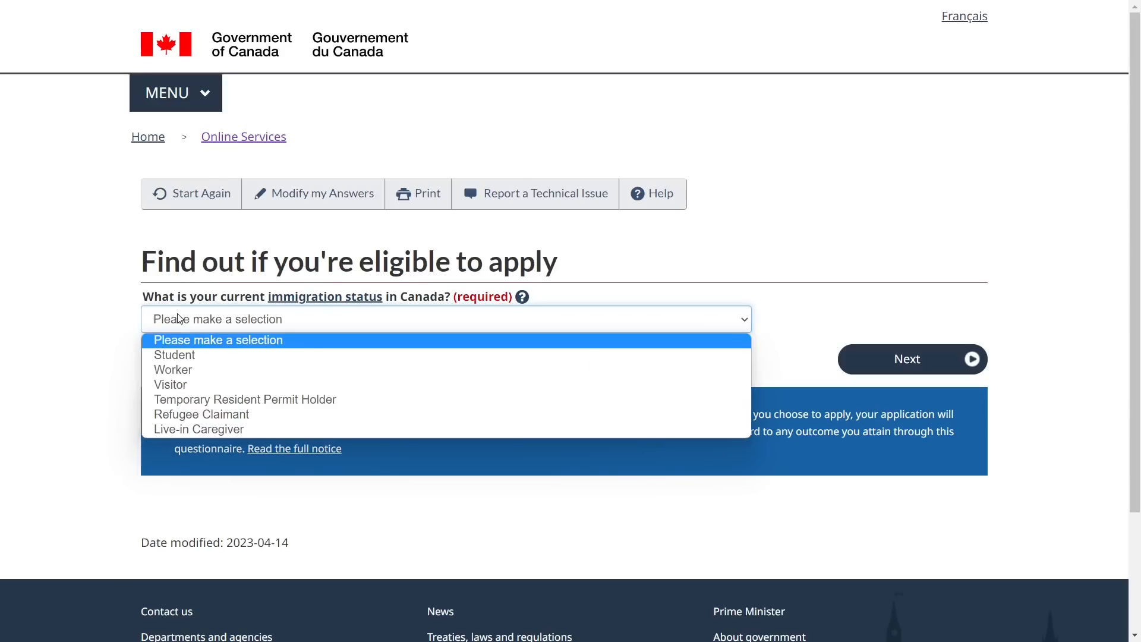
{"action": "left_click", "coordinate": [183, 355]}
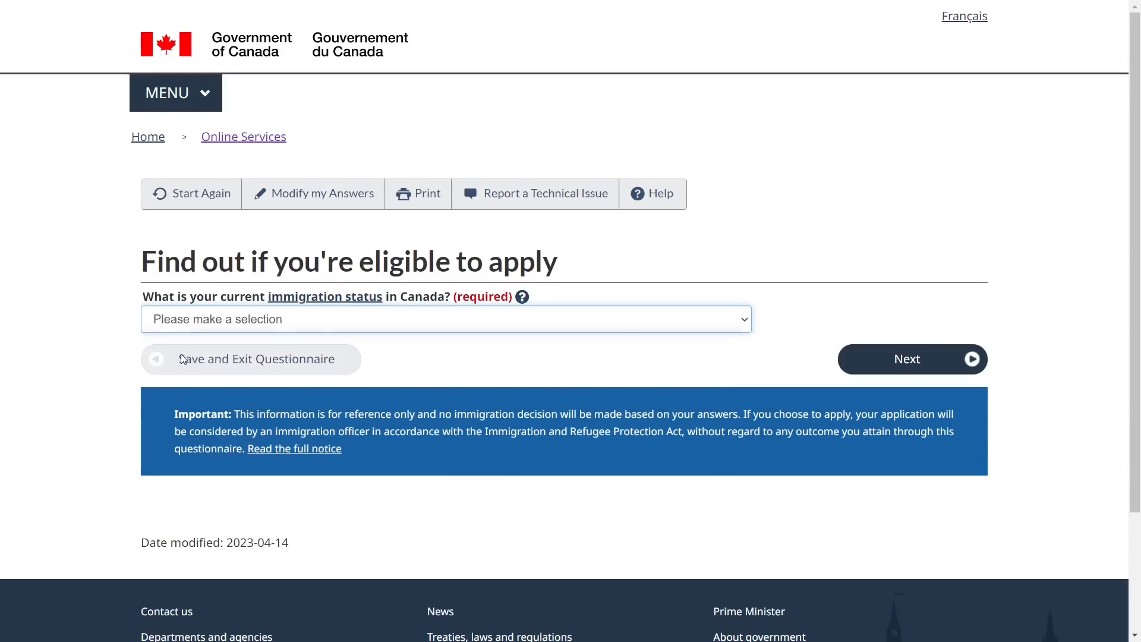
{"action": "left_click", "coordinate": [467, 372]}
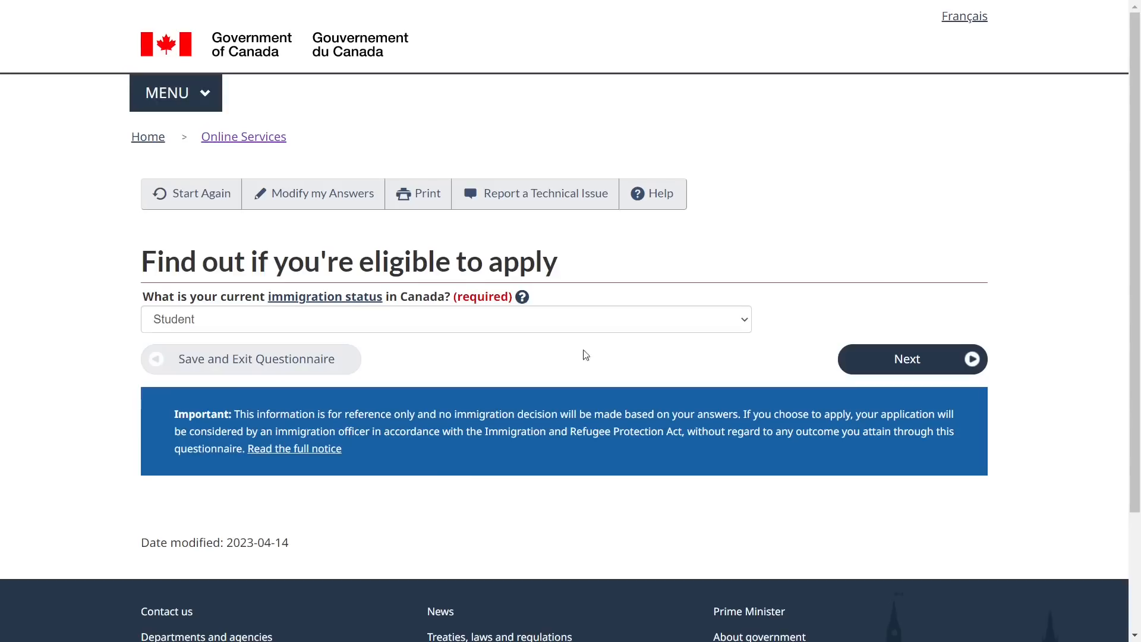
{"action": "left_click", "coordinate": [856, 369]}
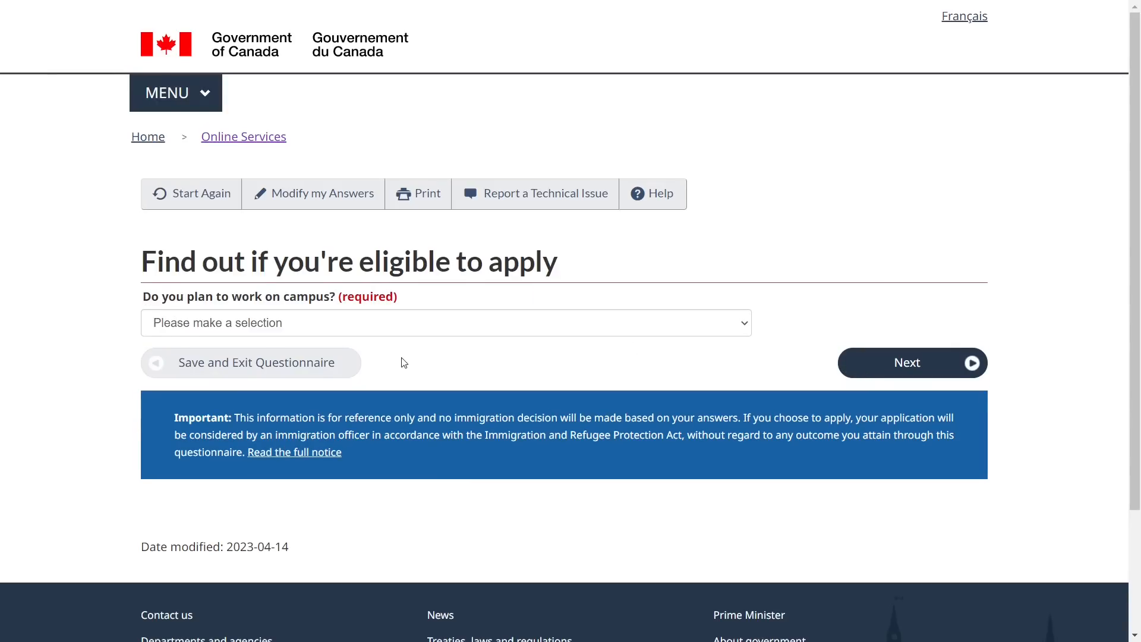
Answer No to working on campus and submit
{"action": "triple_click", "coordinate": [190, 297]}
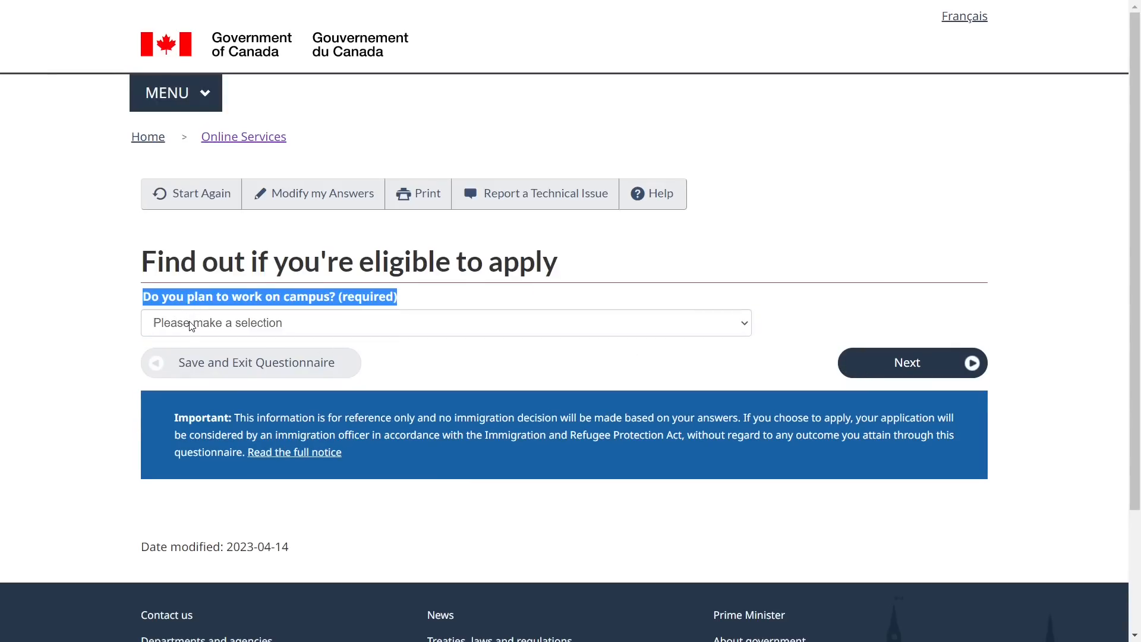
{"action": "left_click", "coordinate": [105, 348]}
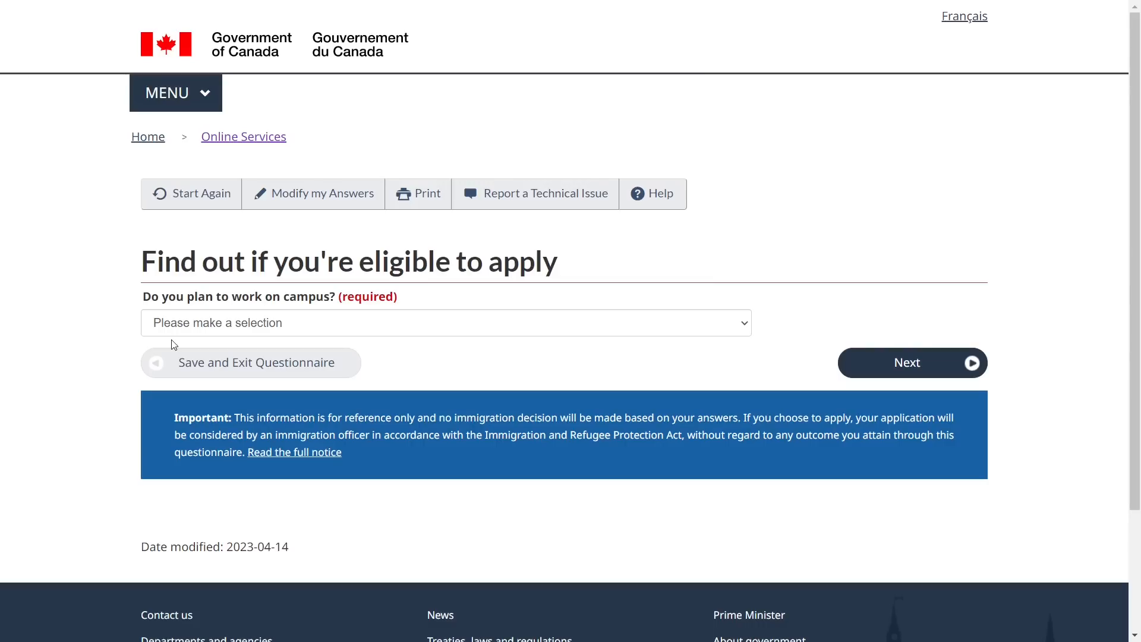
{"action": "left_click", "coordinate": [234, 331]}
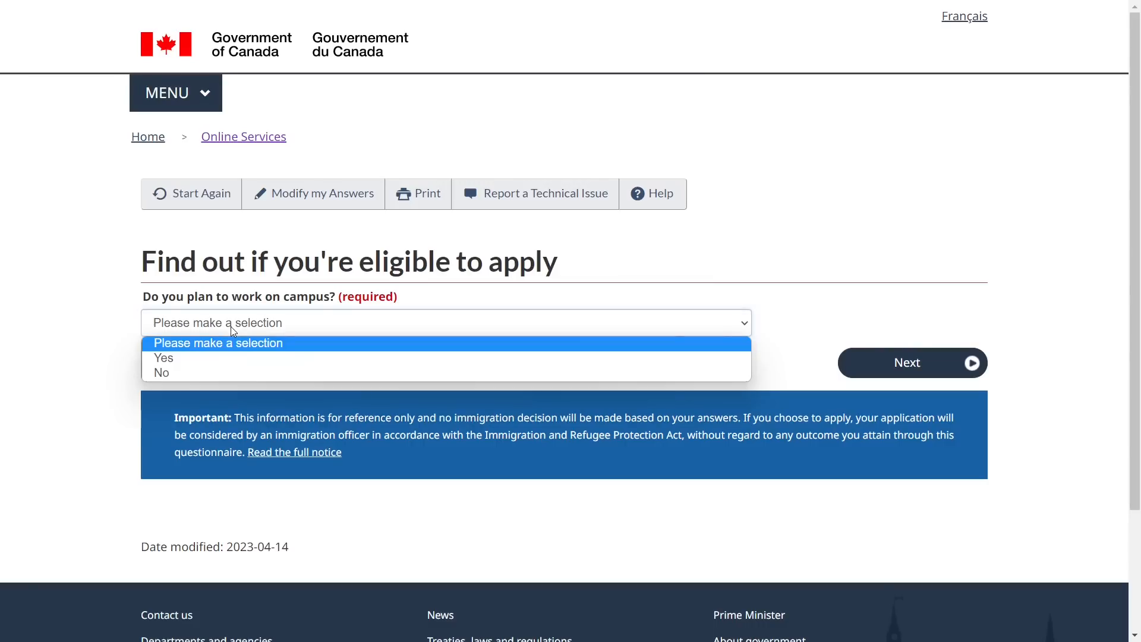
{"action": "left_click", "coordinate": [216, 373]}
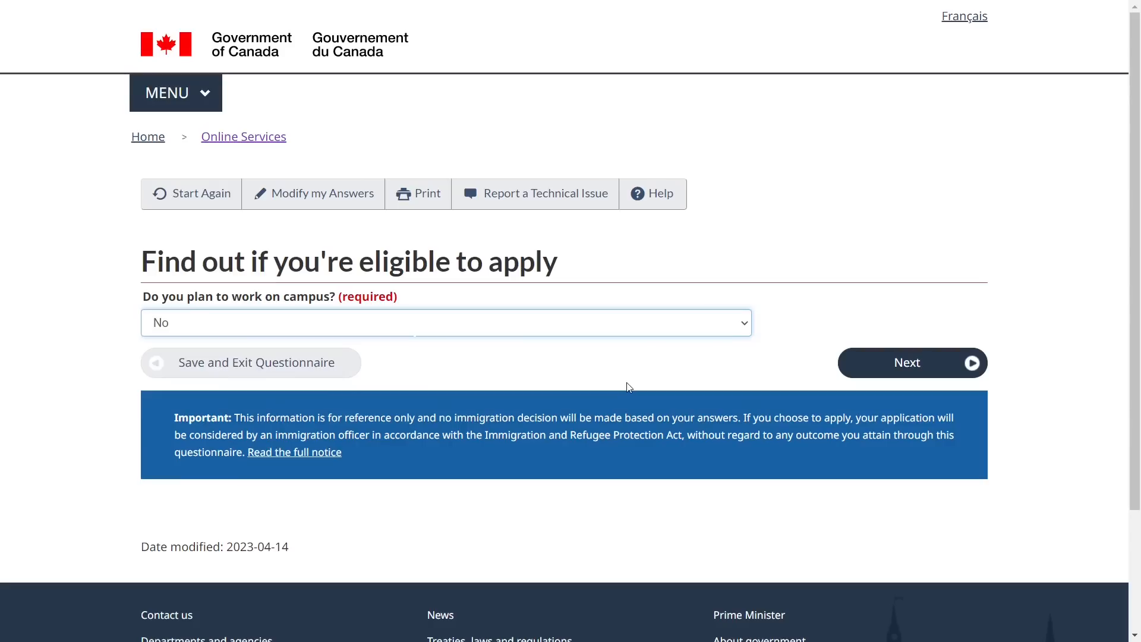
{"action": "left_click", "coordinate": [883, 376]}
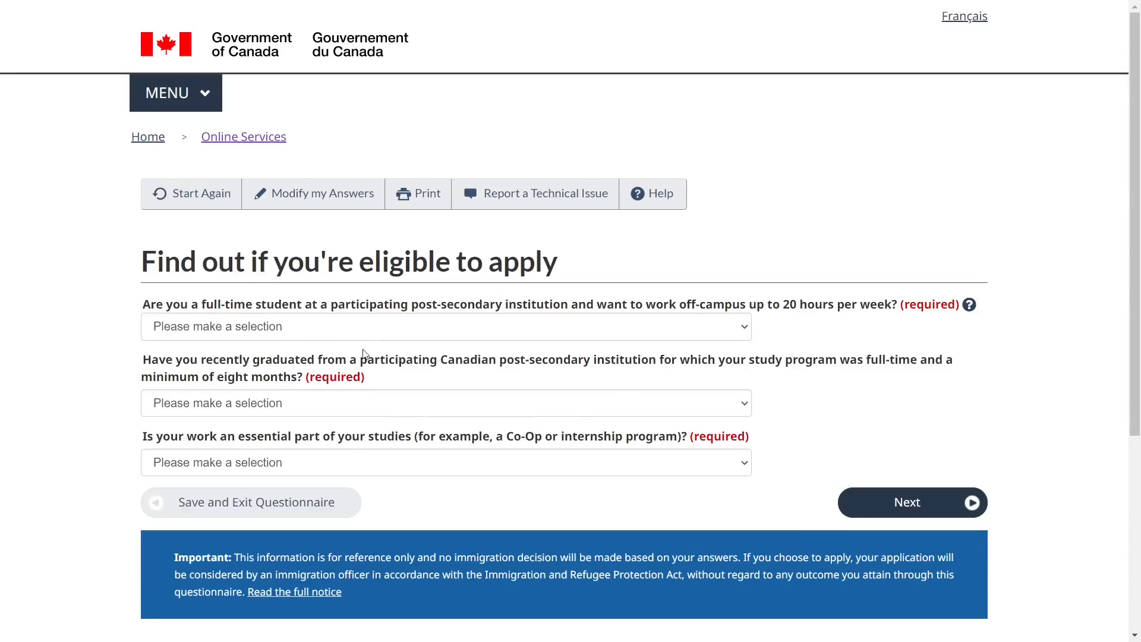
Answer No to working off campus
{"action": "triple_click", "coordinate": [276, 304]}
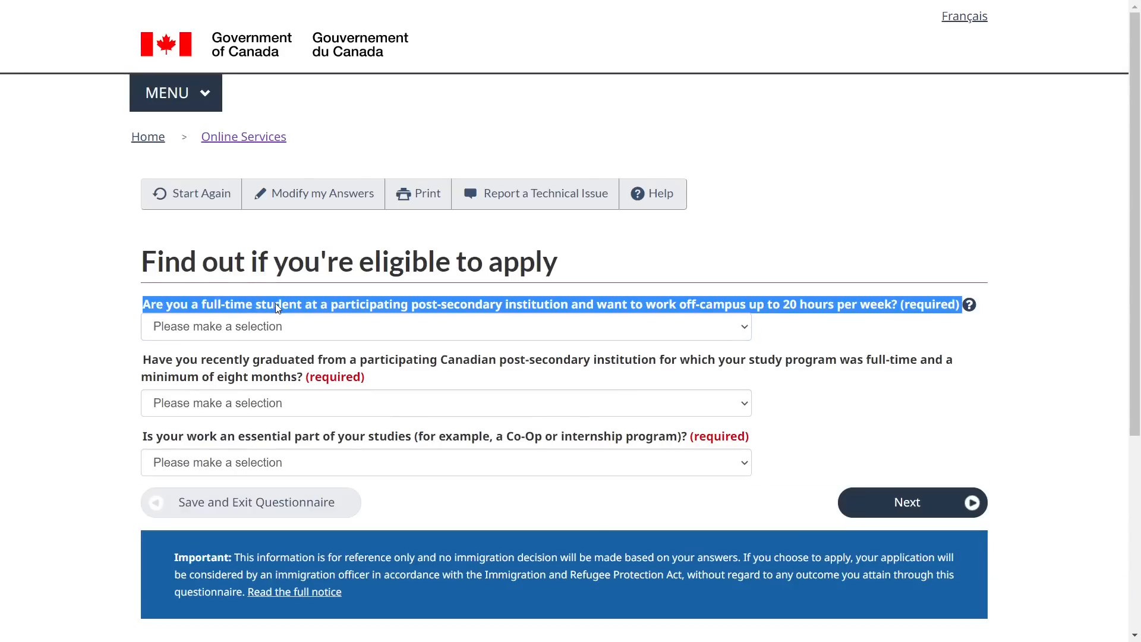
{"action": "left_click", "coordinate": [102, 356]}
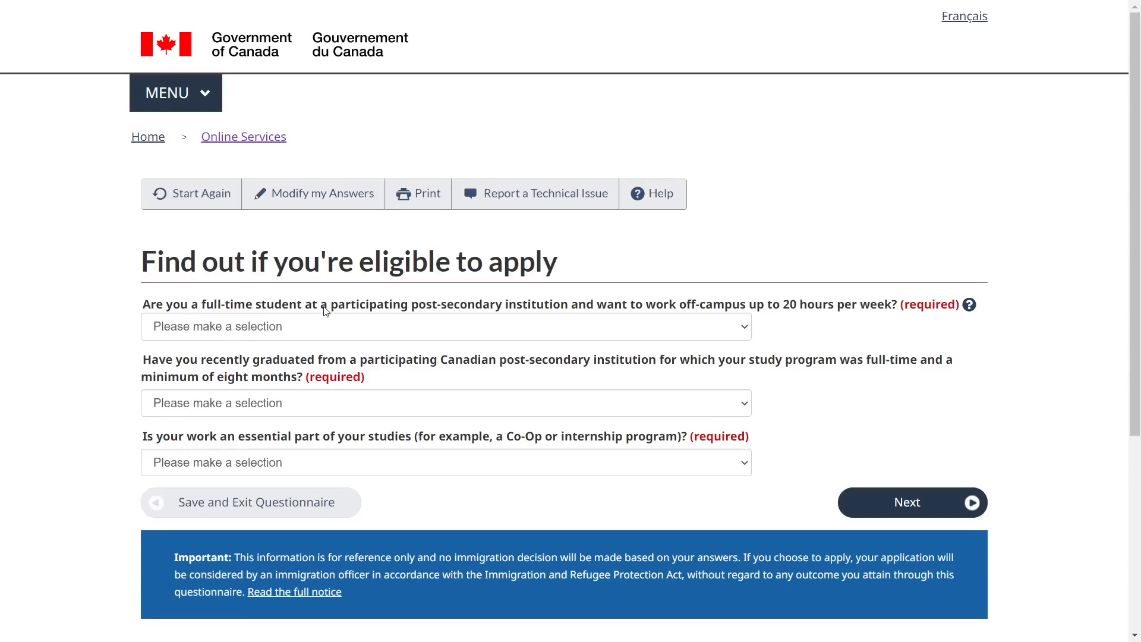
{"action": "left_click", "coordinate": [373, 331]}
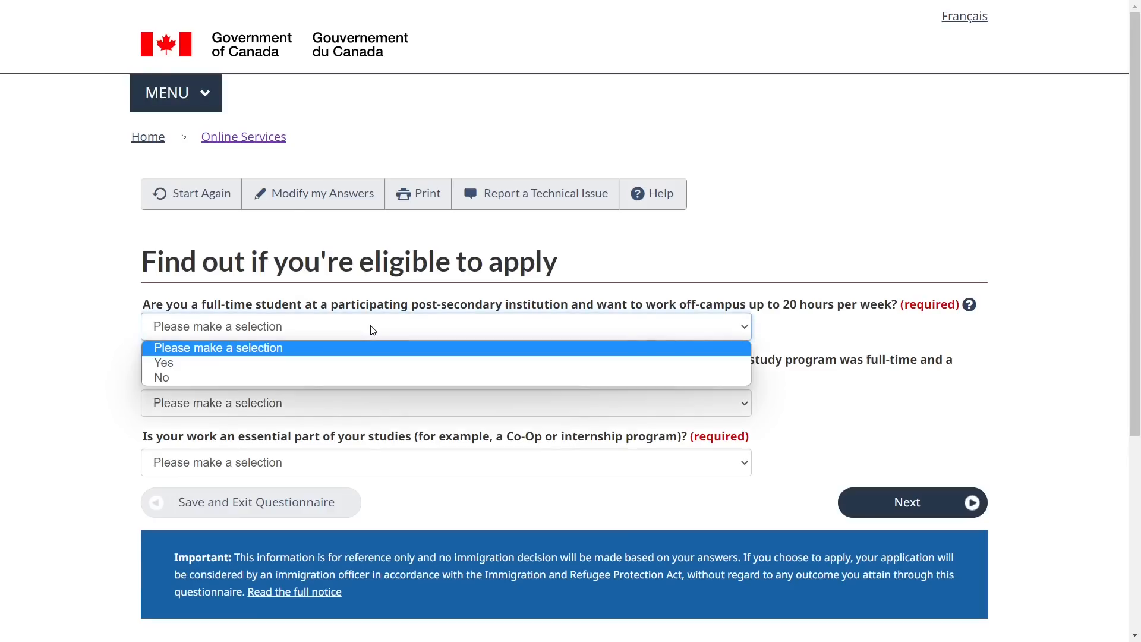
{"action": "left_click", "coordinate": [344, 377]}
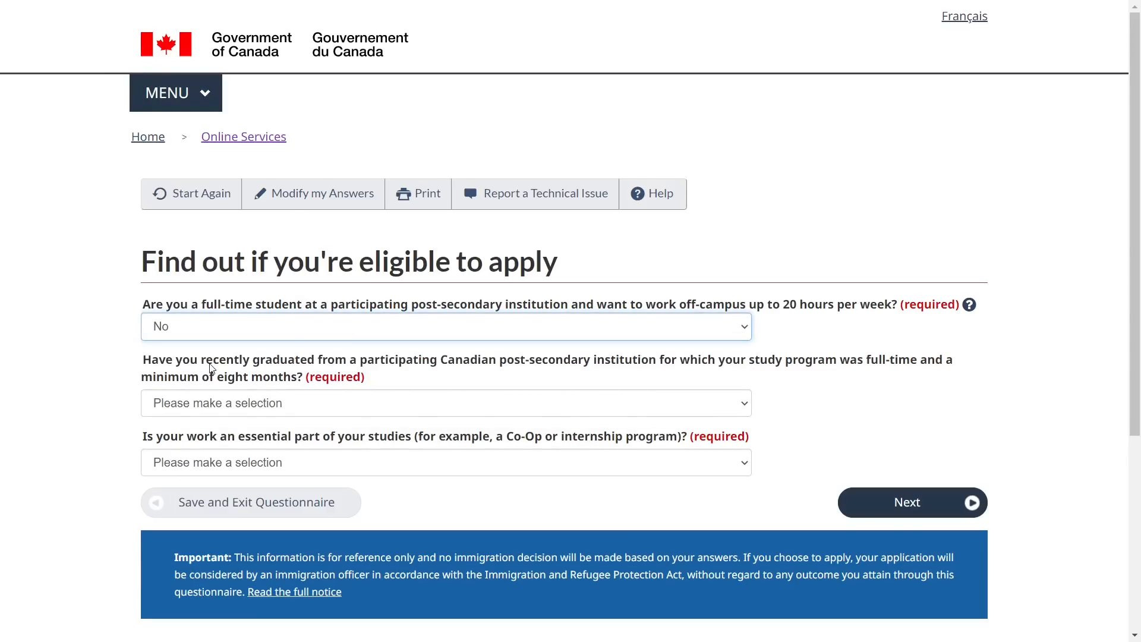
Answer Yes to having recently graduated from the eight-month-minimum program
{"action": "triple_click", "coordinate": [274, 370]}
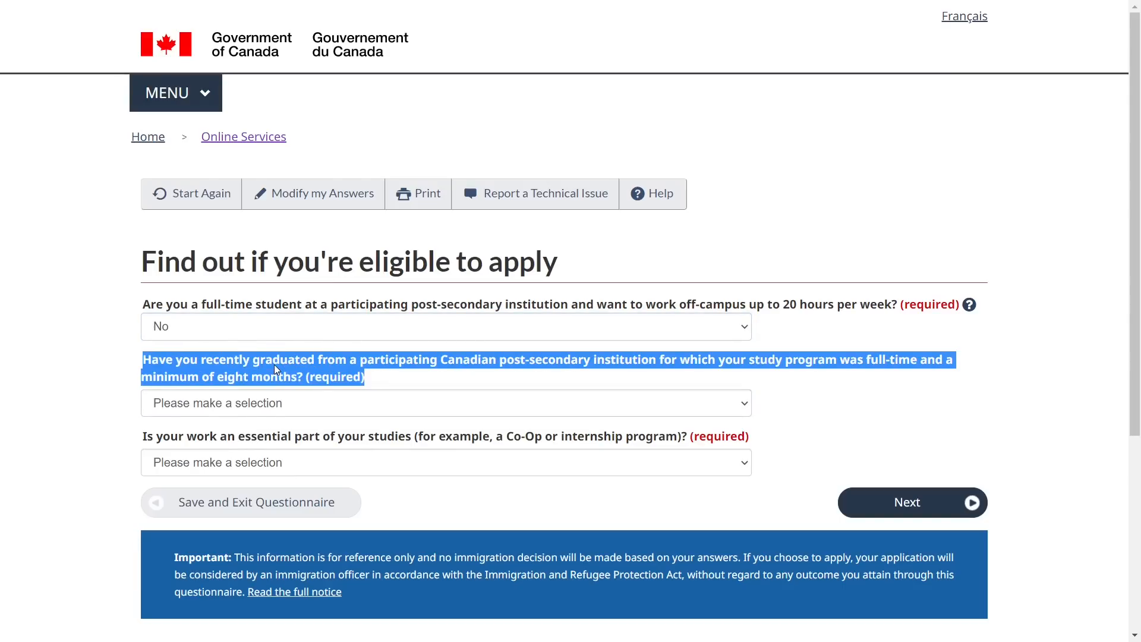
{"action": "left_click", "coordinate": [101, 381]}
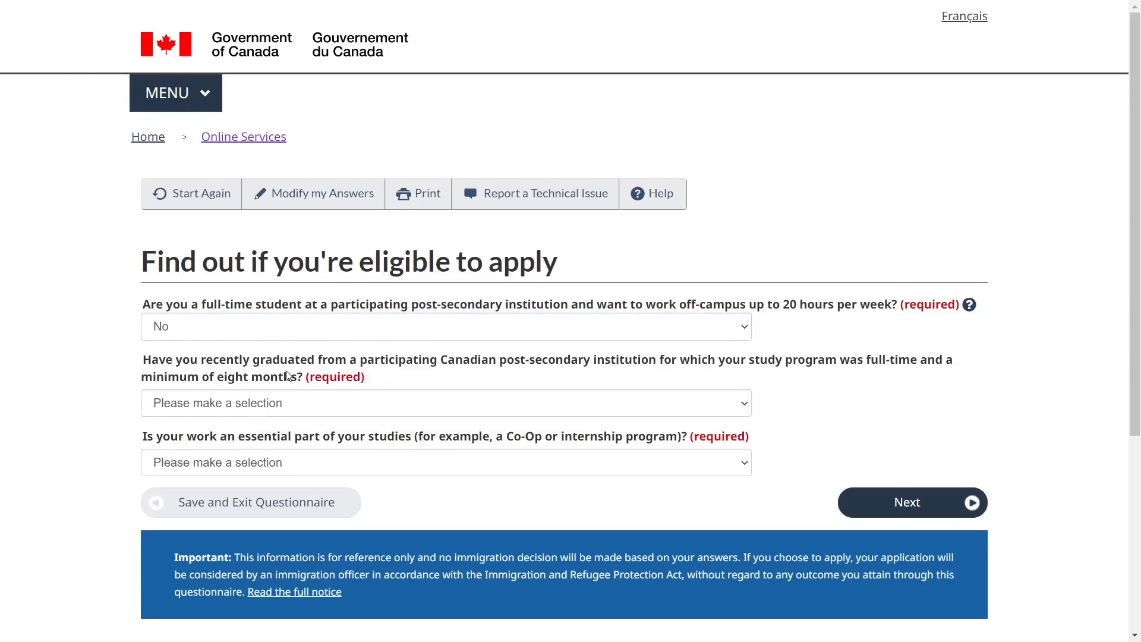
{"action": "left_click_drag", "start_coordinate": [297, 379], "coordinate": [147, 386]}
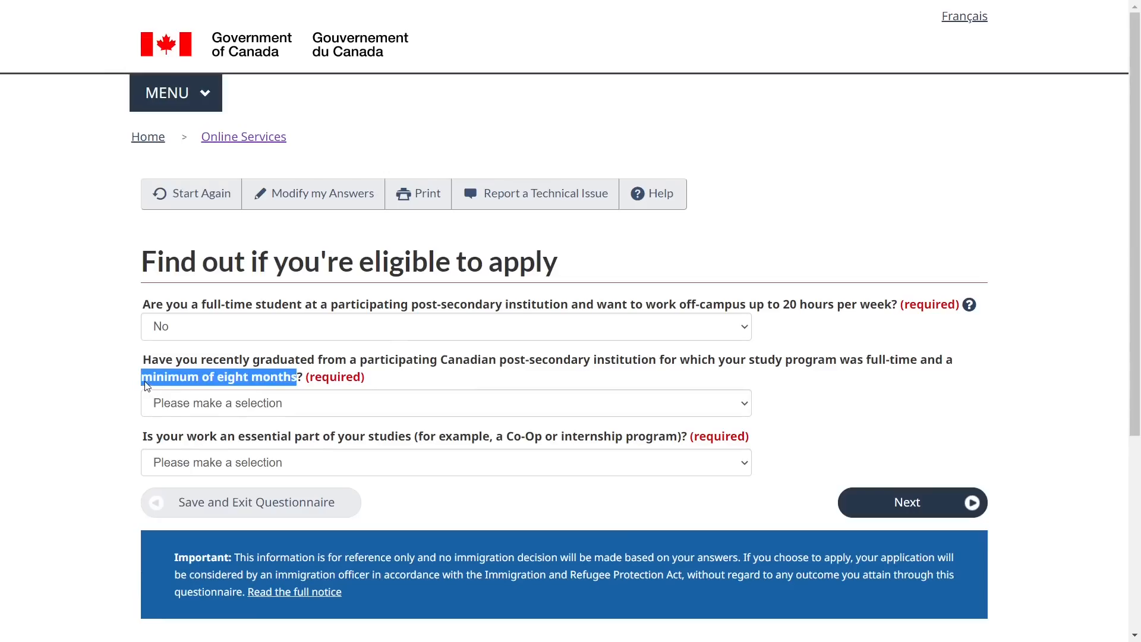
{"action": "left_click", "coordinate": [190, 410]}
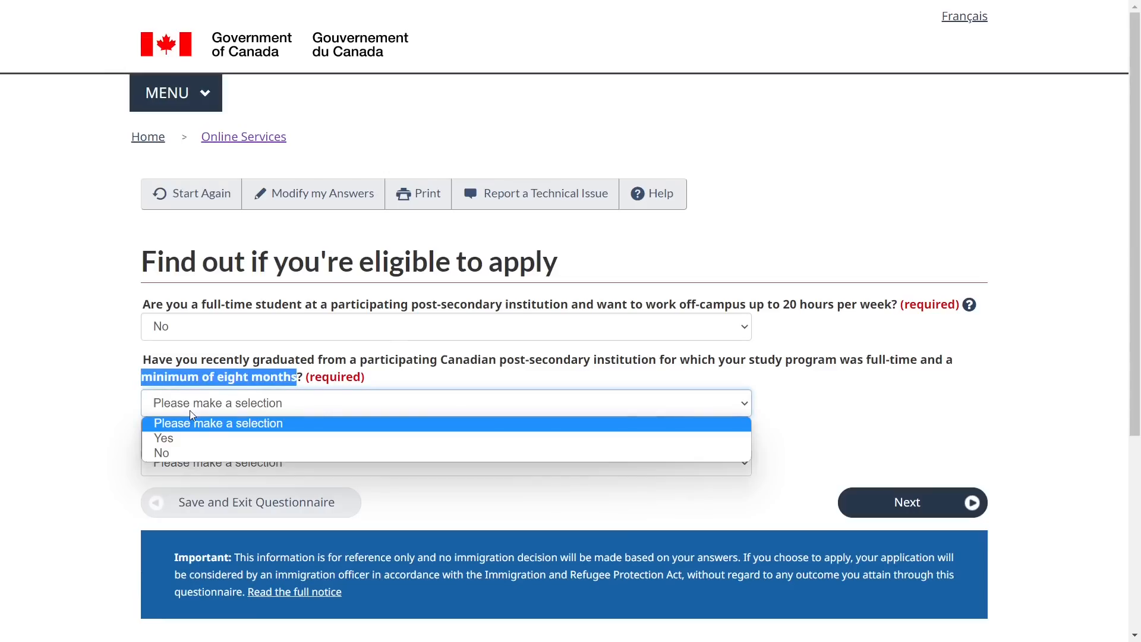
{"action": "left_click", "coordinate": [185, 437]}
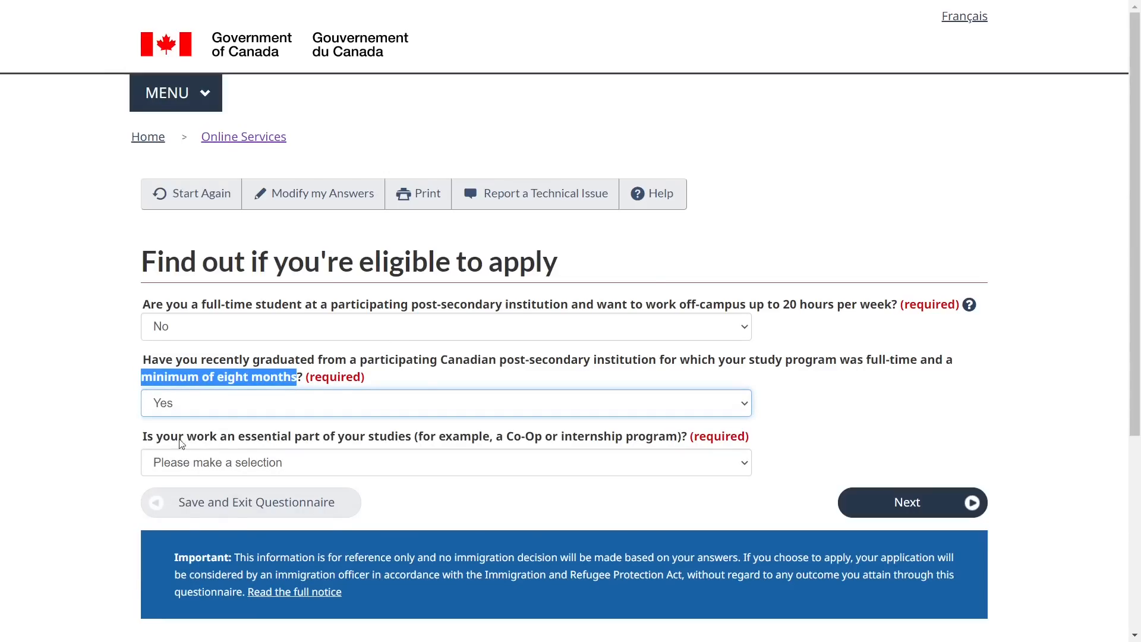
Answer No to work being an essential part of studies, then submit
{"action": "triple_click", "coordinate": [273, 436]}
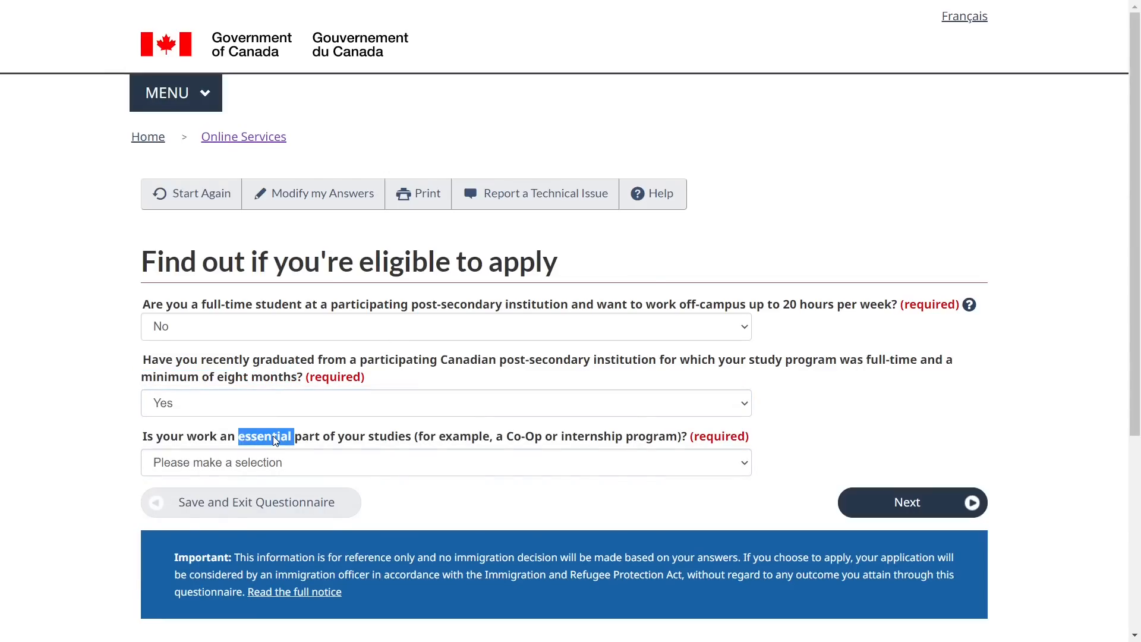
{"action": "left_click", "coordinate": [257, 465]}
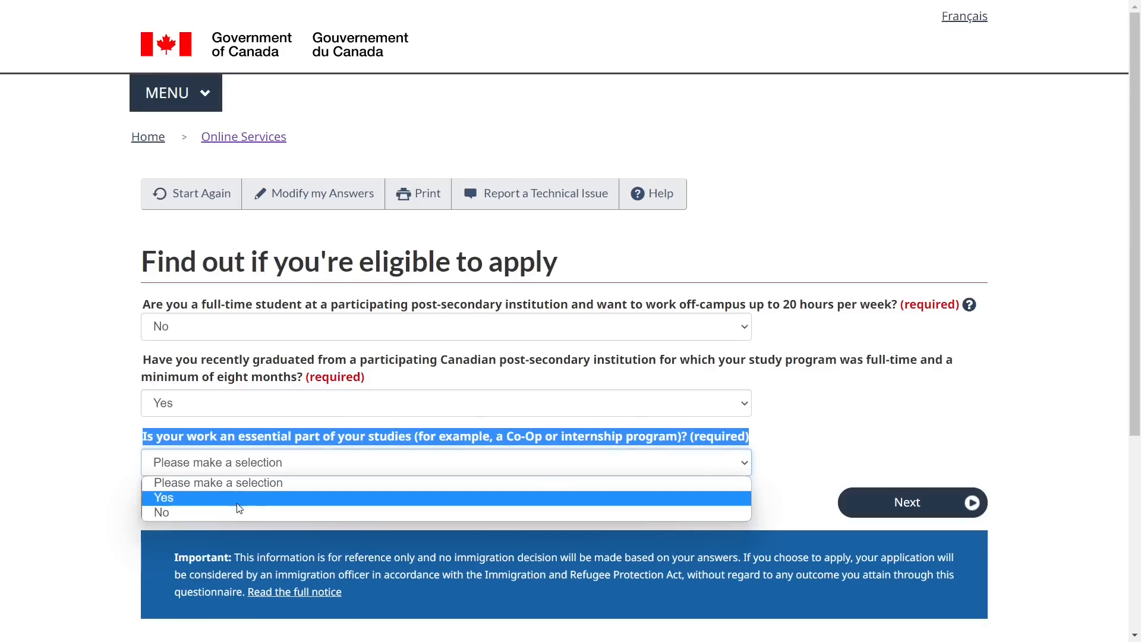
{"action": "left_click", "coordinate": [271, 511]}
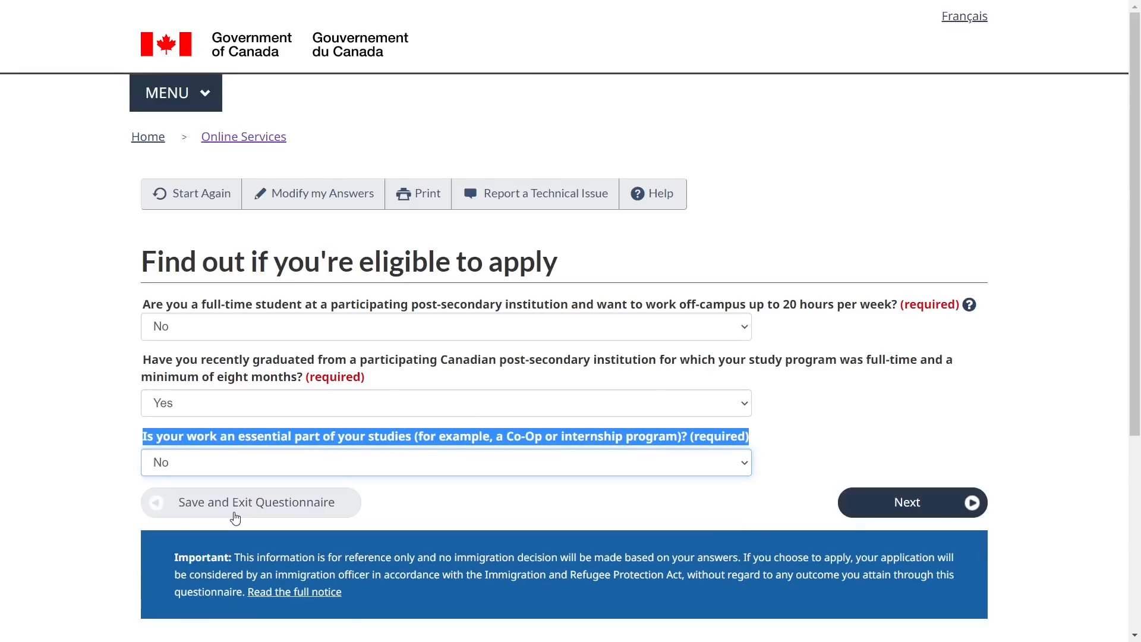
{"action": "left_click", "coordinate": [804, 426]}
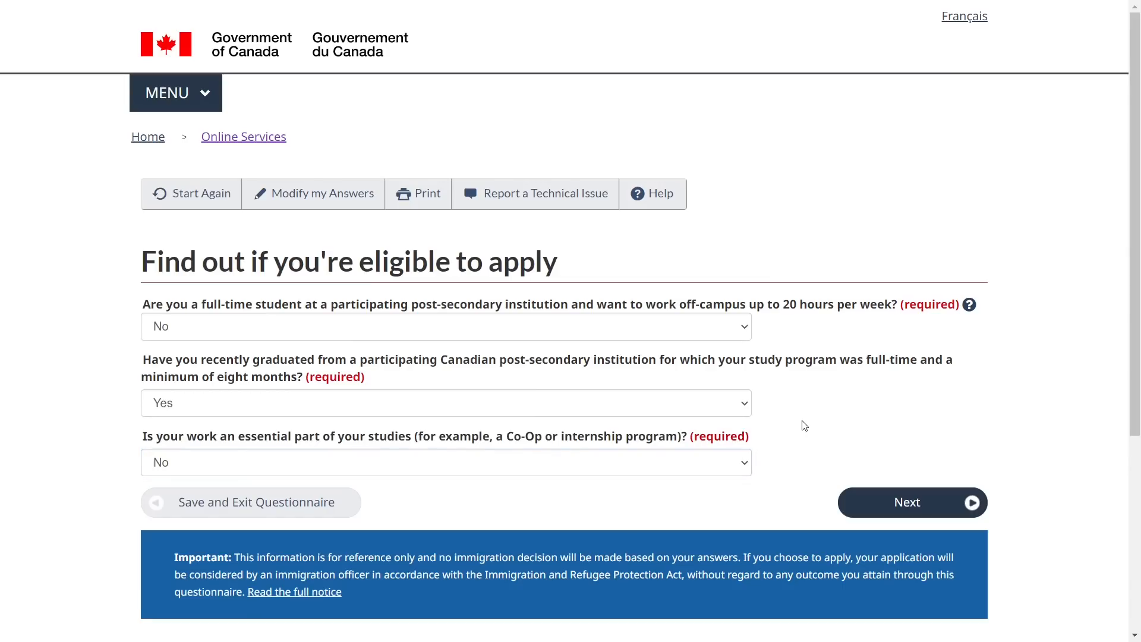
{"action": "left_click", "coordinate": [905, 509]}
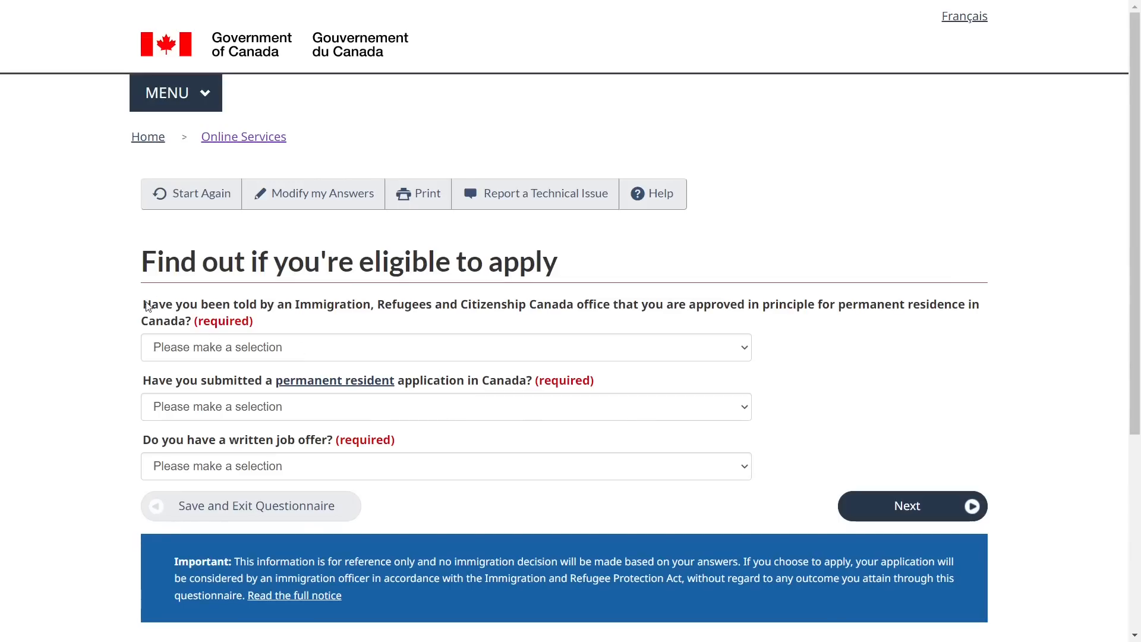
Answer No to PR approval in principle
{"action": "left_click_drag", "start_coordinate": [143, 306], "coordinate": [204, 325]}
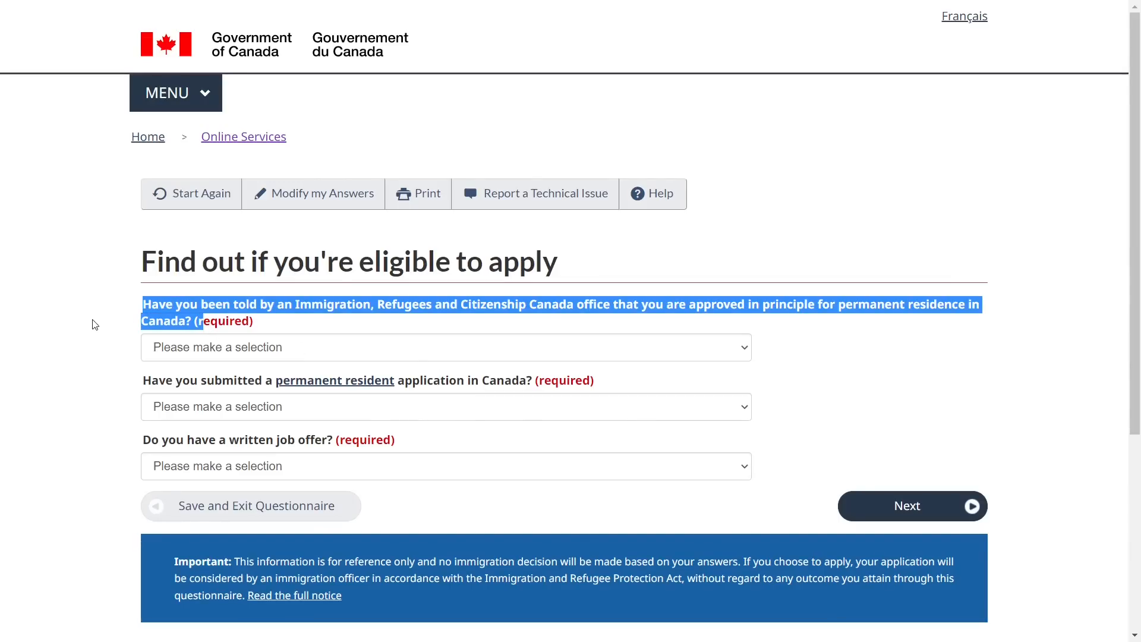
{"action": "left_click", "coordinate": [98, 357]}
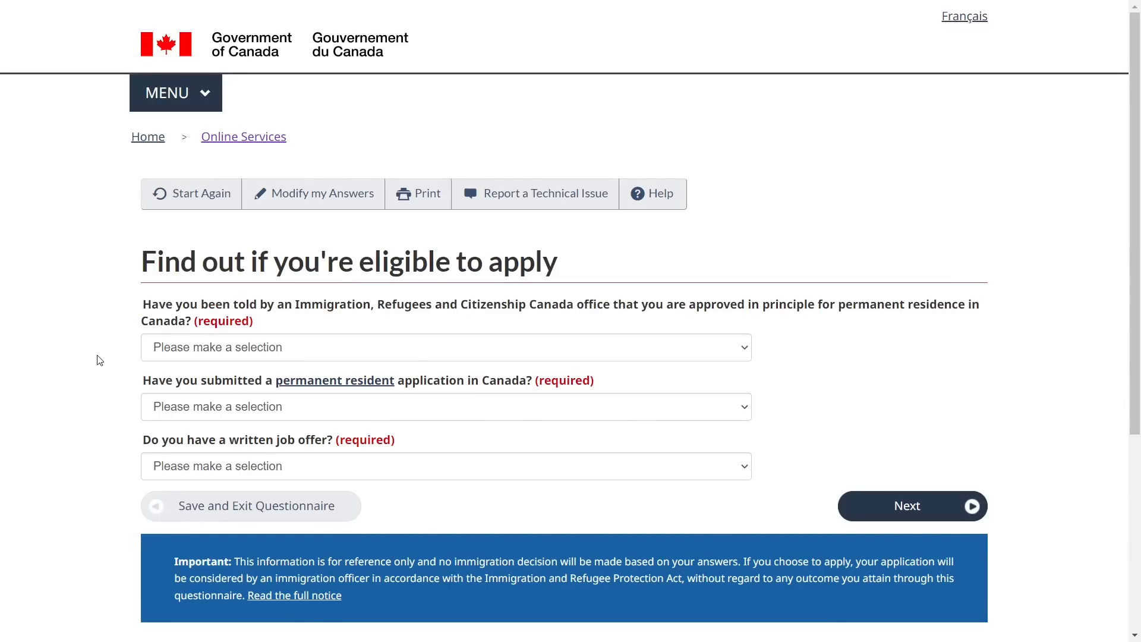
{"action": "left_click", "coordinate": [187, 350]}
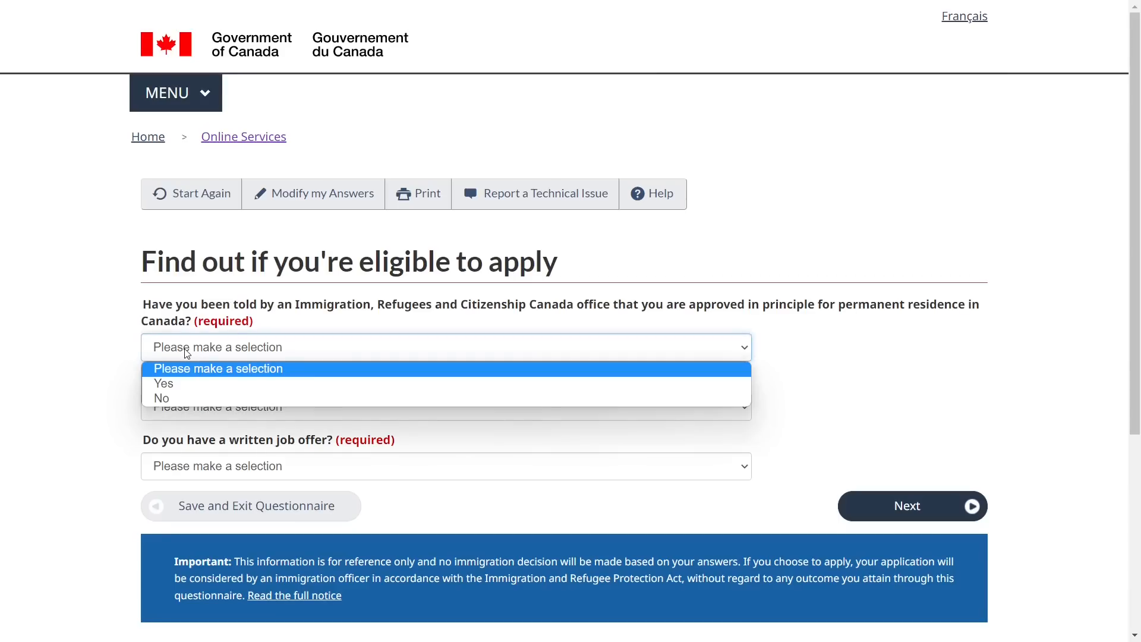
{"action": "left_click", "coordinate": [184, 397]}
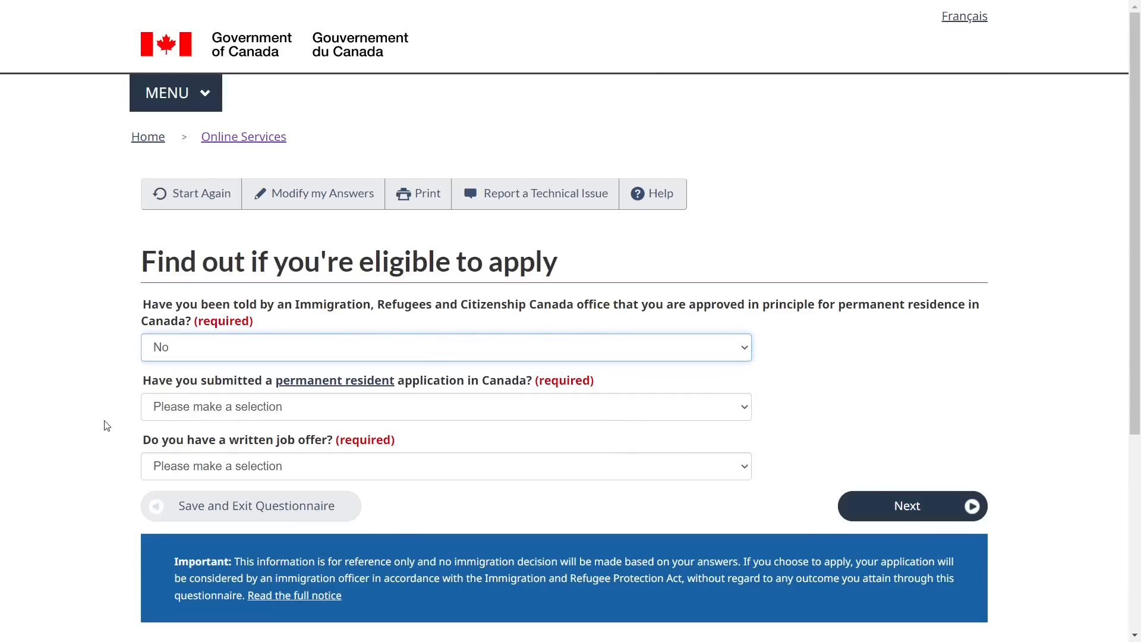
Answer No to having submitted a permanent resident application
{"action": "left_click_drag", "start_coordinate": [142, 381], "coordinate": [531, 389]}
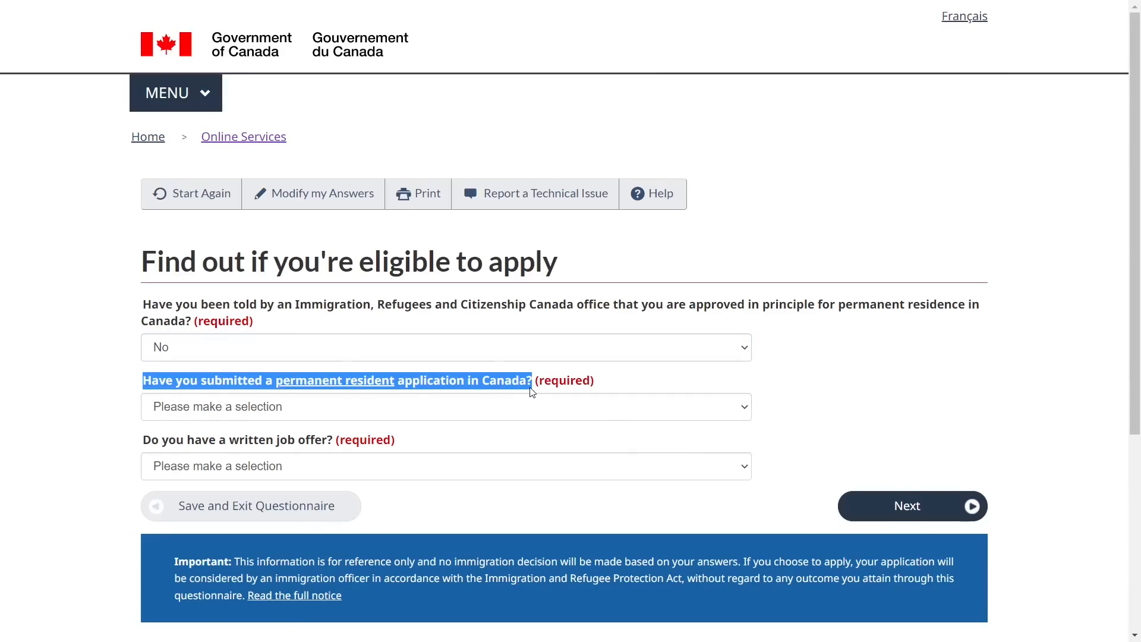
{"action": "left_click", "coordinate": [110, 427]}
{"action": "left_click", "coordinate": [198, 409]}
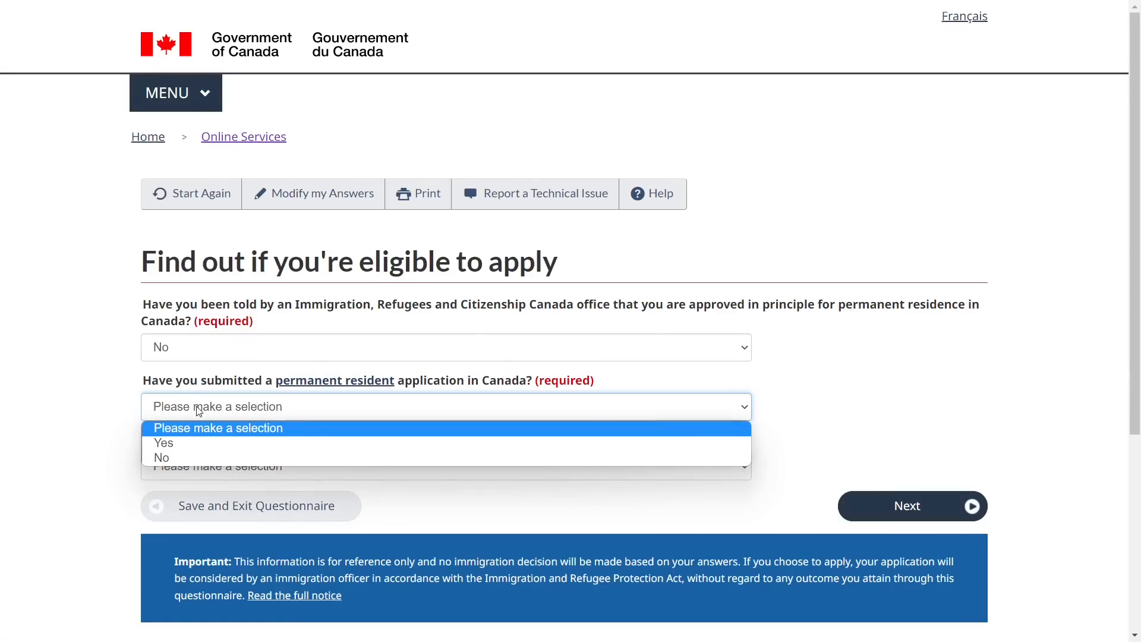
{"action": "left_click", "coordinate": [188, 458]}
Answer No to having a written job offer
{"action": "left_click_drag", "start_coordinate": [95, 453], "coordinate": [281, 443]}
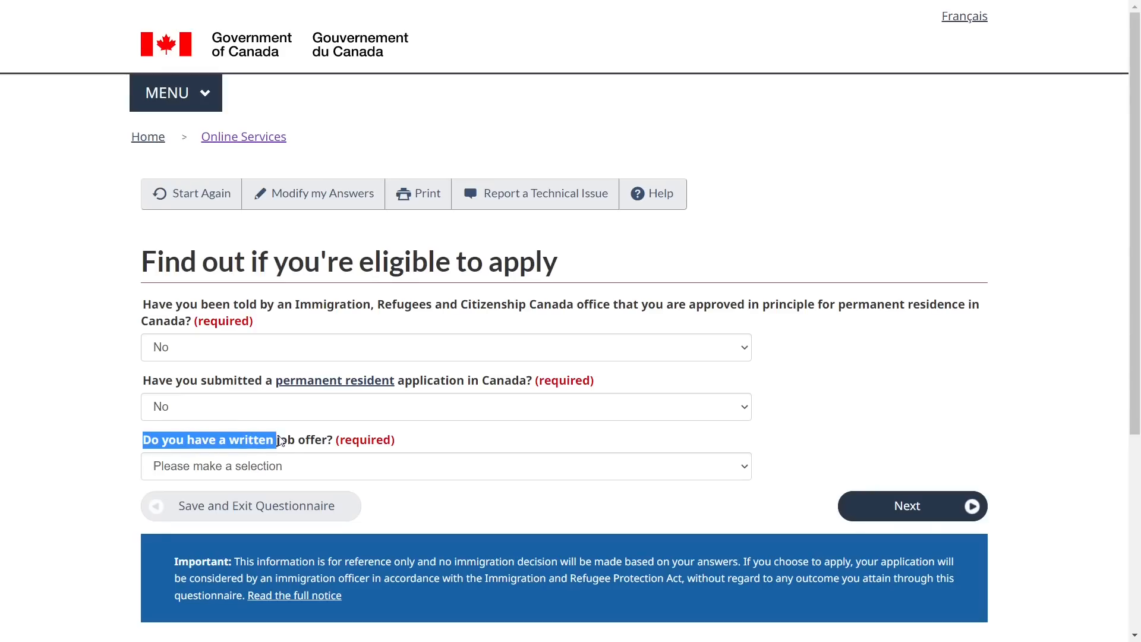
{"action": "left_click", "coordinate": [110, 453]}
{"action": "left_click", "coordinate": [191, 470]}
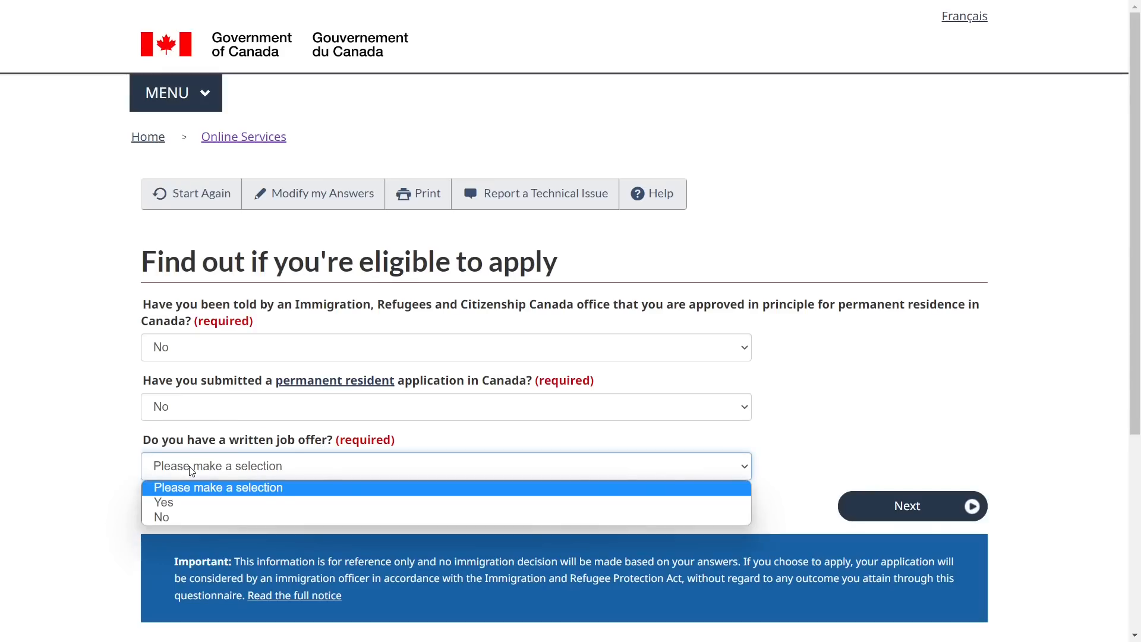
{"action": "left_click", "coordinate": [184, 515]}
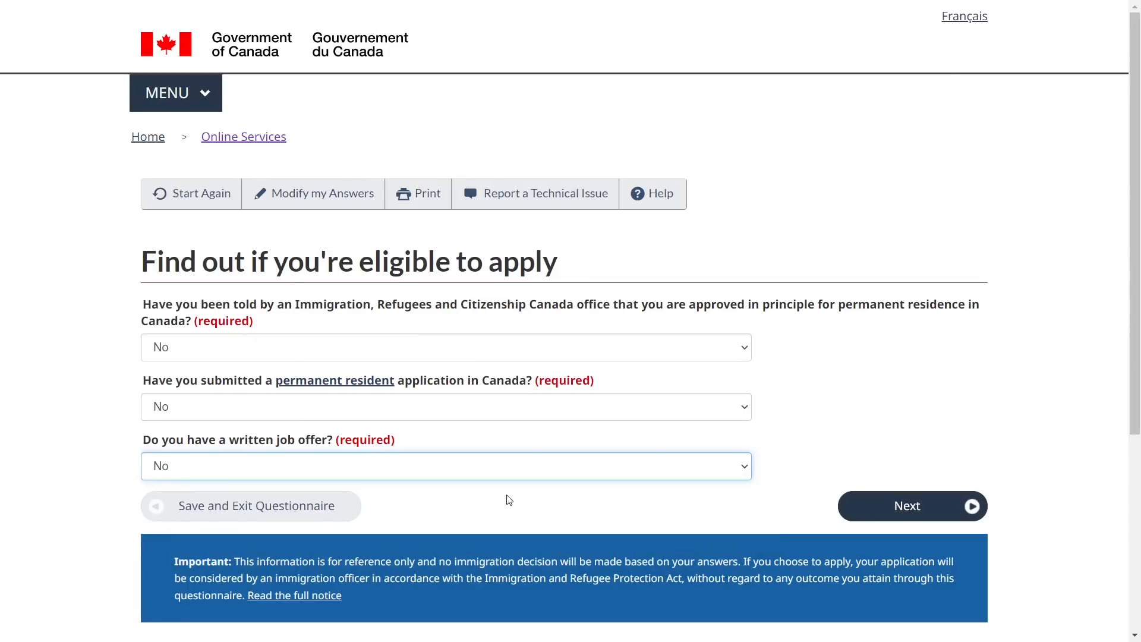
Submit and answer Yes to having the school letter and transcript
{"action": "left_click", "coordinate": [856, 511]}
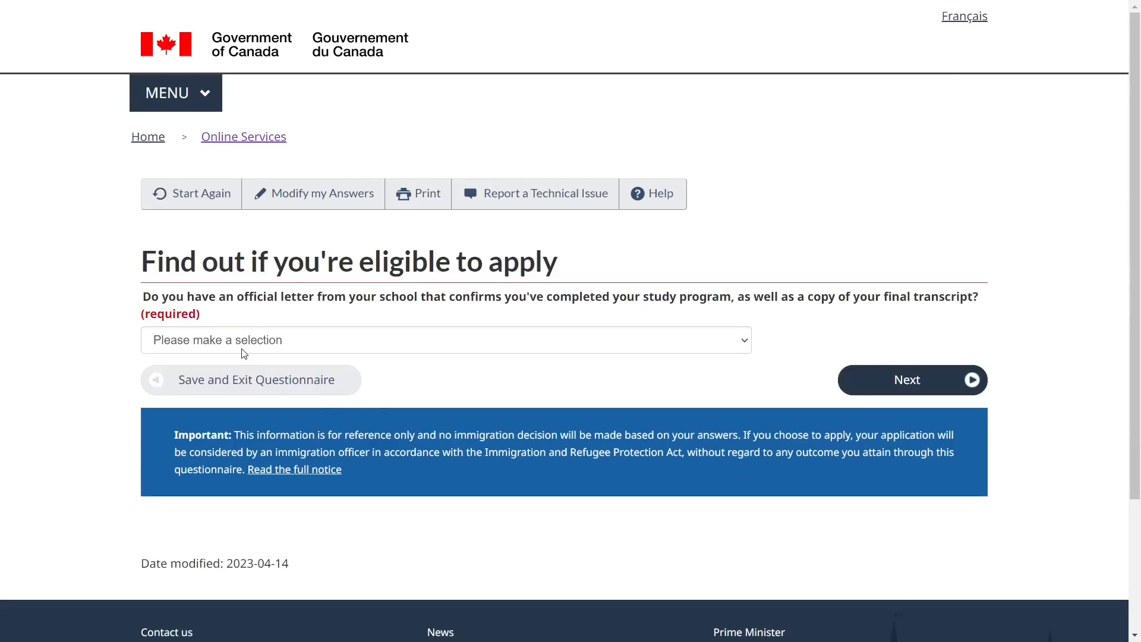
{"action": "left_click_drag", "start_coordinate": [143, 297], "coordinate": [964, 300]}
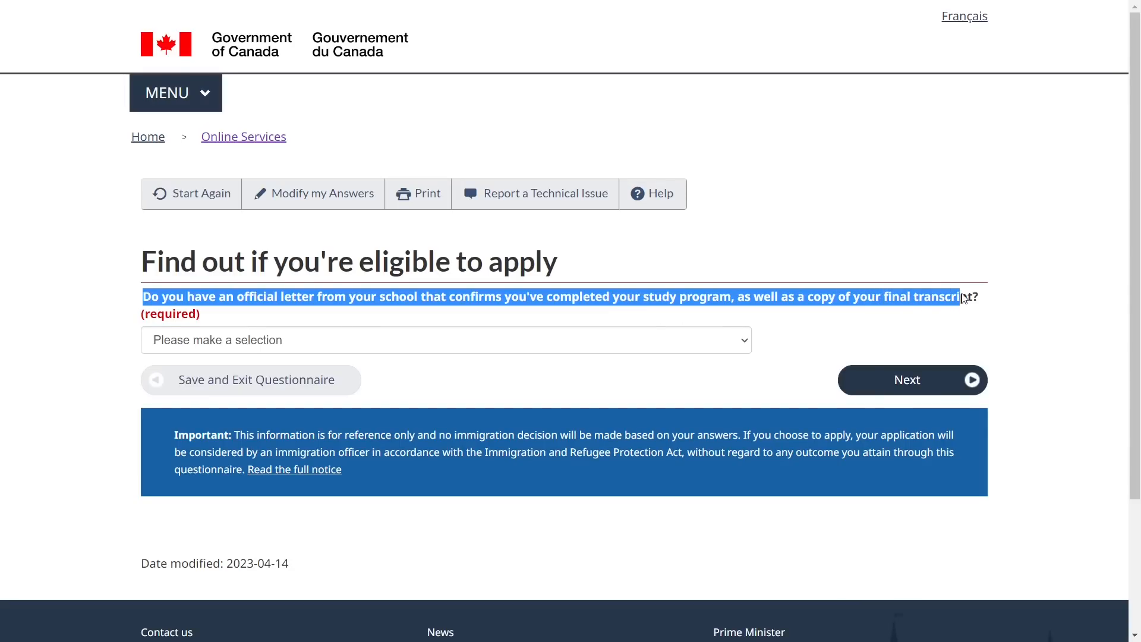
{"action": "left_click", "coordinate": [331, 347]}
{"action": "left_click", "coordinate": [306, 380]}
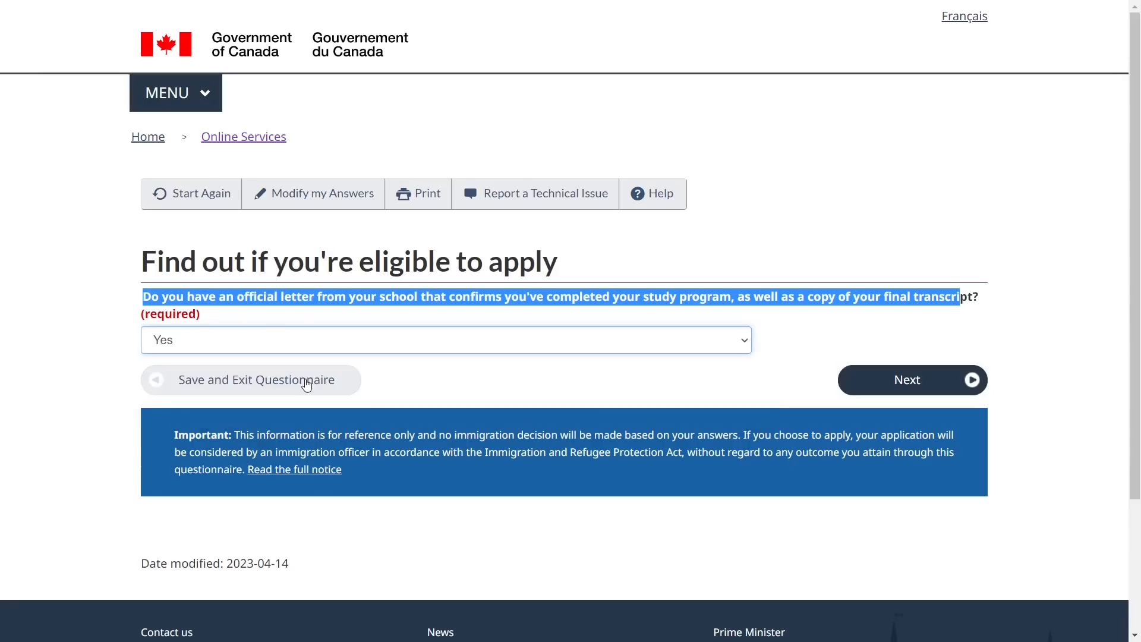
{"action": "left_click", "coordinate": [504, 374]}
{"action": "left_click", "coordinate": [921, 383]}
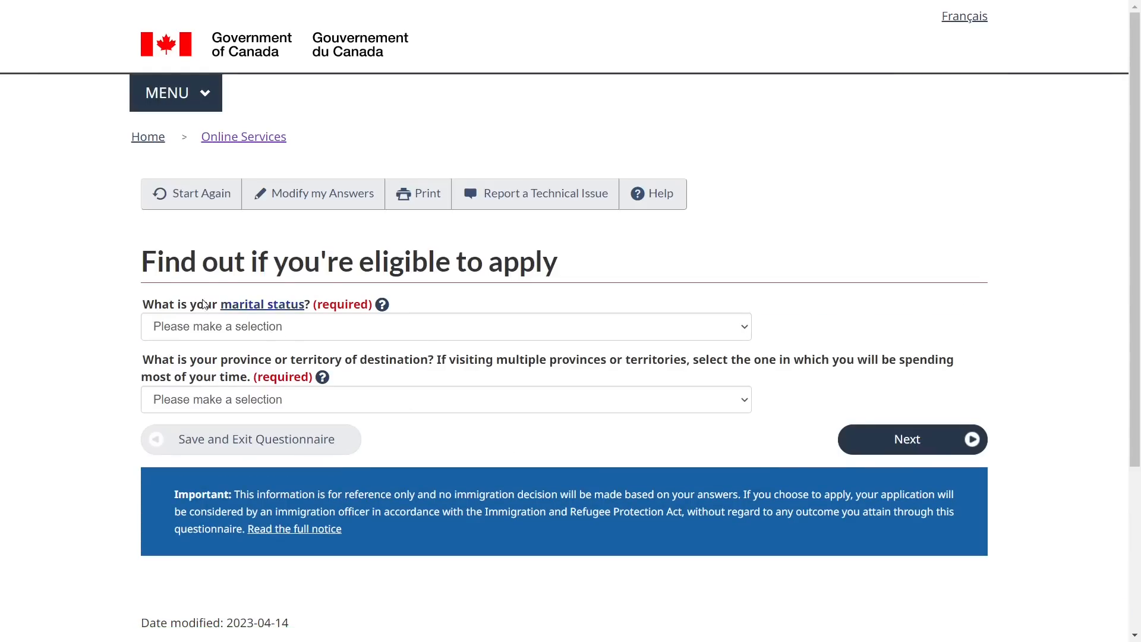
Set marital status to Never Married/Single and destination province to Ontario
{"action": "left_click", "coordinate": [176, 329]}
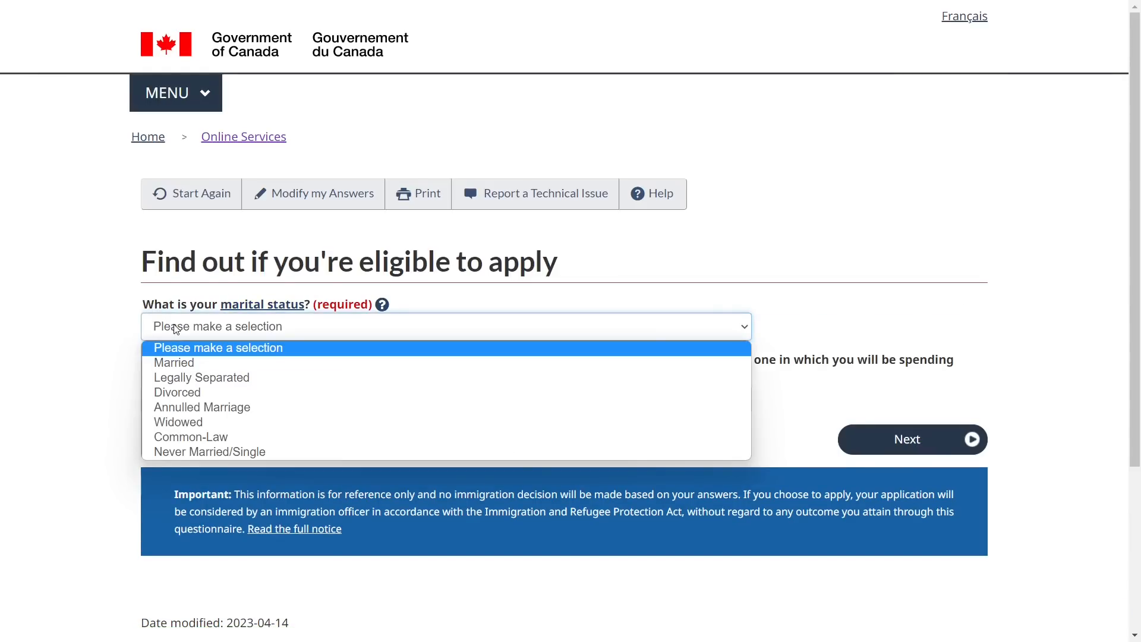
{"action": "left_click", "coordinate": [201, 452]}
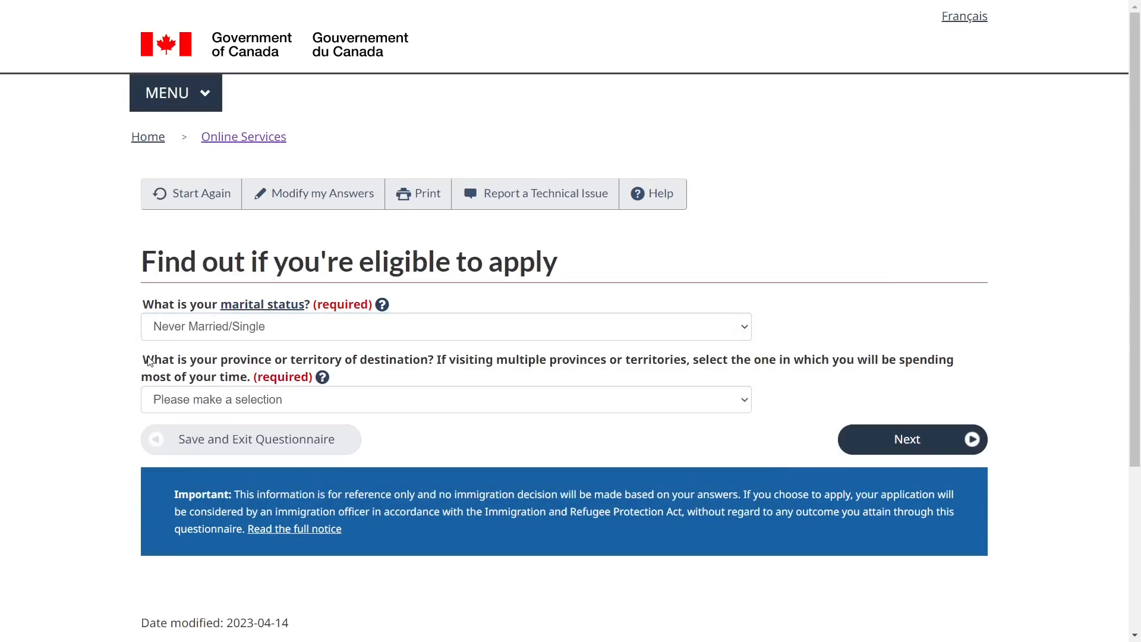
{"action": "left_click_drag", "start_coordinate": [144, 361], "coordinate": [292, 385]}
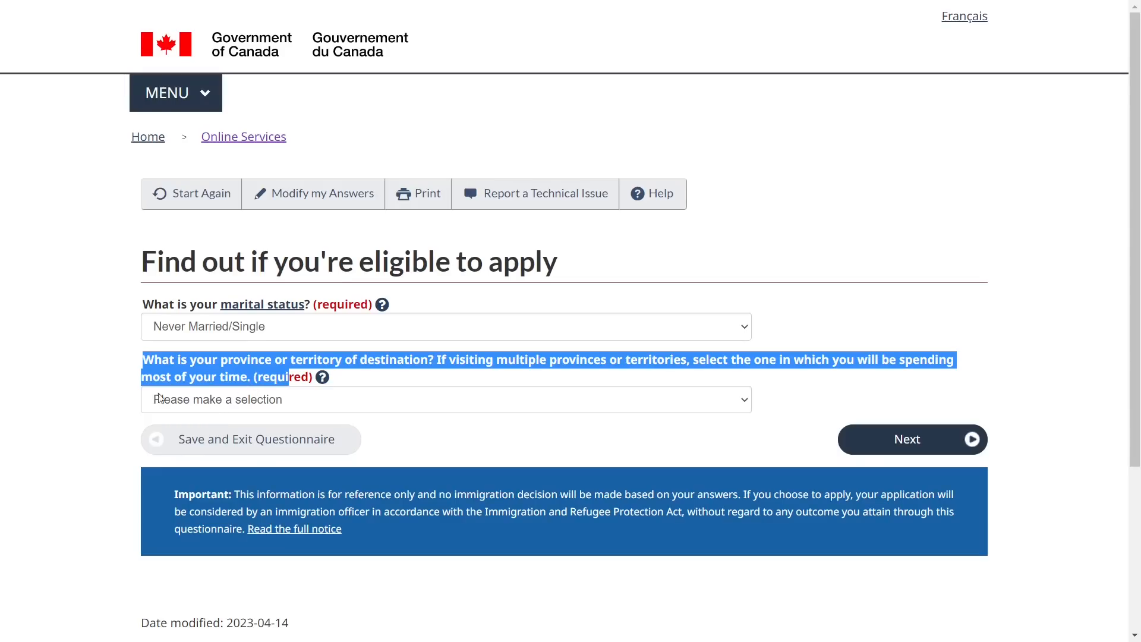
{"action": "left_click", "coordinate": [76, 400]}
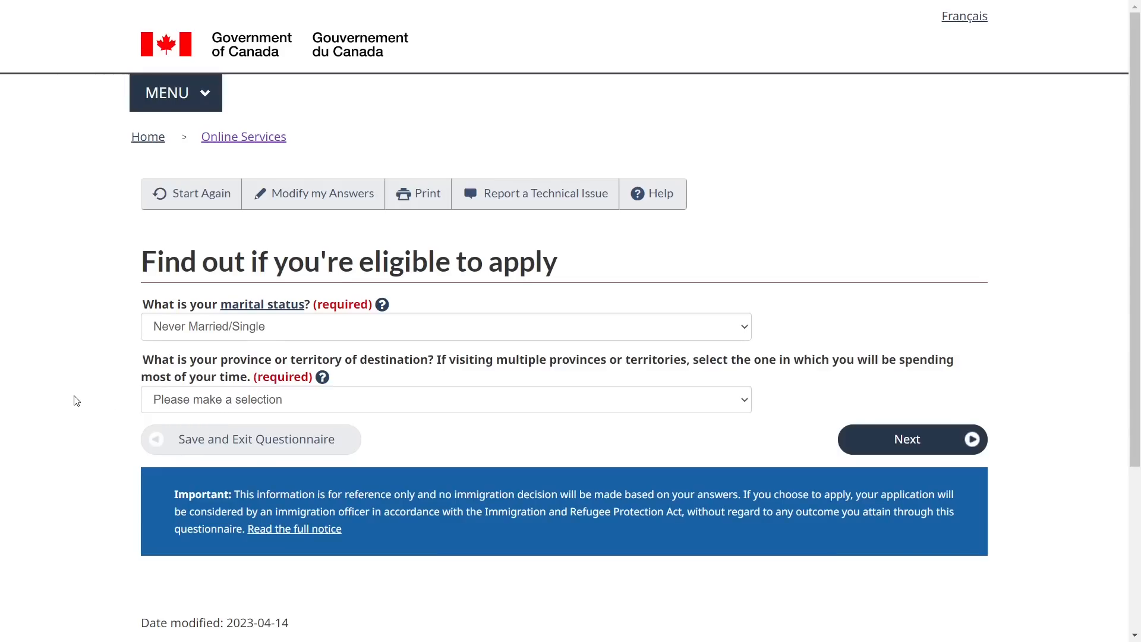
{"action": "left_click", "coordinate": [188, 402]}
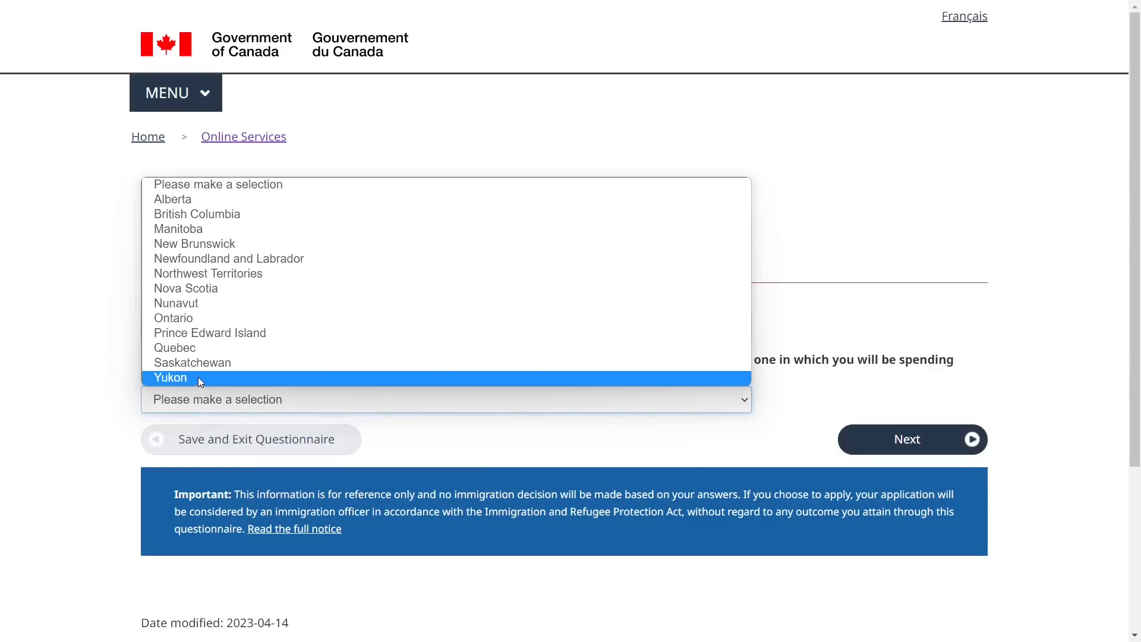
{"action": "left_click", "coordinate": [178, 318]}
{"action": "left_click", "coordinate": [938, 438]}
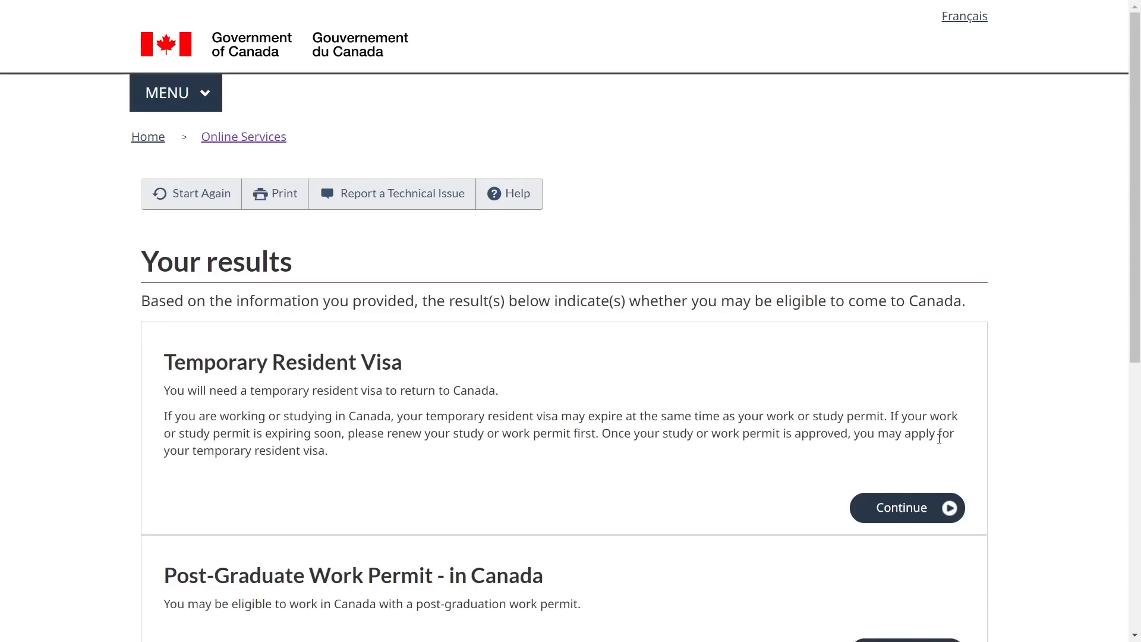
{"action": "scroll", "coordinate": [731, 429], "scroll_direction": "down", "scroll_amount": 1}
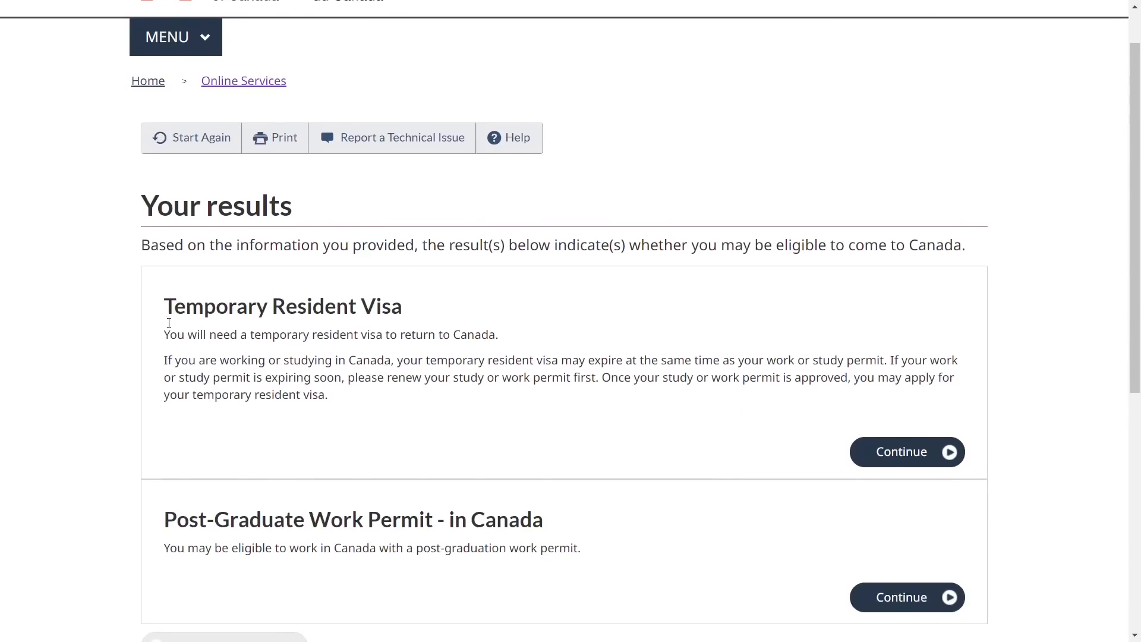
{"action": "left_click_drag", "start_coordinate": [169, 300], "coordinate": [403, 584]}
{"action": "left_click", "coordinate": [332, 550]}
{"action": "left_click_drag", "start_coordinate": [171, 519], "coordinate": [561, 519]}
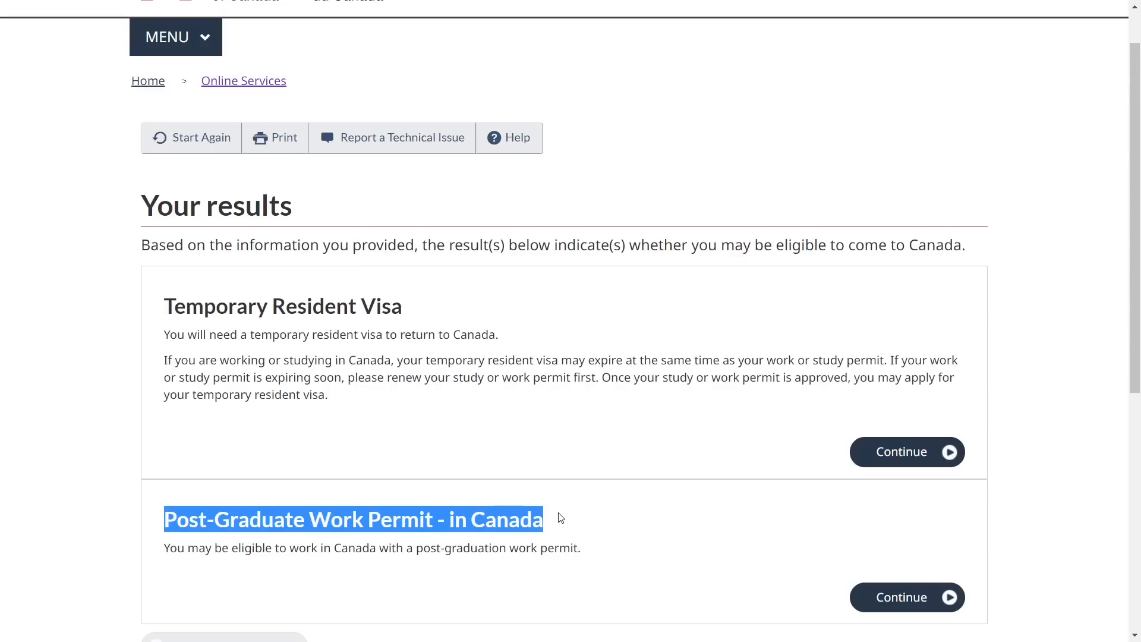
{"action": "left_click", "coordinate": [400, 469]}
{"action": "left_click_drag", "start_coordinate": [174, 306], "coordinate": [414, 315]}
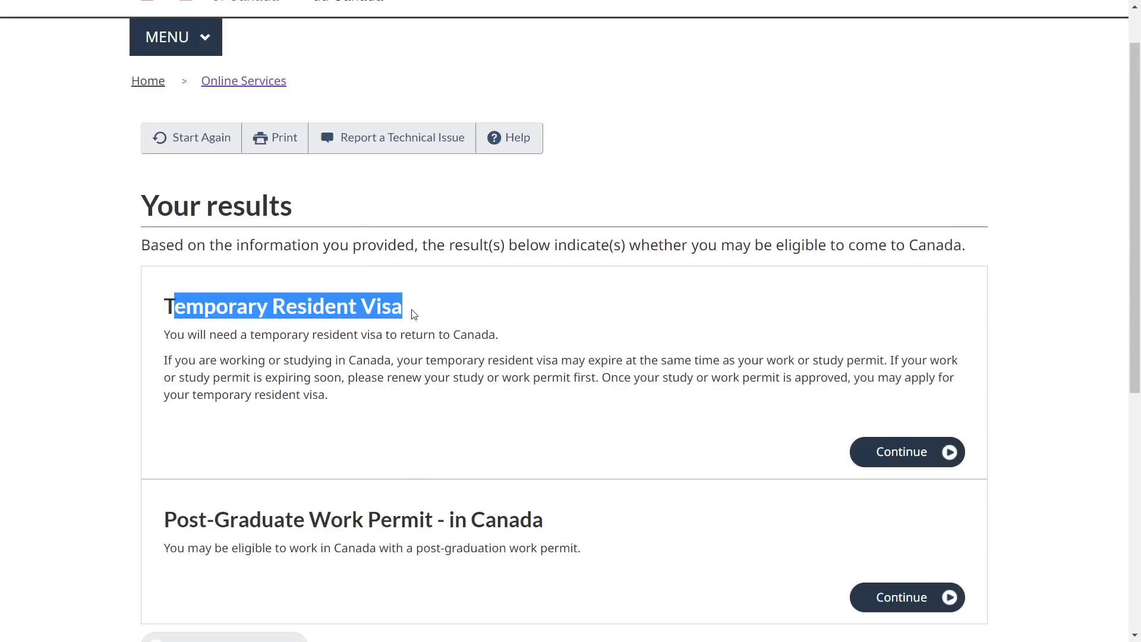
{"action": "left_click", "coordinate": [604, 430]}
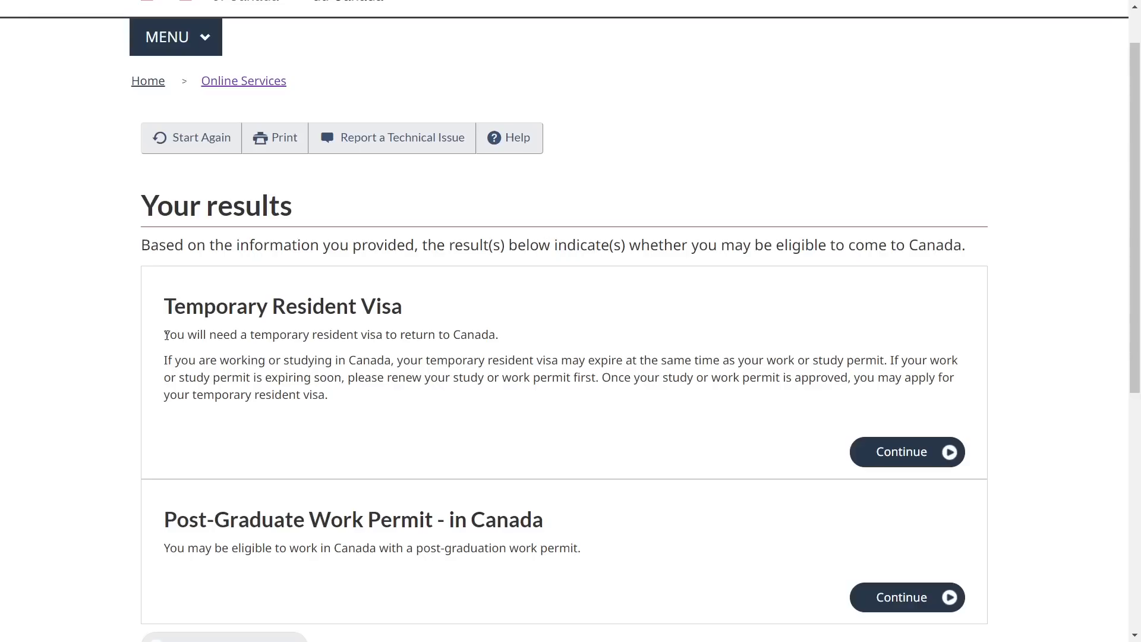
{"action": "left_click_drag", "start_coordinate": [166, 334], "coordinate": [499, 331]}
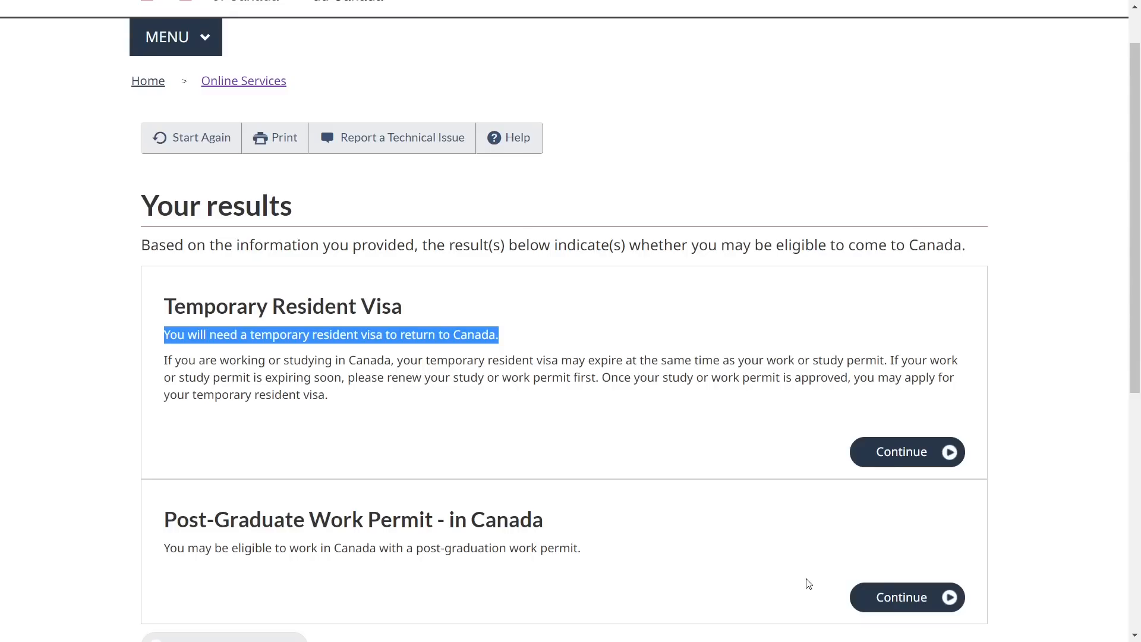
{"action": "left_click", "coordinate": [806, 532]}
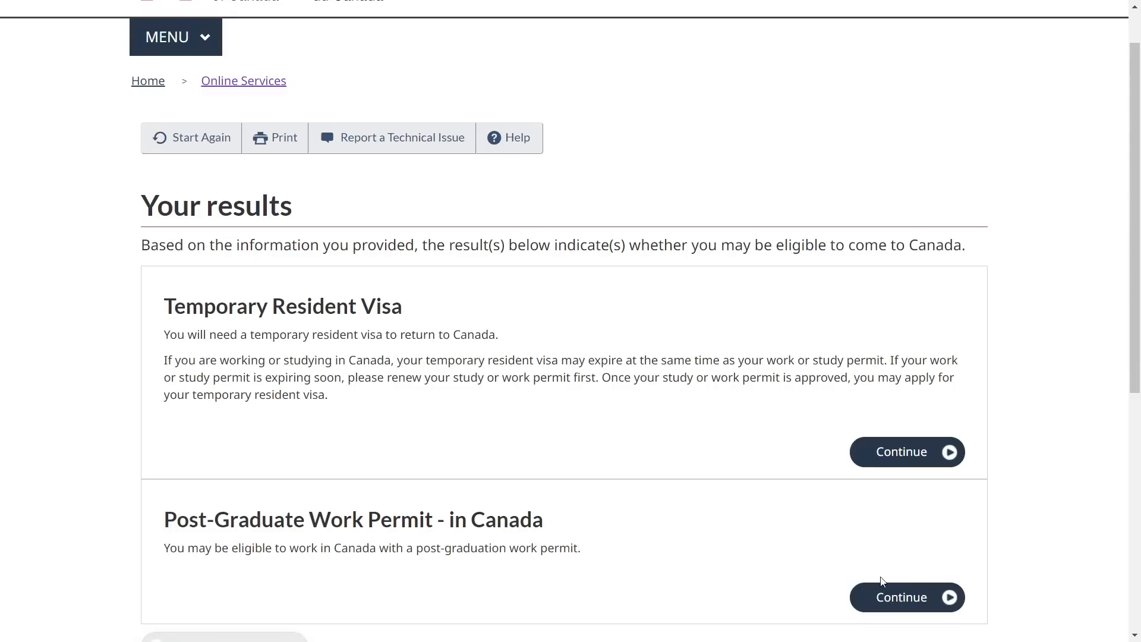
Continue from the Post-Graduate Work Permit result and answer Yes to the completion letter question
{"action": "left_click", "coordinate": [891, 596]}
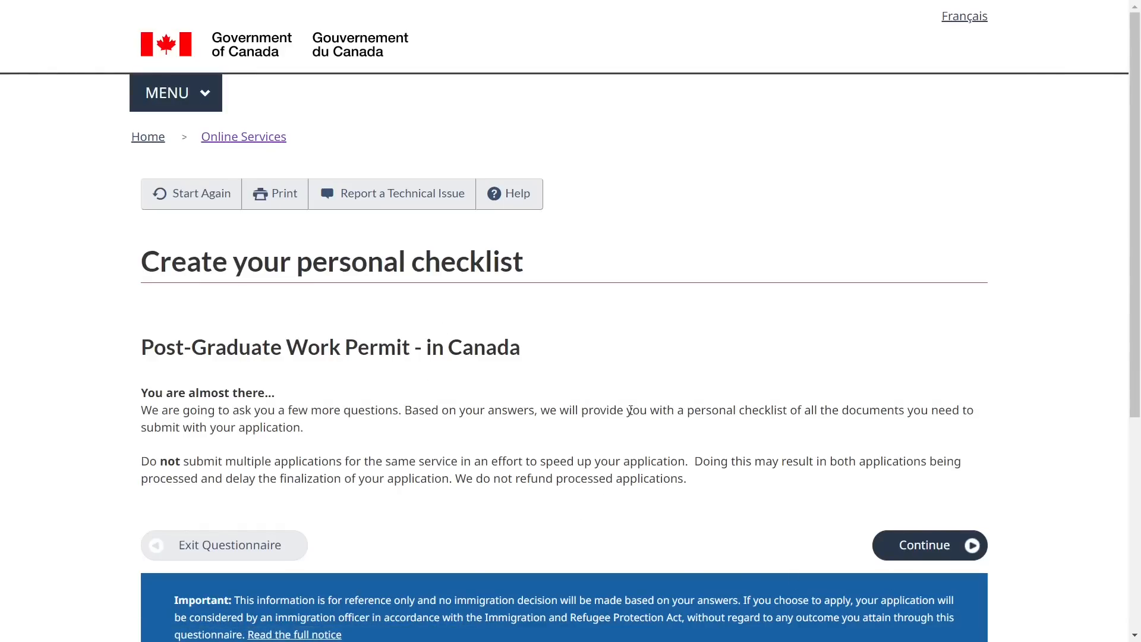
{"action": "left_click", "coordinate": [928, 545]}
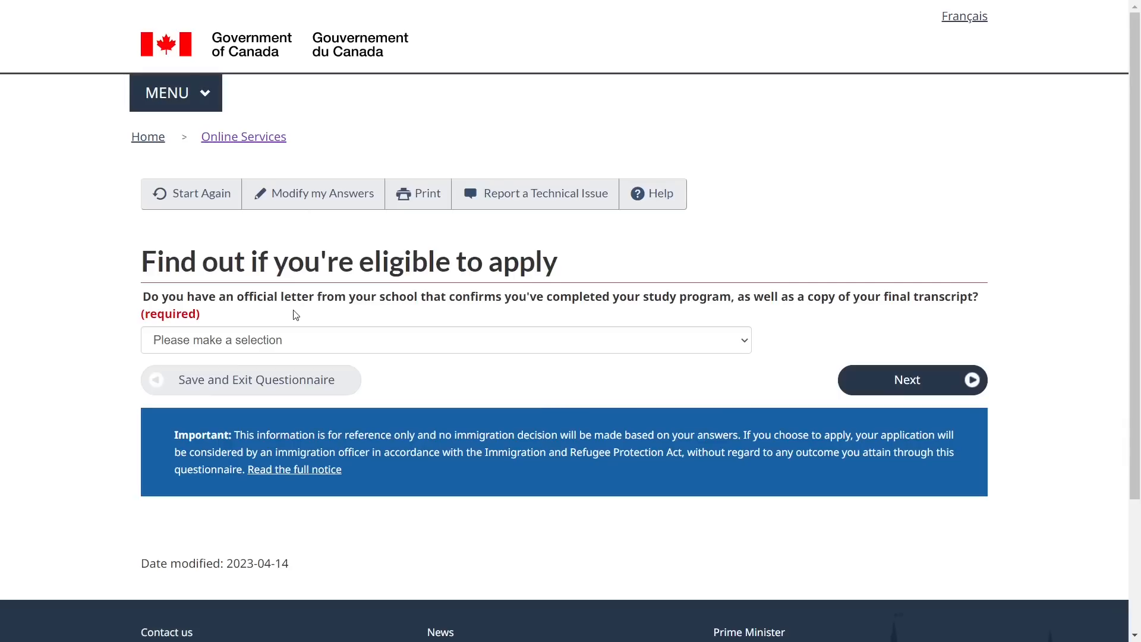
{"action": "left_click_drag", "start_coordinate": [144, 299], "coordinate": [973, 298]}
{"action": "left_click", "coordinate": [472, 309]}
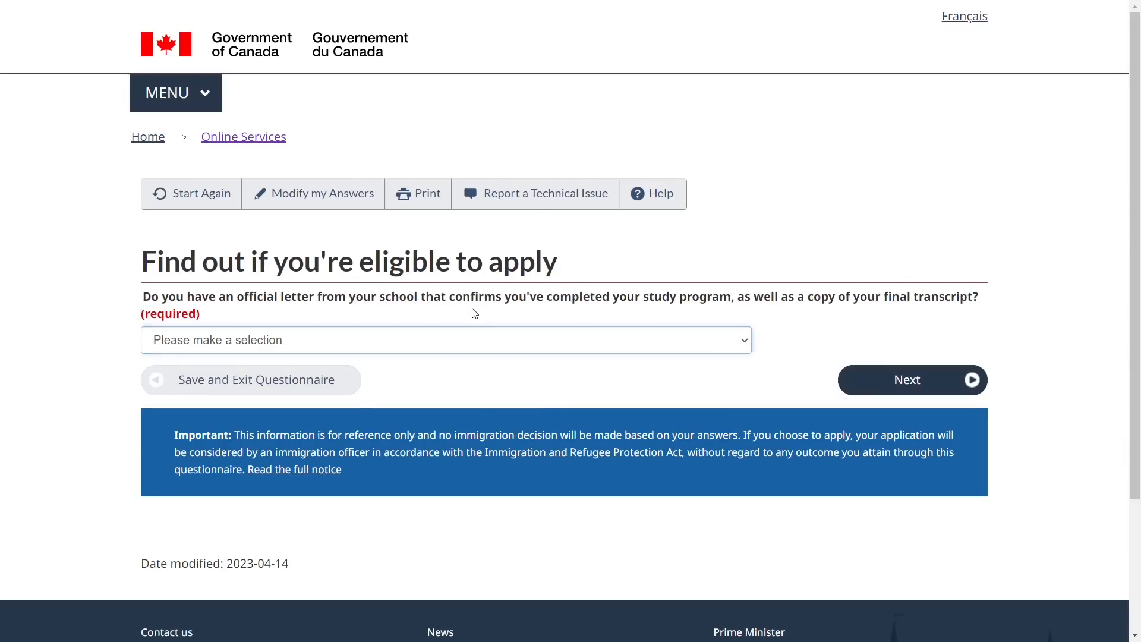
{"action": "left_click", "coordinate": [381, 347]}
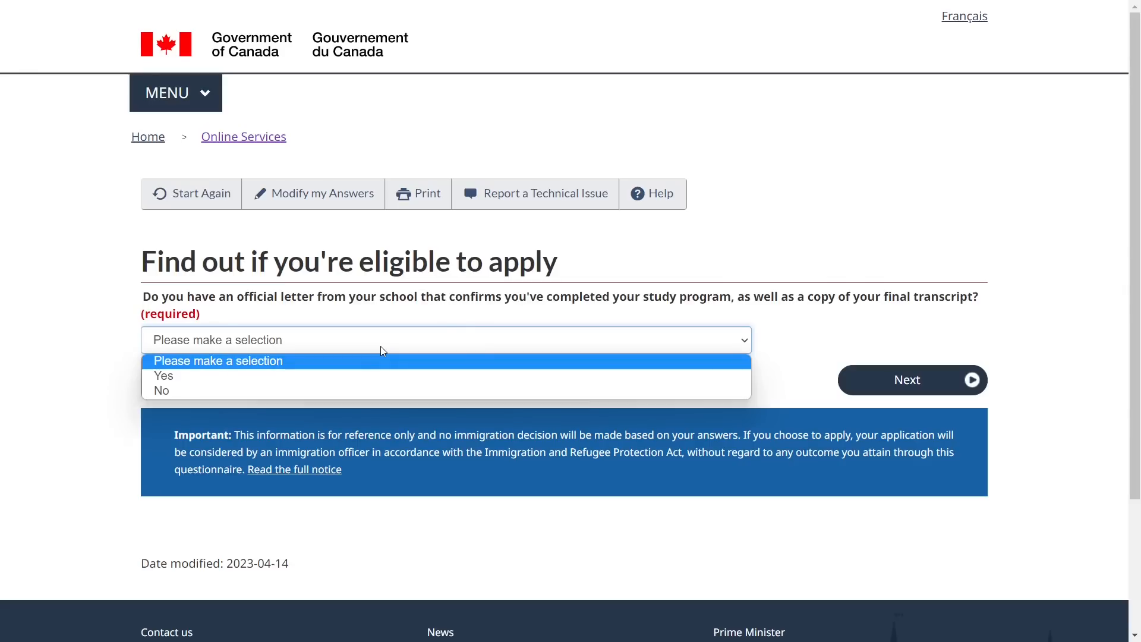
{"action": "left_click", "coordinate": [360, 377]}
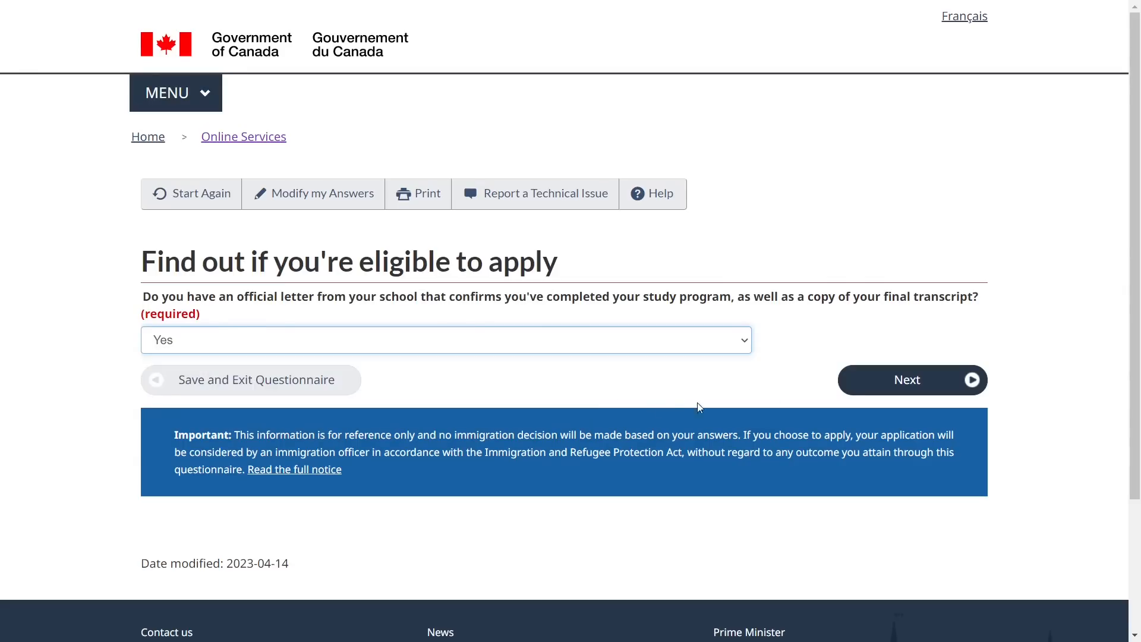
{"action": "left_click", "coordinate": [931, 386]}
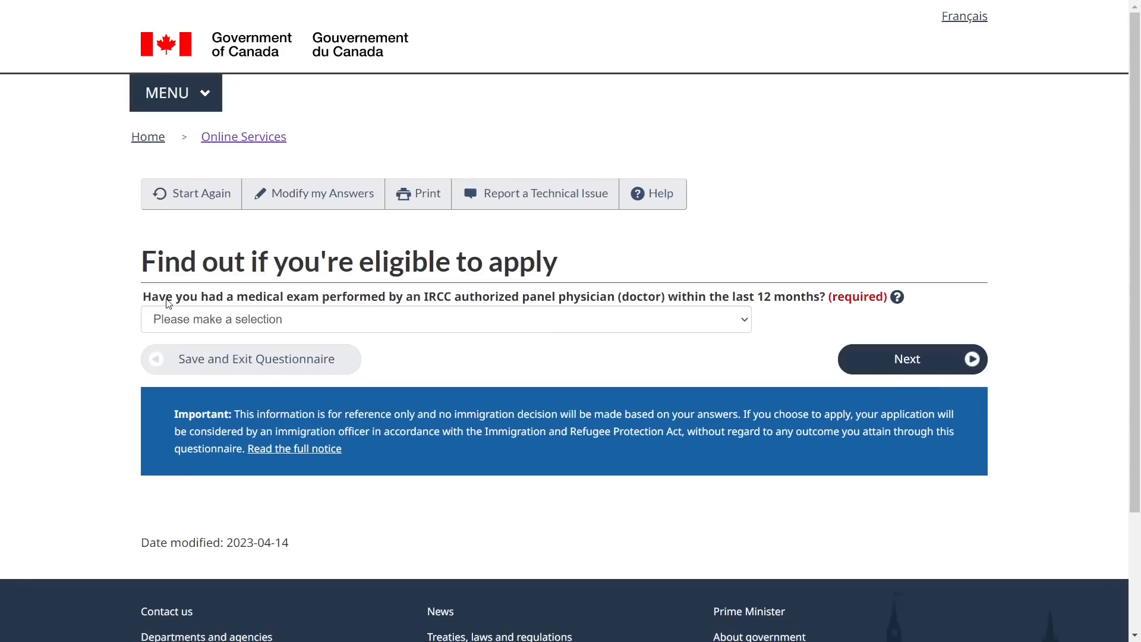
Answer No to an IRCC panel physician medical exam within 12 months and continue
{"action": "left_click_drag", "start_coordinate": [145, 297], "coordinate": [825, 287]}
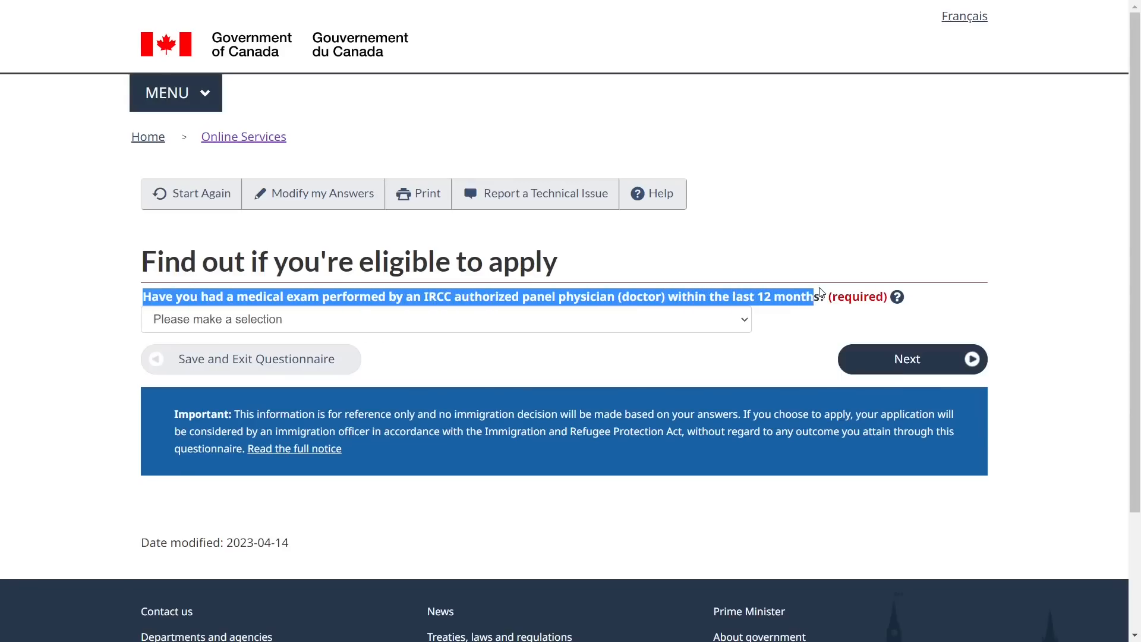
{"action": "left_click", "coordinate": [668, 320]}
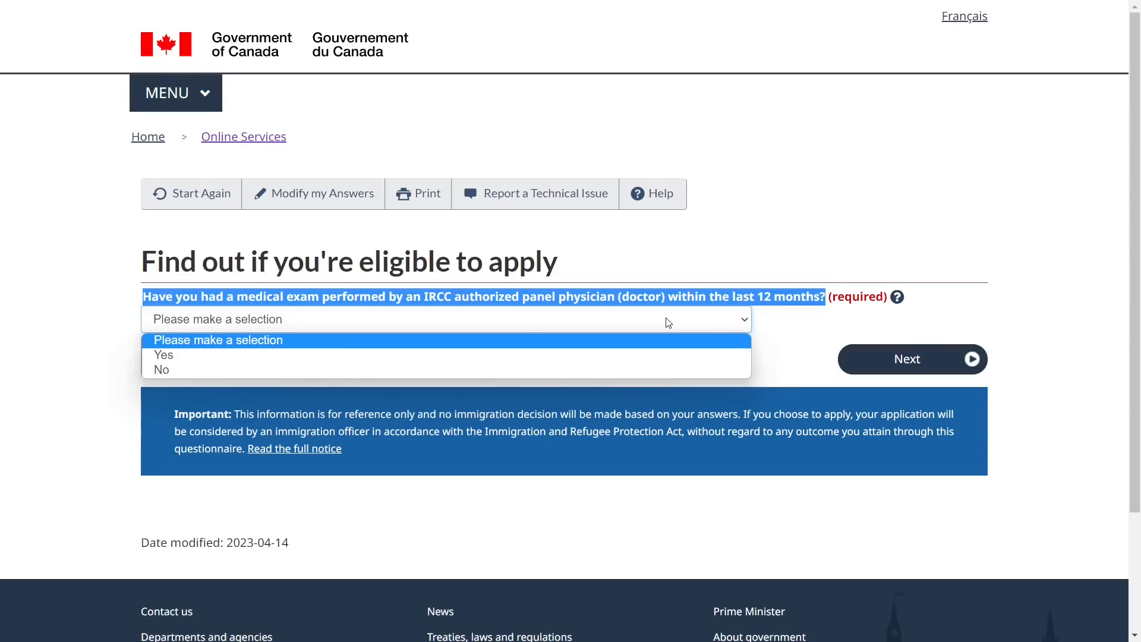
{"action": "left_click", "coordinate": [641, 370]}
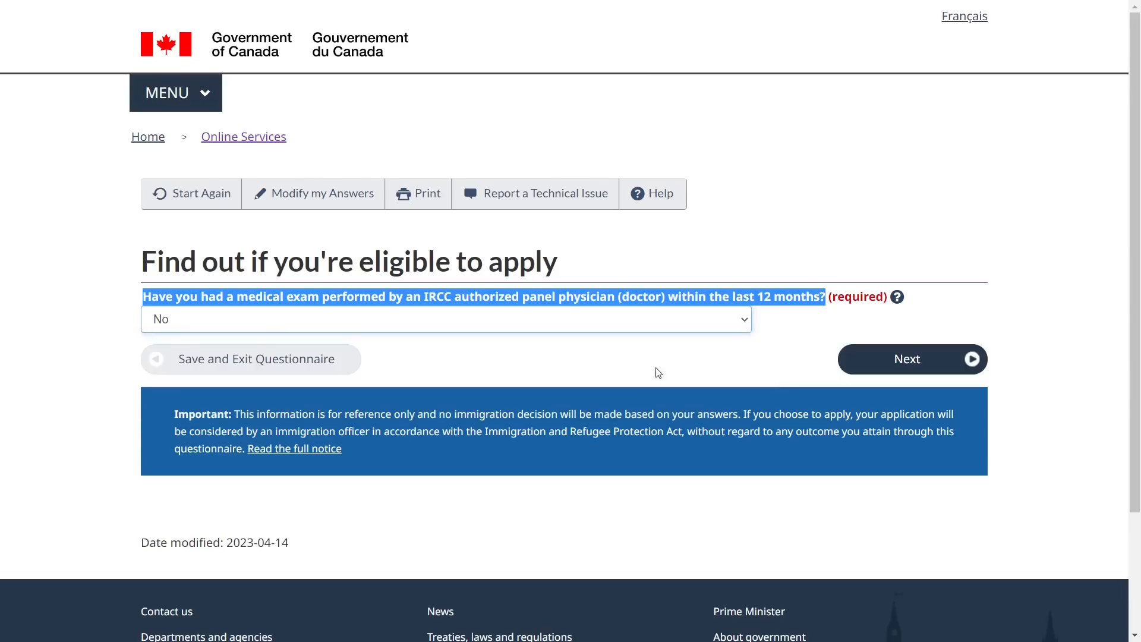
{"action": "left_click", "coordinate": [891, 360]}
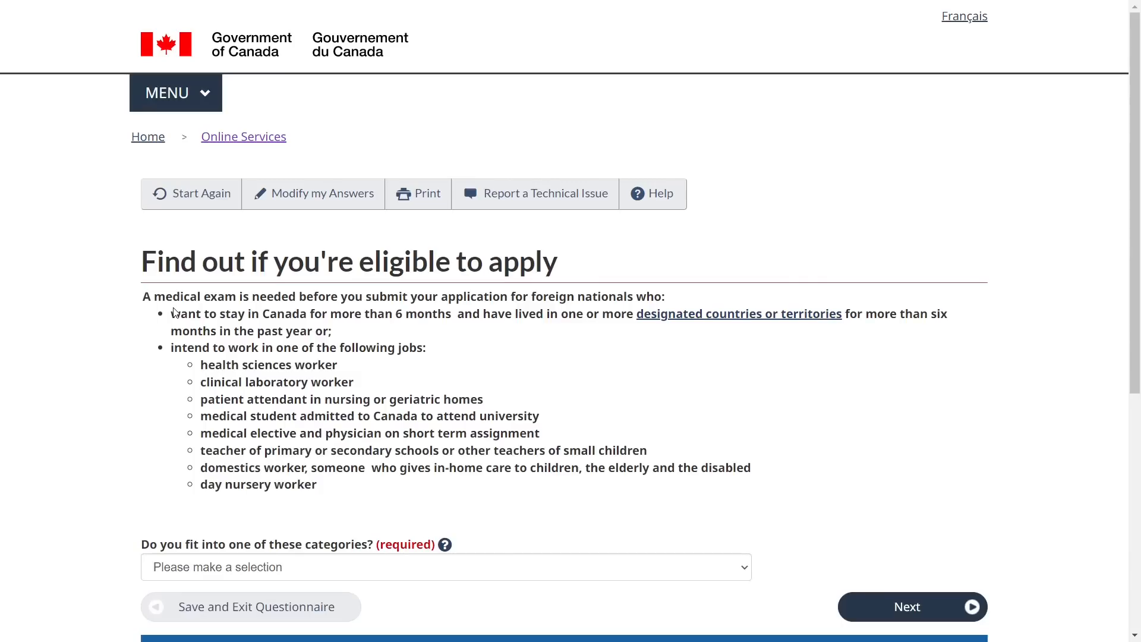
Answer No to 'Do you fit into one of these categories?' after reading the medical-exam conditions, and continue
{"action": "left_click_drag", "start_coordinate": [171, 314], "coordinate": [343, 337]}
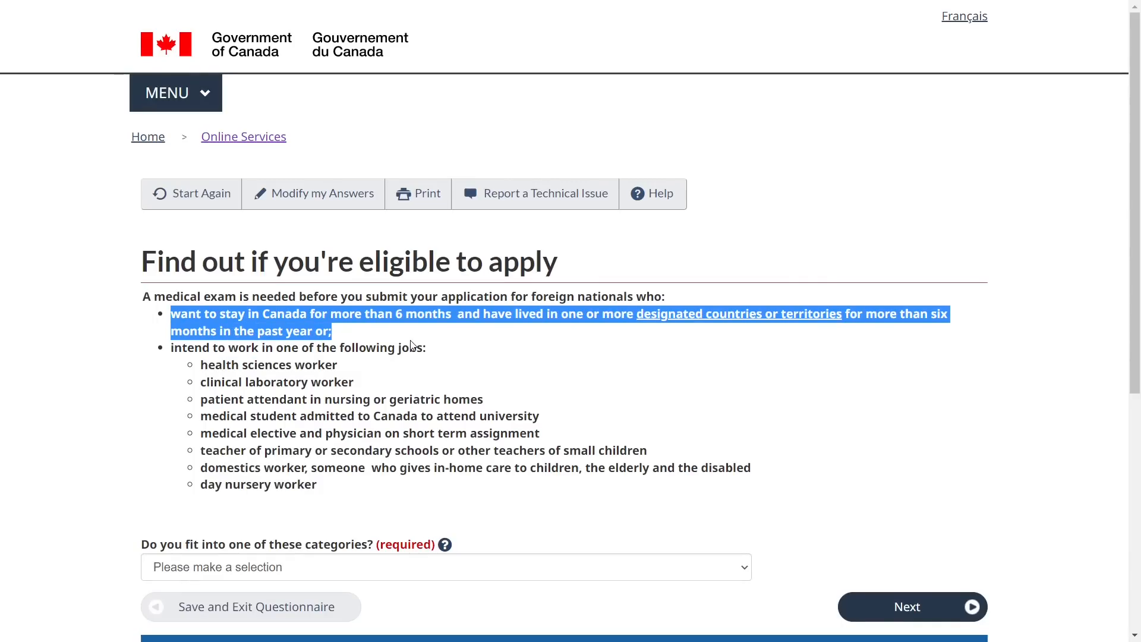
{"action": "left_click", "coordinate": [684, 360]}
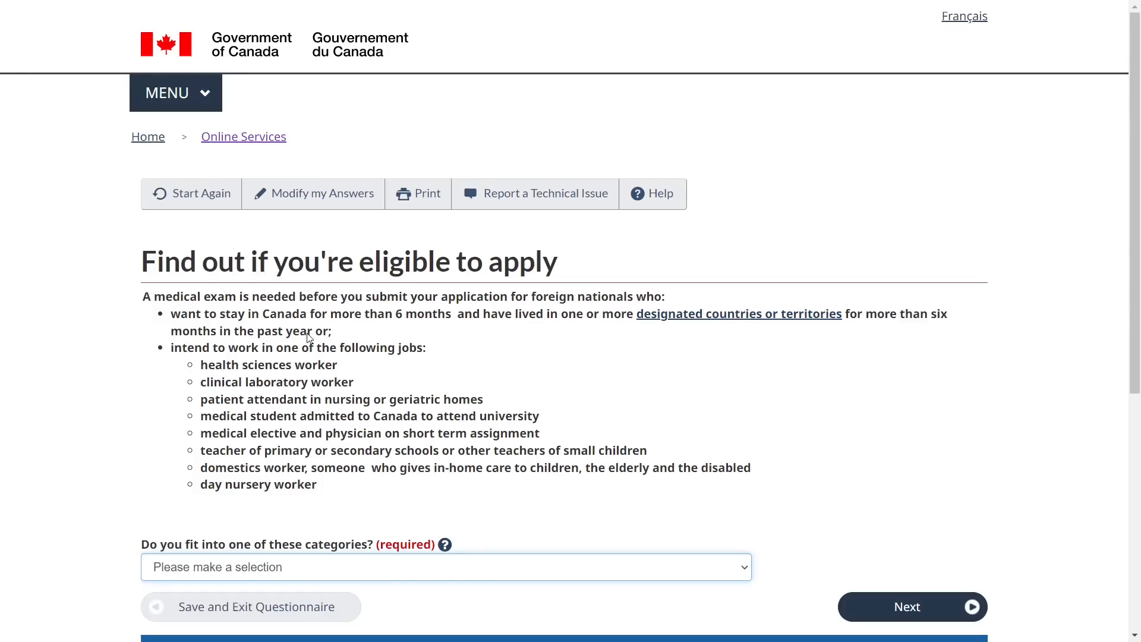
{"action": "left_click_drag", "start_coordinate": [308, 334], "coordinate": [425, 357]}
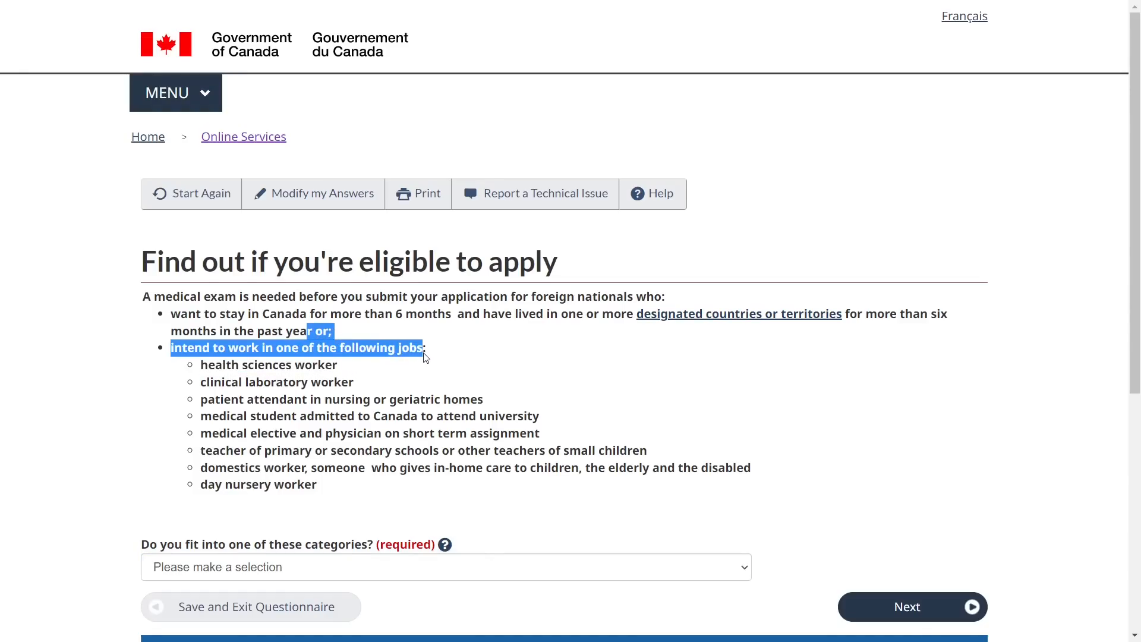
{"action": "left_click", "coordinate": [223, 464]}
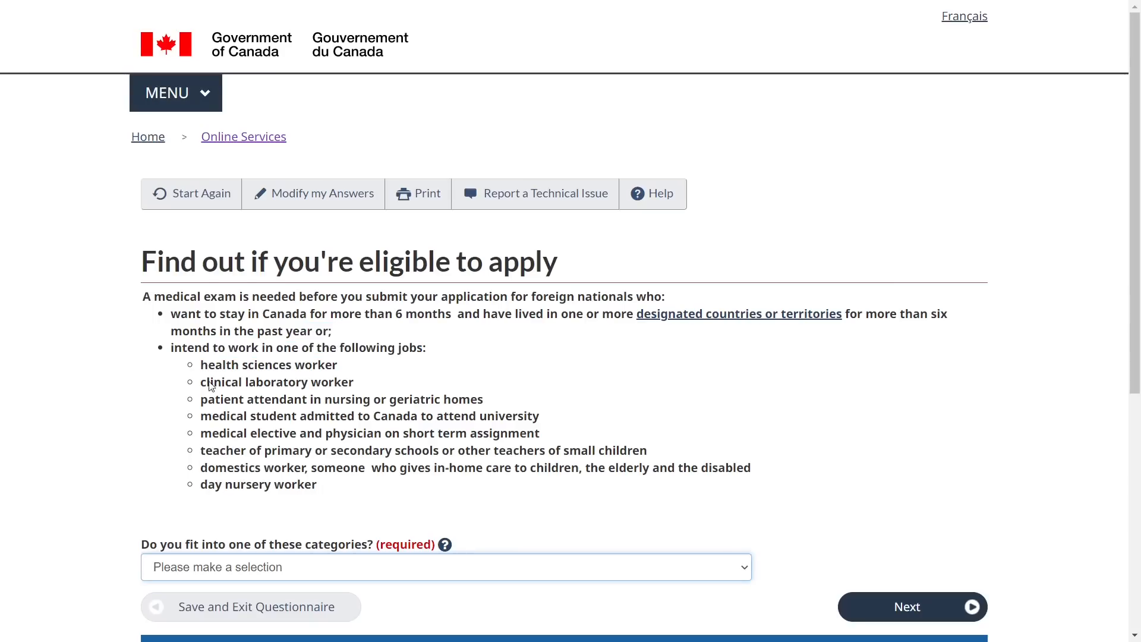
{"action": "scroll", "coordinate": [208, 472], "scroll_direction": "down", "scroll_amount": 1}
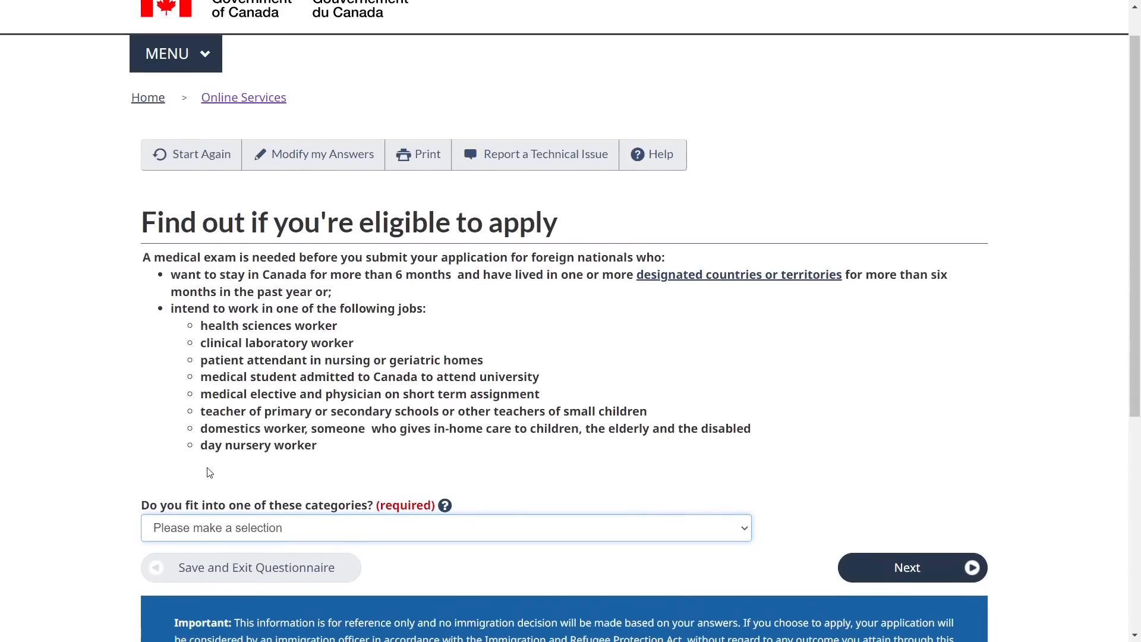
{"action": "left_click", "coordinate": [191, 528]}
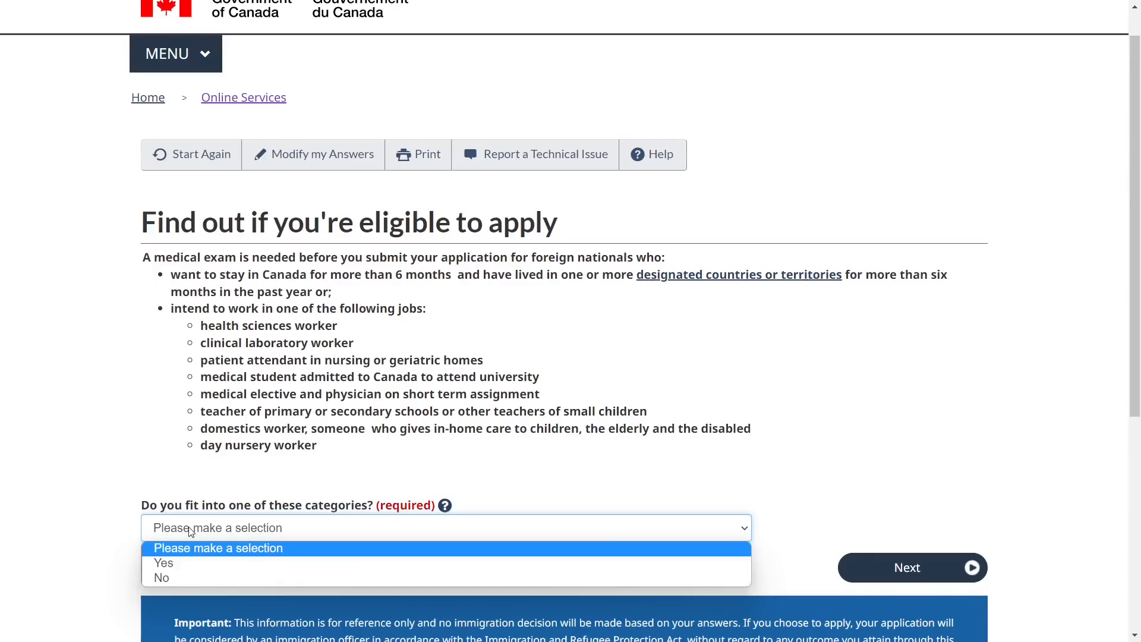
{"action": "left_click", "coordinate": [194, 578]}
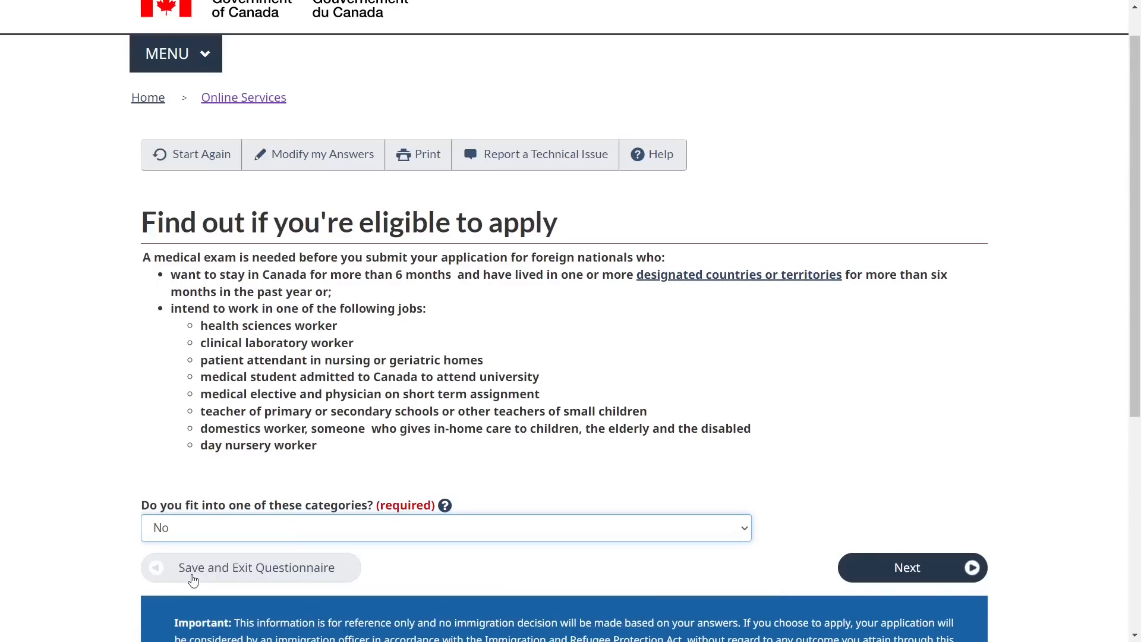
{"action": "left_click", "coordinate": [865, 568]}
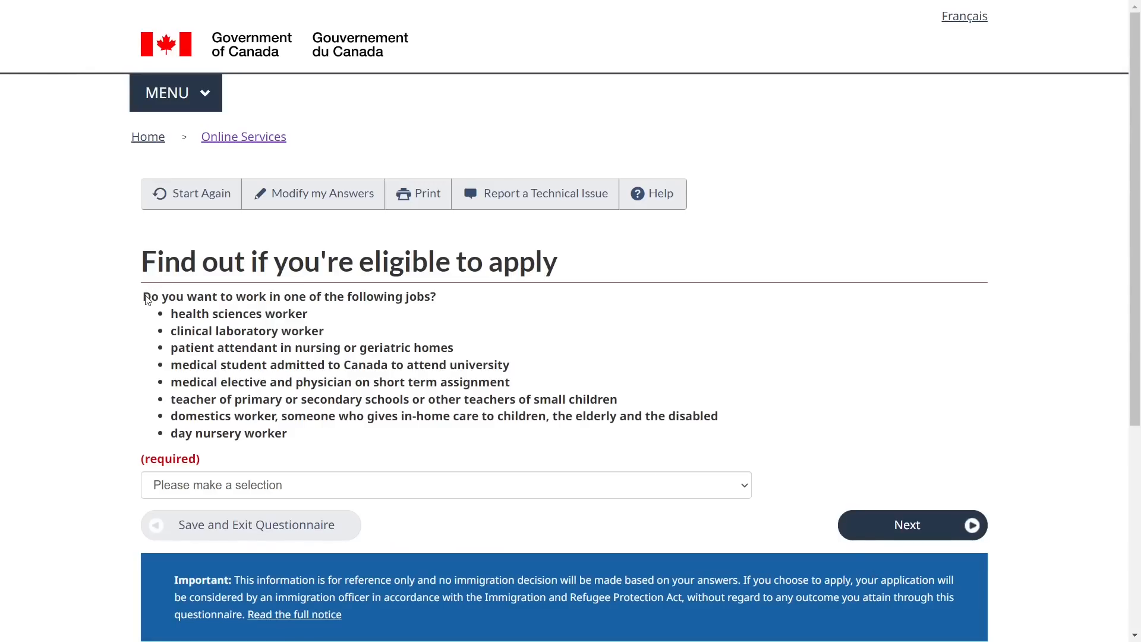
Answer No to the question about working in the listed jobs, and continue
{"action": "triple_click", "coordinate": [391, 291]}
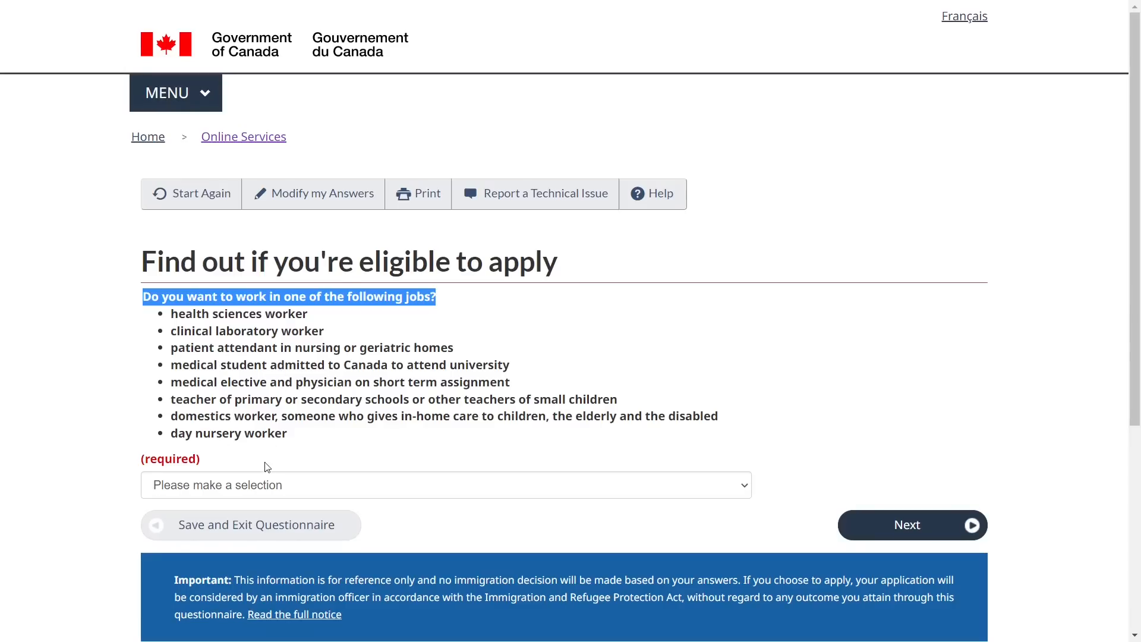
{"action": "left_click", "coordinate": [265, 481]}
{"action": "left_click", "coordinate": [254, 533]}
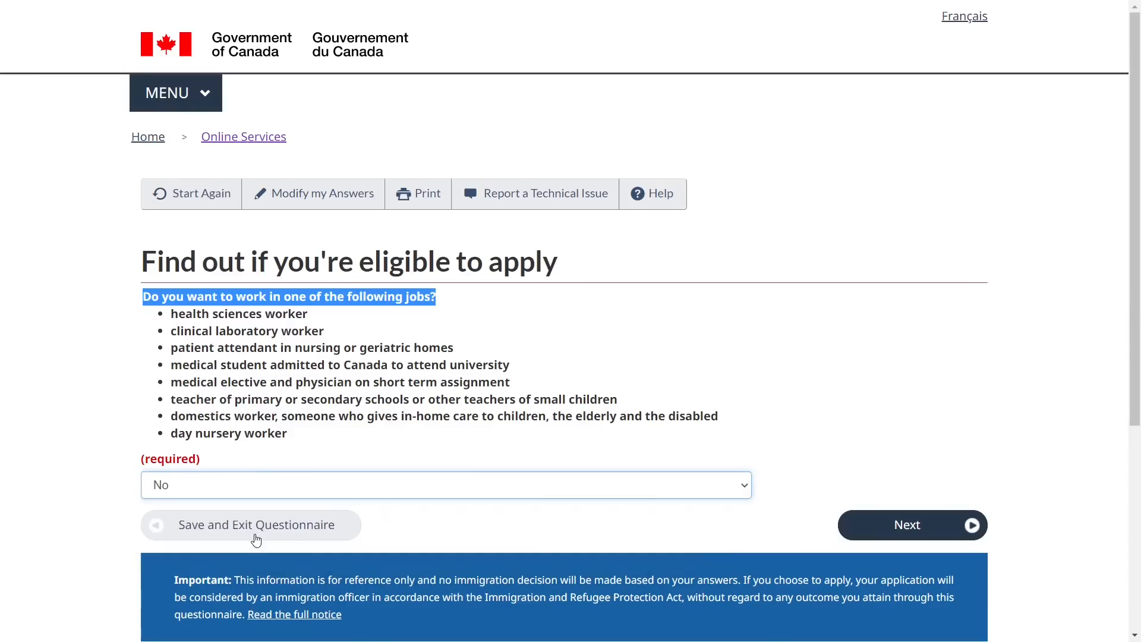
{"action": "left_click", "coordinate": [882, 526]}
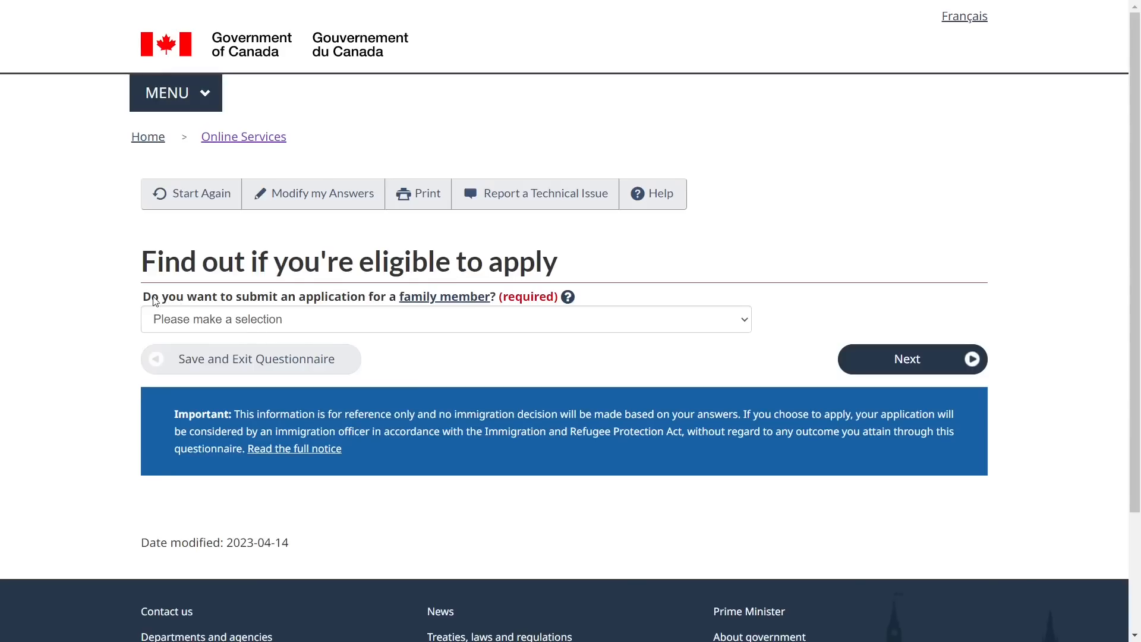
Choose No from the dropdown for applying on behalf of a family member, then go to the next question
{"action": "left_click_drag", "start_coordinate": [145, 298], "coordinate": [505, 299]}
{"action": "left_click", "coordinate": [656, 265]}
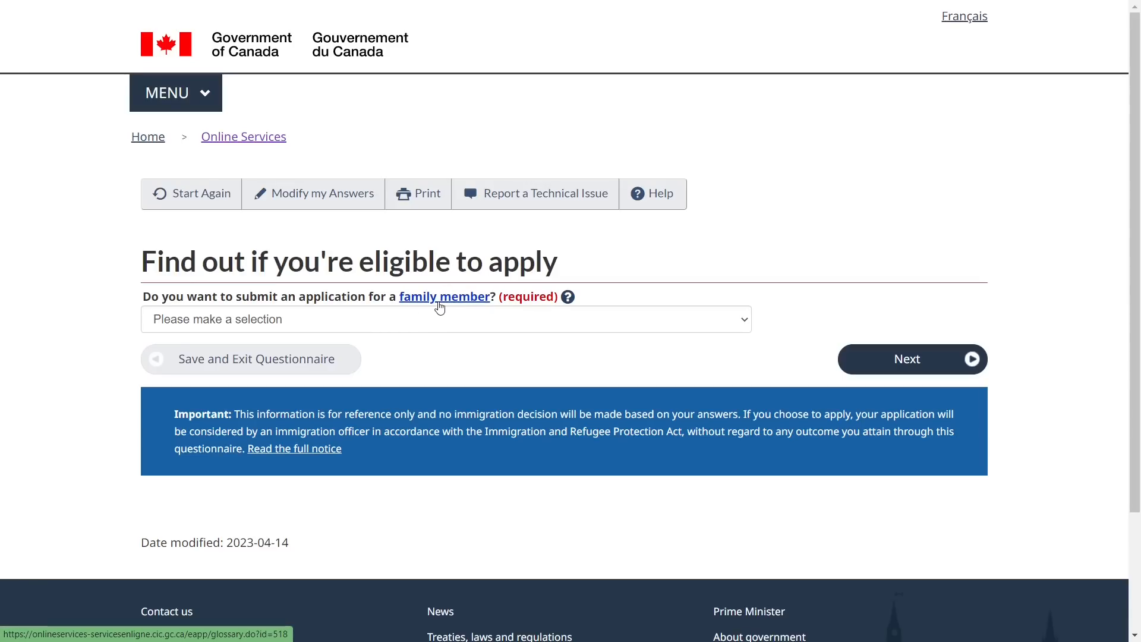
{"action": "left_click", "coordinate": [413, 319]}
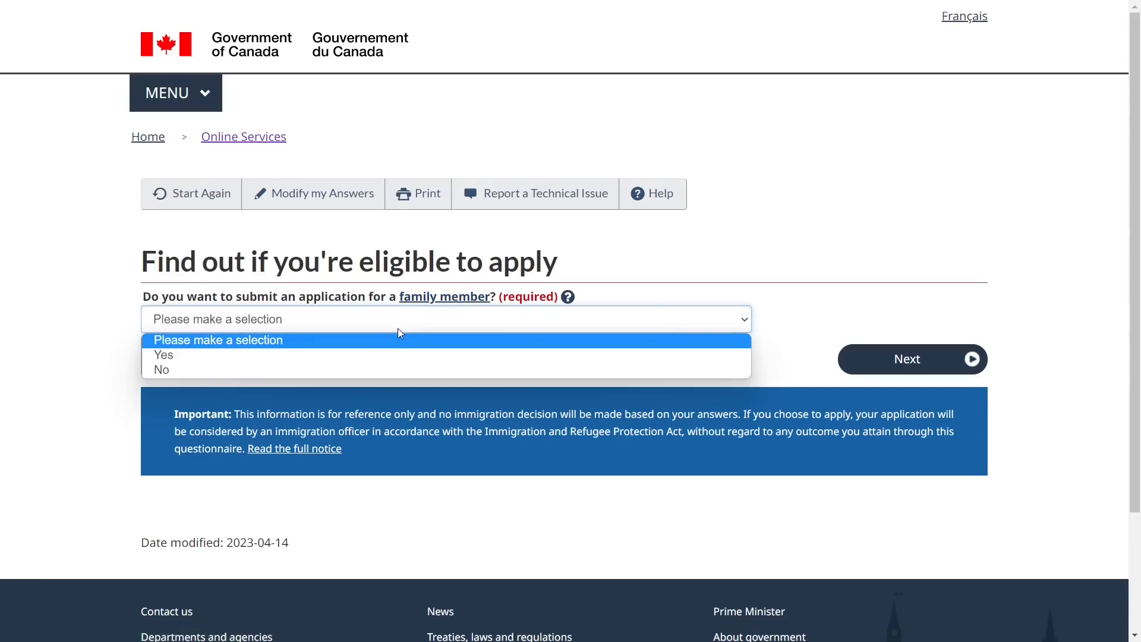
{"action": "left_click", "coordinate": [380, 371]}
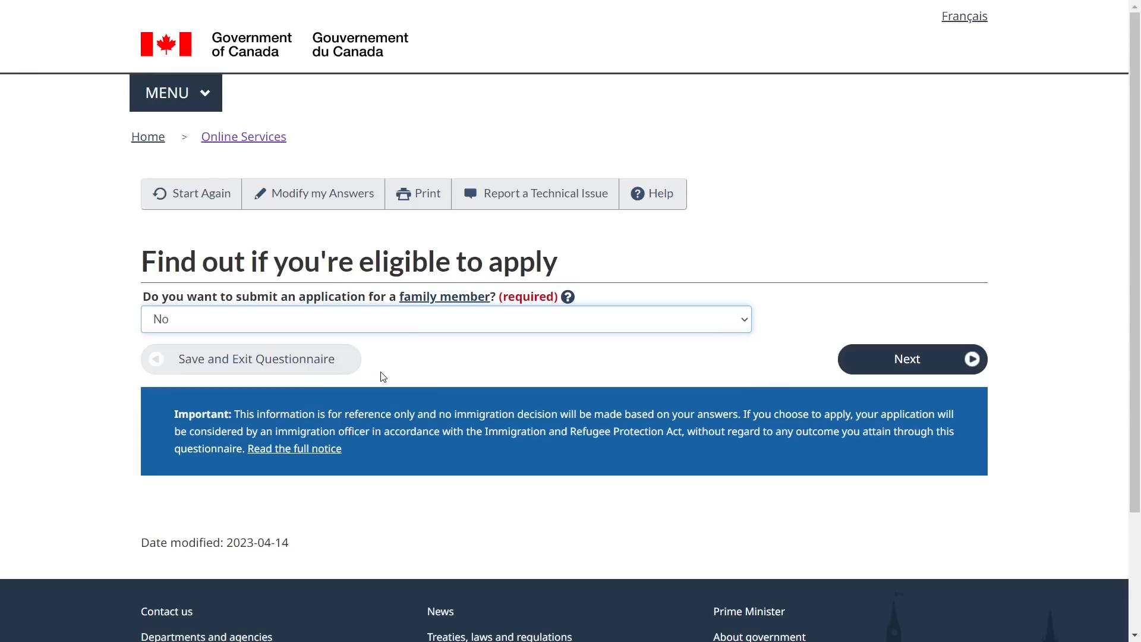
{"action": "left_click", "coordinate": [904, 358]}
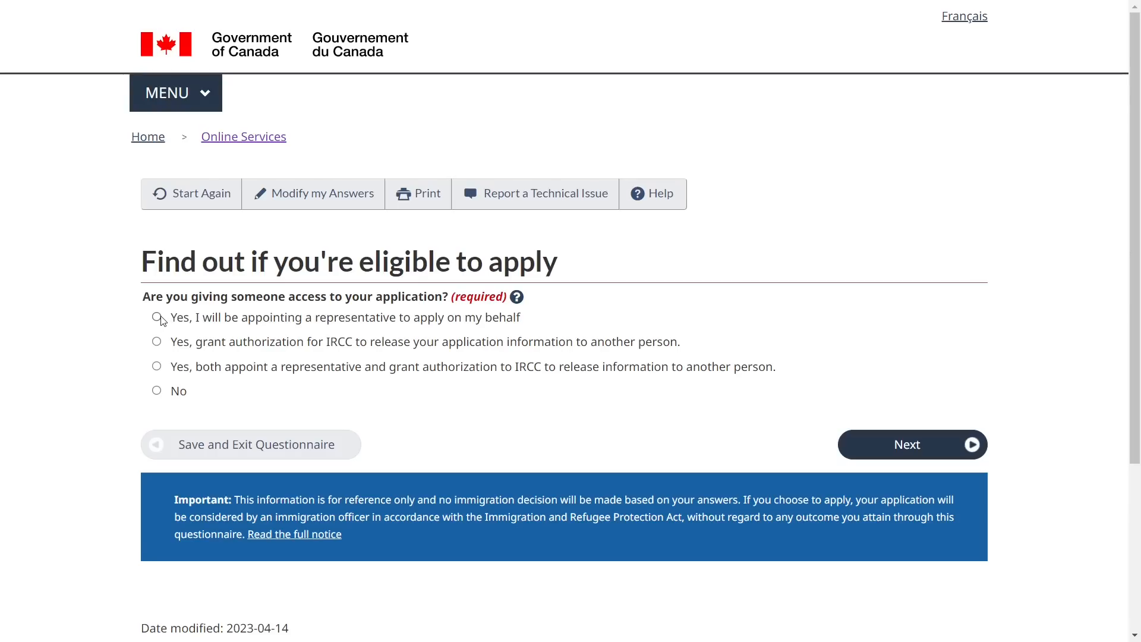
Answer No to giving someone else access to your application
{"action": "left_click", "coordinate": [158, 393]}
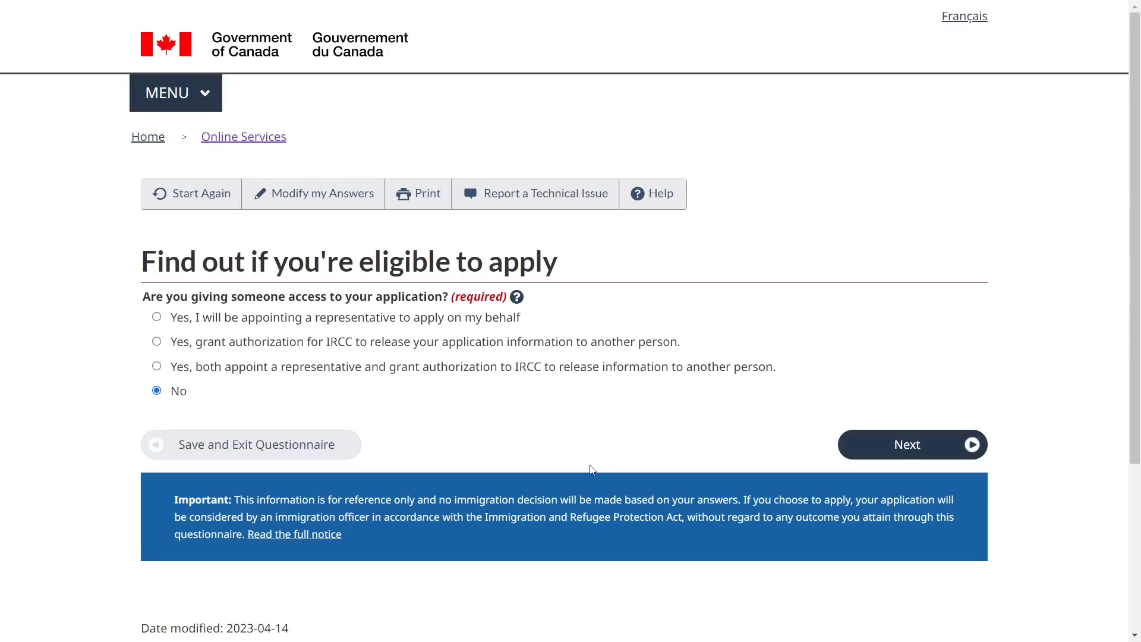
Answer Yes to having already given biometrics, and continue
{"action": "left_click", "coordinate": [922, 447]}
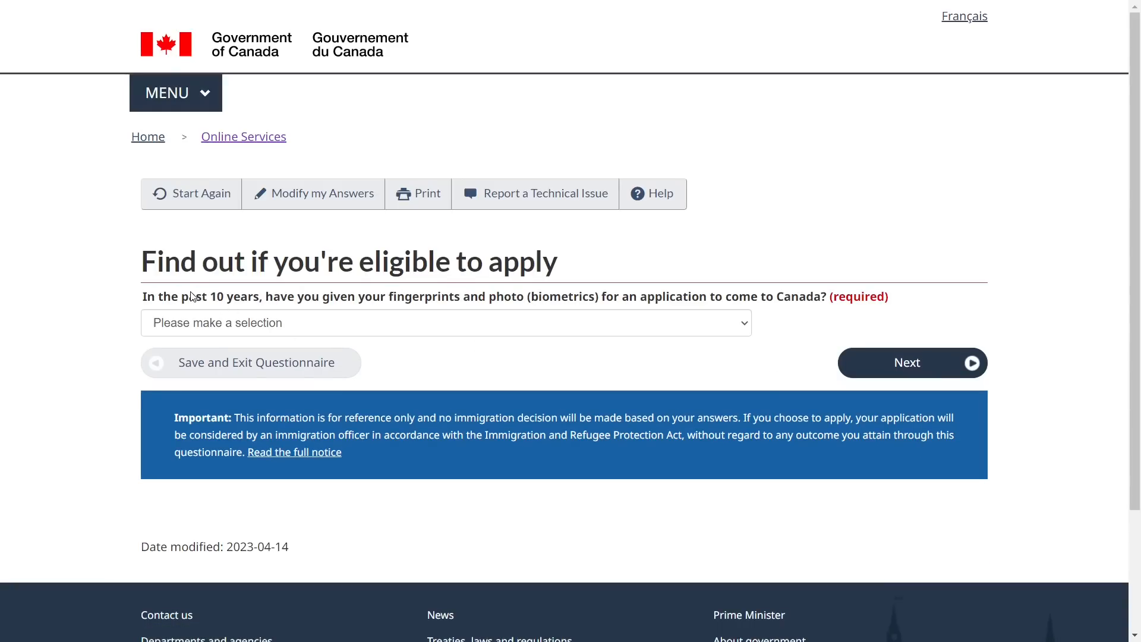
{"action": "double_click", "coordinate": [192, 296]}
{"action": "triple_click", "coordinate": [192, 295]}
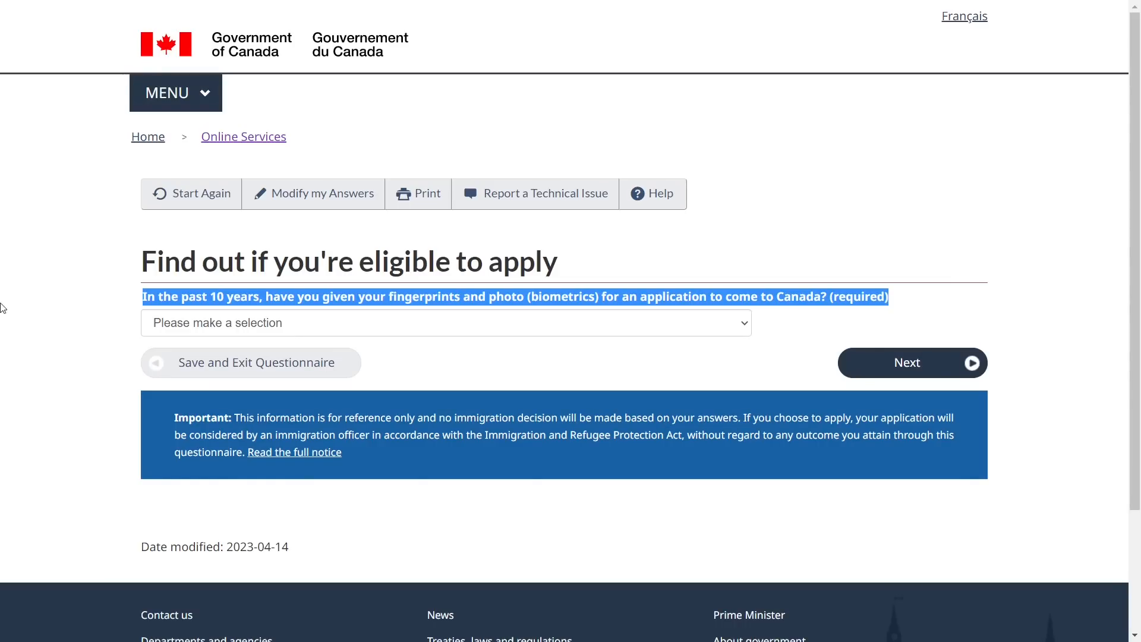
{"action": "left_click", "coordinate": [58, 305]}
{"action": "left_click", "coordinate": [187, 325]}
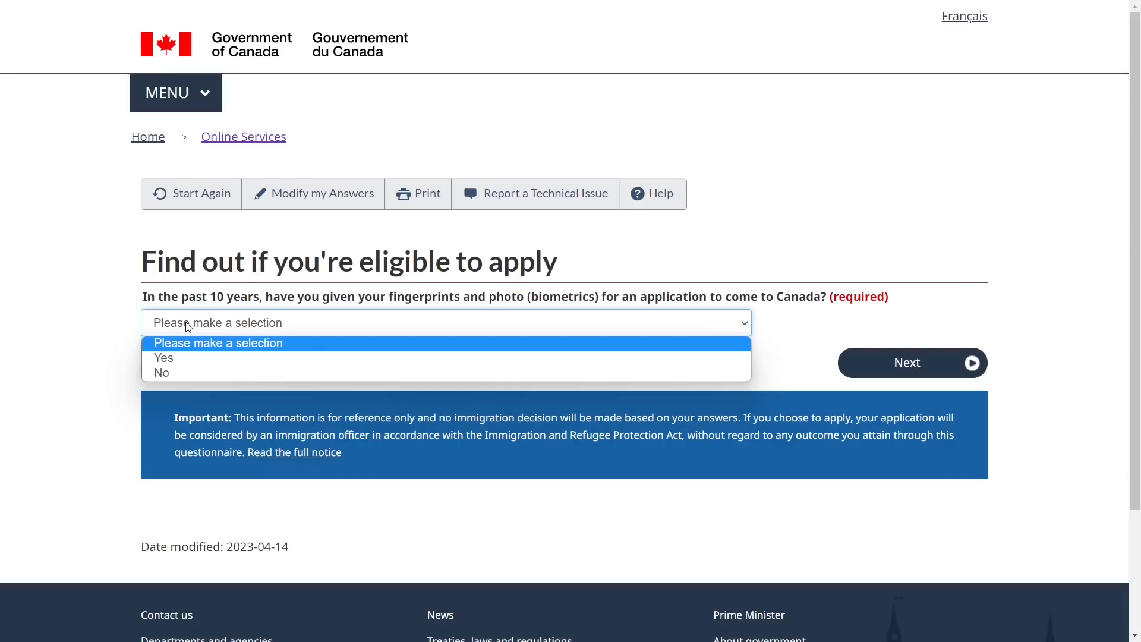
{"action": "left_click", "coordinate": [183, 357]}
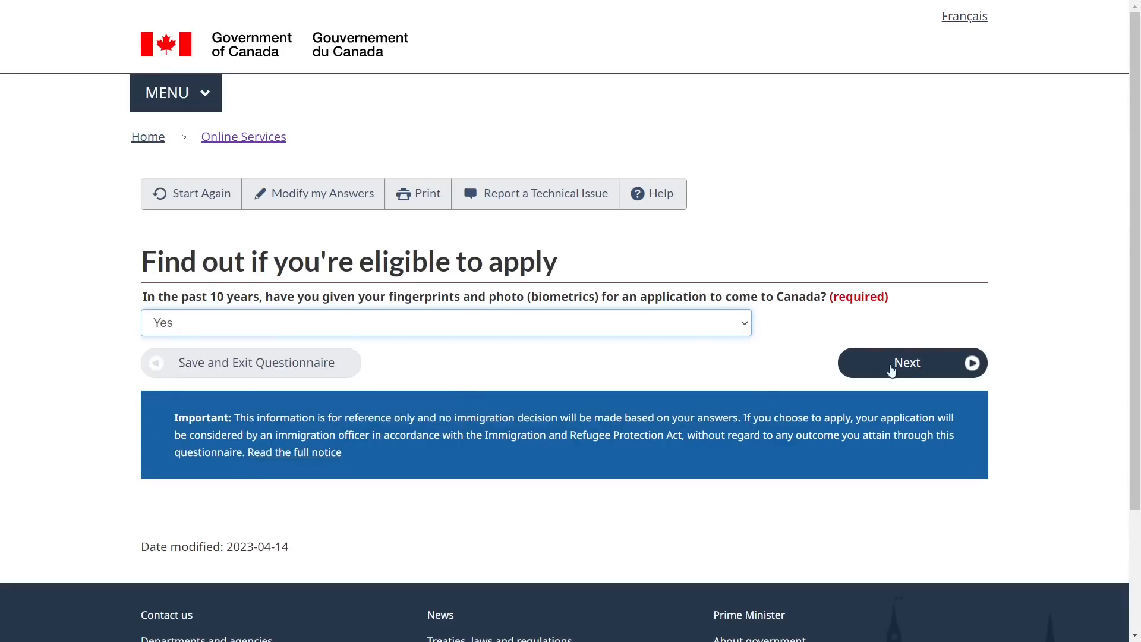
{"action": "left_click", "coordinate": [911, 370]}
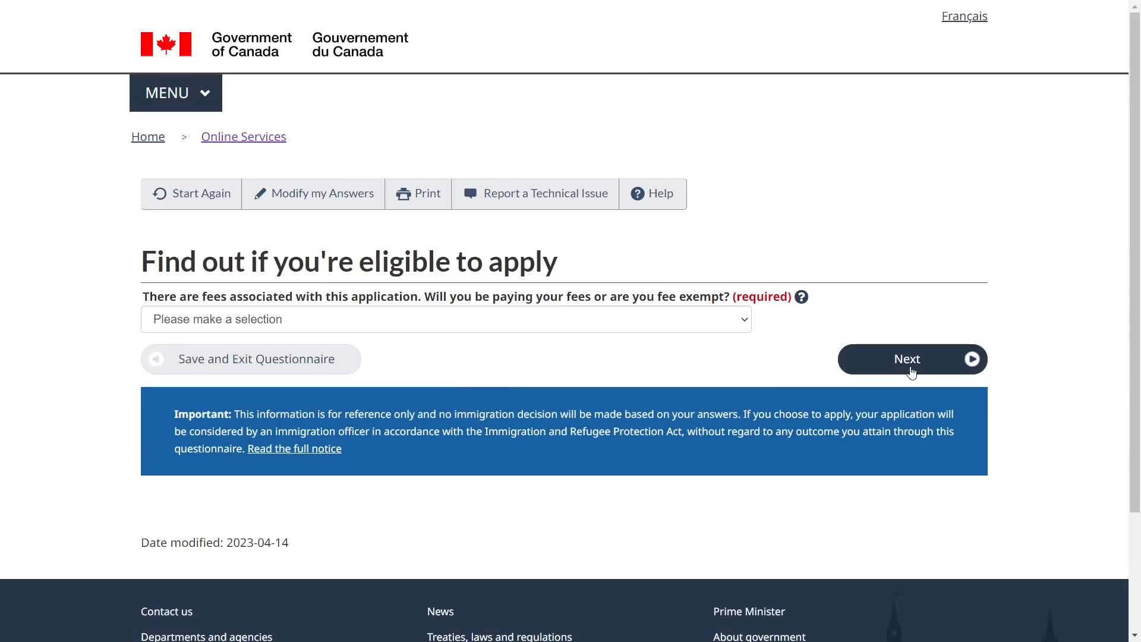
Answer Yes to paying the application fees, and continue
{"action": "triple_click", "coordinate": [233, 296]}
{"action": "left_click", "coordinate": [214, 319]}
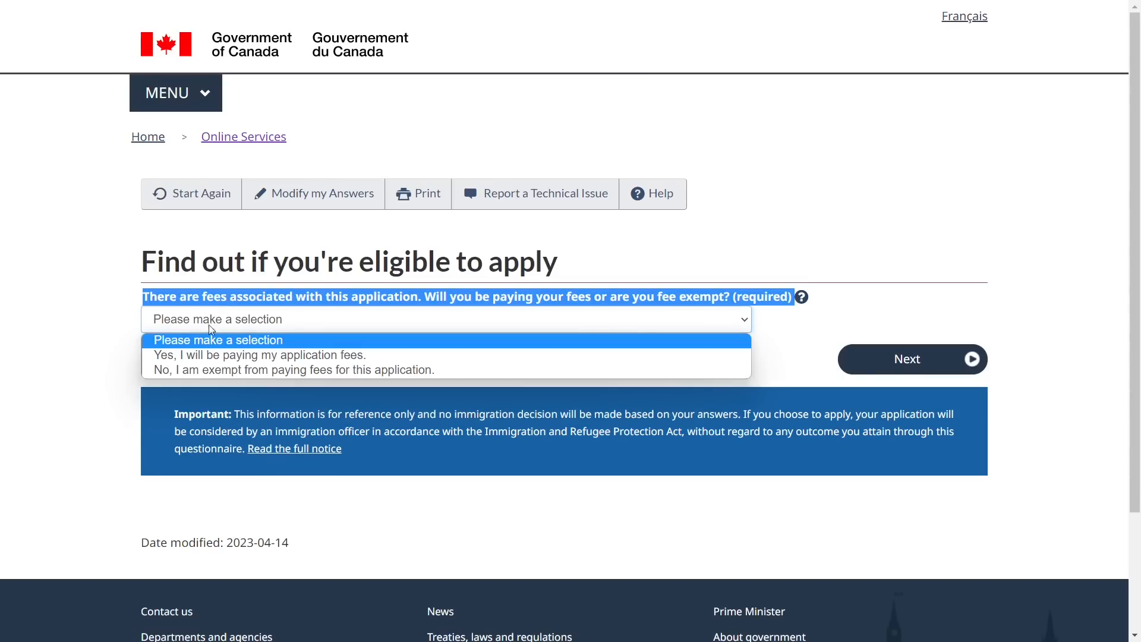
{"action": "left_click", "coordinate": [211, 357]}
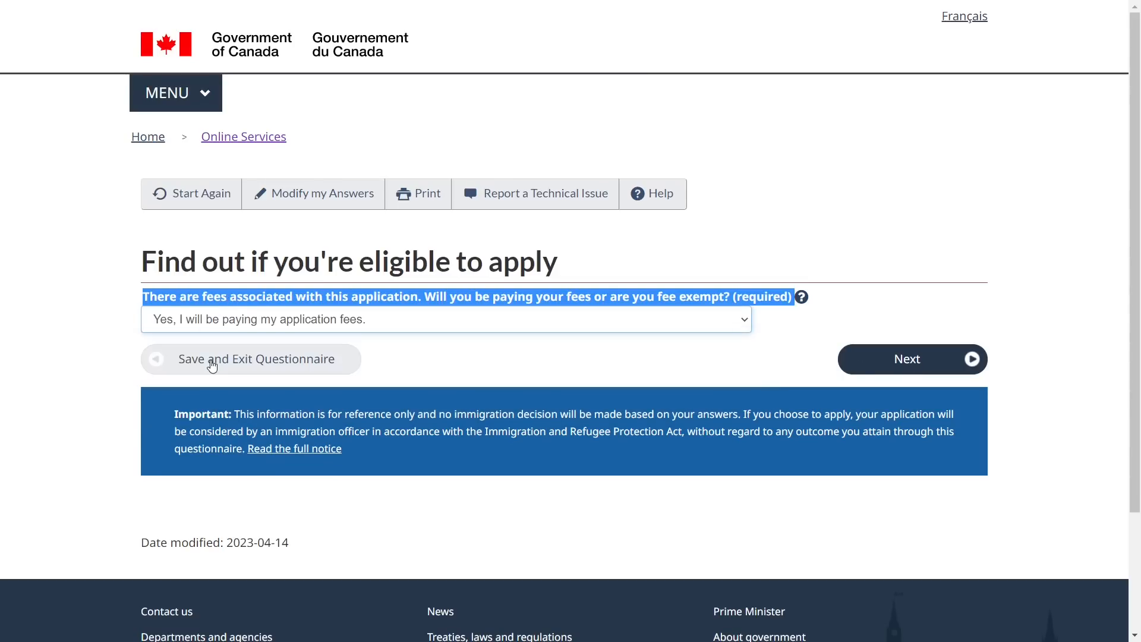
{"action": "left_click", "coordinate": [896, 371]}
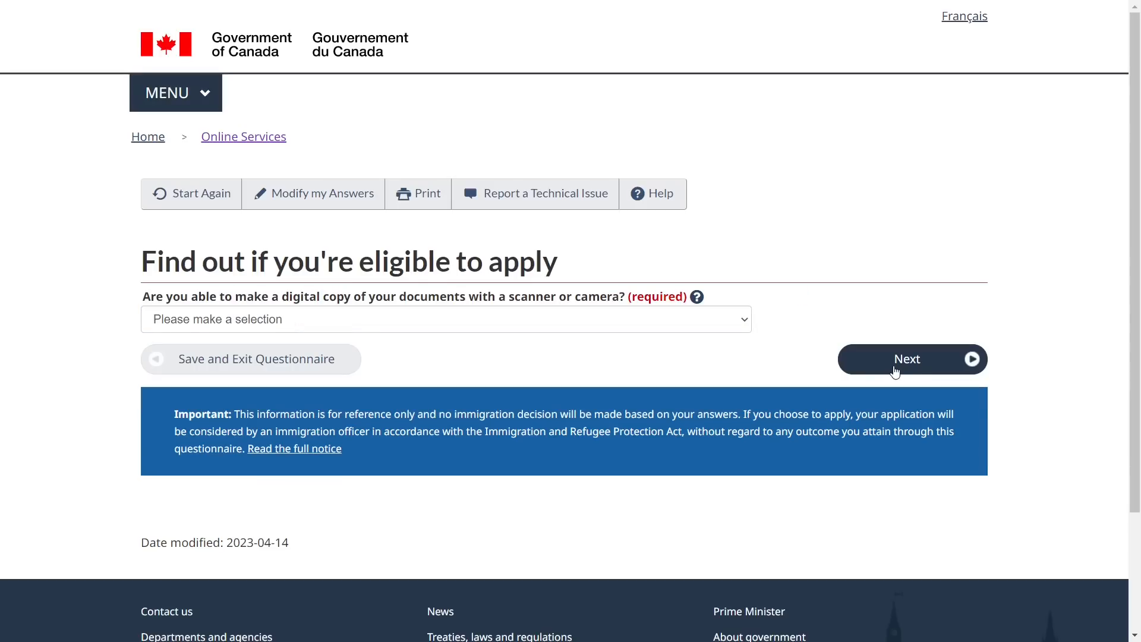
Answer Yes to being able to make digital copies of documents, and continue
{"action": "double_click", "coordinate": [256, 303]}
{"action": "triple_click", "coordinate": [257, 303]}
{"action": "left_click", "coordinate": [440, 374]}
{"action": "left_click", "coordinate": [403, 321]}
{"action": "left_click", "coordinate": [391, 352]}
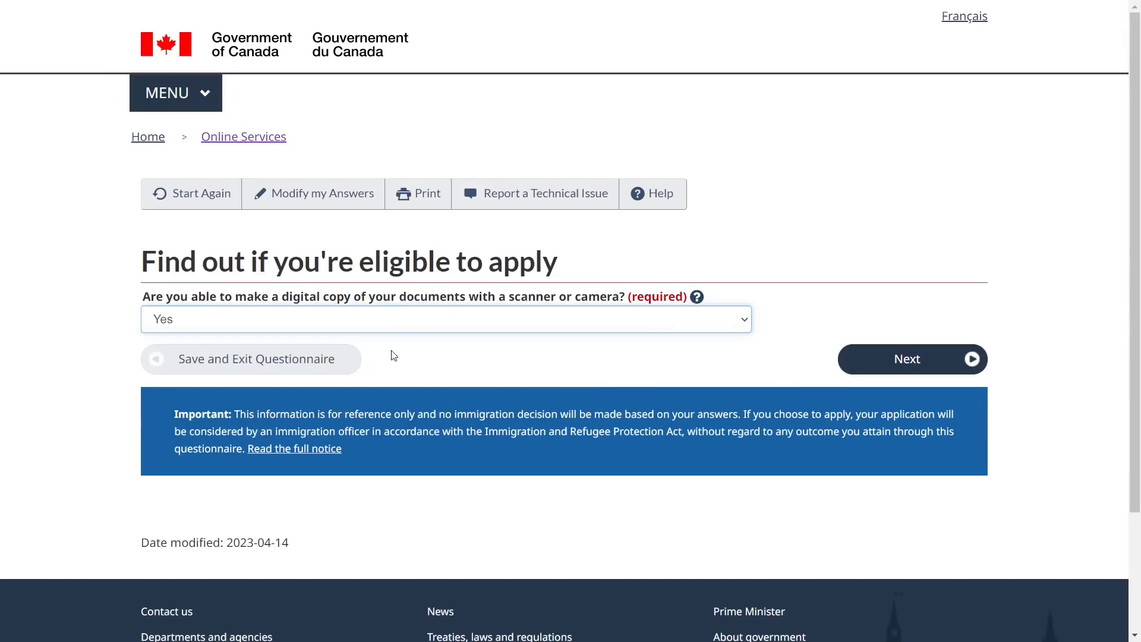
{"action": "left_click", "coordinate": [890, 375]}
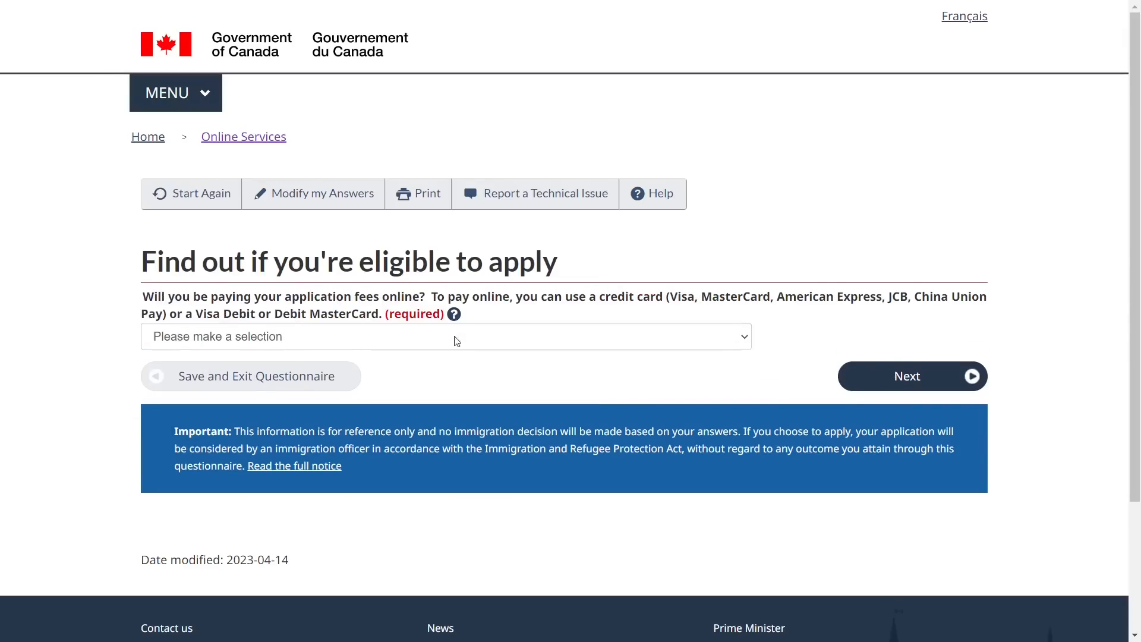
Answer Yes to paying the fees online and proceed to the review page
{"action": "triple_click", "coordinate": [231, 295]}
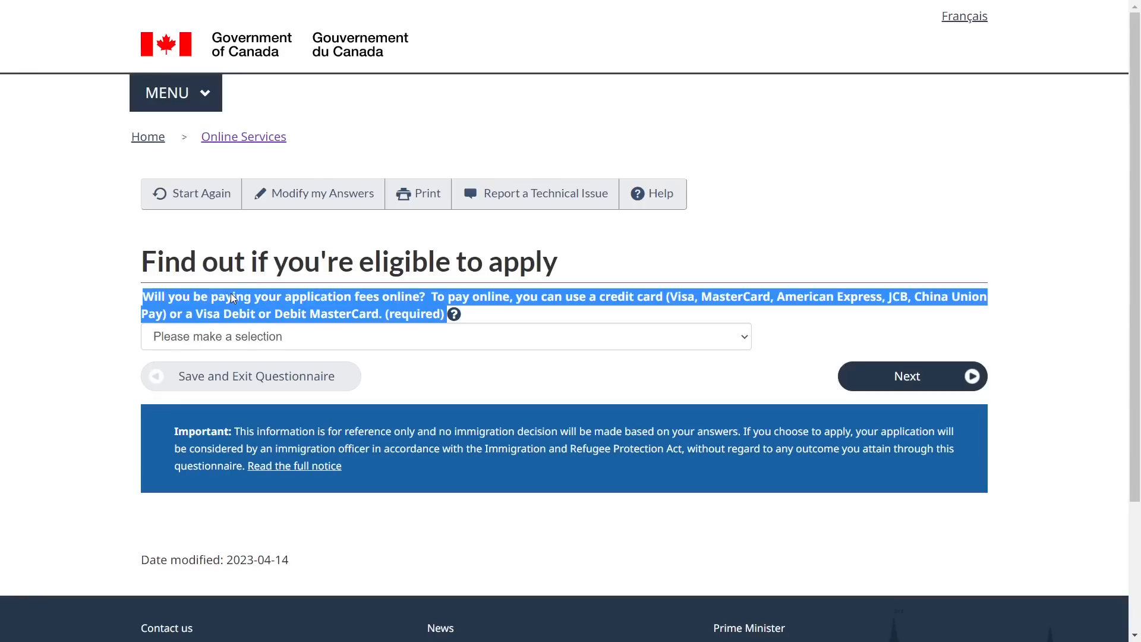
{"action": "left_click", "coordinate": [324, 340]}
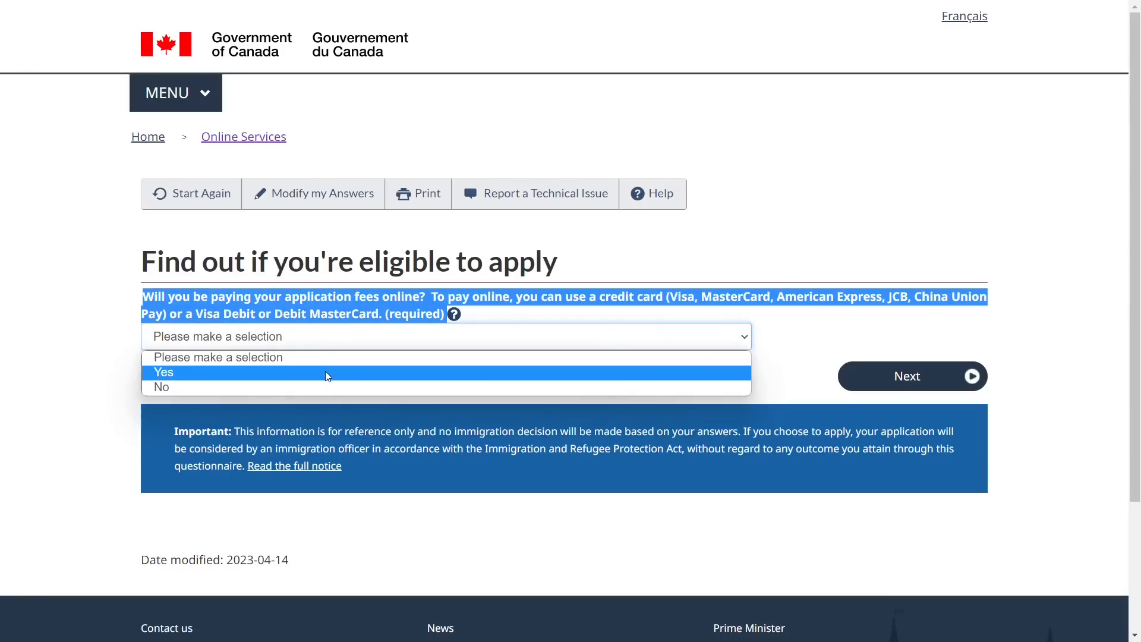
{"action": "left_click", "coordinate": [326, 371]}
{"action": "left_click", "coordinate": [909, 389]}
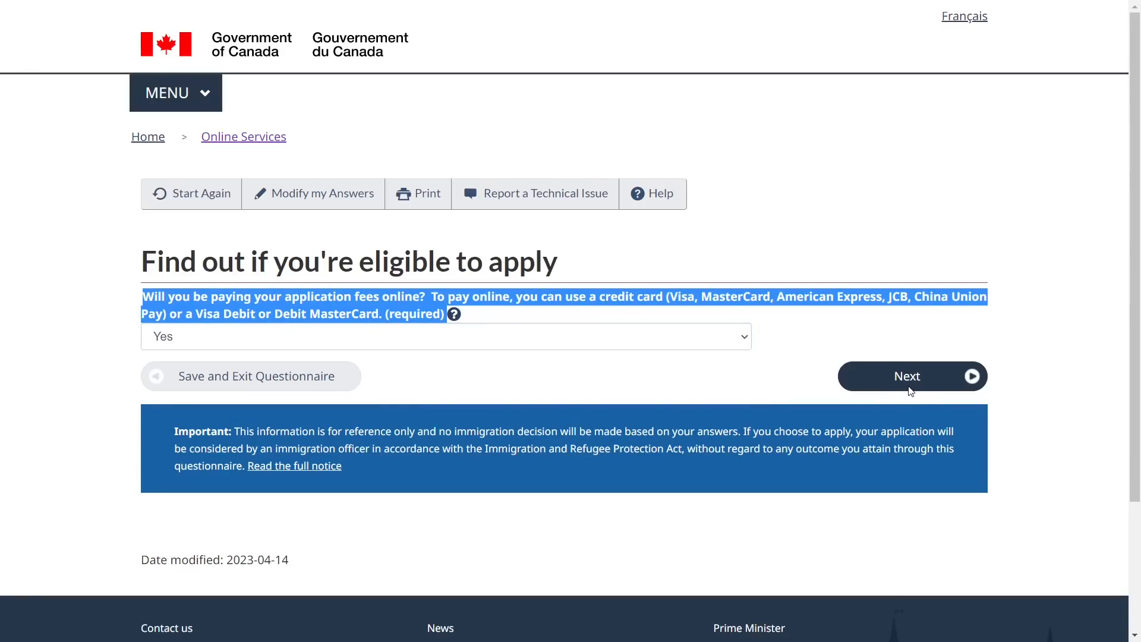
Look over the Review your answers page and accept the answers
{"action": "scroll", "coordinate": [519, 428], "scroll_direction": "down", "scroll_amount": 2}
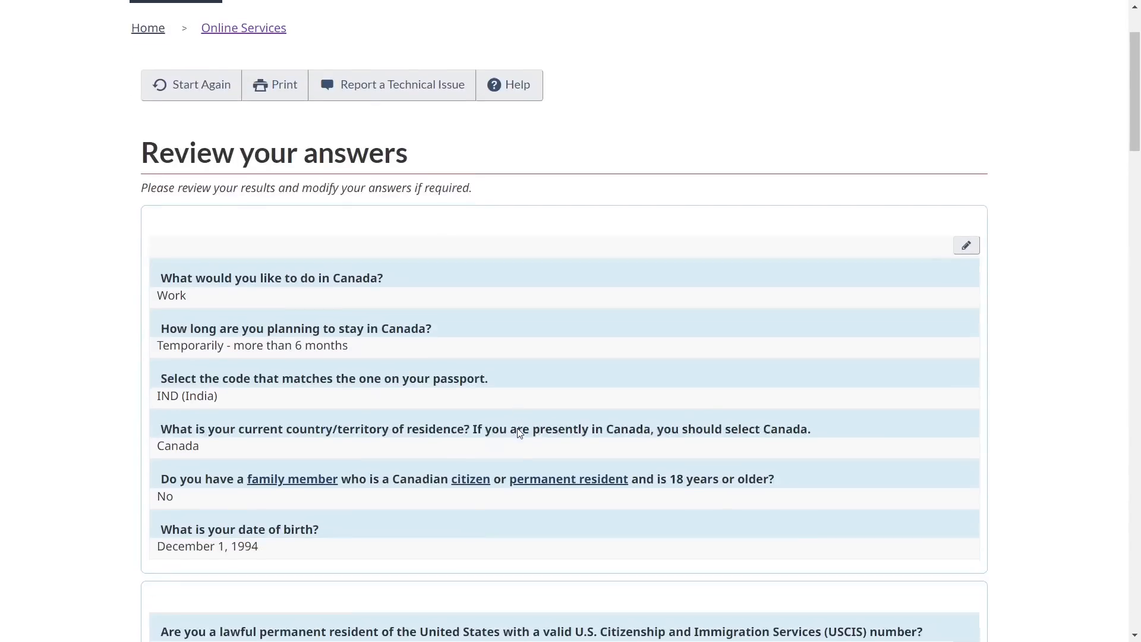
{"action": "scroll", "coordinate": [519, 431], "scroll_direction": "down", "scroll_amount": 2}
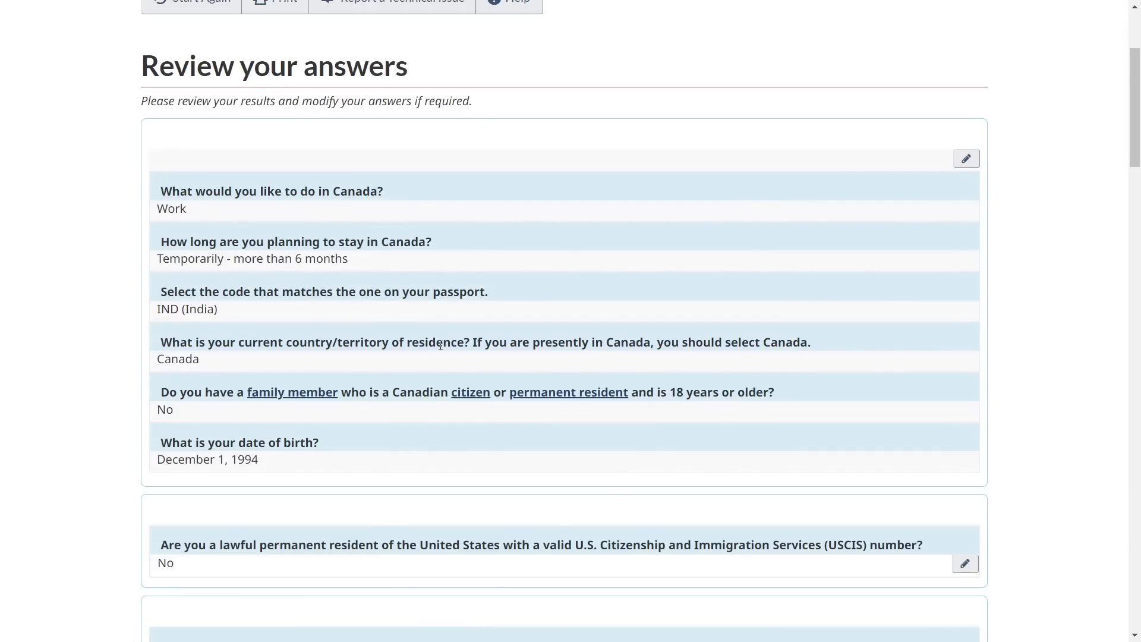
{"action": "scroll", "coordinate": [440, 346], "scroll_direction": "down", "scroll_amount": 20}
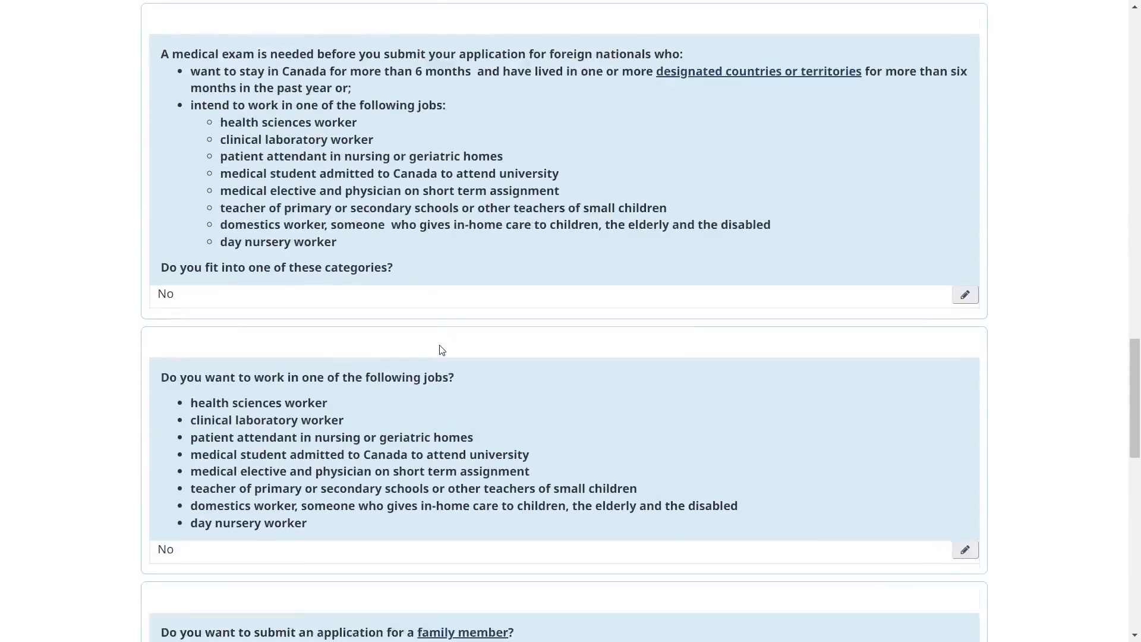
{"action": "scroll", "coordinate": [442, 349], "scroll_direction": "down", "scroll_amount": 2}
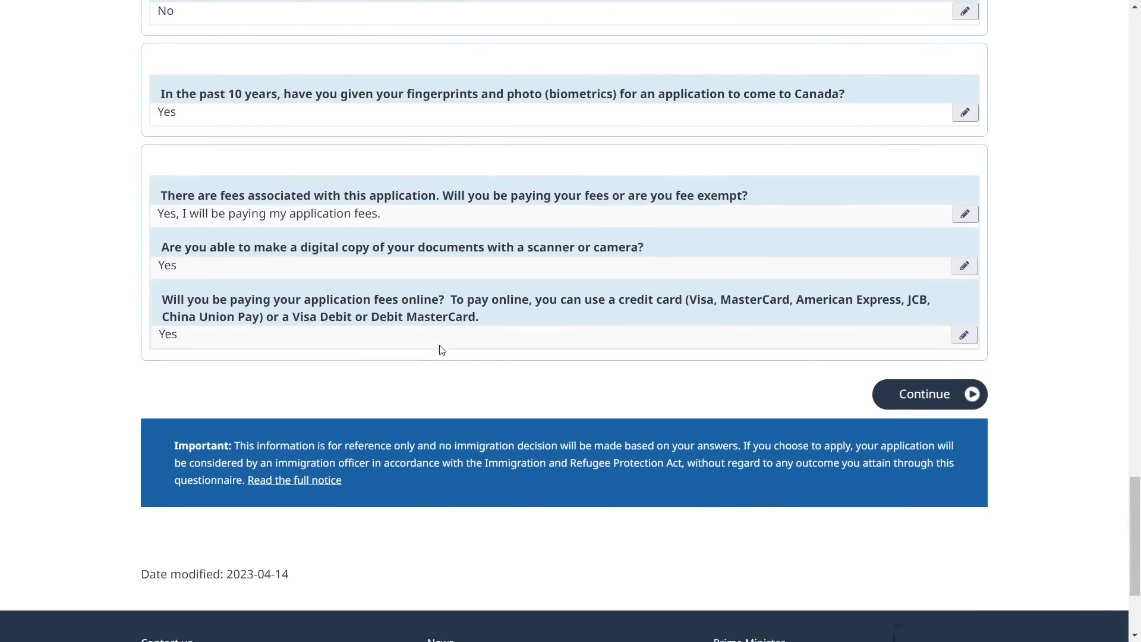
{"action": "left_click", "coordinate": [925, 394]}
Read the Submitting your application instructions and continue to the document checklist
{"action": "scroll", "coordinate": [479, 408], "scroll_direction": "down", "scroll_amount": 1}
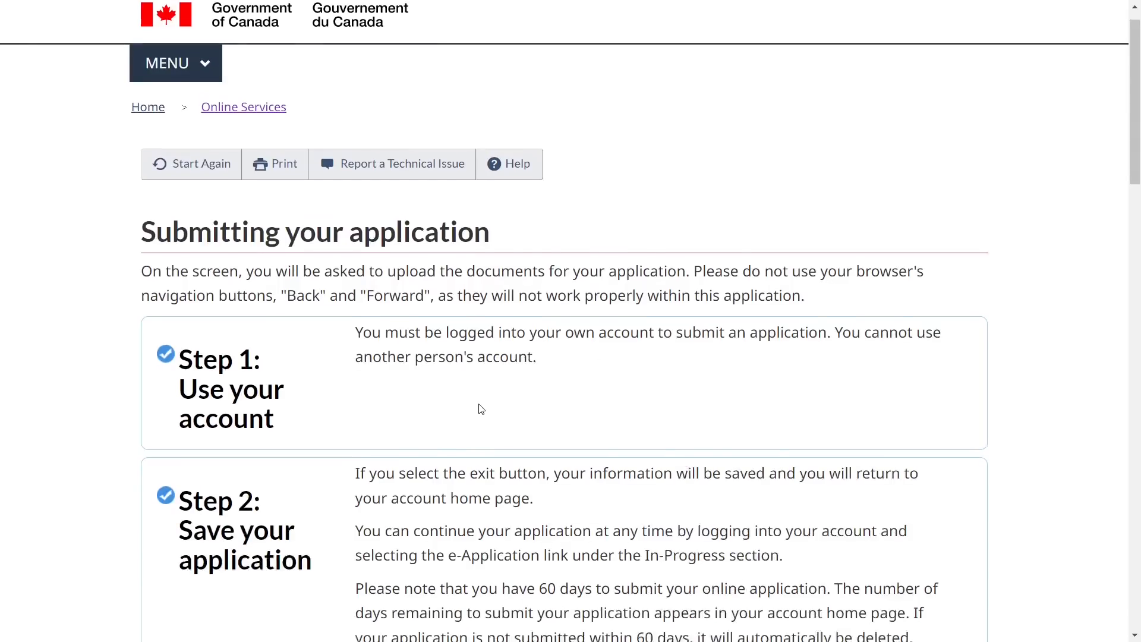
{"action": "scroll", "coordinate": [331, 410], "scroll_direction": "down", "scroll_amount": 19}
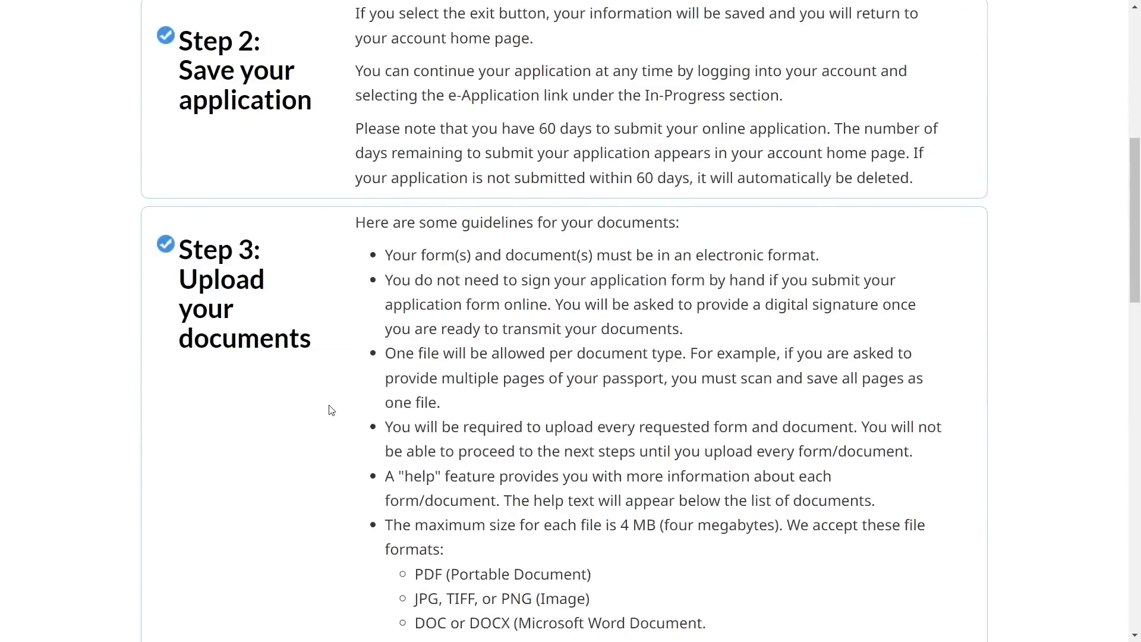
{"action": "scroll", "coordinate": [331, 410], "scroll_direction": "down", "scroll_amount": 9}
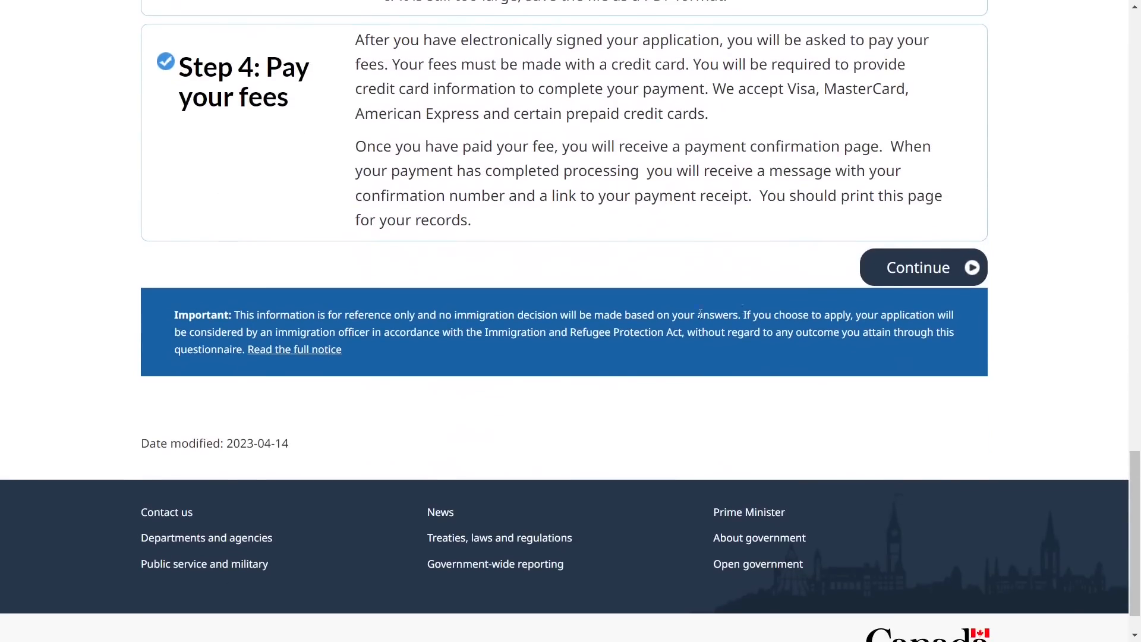
{"action": "left_click", "coordinate": [943, 285]}
{"action": "scroll", "coordinate": [535, 429], "scroll_direction": "down", "scroll_amount": 2}
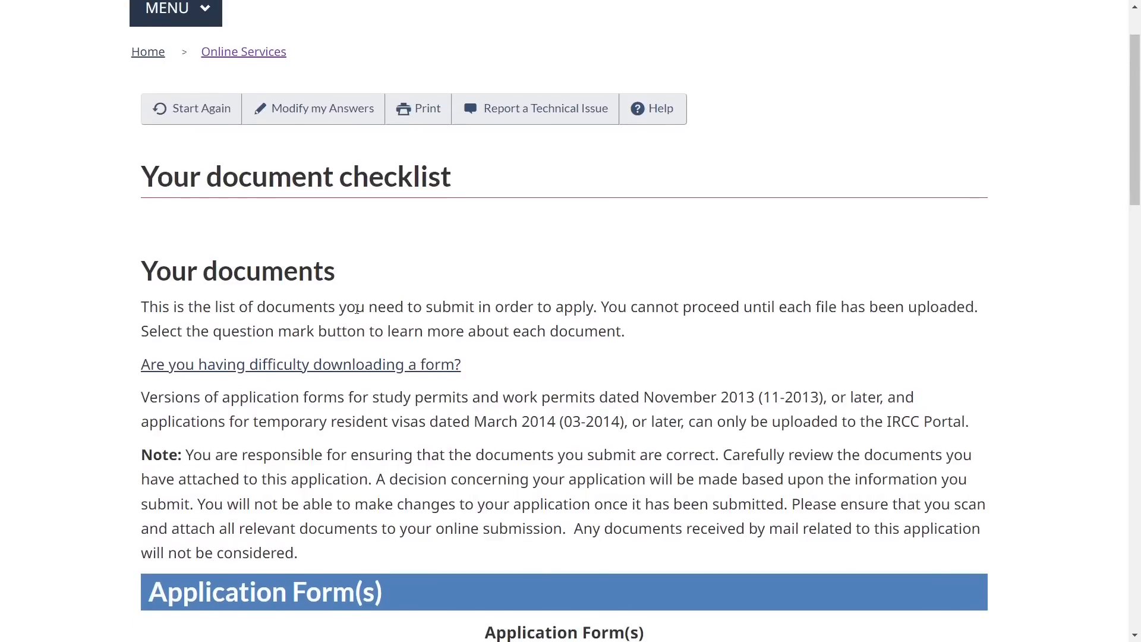
Find the IMM5710 application form in the document checklist and open its PDF link
{"action": "scroll", "coordinate": [357, 309], "scroll_direction": "down", "scroll_amount": 2}
{"action": "scroll", "coordinate": [357, 309], "scroll_direction": "down", "scroll_amount": 2}
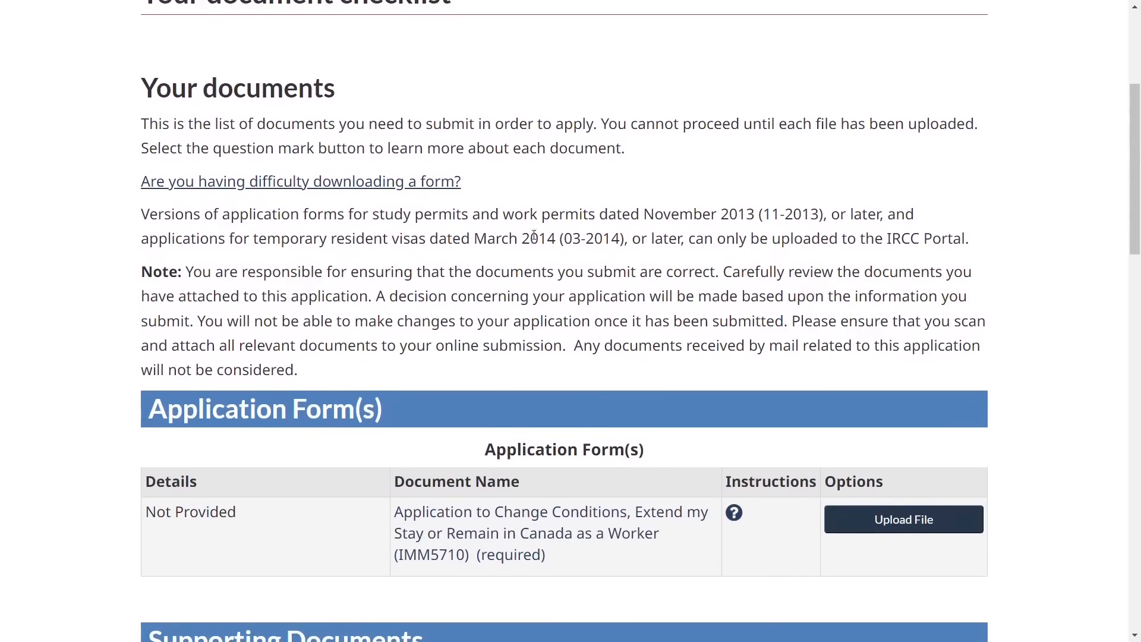
{"action": "scroll", "coordinate": [357, 181], "scroll_direction": "down", "scroll_amount": 3}
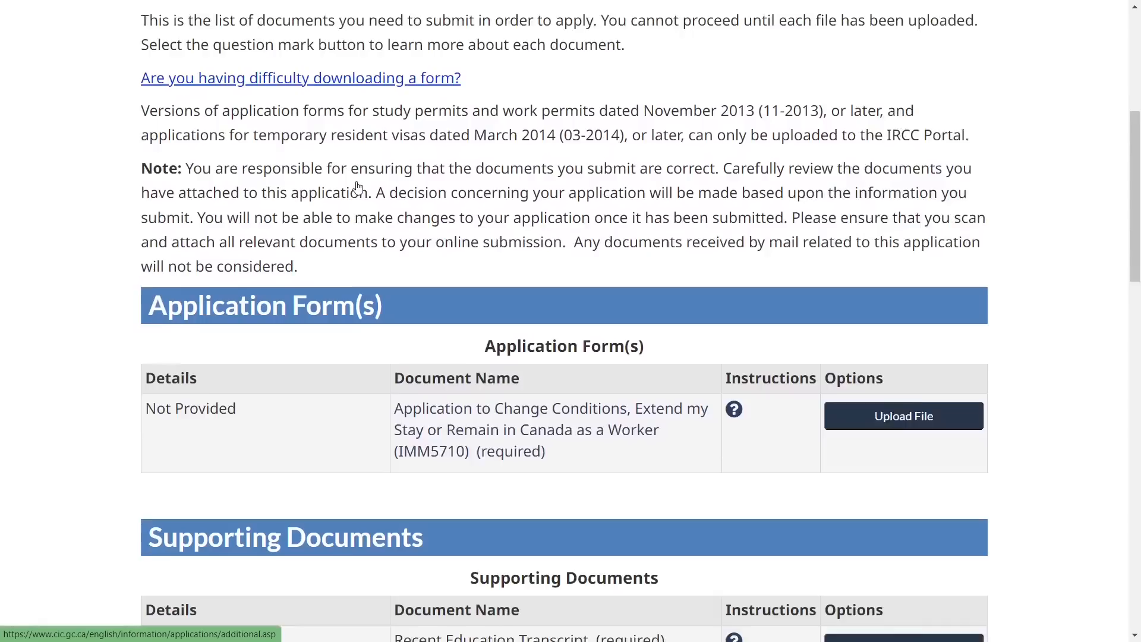
{"action": "scroll", "coordinate": [357, 181], "scroll_direction": "down", "scroll_amount": 1}
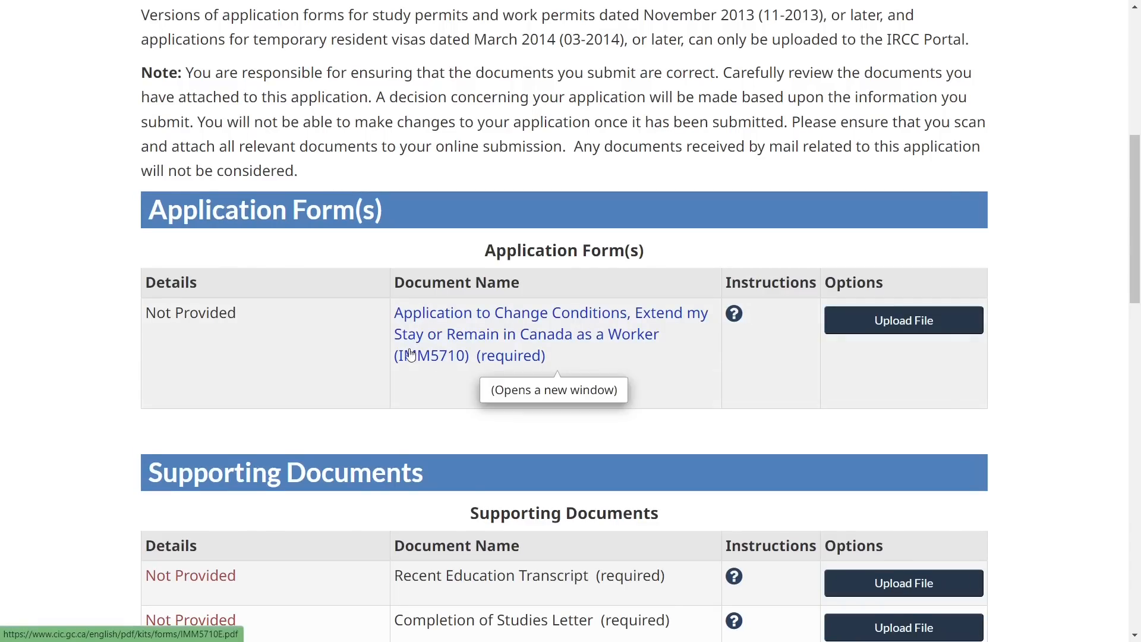
{"action": "left_click", "coordinate": [501, 337]}
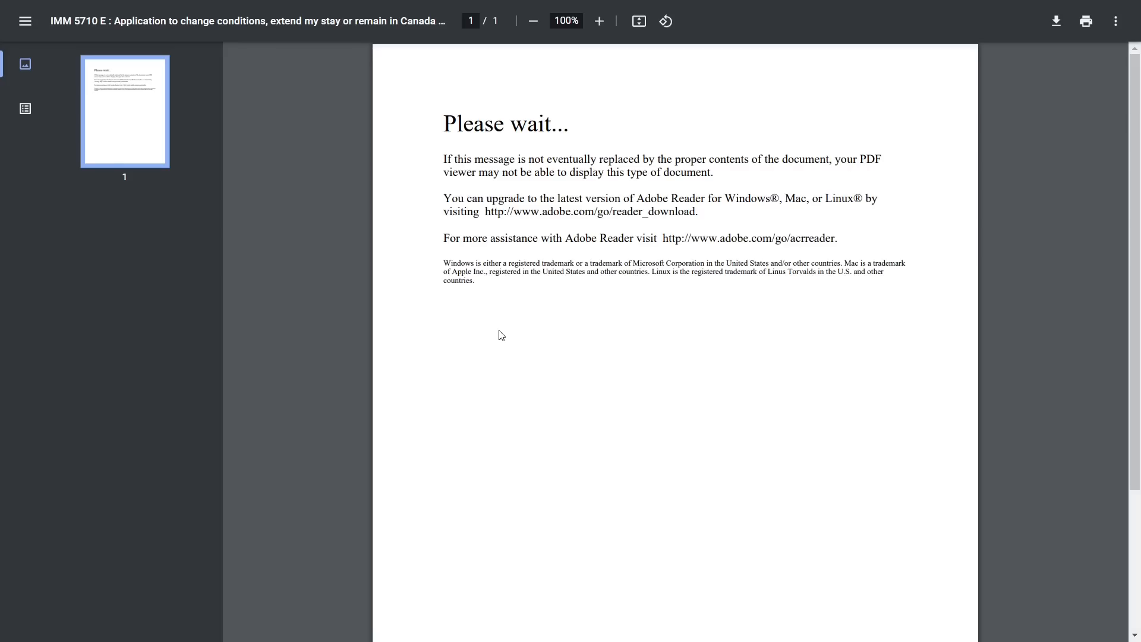
Bring up the PDF page's context menu to save the IMM5710 form
{"action": "right_click", "coordinate": [538, 345]}
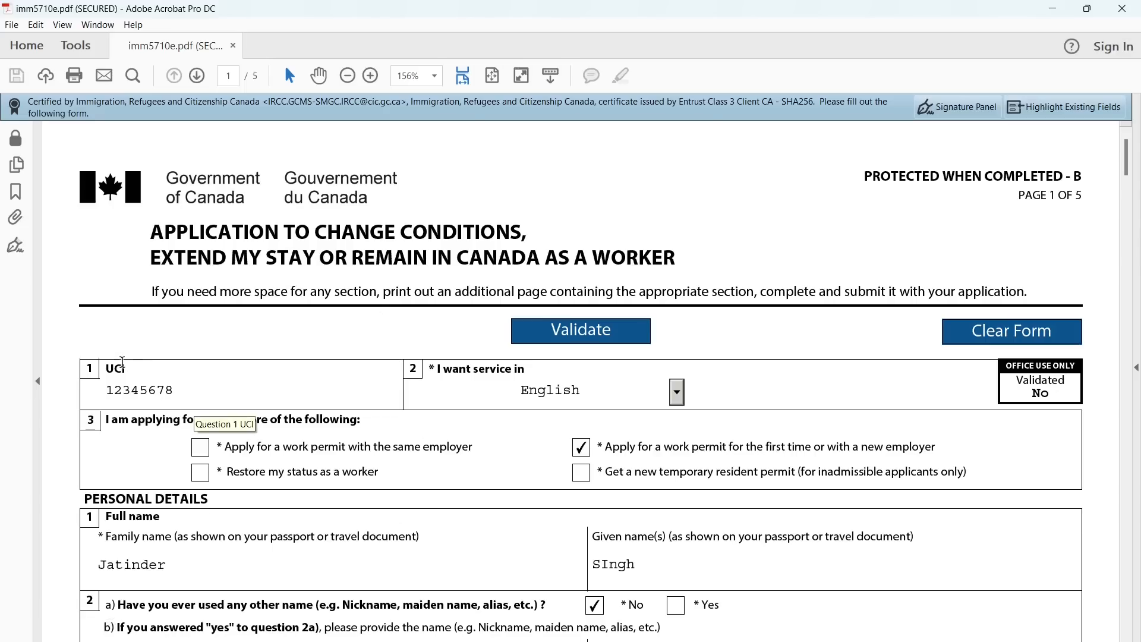
{"action": "double_click", "coordinate": [116, 367]}
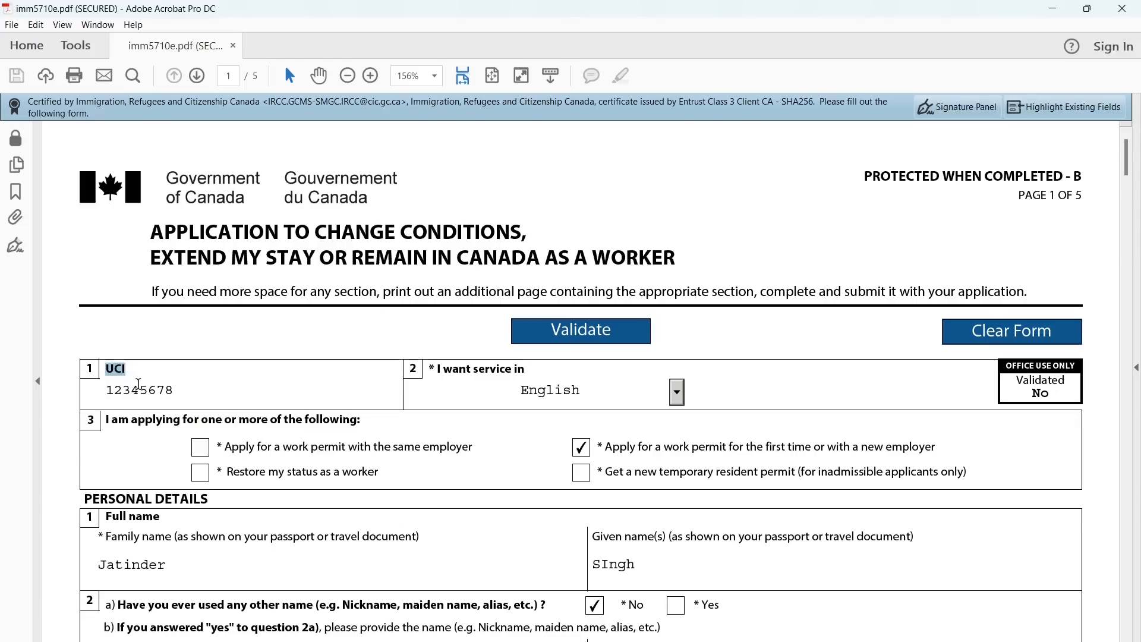
{"action": "double_click", "coordinate": [139, 390]}
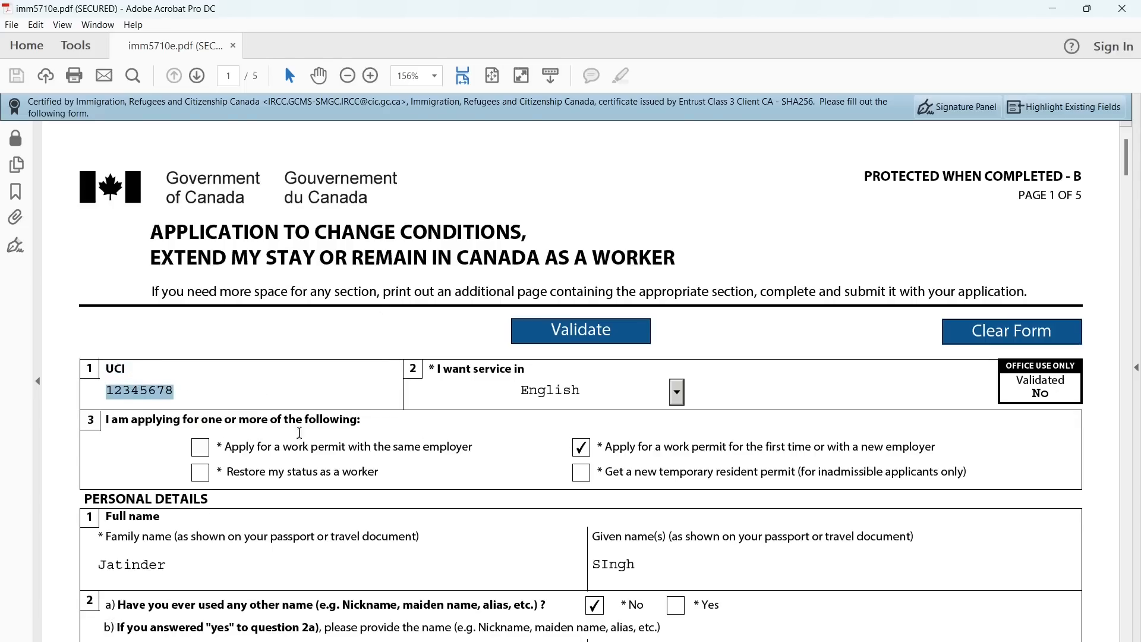
{"action": "scroll", "coordinate": [321, 440], "scroll_direction": "down", "scroll_amount": 3}
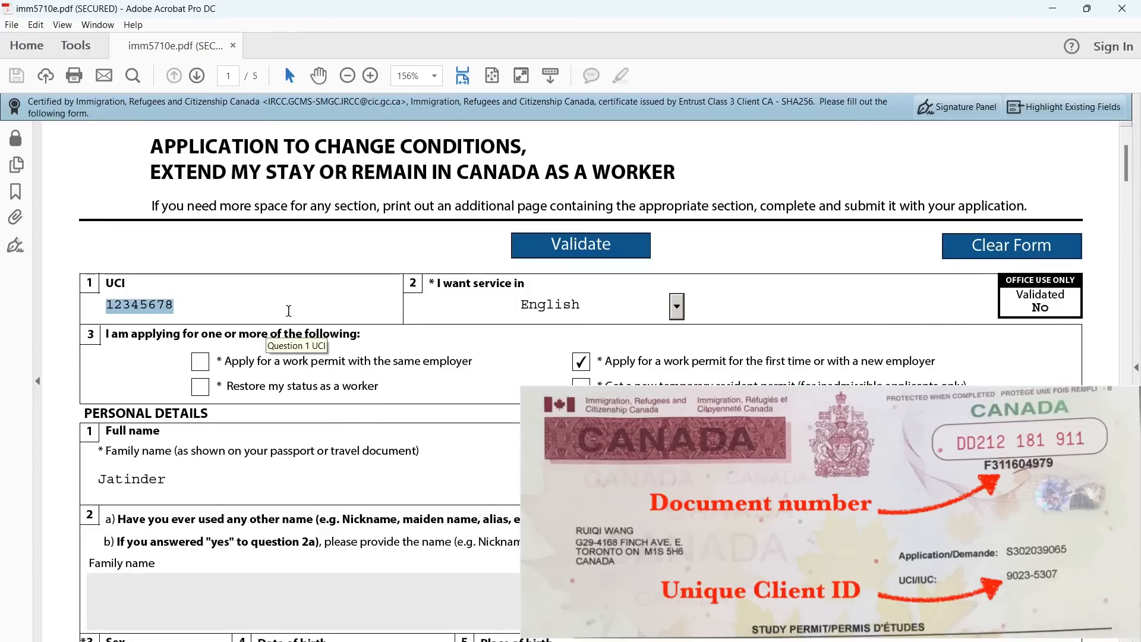
{"action": "left_click", "coordinate": [289, 311]}
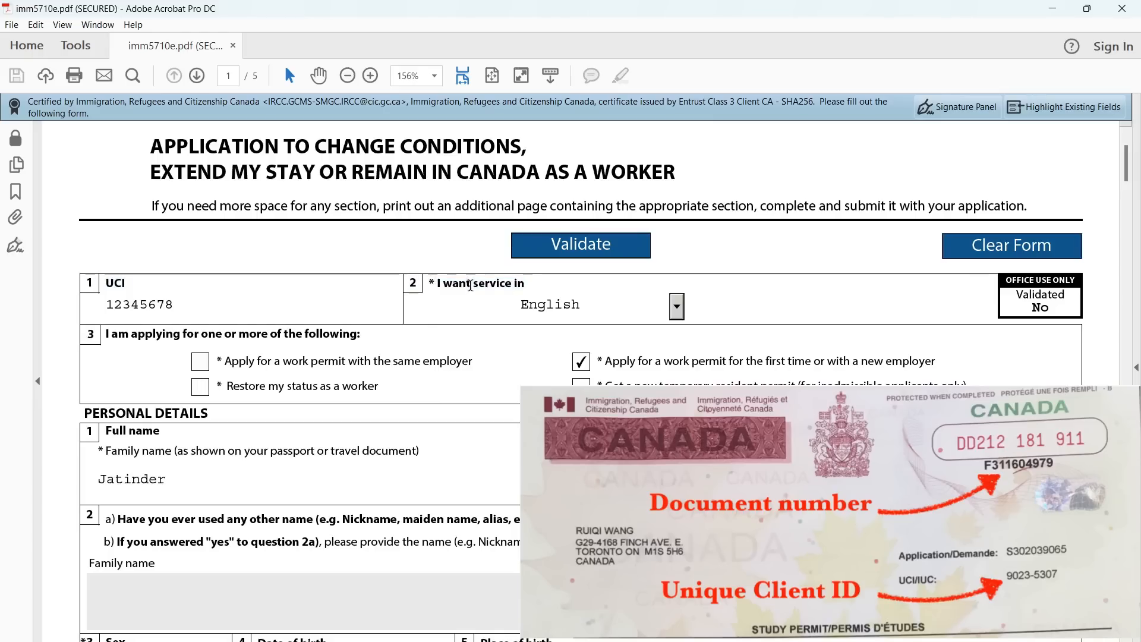
{"action": "left_click", "coordinate": [681, 309]}
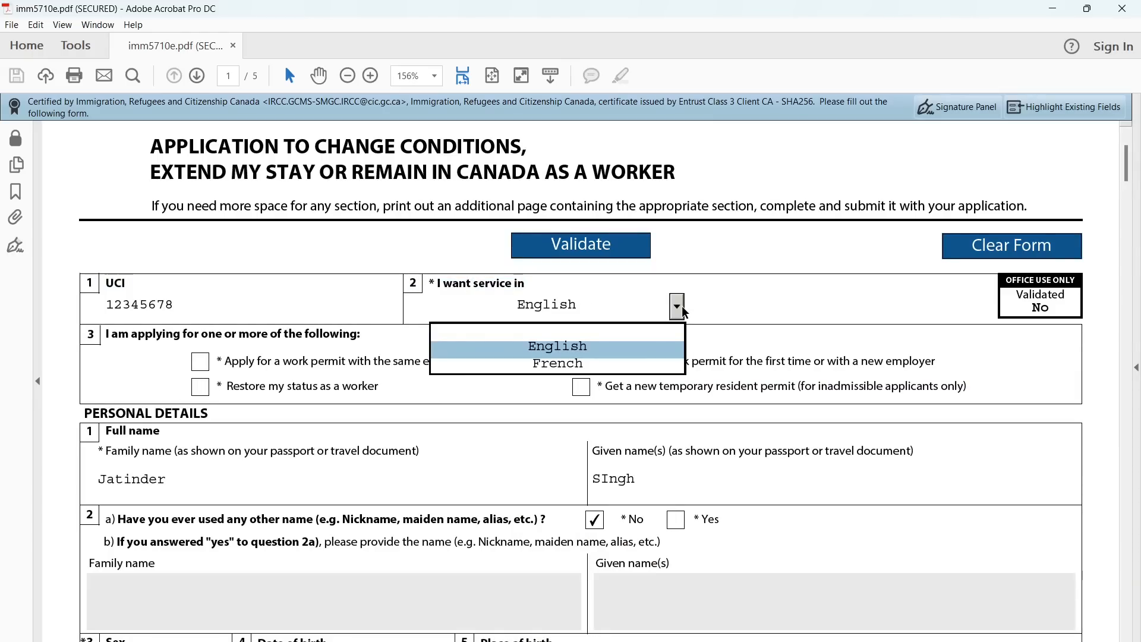
{"action": "left_click", "coordinate": [677, 306]}
{"action": "scroll", "coordinate": [520, 399], "scroll_direction": "down", "scroll_amount": 1}
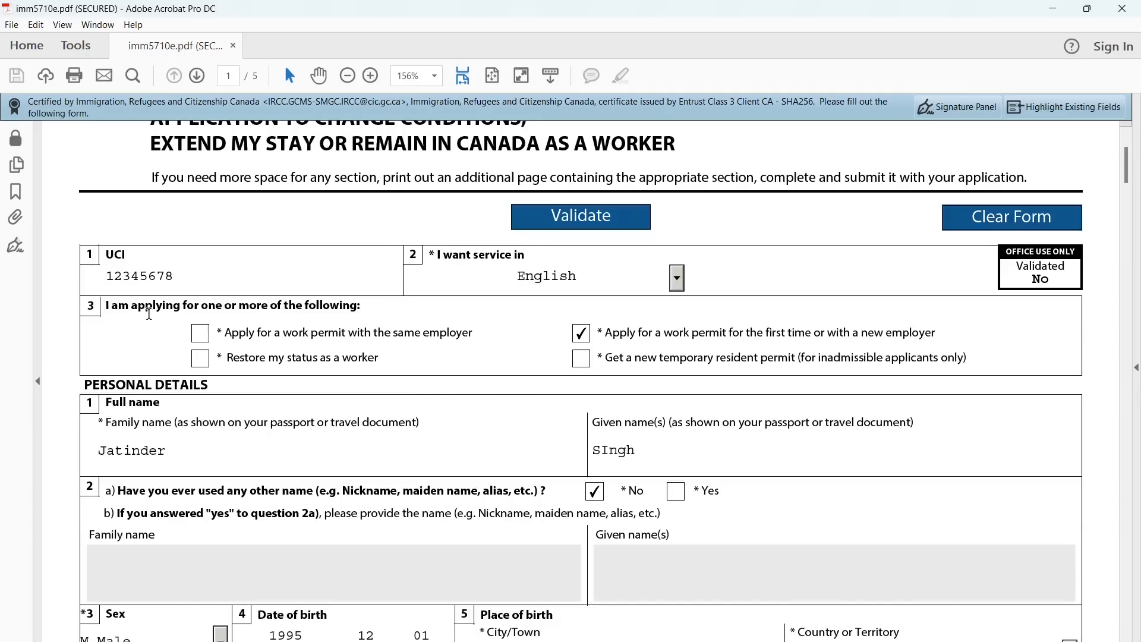
{"action": "double_click", "coordinate": [147, 310]}
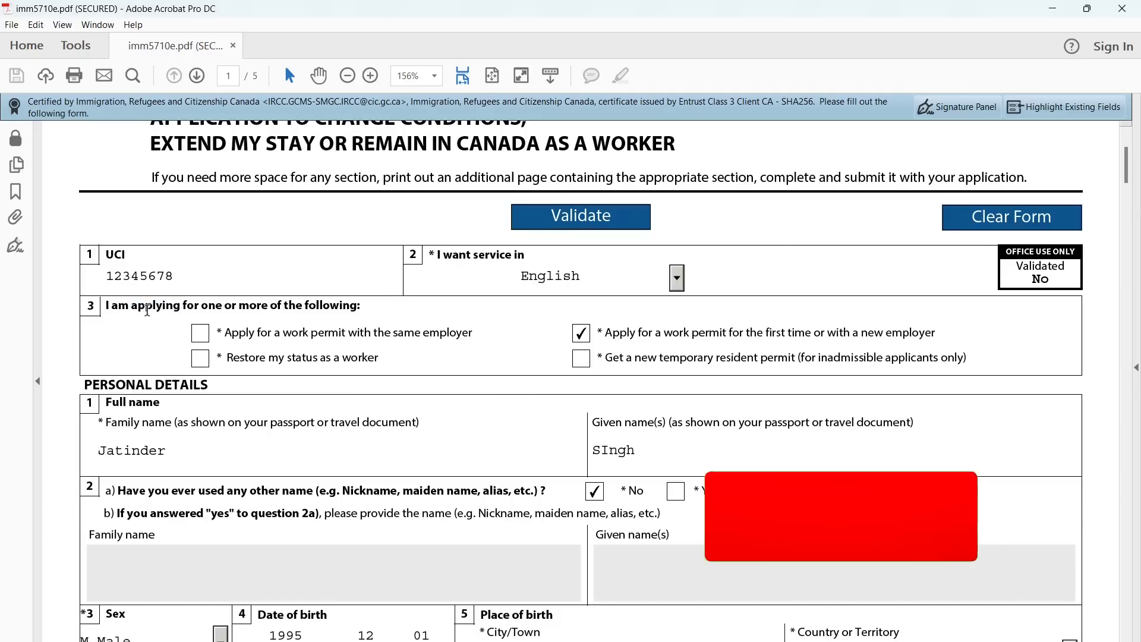
{"action": "triple_click", "coordinate": [147, 310]}
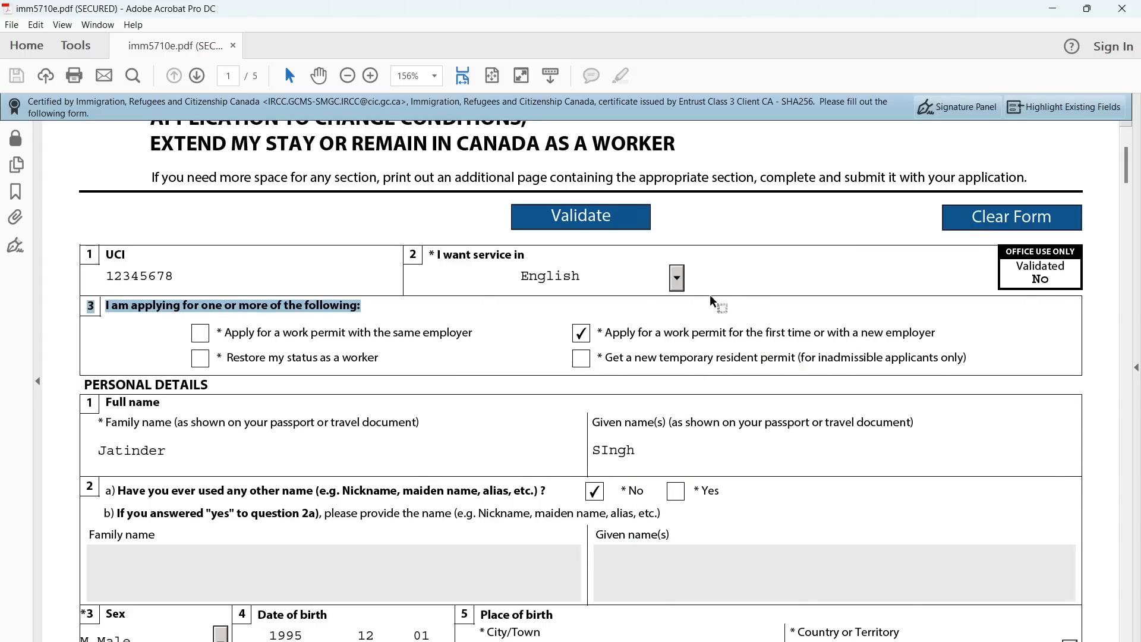
{"action": "left_click", "coordinate": [637, 315]}
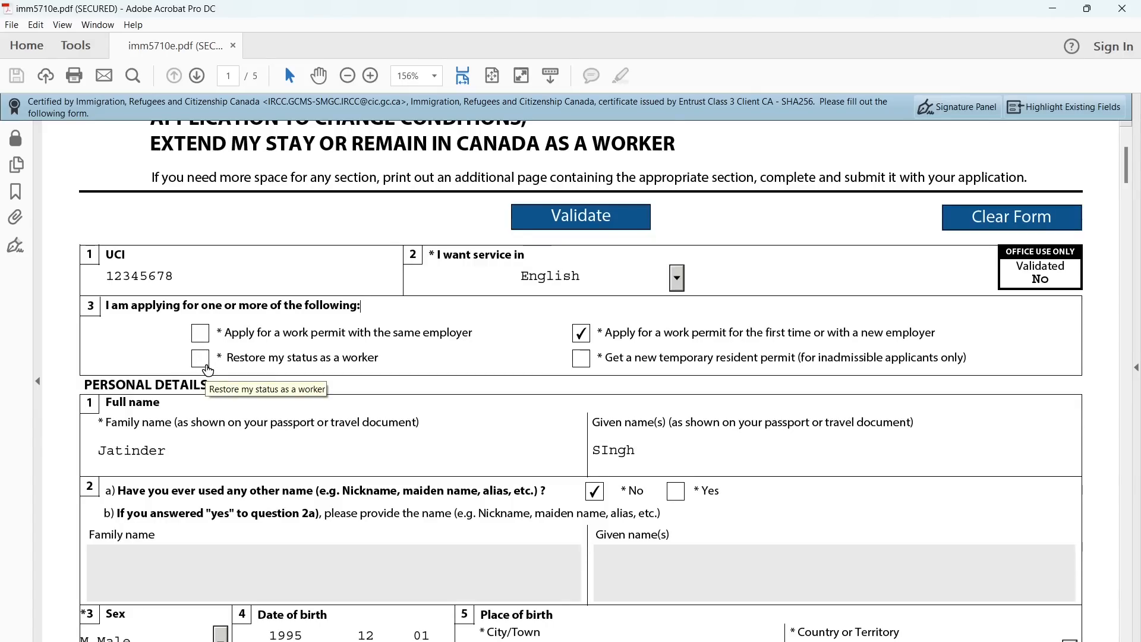
{"action": "scroll", "coordinate": [207, 369], "scroll_direction": "down", "scroll_amount": 2}
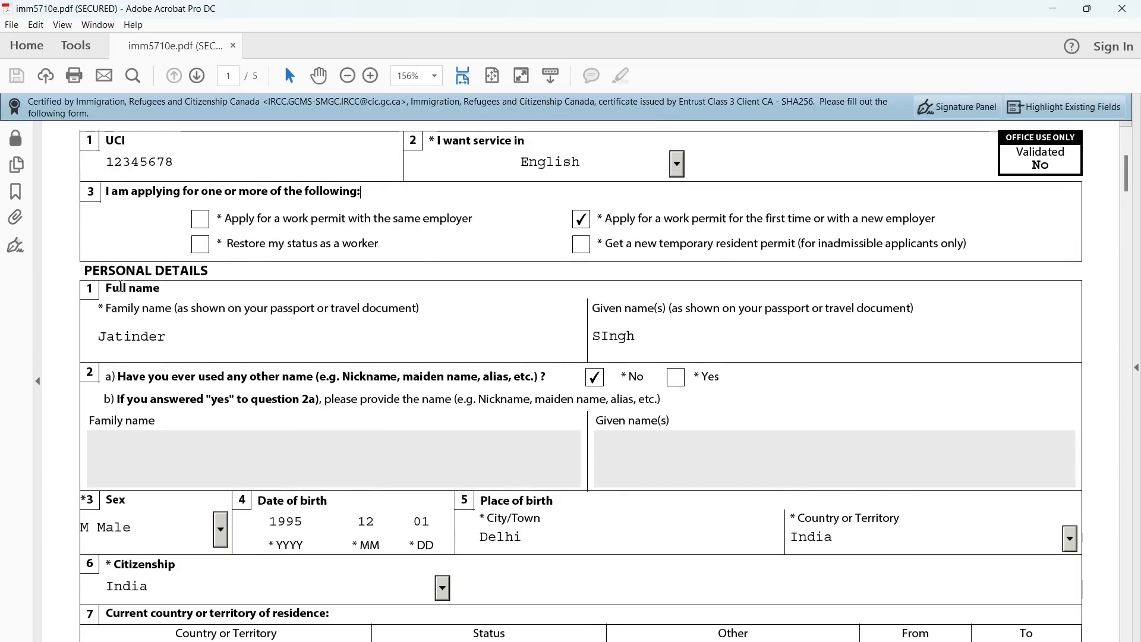
{"action": "triple_click", "coordinate": [118, 275]}
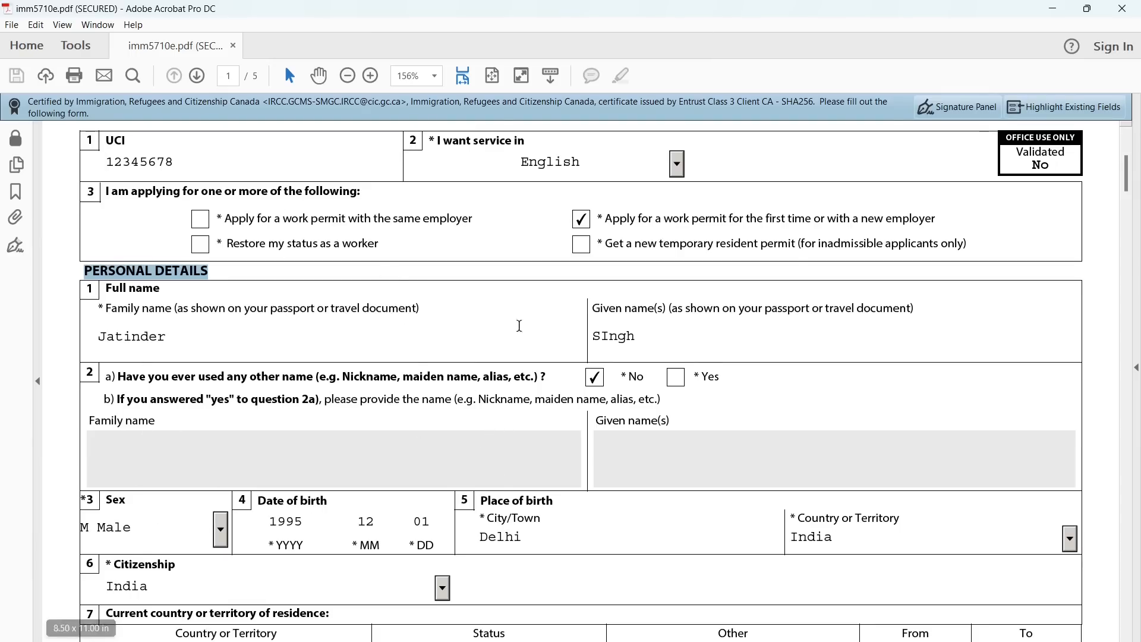
{"action": "left_click", "coordinate": [173, 309]}
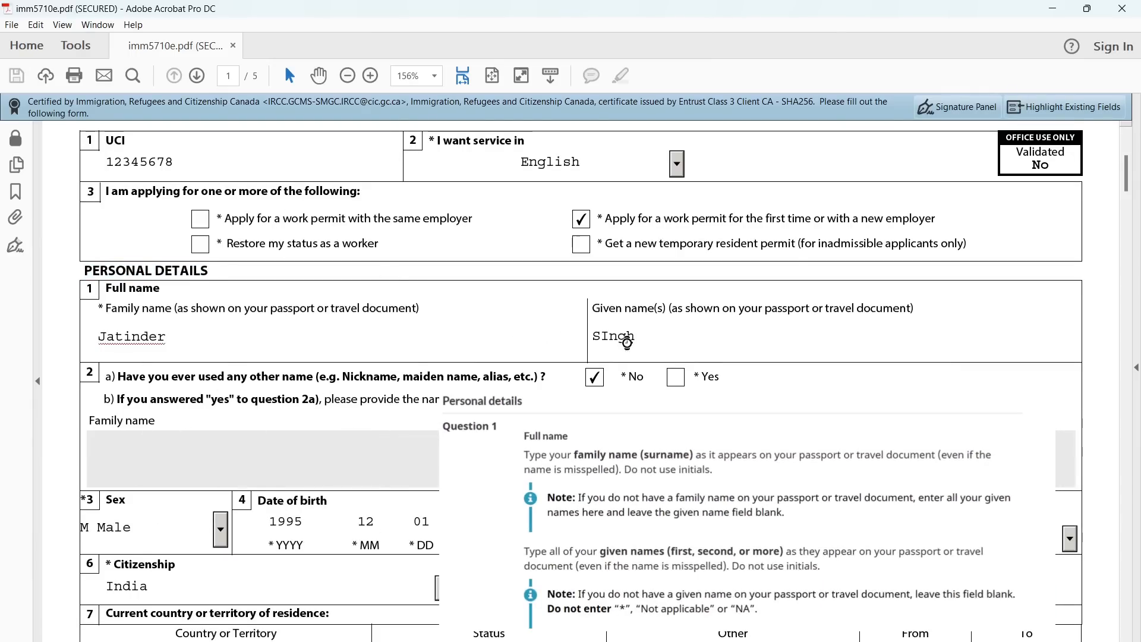
{"action": "double_click", "coordinate": [625, 339]}
{"action": "key", "text": "BackSpace"}
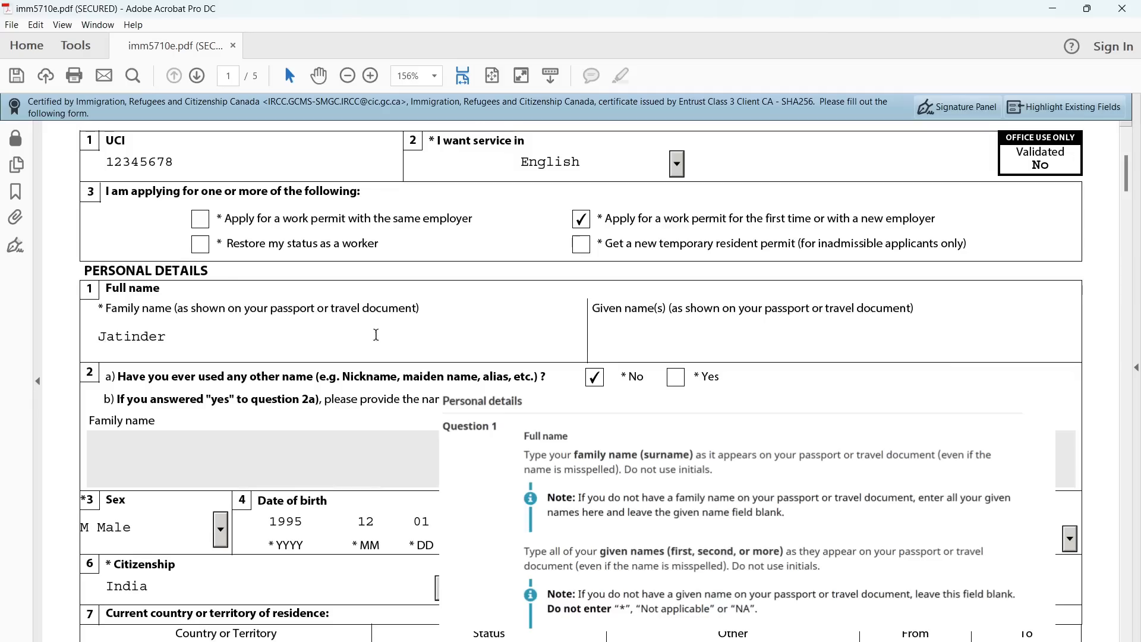
{"action": "left_click", "coordinate": [355, 337]}
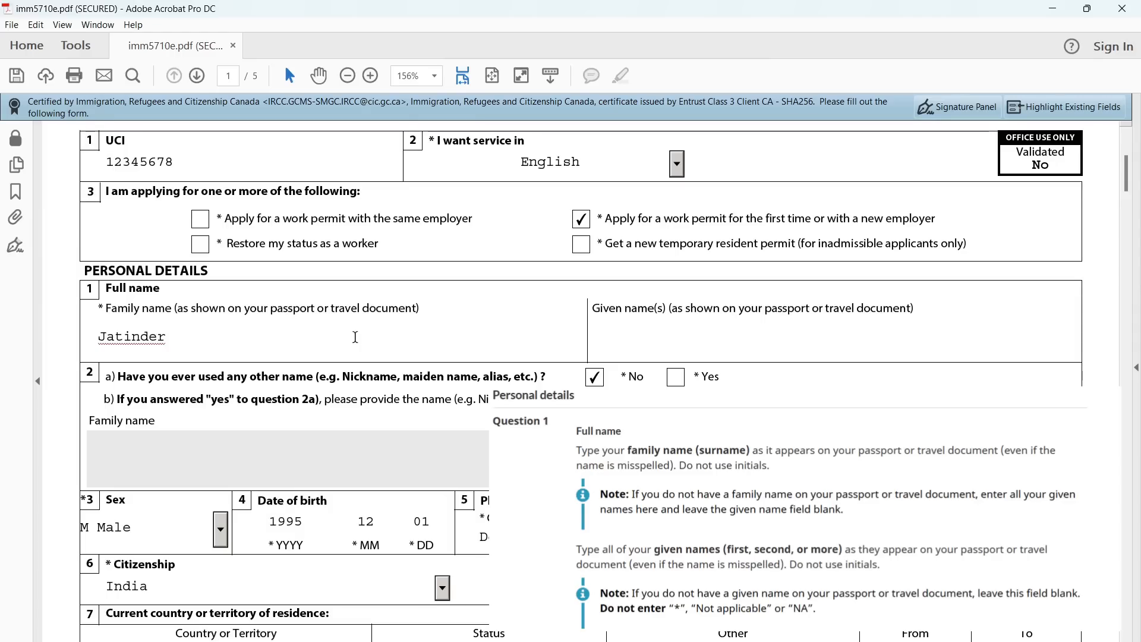
{"action": "type", "text": "SIngh"}
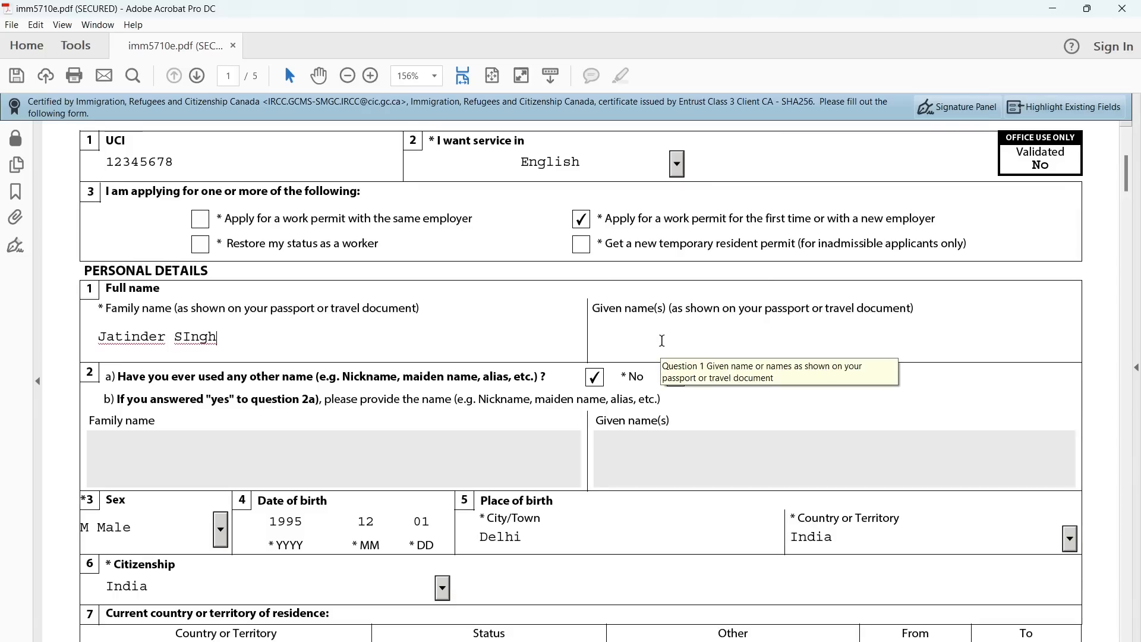
{"action": "key", "text": "ctrl+shift+Left"}
{"action": "key", "text": "ctrl+x"}
{"action": "left_click", "coordinate": [665, 341]}
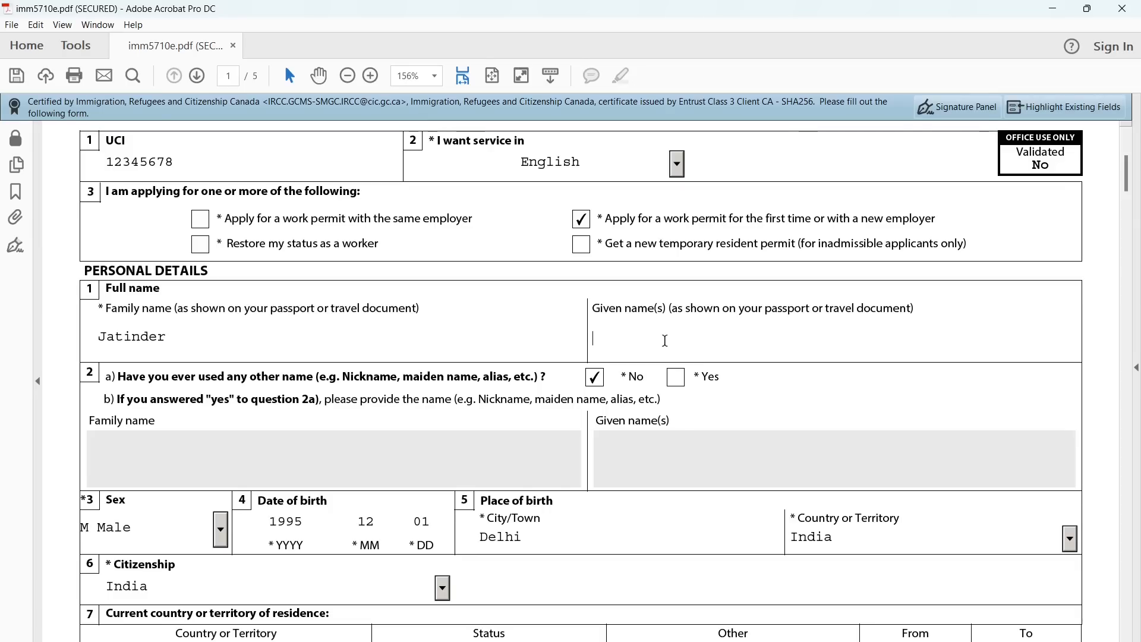
{"action": "key", "text": "ctrl+v"}
{"action": "triple_click", "coordinate": [261, 379]}
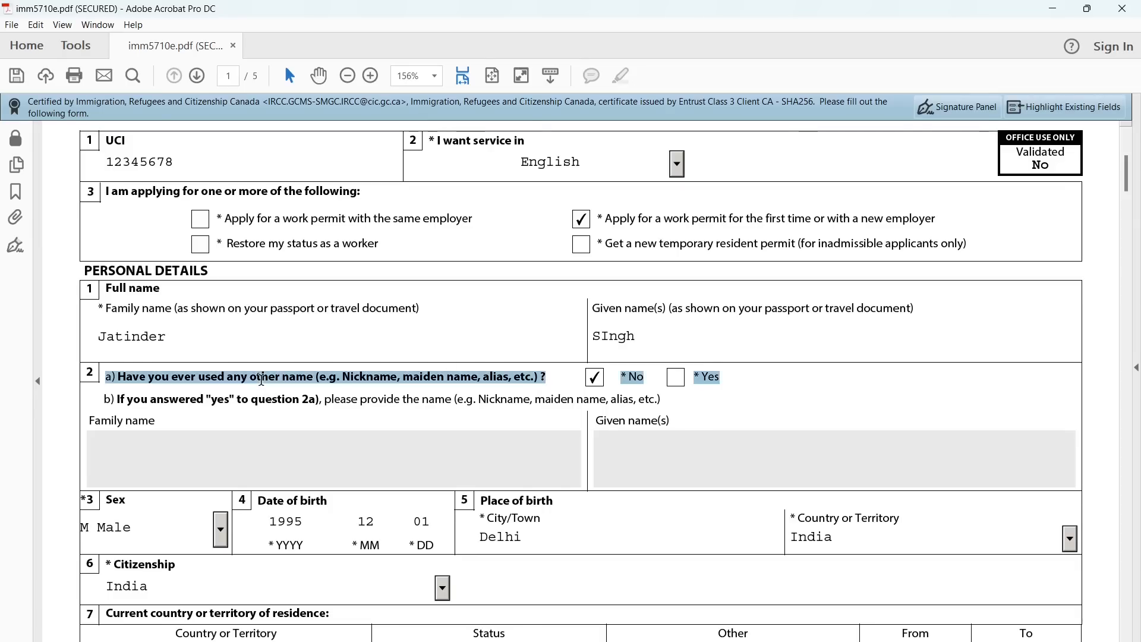
{"action": "left_click", "coordinate": [243, 464]}
{"action": "scroll", "coordinate": [193, 487], "scroll_direction": "down", "scroll_amount": 1}
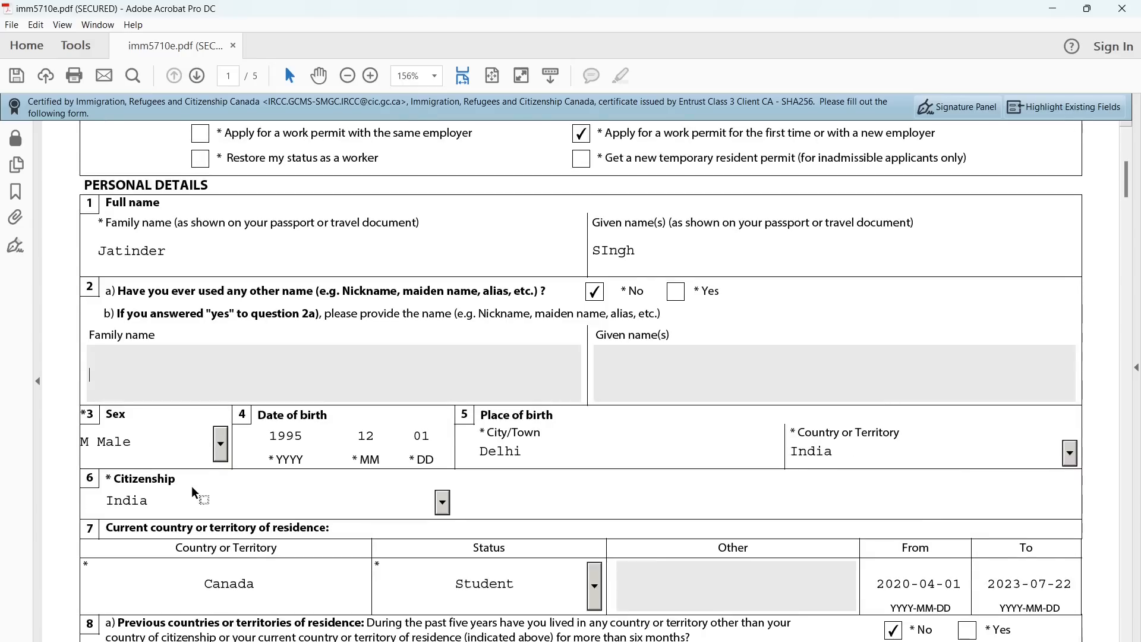
{"action": "scroll", "coordinate": [157, 434], "scroll_direction": "down", "scroll_amount": 1}
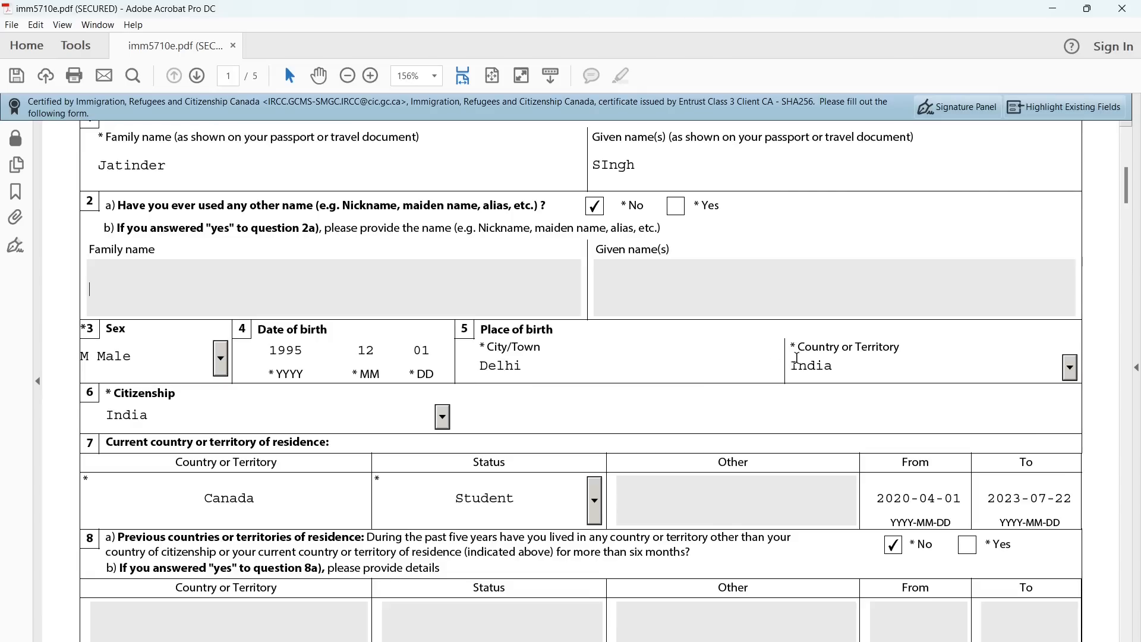
{"action": "left_click", "coordinate": [1070, 368]}
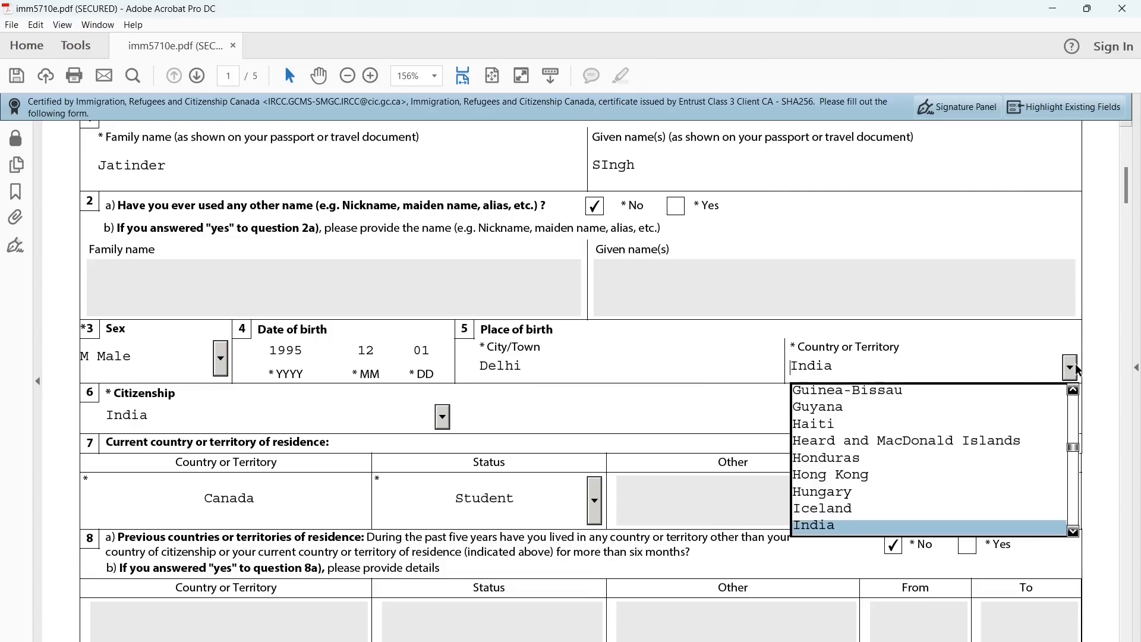
{"action": "left_click", "coordinate": [1074, 369]}
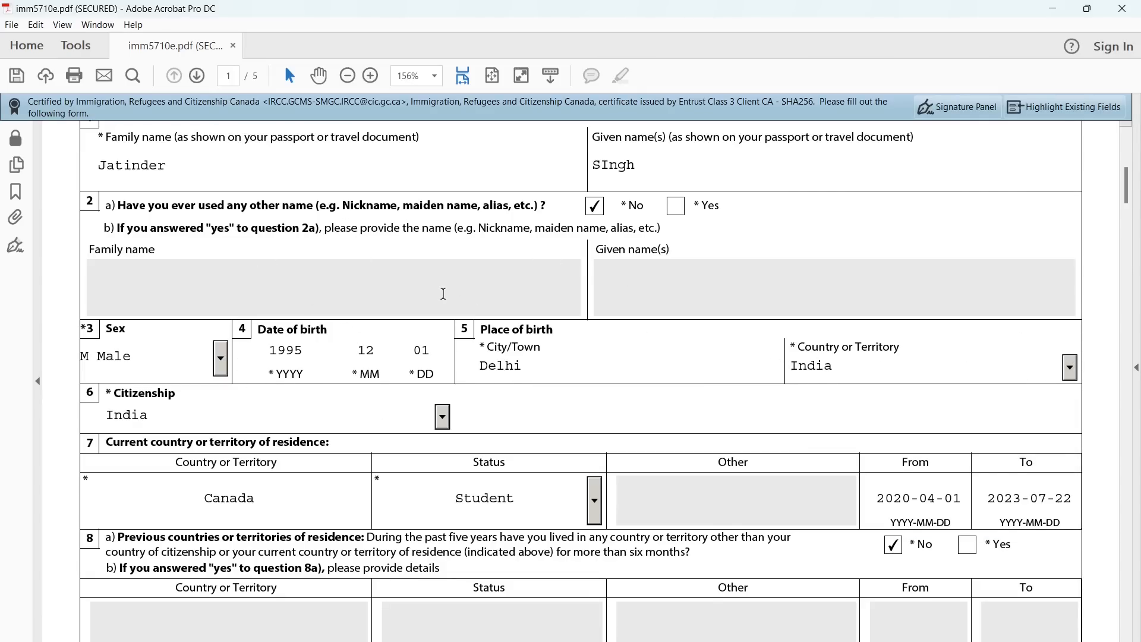
{"action": "scroll", "coordinate": [444, 297], "scroll_direction": "down", "scroll_amount": 4}
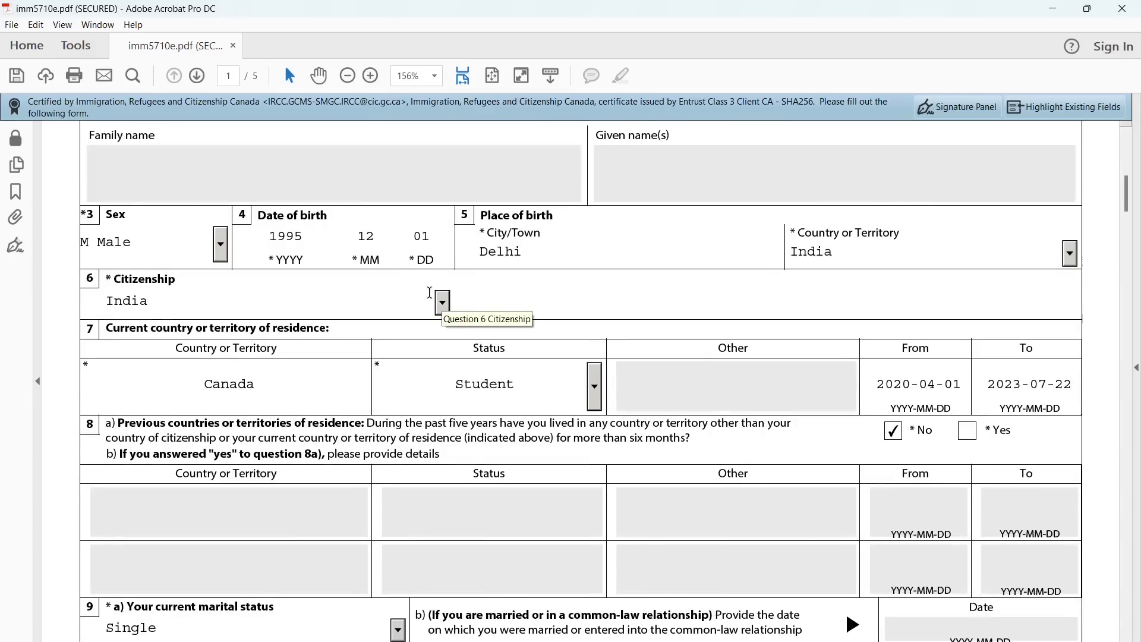
{"action": "left_click", "coordinate": [443, 303]}
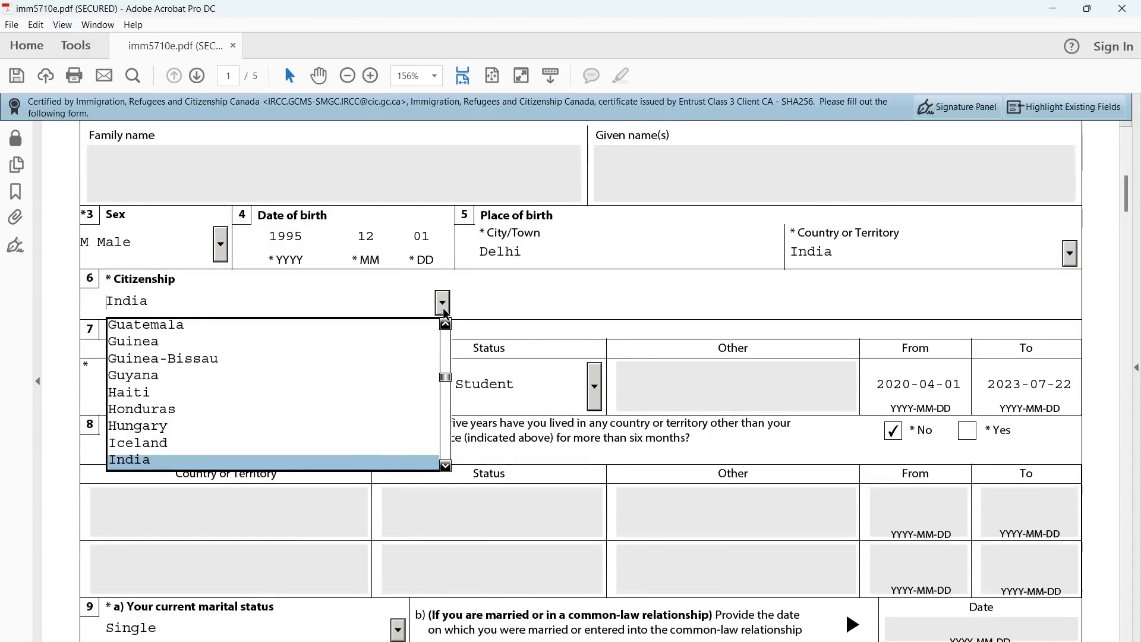
{"action": "left_click", "coordinate": [444, 308]}
{"action": "scroll", "coordinate": [410, 386], "scroll_direction": "down", "scroll_amount": 2}
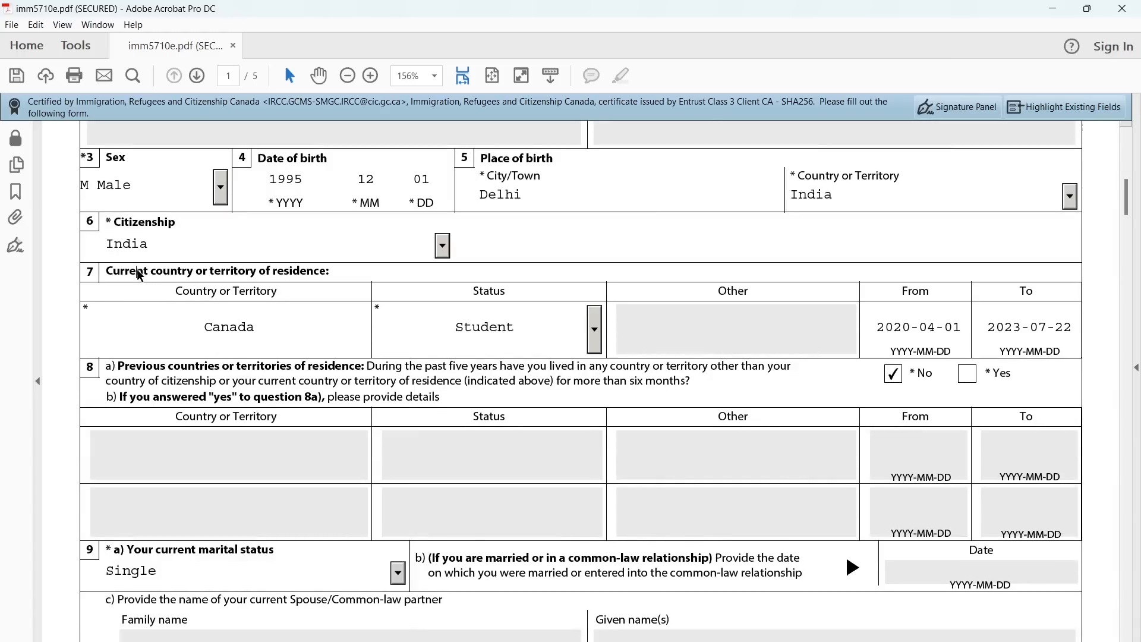
{"action": "triple_click", "coordinate": [138, 270]}
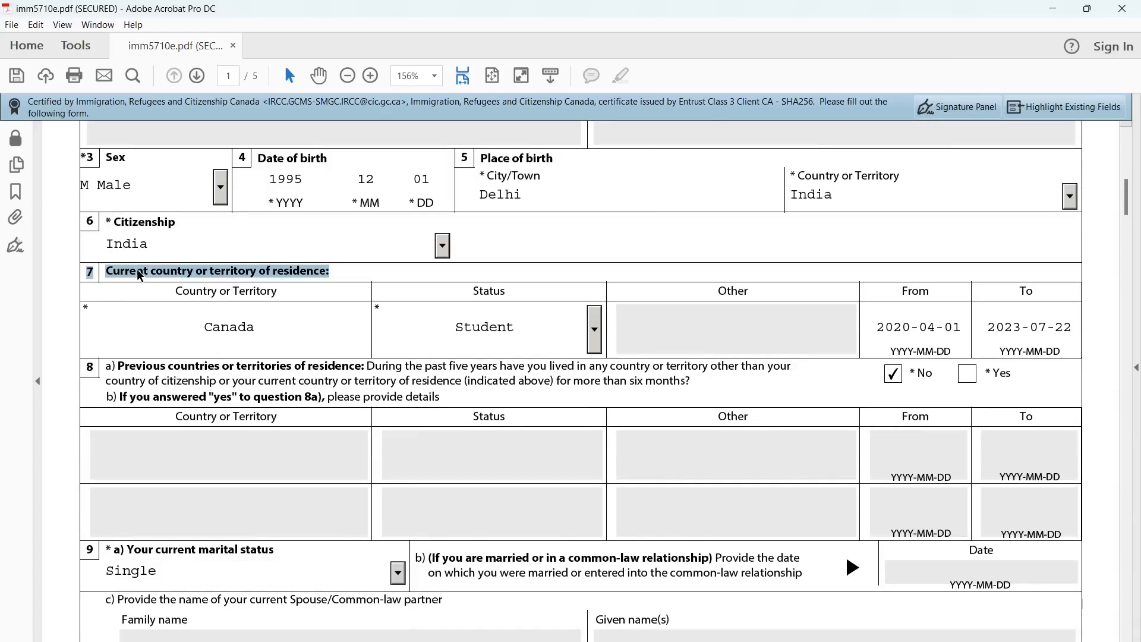
{"action": "double_click", "coordinate": [253, 330]}
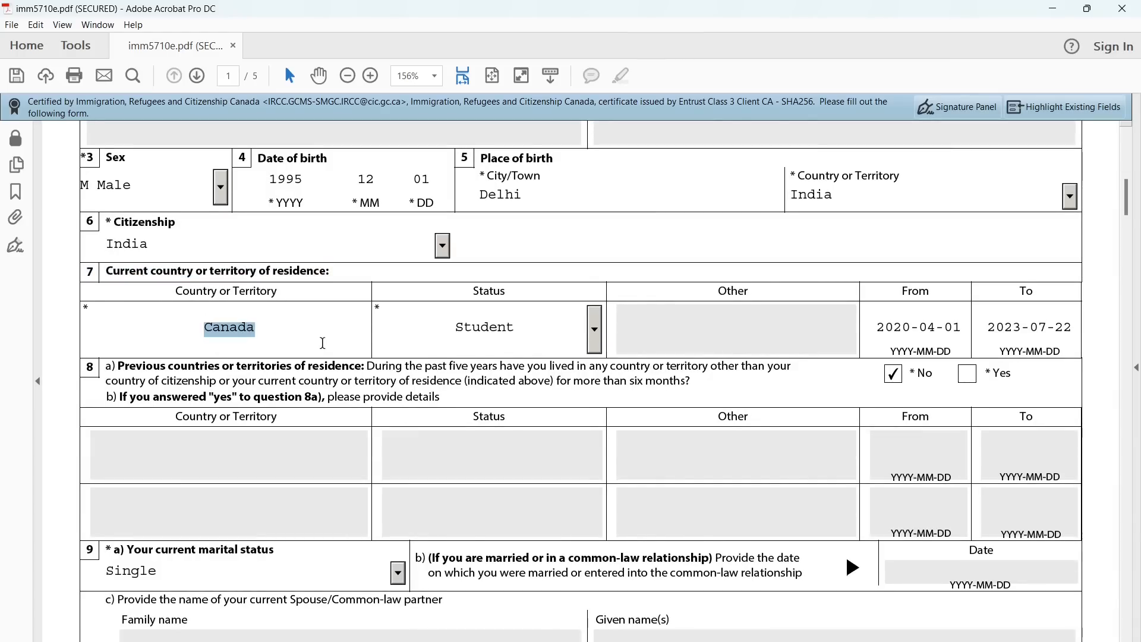
{"action": "scroll", "coordinate": [322, 342], "scroll_direction": "down", "scroll_amount": 1}
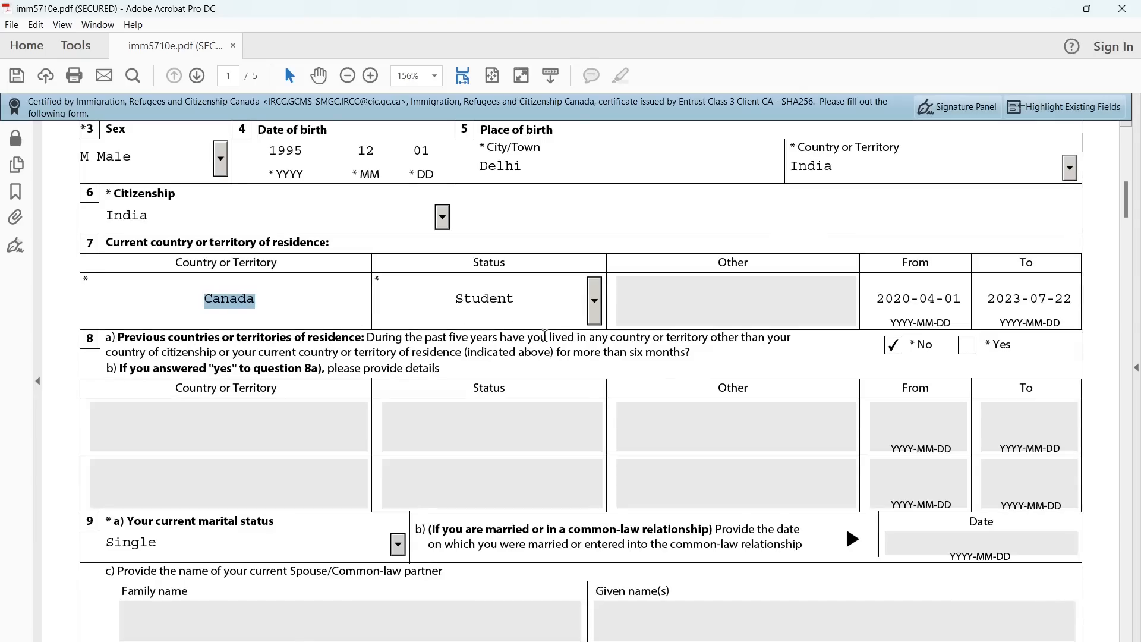
{"action": "left_click", "coordinate": [593, 306]}
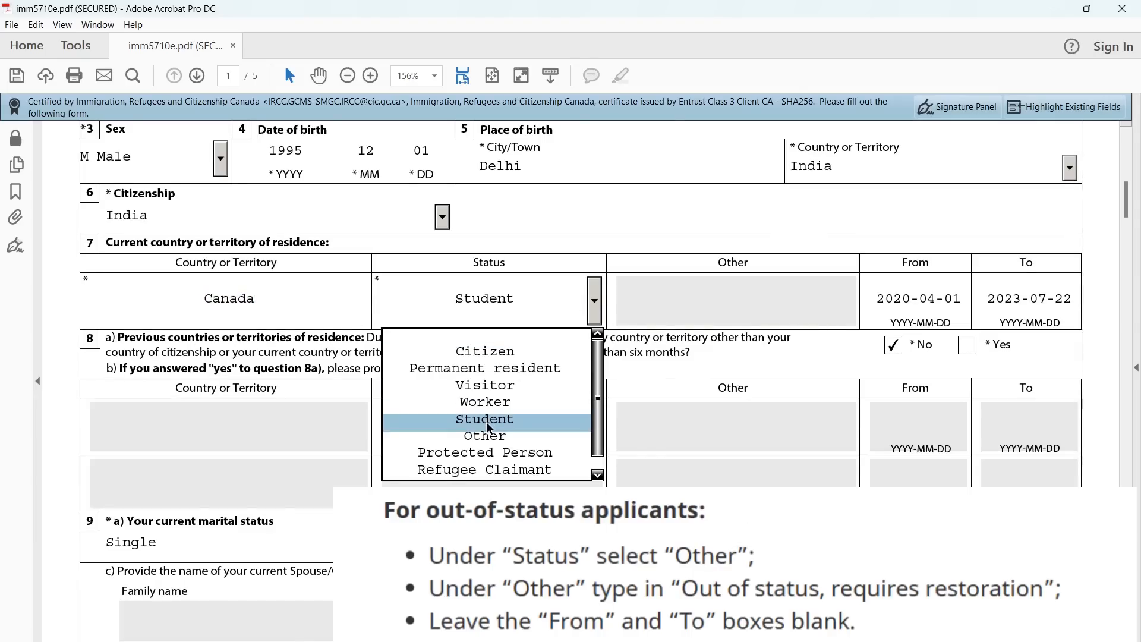
{"action": "left_click", "coordinate": [731, 291]}
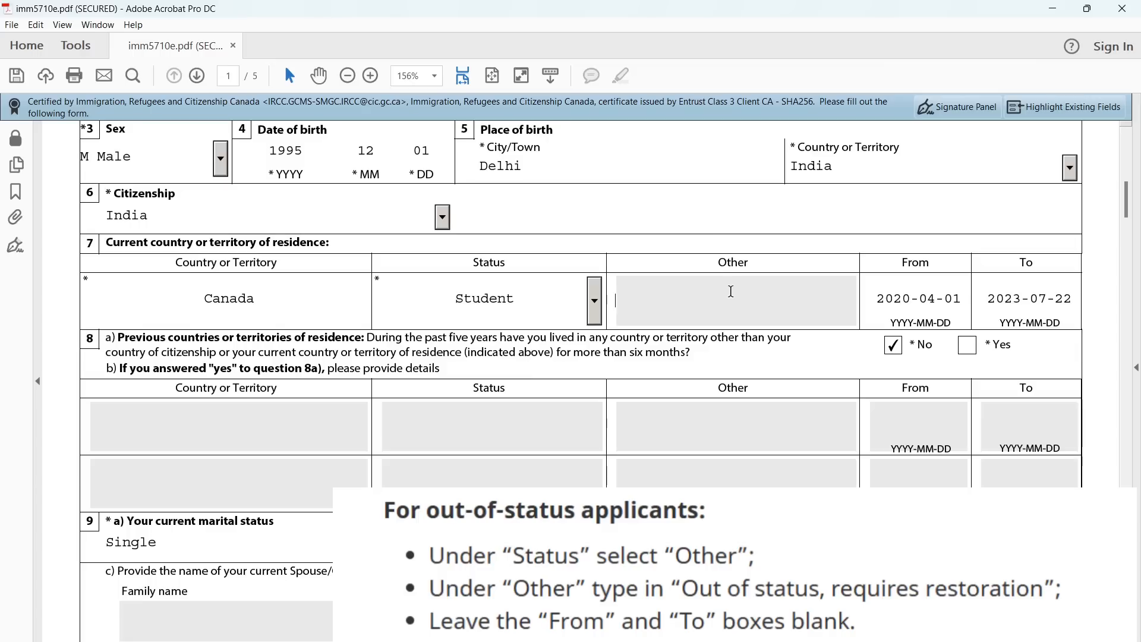
{"action": "left_click_drag", "start_coordinate": [903, 263], "coordinate": [933, 265]}
{"action": "double_click", "coordinate": [928, 265]}
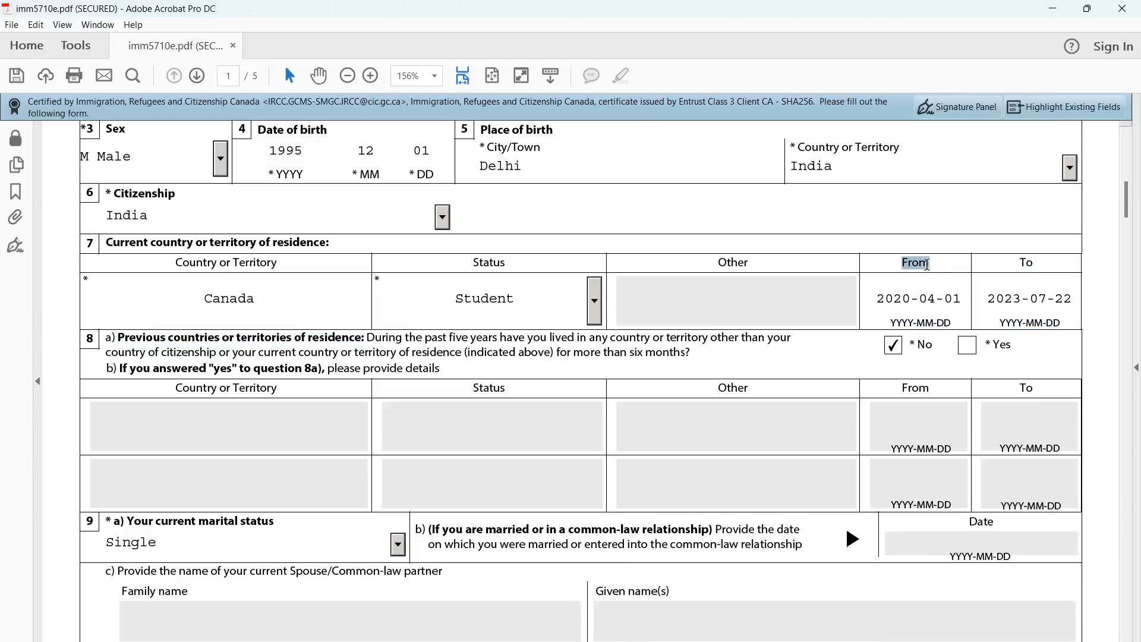
{"action": "double_click", "coordinate": [1028, 265]}
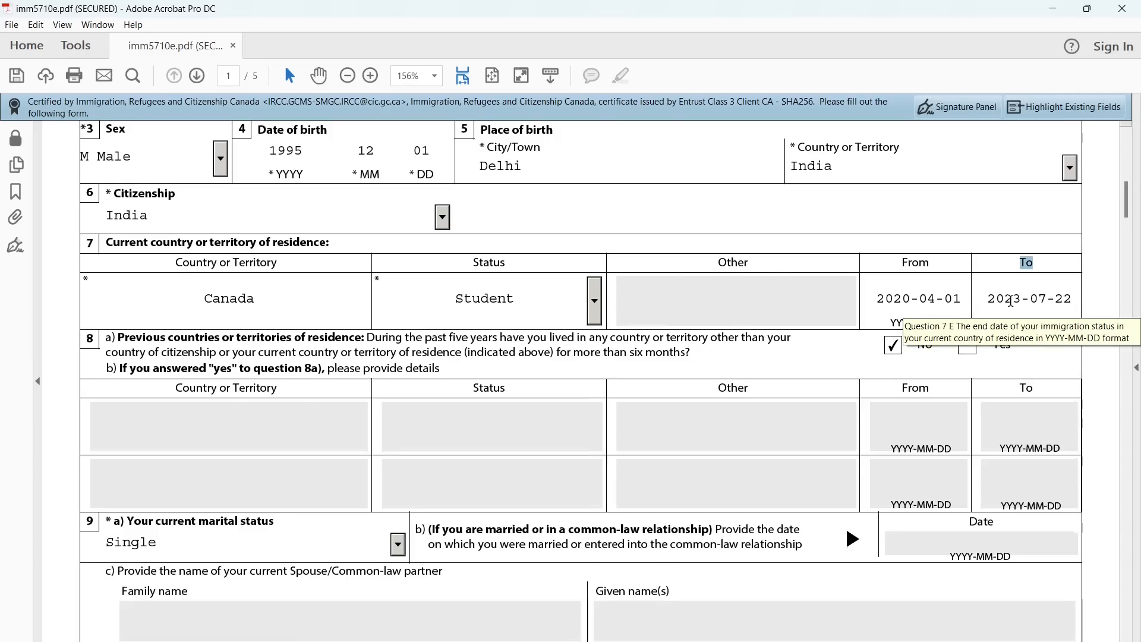
{"action": "scroll", "coordinate": [407, 337], "scroll_direction": "down", "scroll_amount": 3}
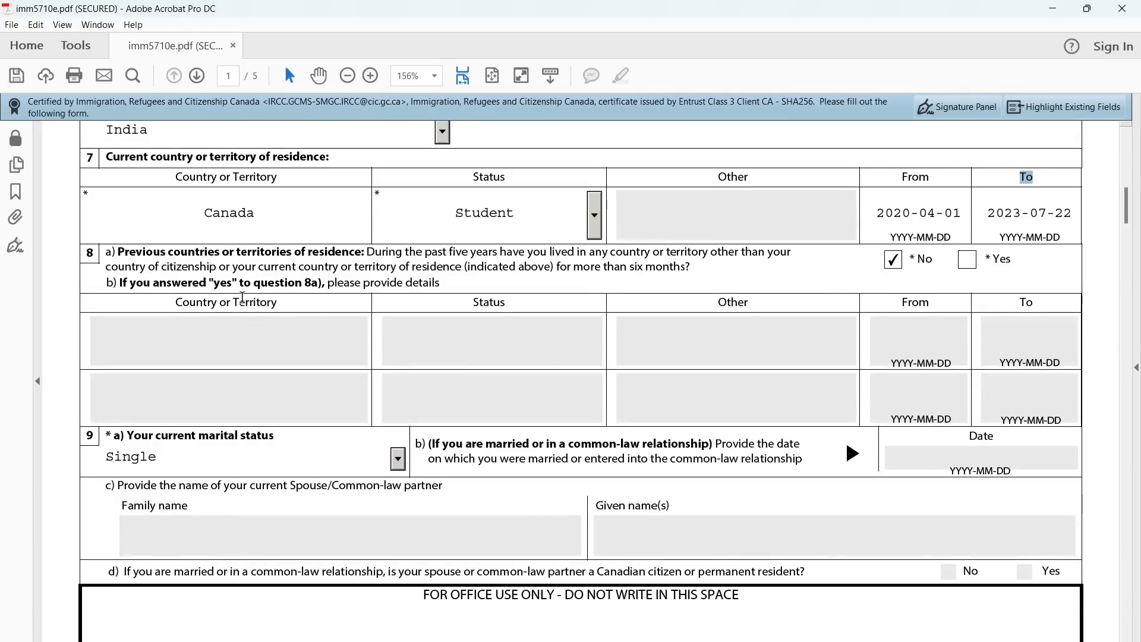
{"action": "left_click_drag", "start_coordinate": [116, 253], "coordinate": [374, 254]}
{"action": "left_click", "coordinate": [439, 269]}
{"action": "left_click_drag", "start_coordinate": [451, 253], "coordinate": [506, 253]}
{"action": "left_click_drag", "start_coordinate": [559, 266], "coordinate": [688, 266]}
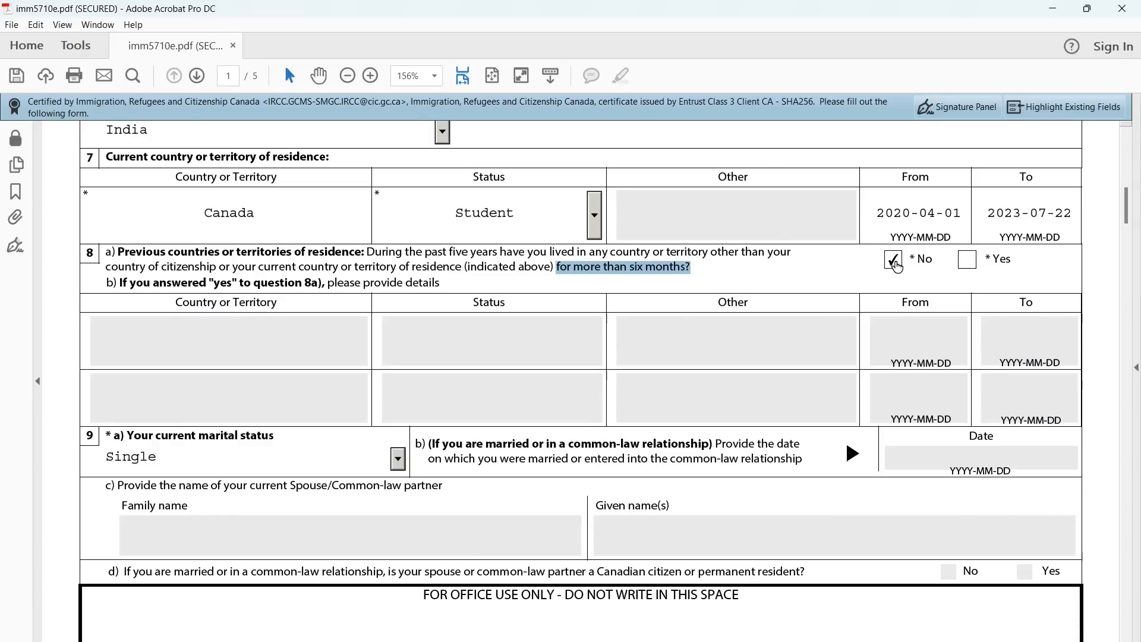
Keep marital status as Single and check question 10a on previous relationships, answered No
{"action": "scroll", "coordinate": [580, 412], "scroll_direction": "down", "scroll_amount": 5}
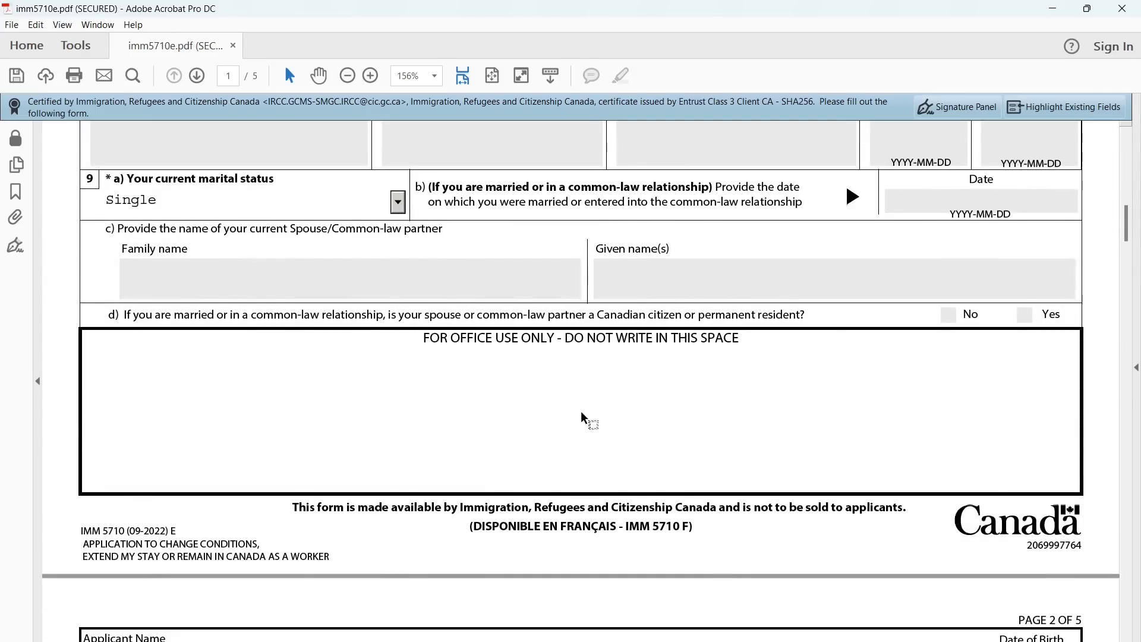
{"action": "left_click", "coordinate": [398, 203]}
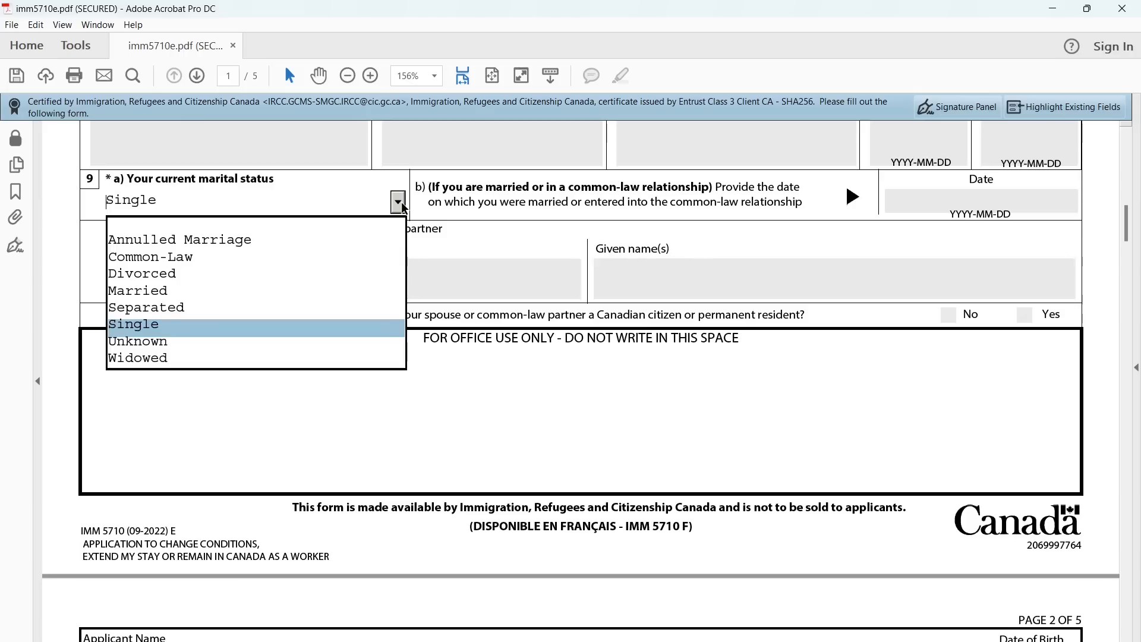
{"action": "left_click", "coordinate": [399, 202]}
{"action": "scroll", "coordinate": [458, 359], "scroll_direction": "down", "scroll_amount": 8}
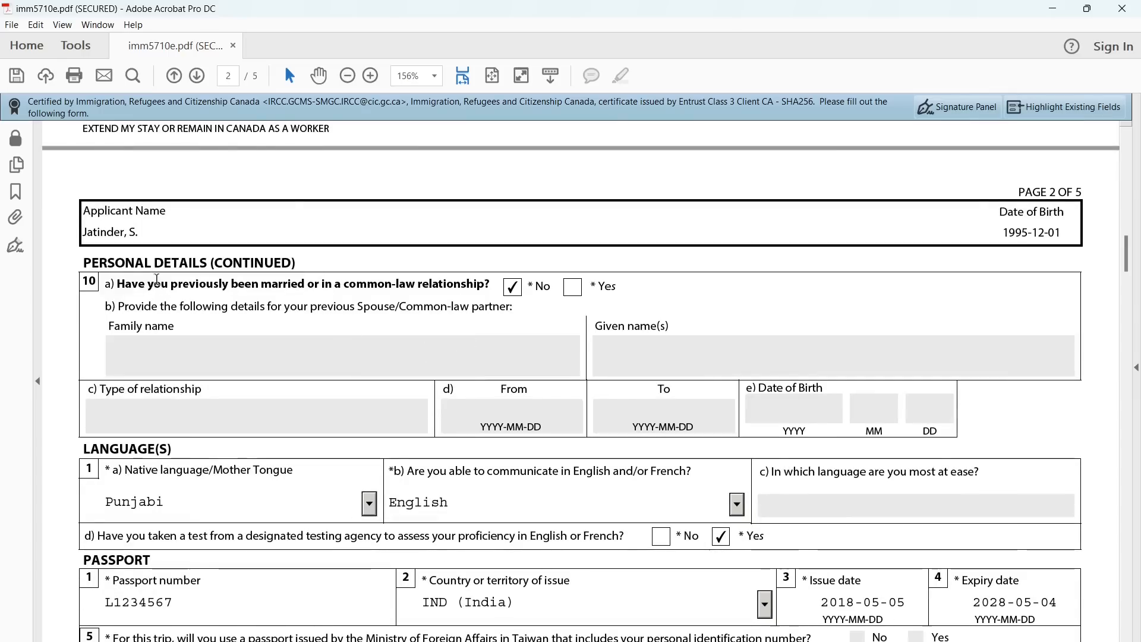
{"action": "double_click", "coordinate": [154, 263]}
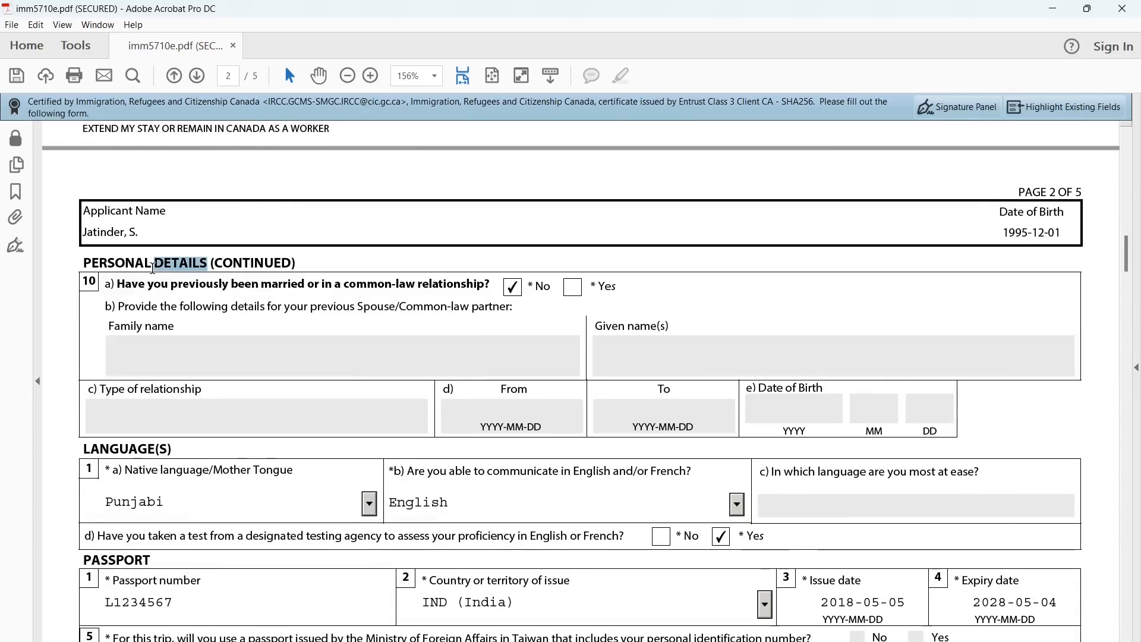
{"action": "double_click", "coordinate": [322, 285]}
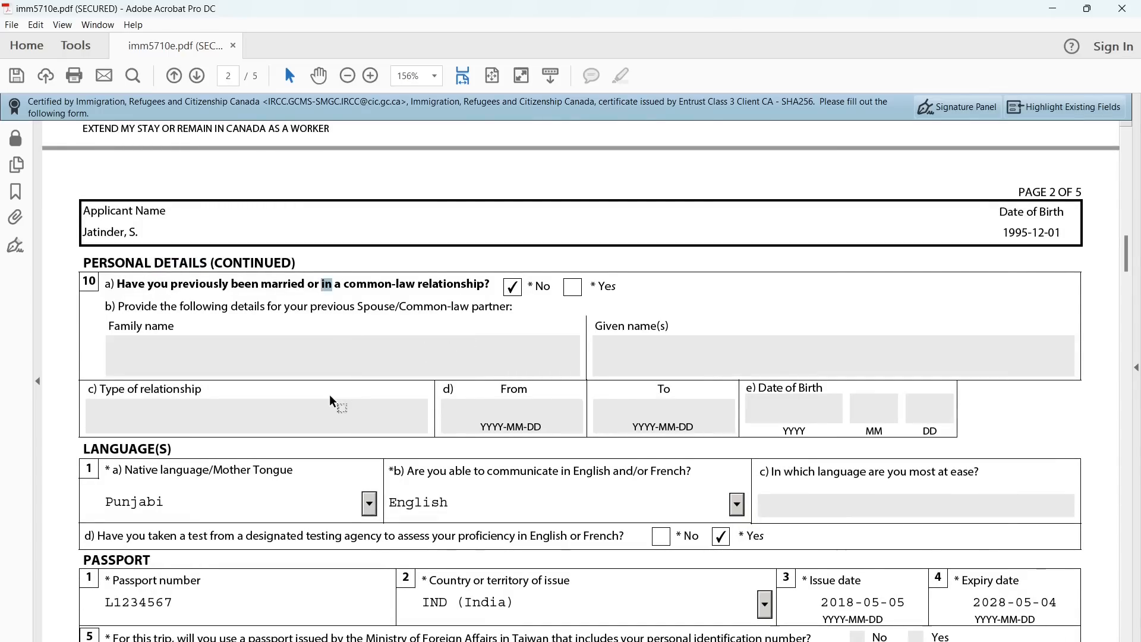
{"action": "scroll", "coordinate": [329, 394], "scroll_direction": "down", "scroll_amount": 5}
{"action": "double_click", "coordinate": [95, 279]}
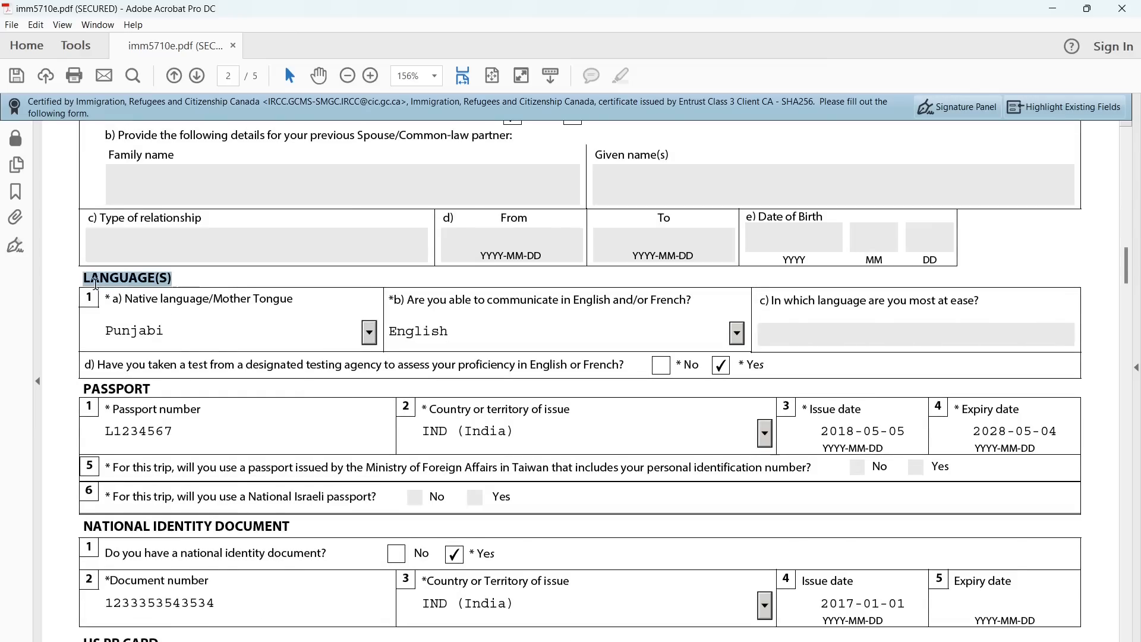
{"action": "left_click", "coordinate": [371, 334]}
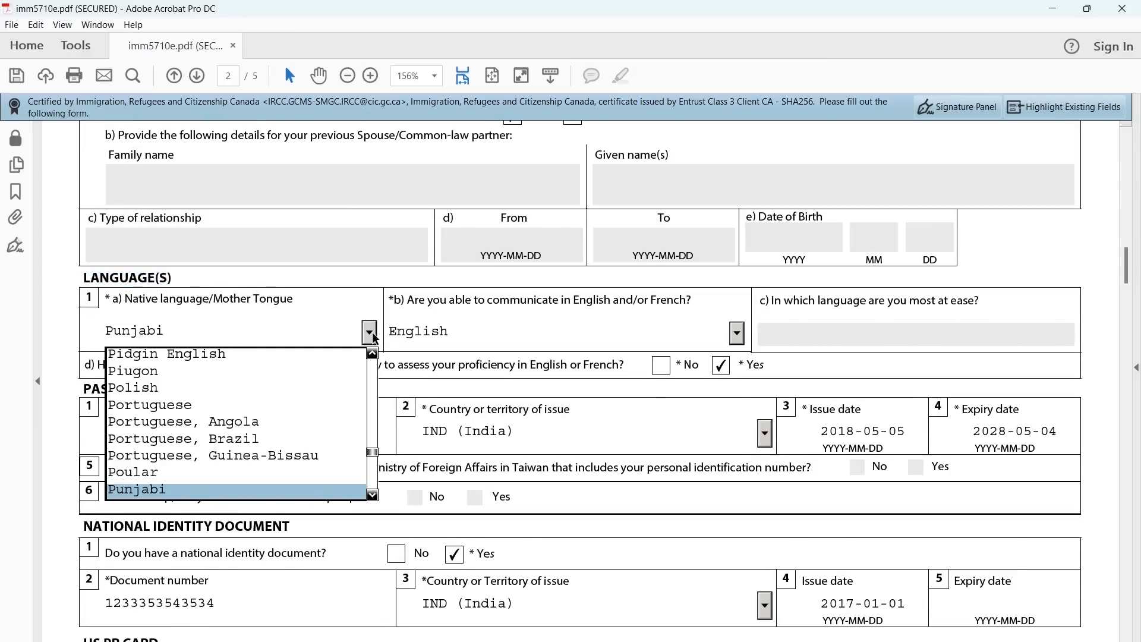
{"action": "left_click", "coordinate": [372, 332]}
{"action": "left_click", "coordinate": [736, 334]}
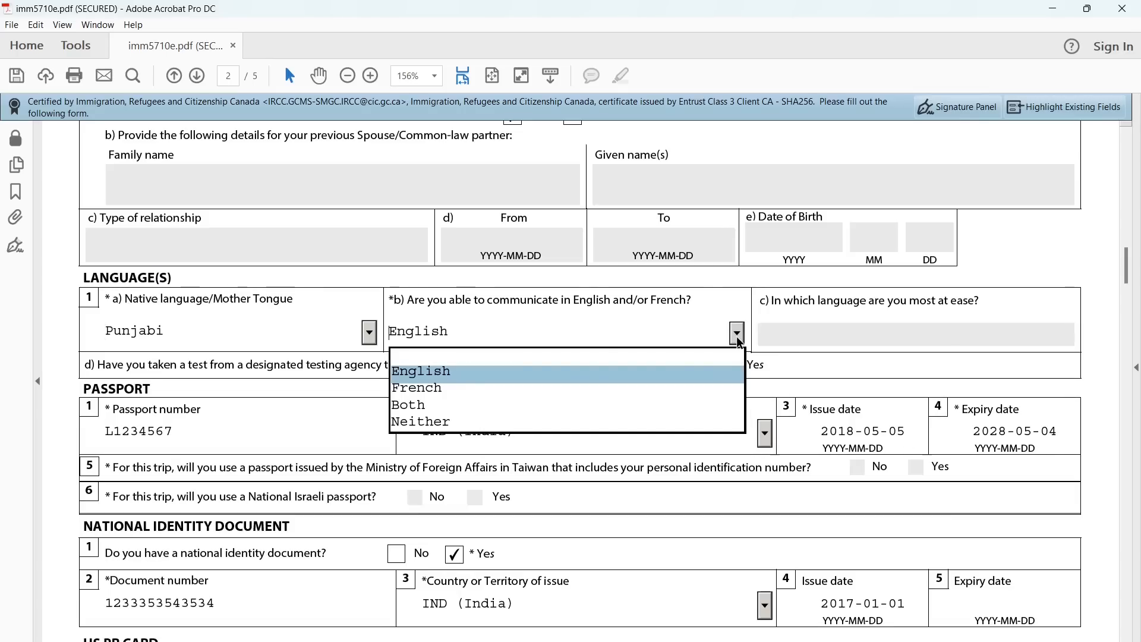
{"action": "left_click", "coordinate": [736, 336]}
{"action": "scroll", "coordinate": [694, 419], "scroll_direction": "down", "scroll_amount": 2}
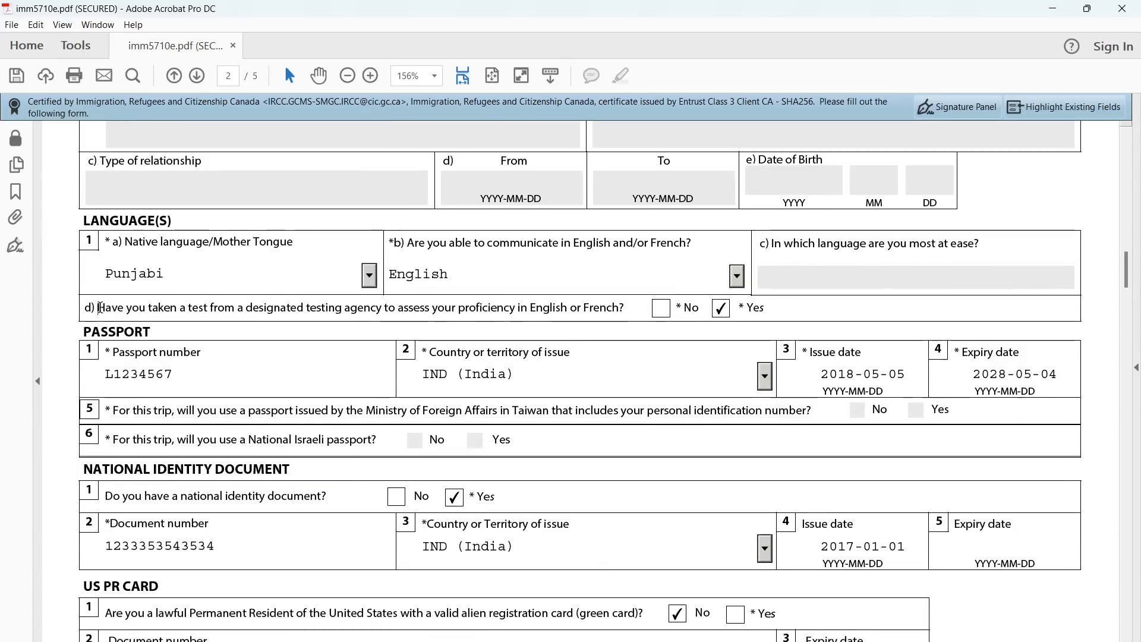
{"action": "left_click_drag", "start_coordinate": [99, 307], "coordinate": [624, 316]}
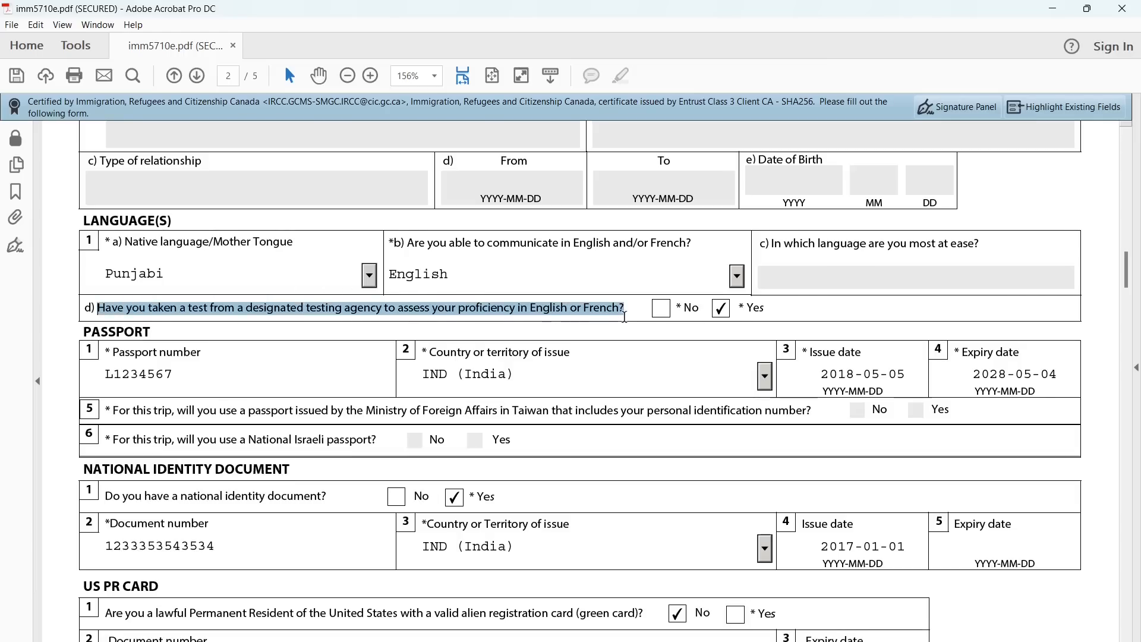
{"action": "left_click", "coordinate": [825, 299]}
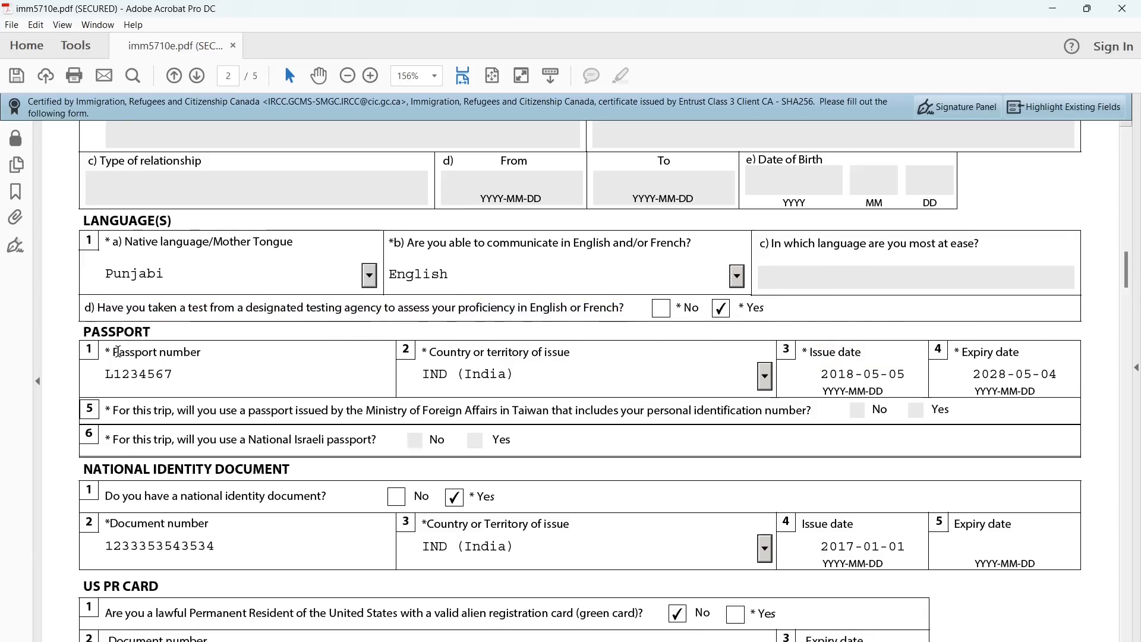
{"action": "left_click_drag", "start_coordinate": [83, 332], "coordinate": [149, 334]}
{"action": "left_click", "coordinate": [177, 366]}
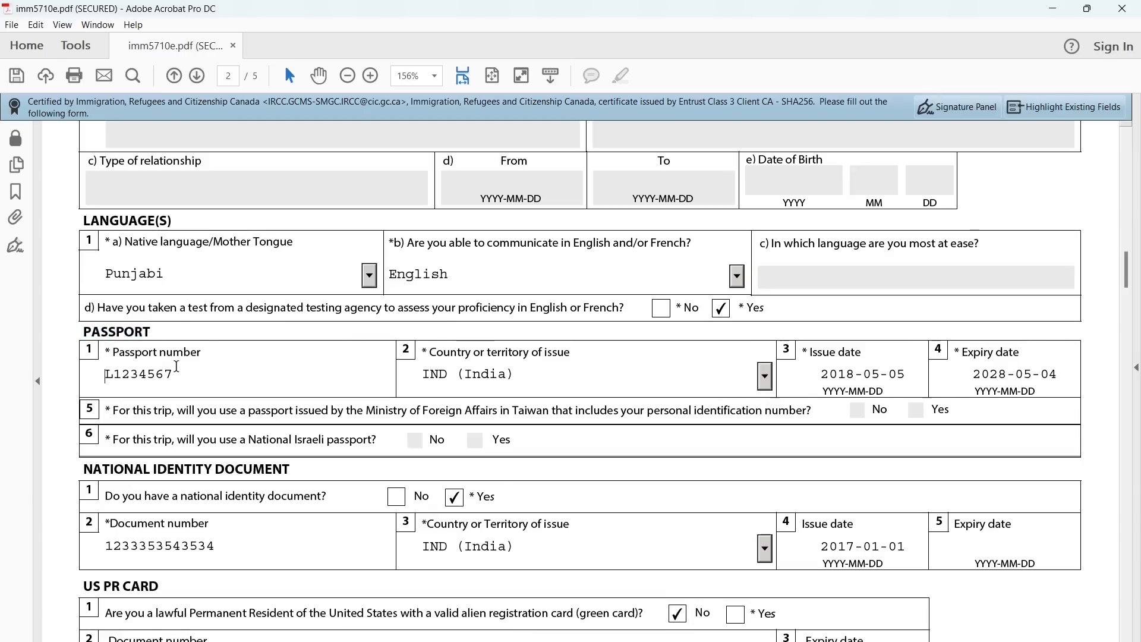
{"action": "left_click", "coordinate": [765, 377]}
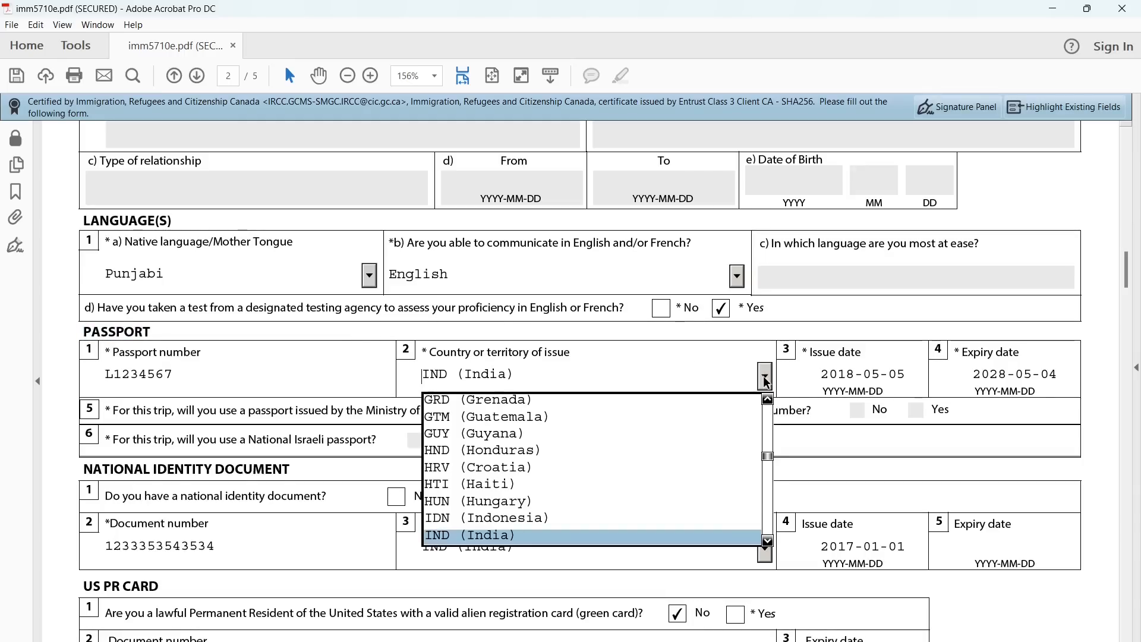
{"action": "left_click", "coordinate": [765, 379]}
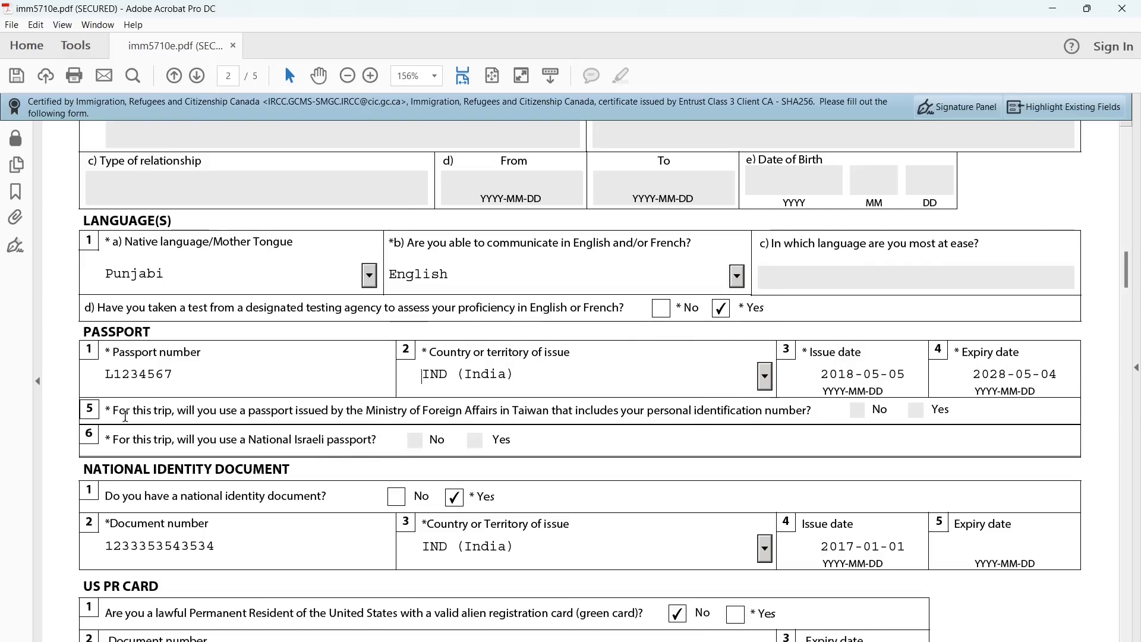
{"action": "scroll", "coordinate": [157, 413], "scroll_direction": "down", "scroll_amount": 3}
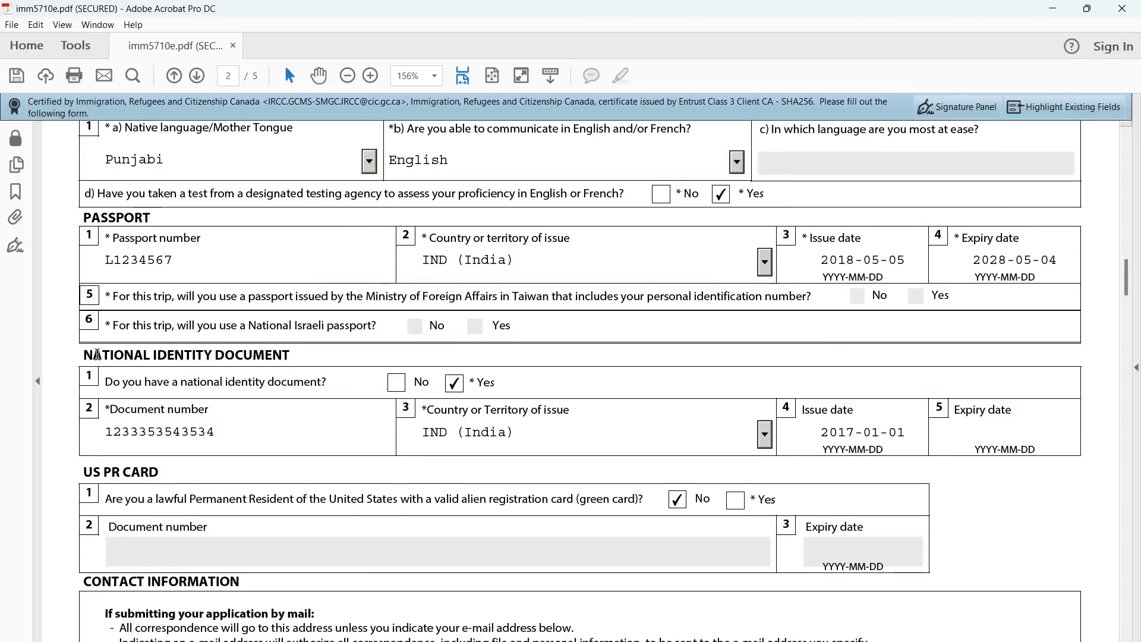
{"action": "left_click_drag", "start_coordinate": [97, 355], "coordinate": [271, 355]}
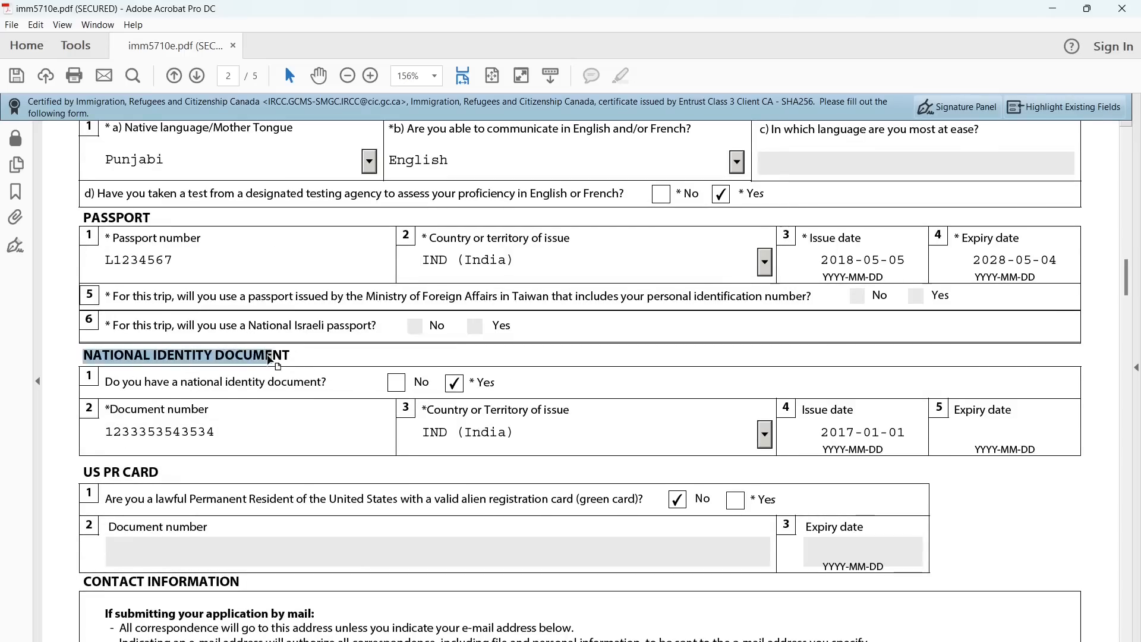
{"action": "triple_click", "coordinate": [237, 379]}
{"action": "left_click", "coordinate": [284, 384]}
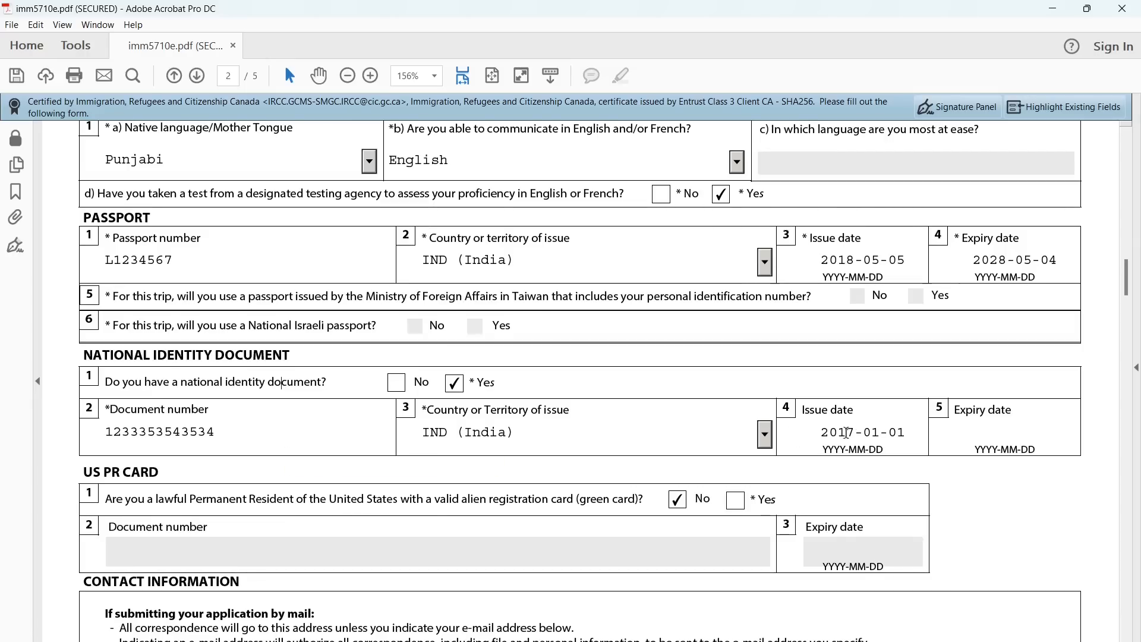
{"action": "triple_click", "coordinate": [825, 412]}
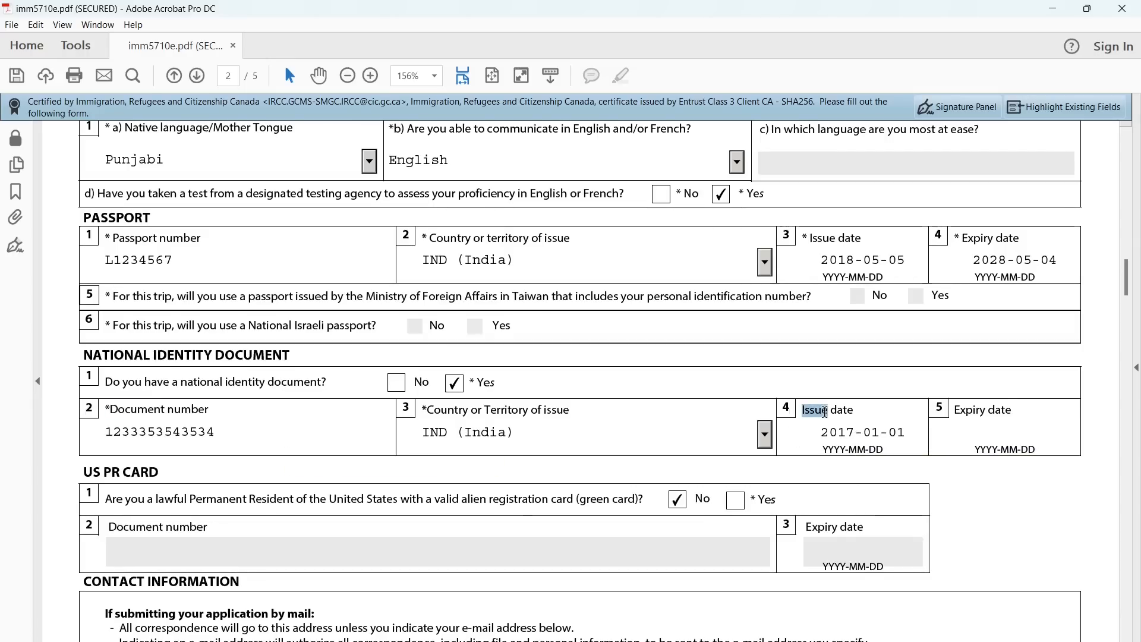
{"action": "left_click", "coordinate": [825, 412]}
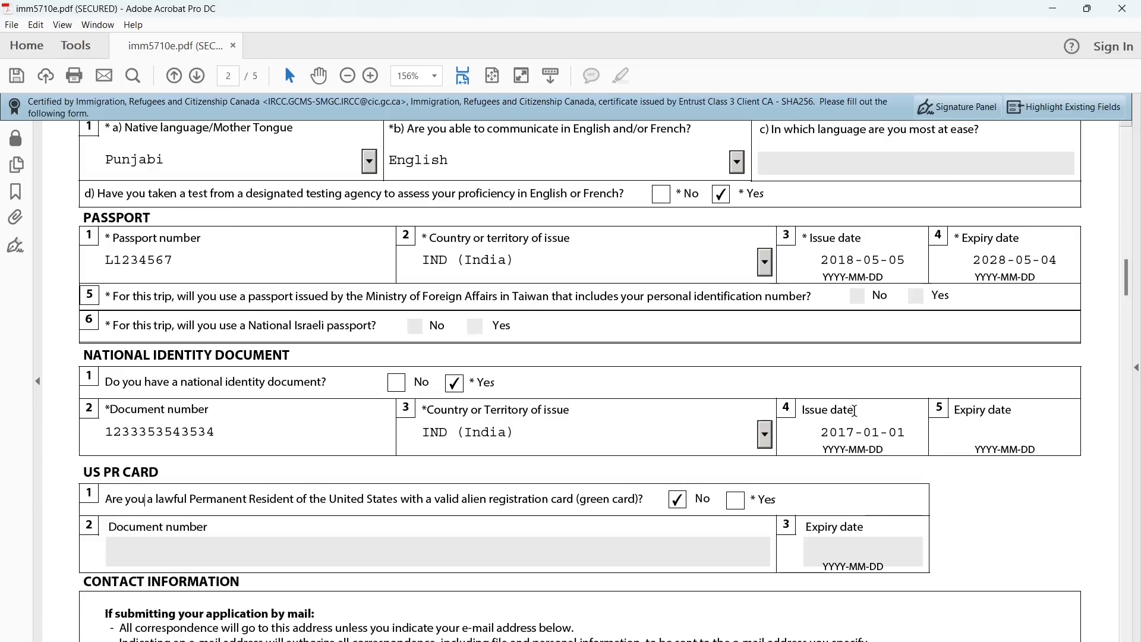
{"action": "left_click_drag", "start_coordinate": [855, 412], "coordinate": [822, 412]}
{"action": "left_click", "coordinate": [823, 413]}
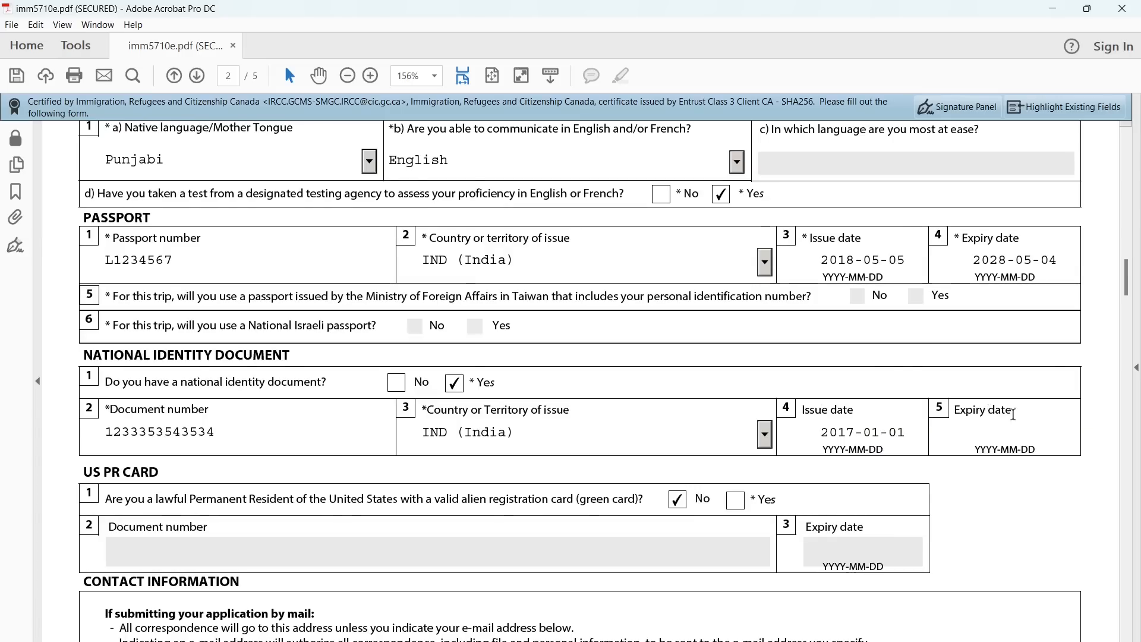
{"action": "scroll", "coordinate": [969, 446], "scroll_direction": "down", "scroll_amount": 3}
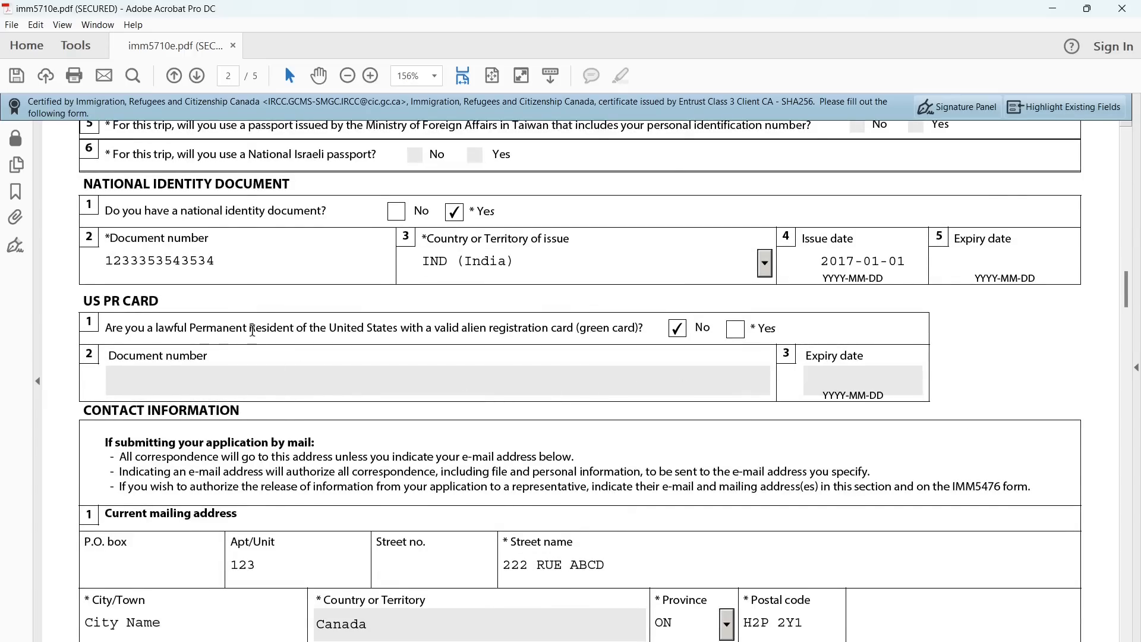
{"action": "double_click", "coordinate": [185, 330]}
{"action": "scroll", "coordinate": [465, 484], "scroll_direction": "down", "scroll_amount": 4}
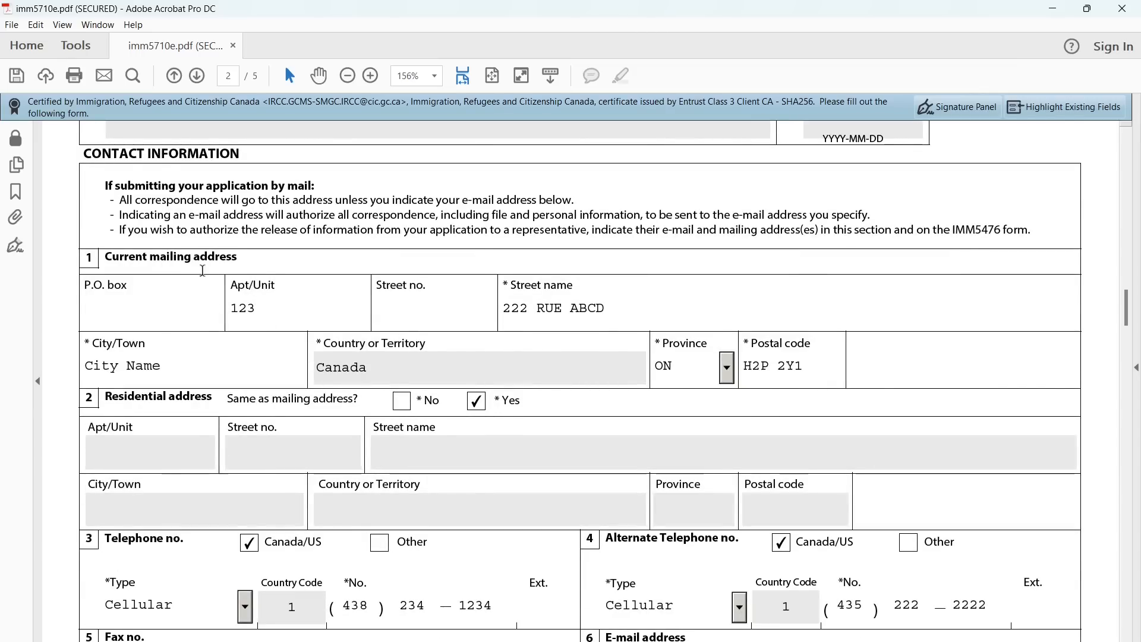
{"action": "triple_click", "coordinate": [218, 256]}
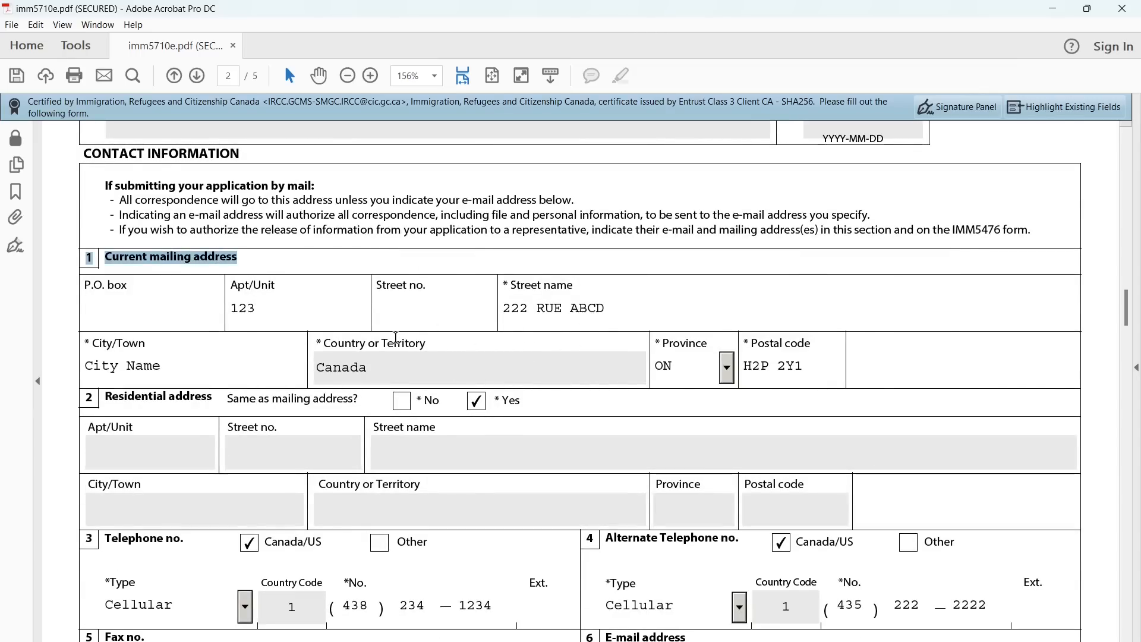
{"action": "scroll", "coordinate": [134, 312], "scroll_direction": "down", "scroll_amount": 3}
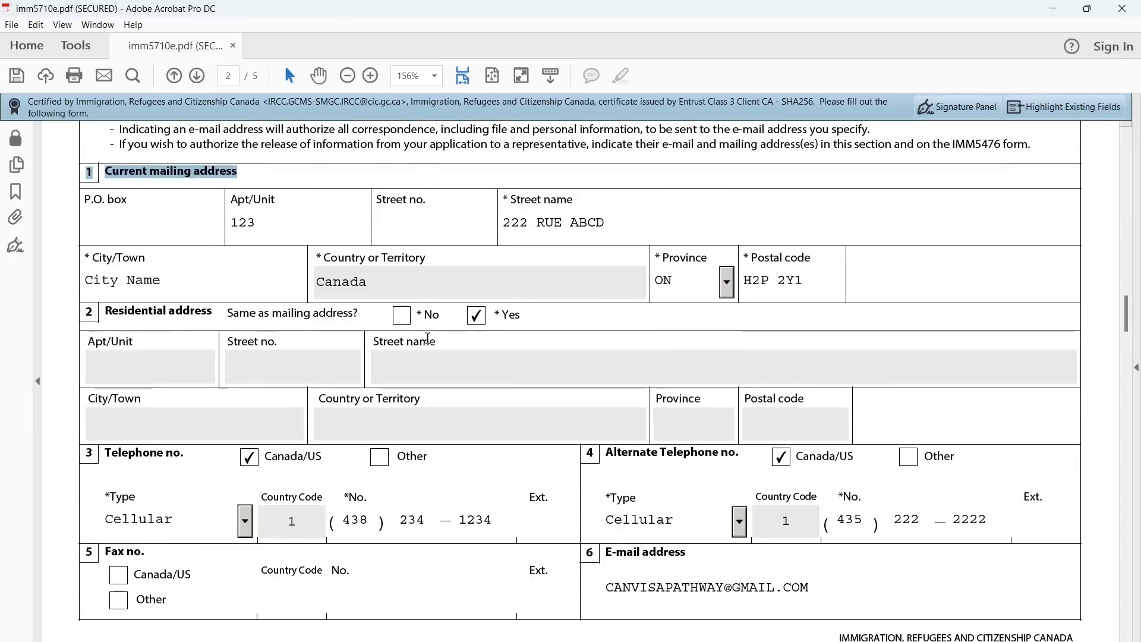
{"action": "triple_click", "coordinate": [134, 311]}
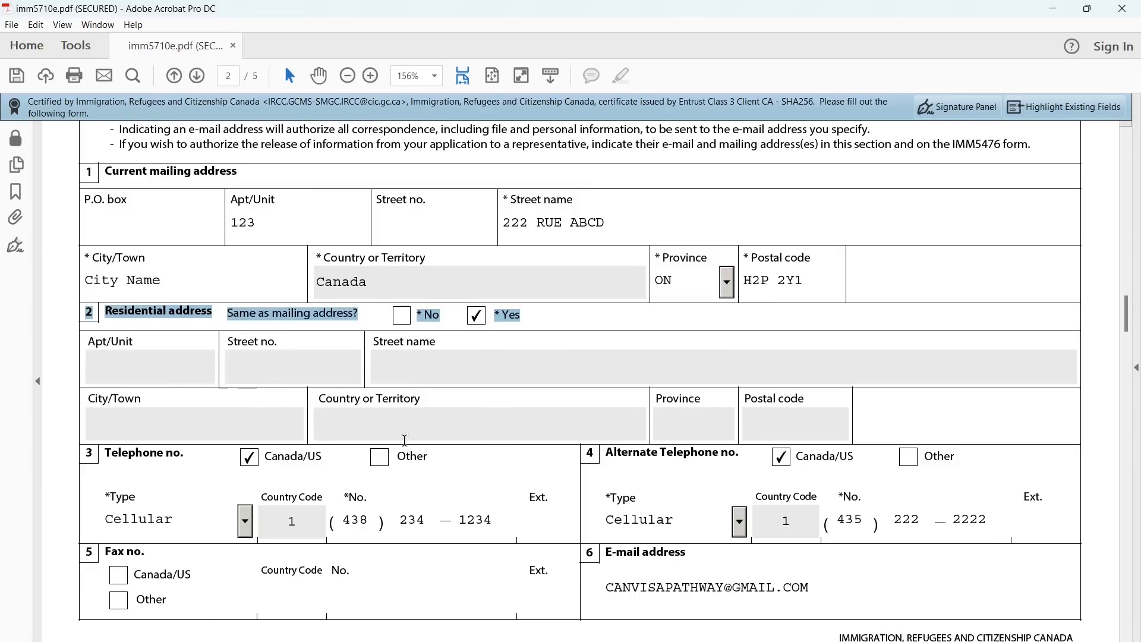
{"action": "scroll", "coordinate": [371, 421], "scroll_direction": "down", "scroll_amount": 2}
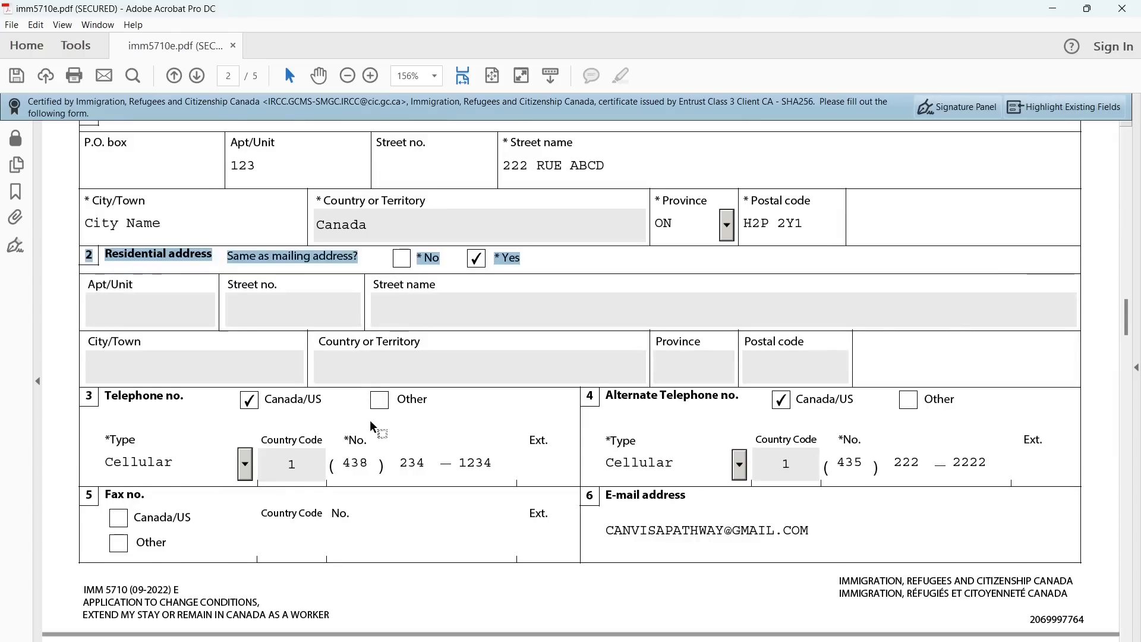
{"action": "left_click", "coordinate": [204, 381]}
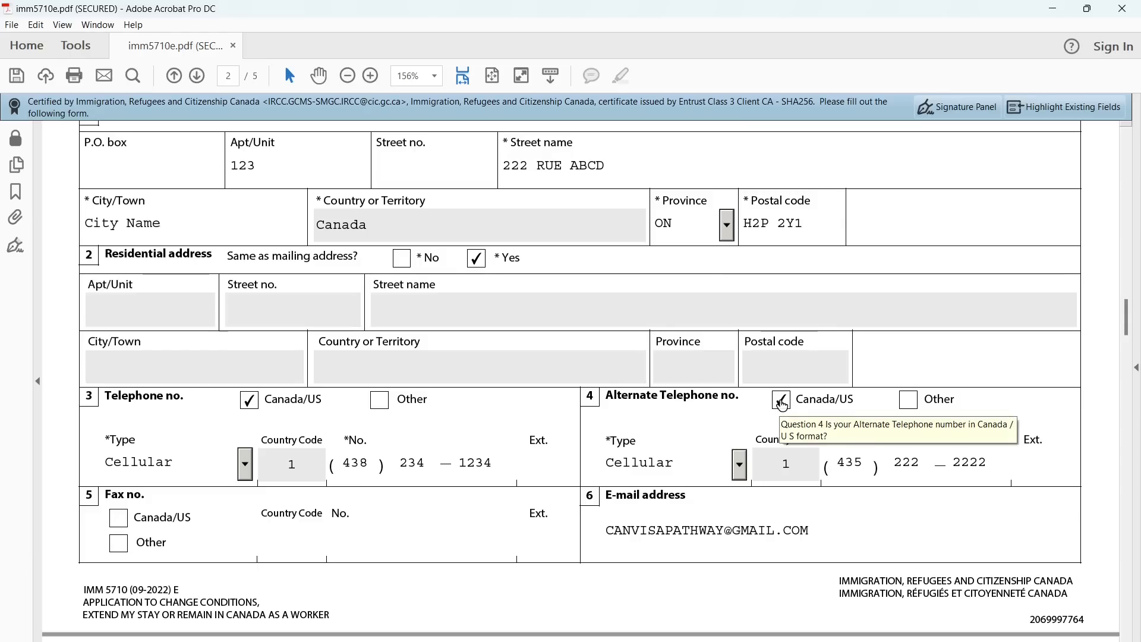
{"action": "scroll", "coordinate": [782, 464], "scroll_direction": "down", "scroll_amount": 2}
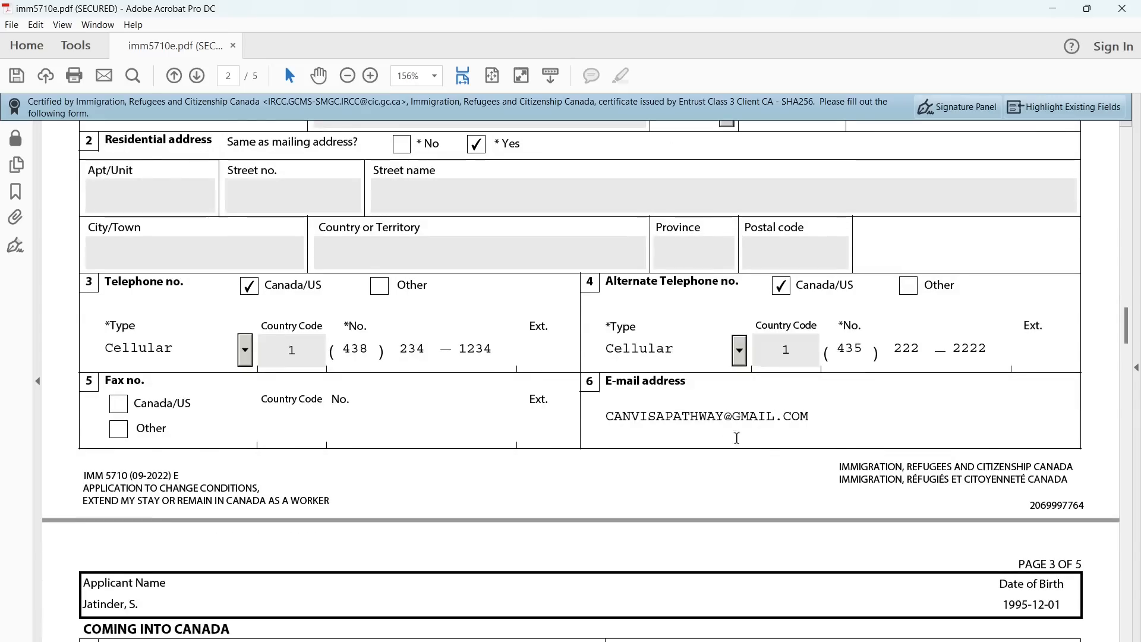
{"action": "left_click", "coordinate": [671, 417]}
{"action": "scroll", "coordinate": [660, 434], "scroll_direction": "down", "scroll_amount": 1}
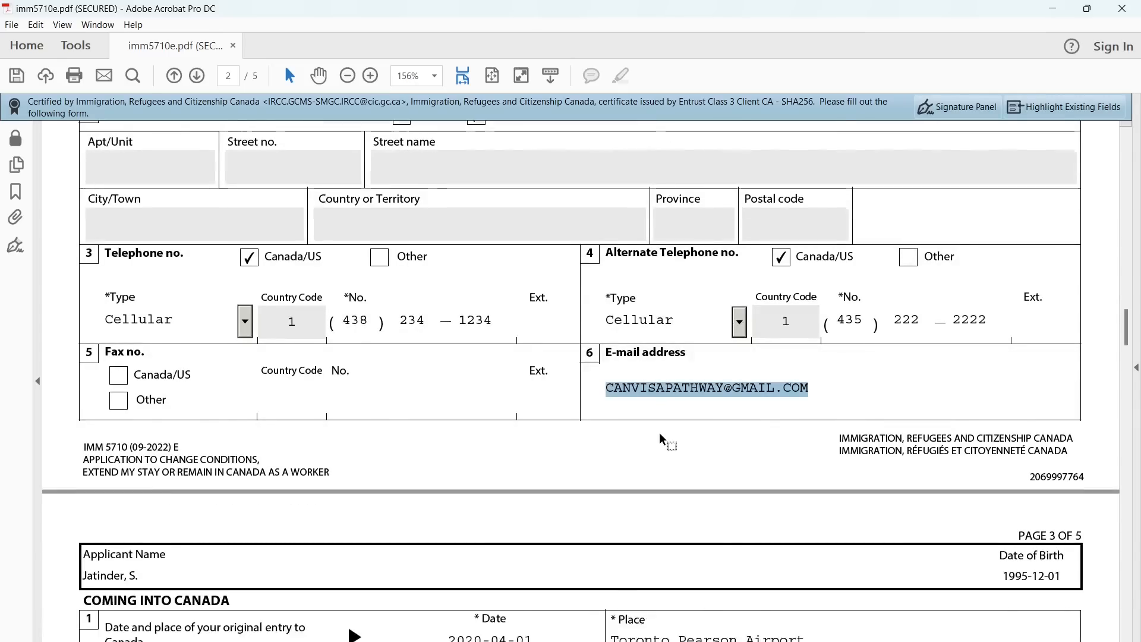
{"action": "scroll", "coordinate": [658, 432], "scroll_direction": "down", "scroll_amount": 5}
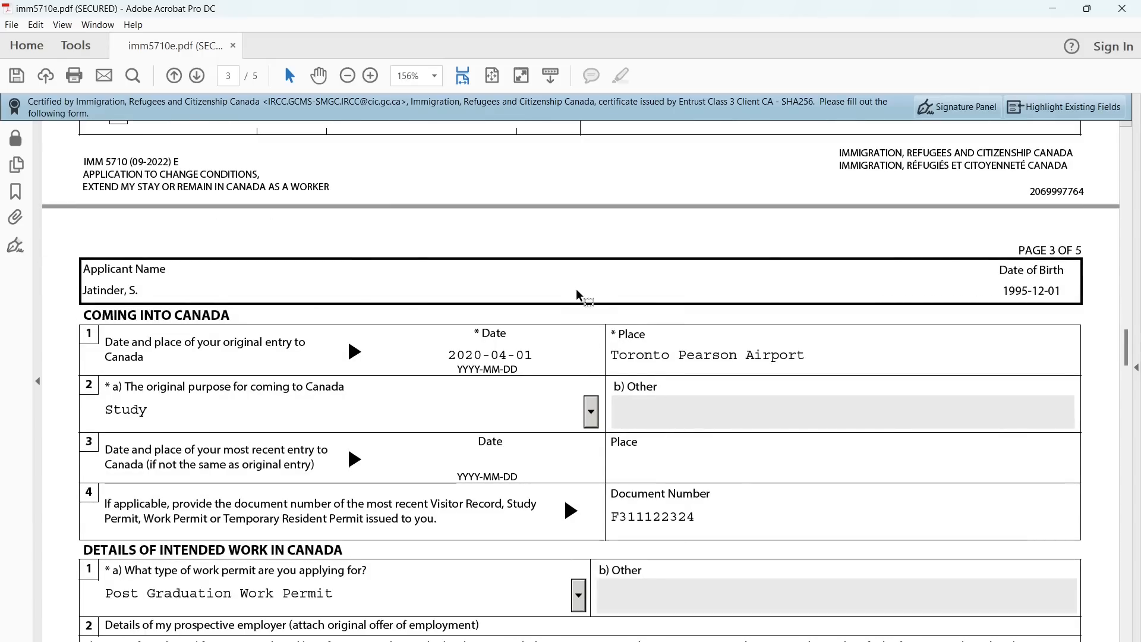
{"action": "triple_click", "coordinate": [157, 314]}
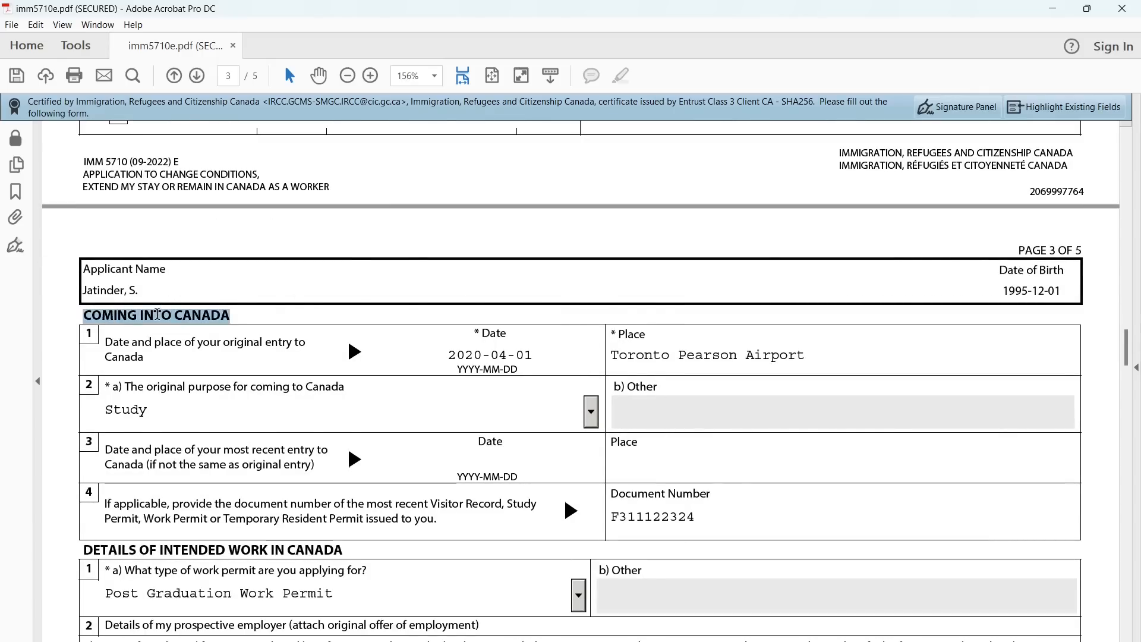
{"action": "left_click", "coordinate": [220, 324]}
{"action": "double_click", "coordinate": [277, 344]}
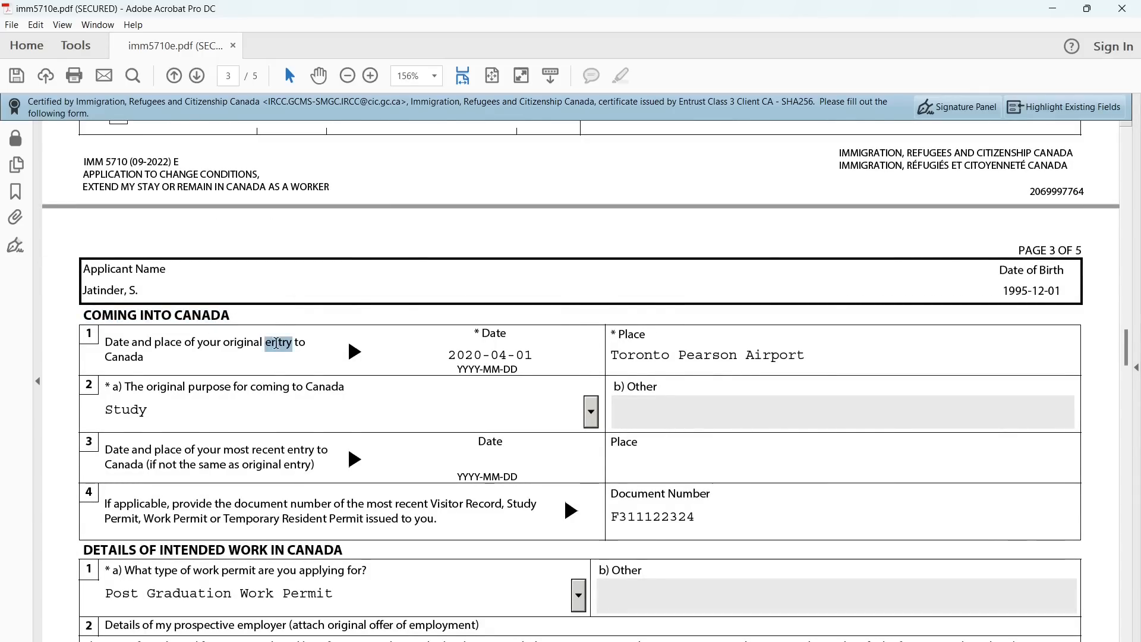
{"action": "triple_click", "coordinate": [276, 343]}
{"action": "scroll", "coordinate": [449, 362], "scroll_direction": "down", "scroll_amount": 2}
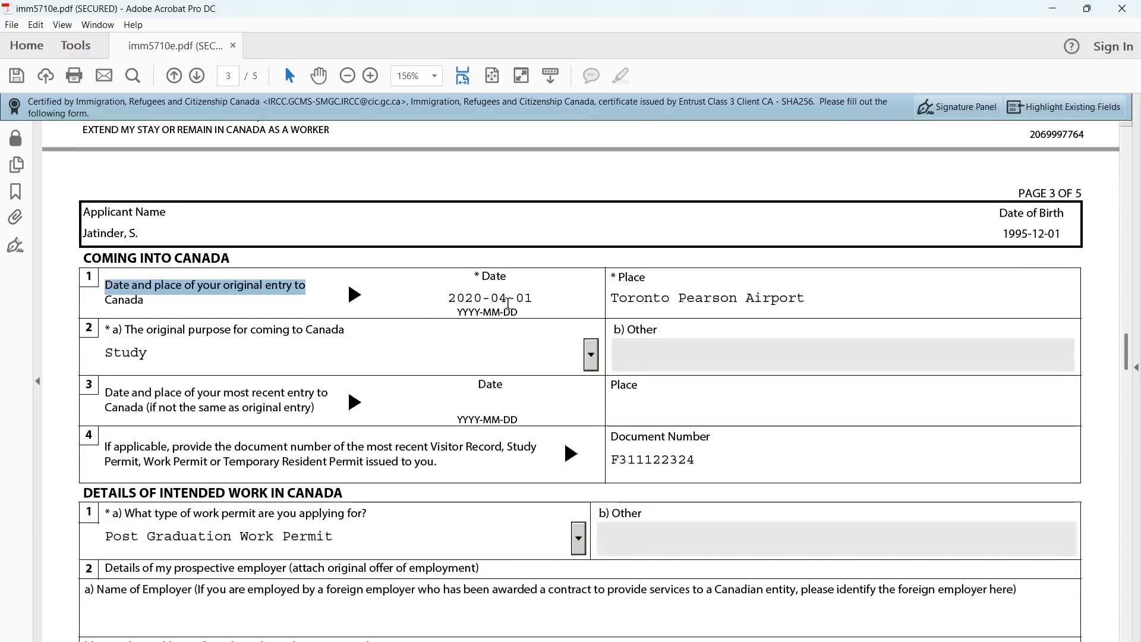
{"action": "double_click", "coordinate": [498, 274]}
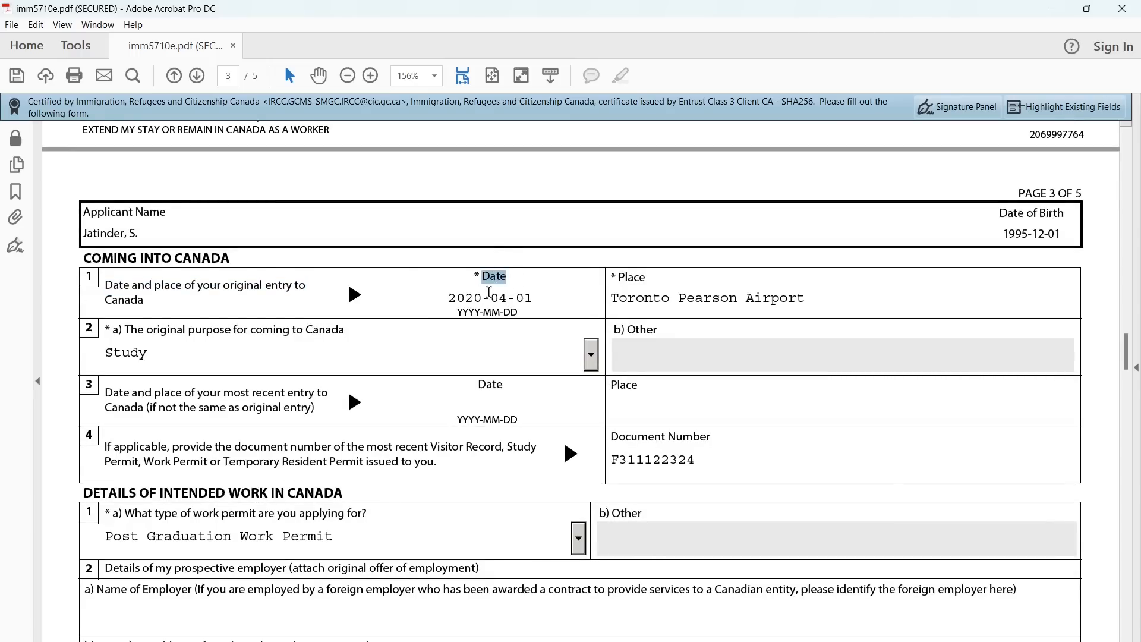
{"action": "triple_click", "coordinate": [640, 277]}
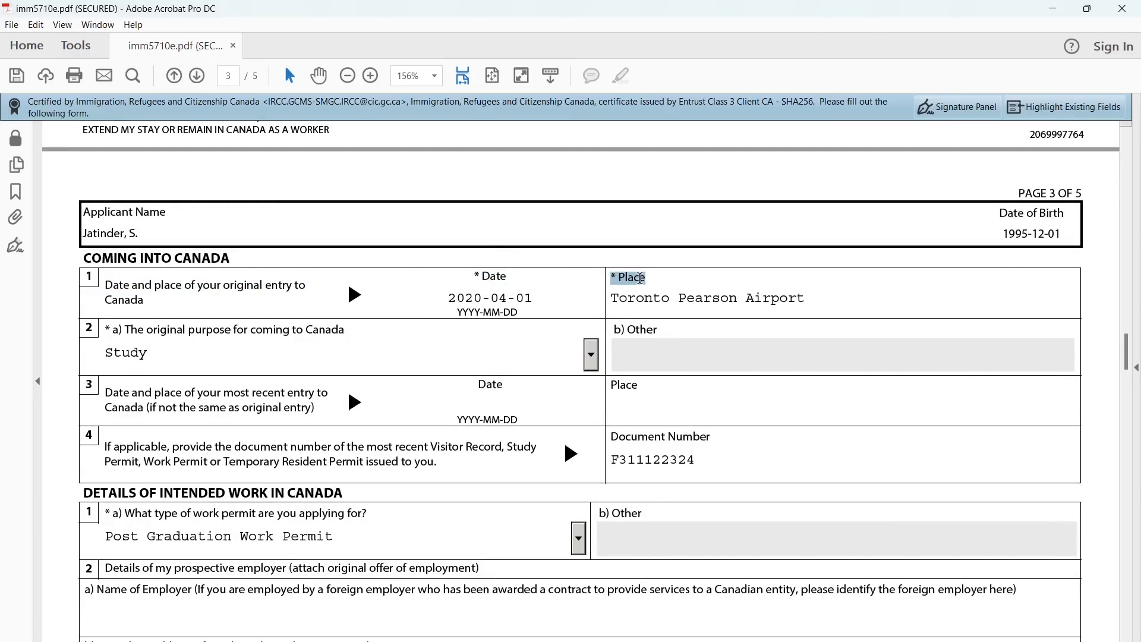
{"action": "scroll", "coordinate": [602, 312], "scroll_direction": "down", "scroll_amount": 1}
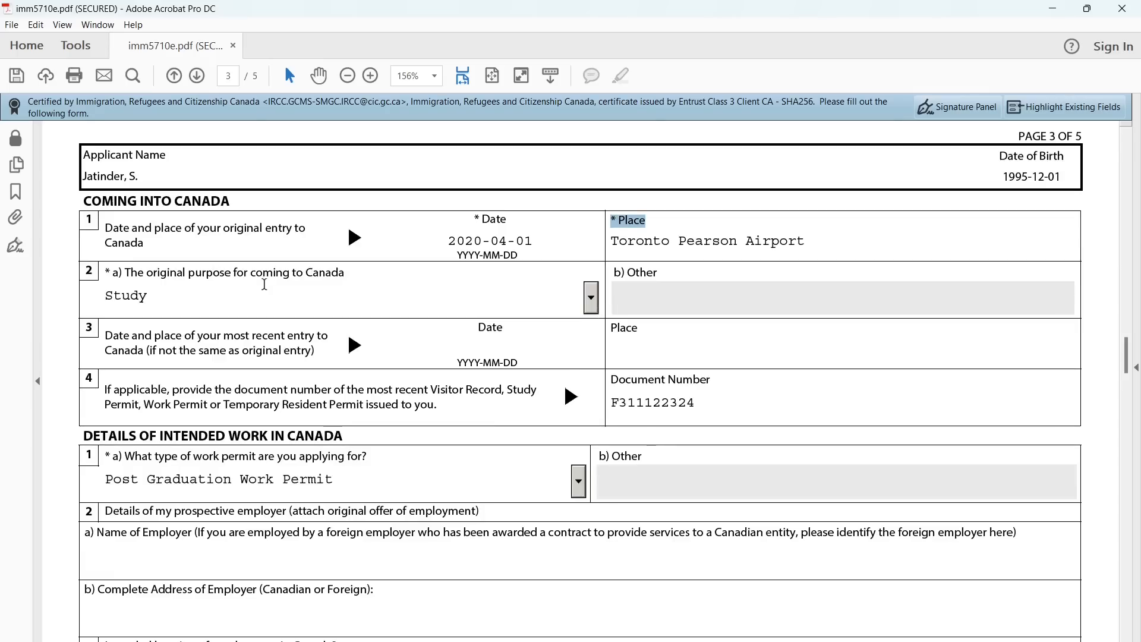
{"action": "triple_click", "coordinate": [683, 242]}
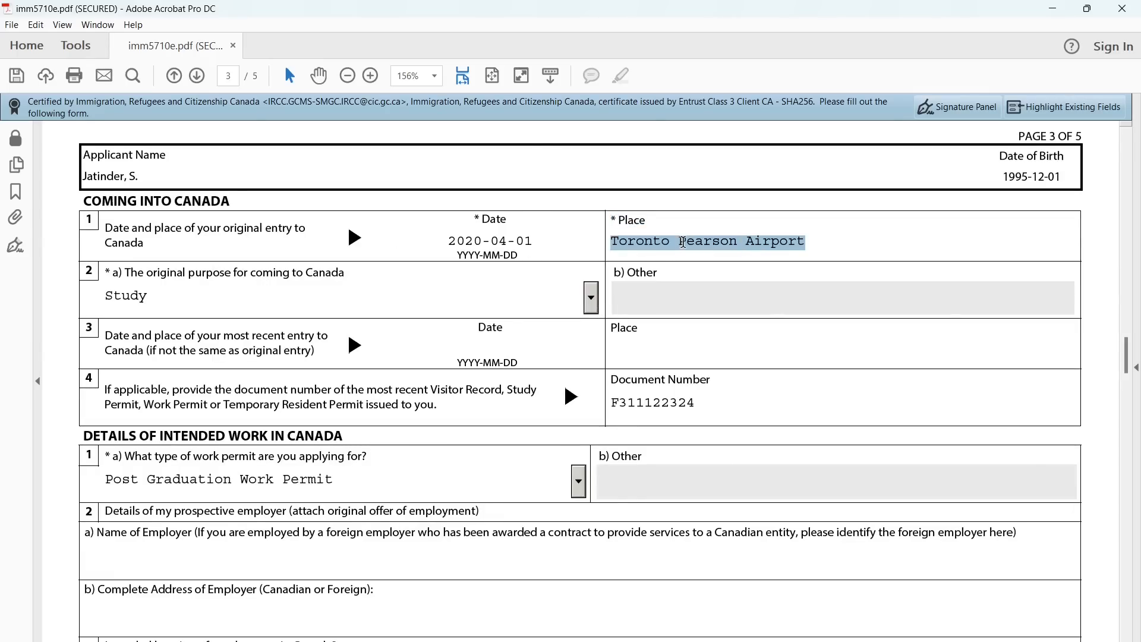
{"action": "left_click", "coordinate": [683, 242]}
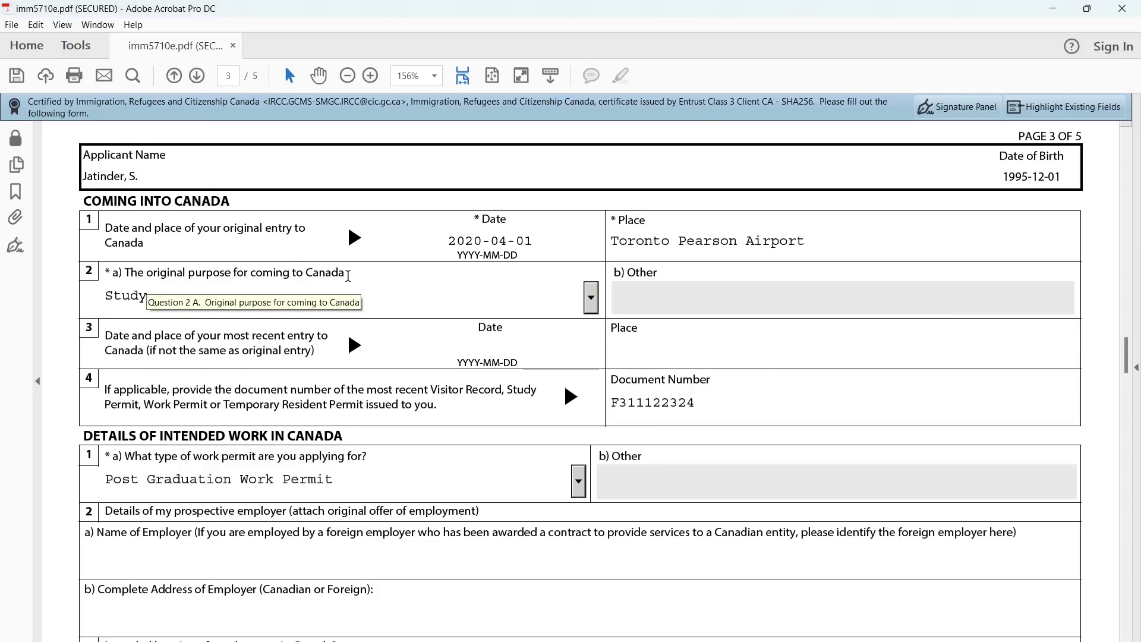
{"action": "left_click", "coordinate": [590, 299]}
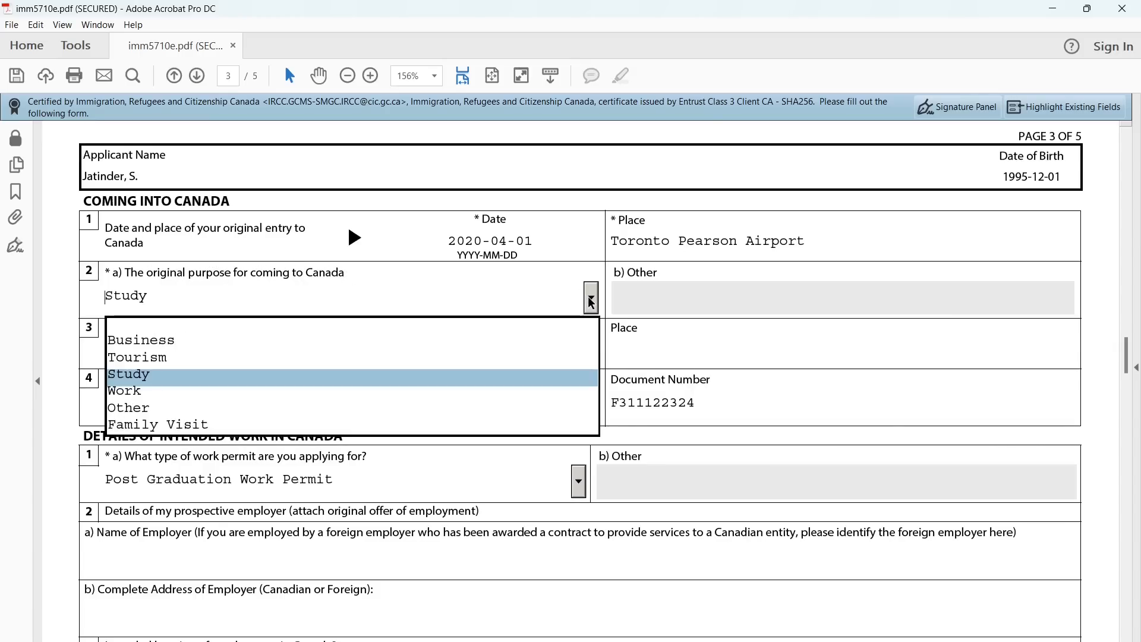
{"action": "left_click", "coordinate": [591, 298]}
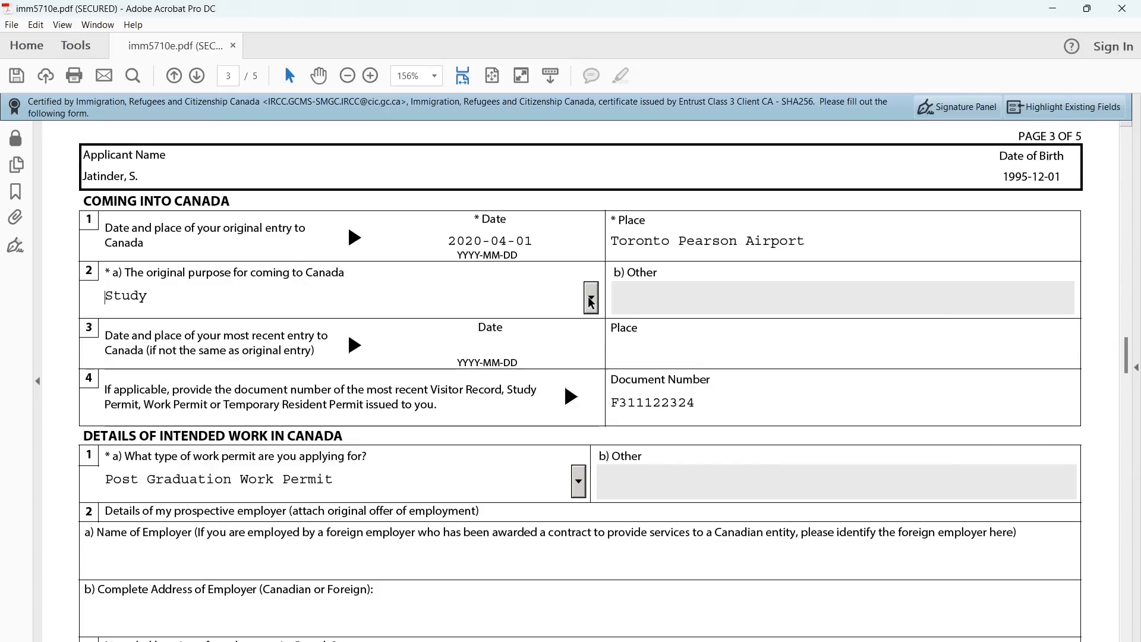
{"action": "scroll", "coordinate": [541, 362], "scroll_direction": "down", "scroll_amount": 3}
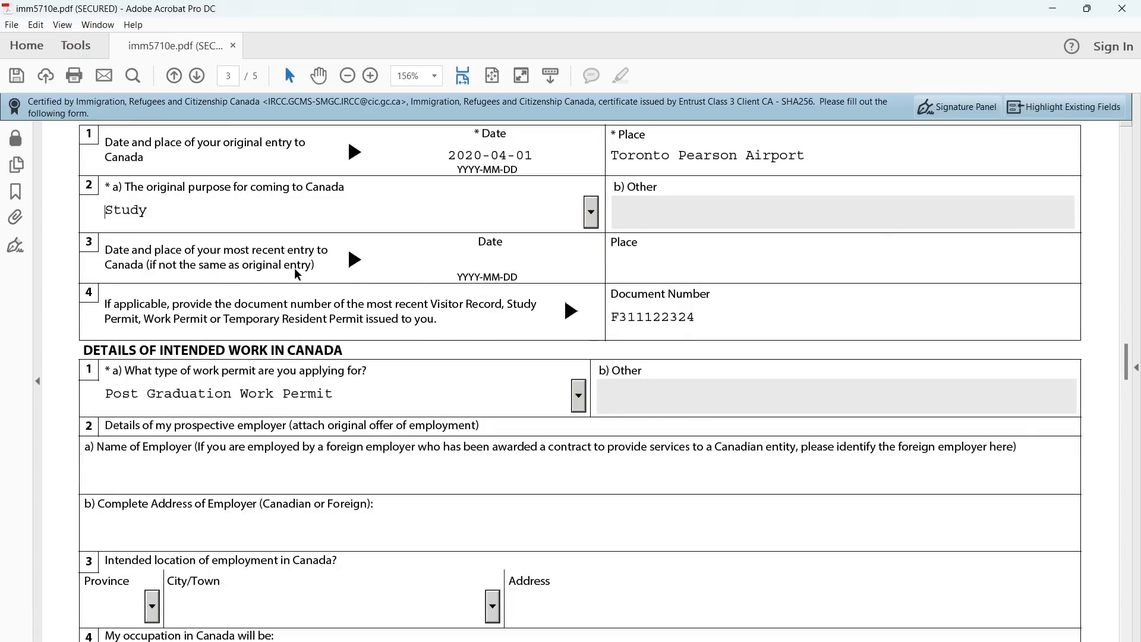
{"action": "triple_click", "coordinate": [163, 253]}
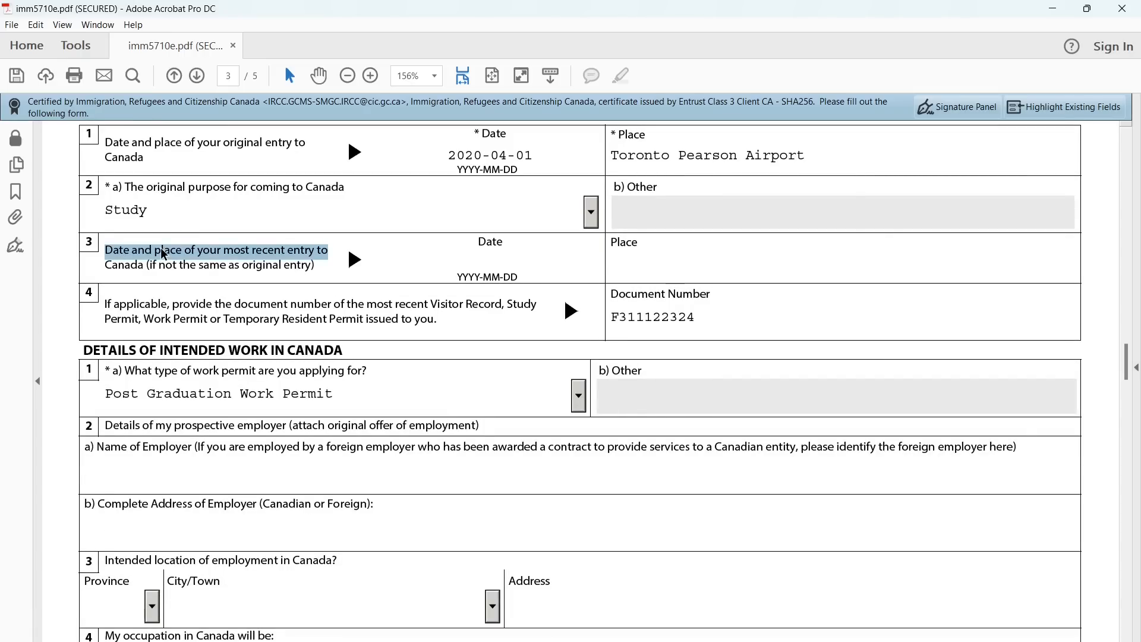
{"action": "left_click", "coordinate": [312, 253]}
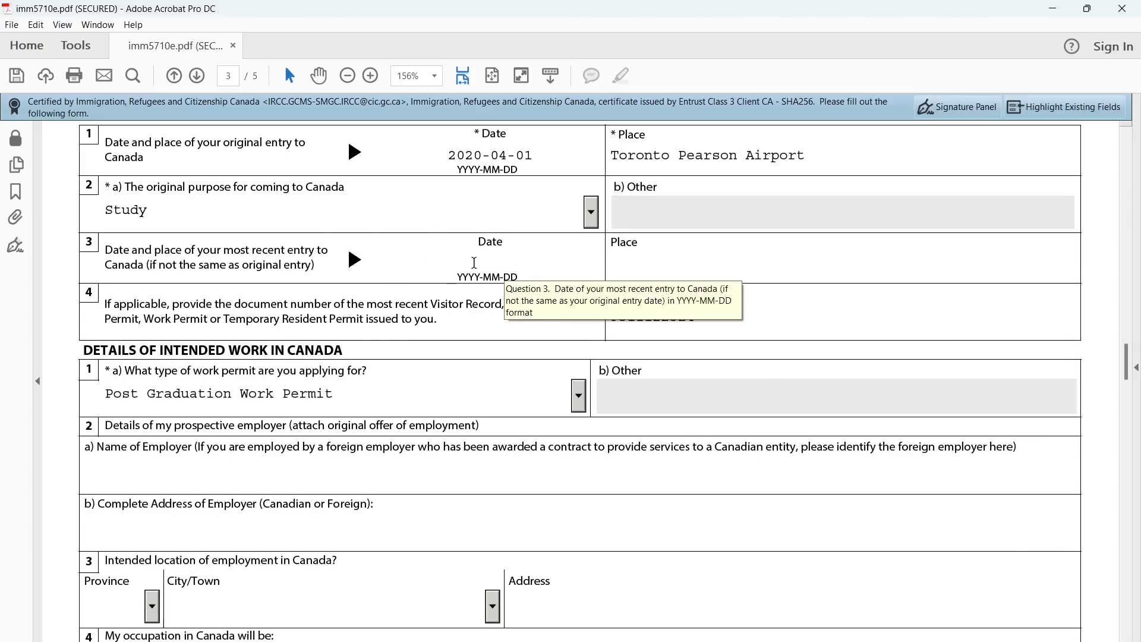
{"action": "scroll", "coordinate": [474, 262], "scroll_direction": "down", "scroll_amount": 1}
{"action": "left_click", "coordinate": [644, 242]}
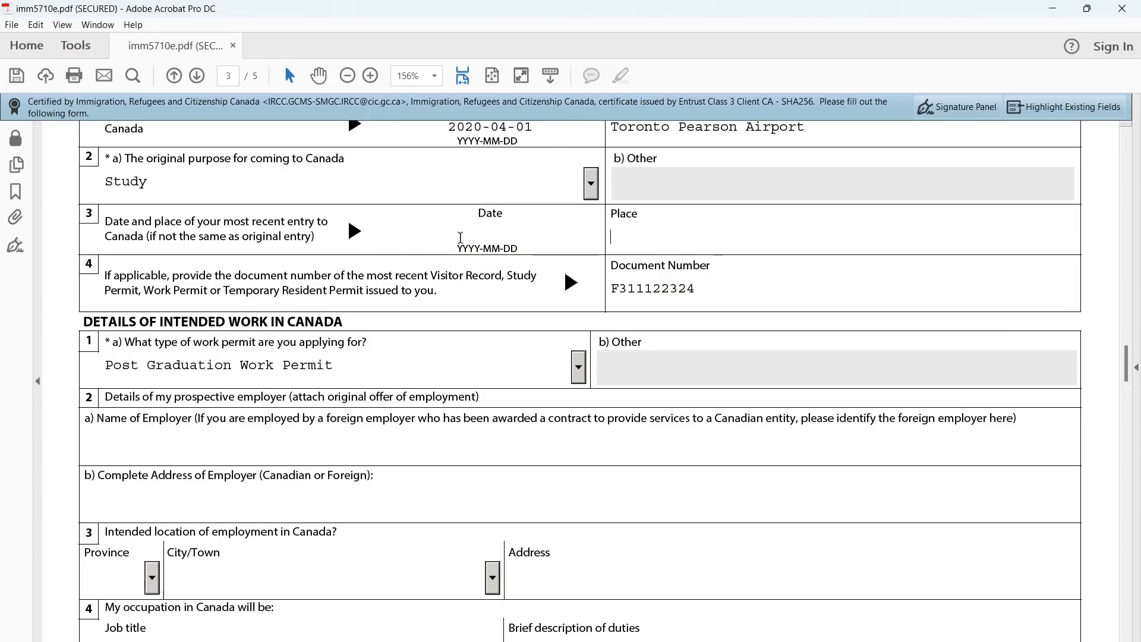
{"action": "scroll", "coordinate": [624, 229], "scroll_direction": "down", "scroll_amount": 1}
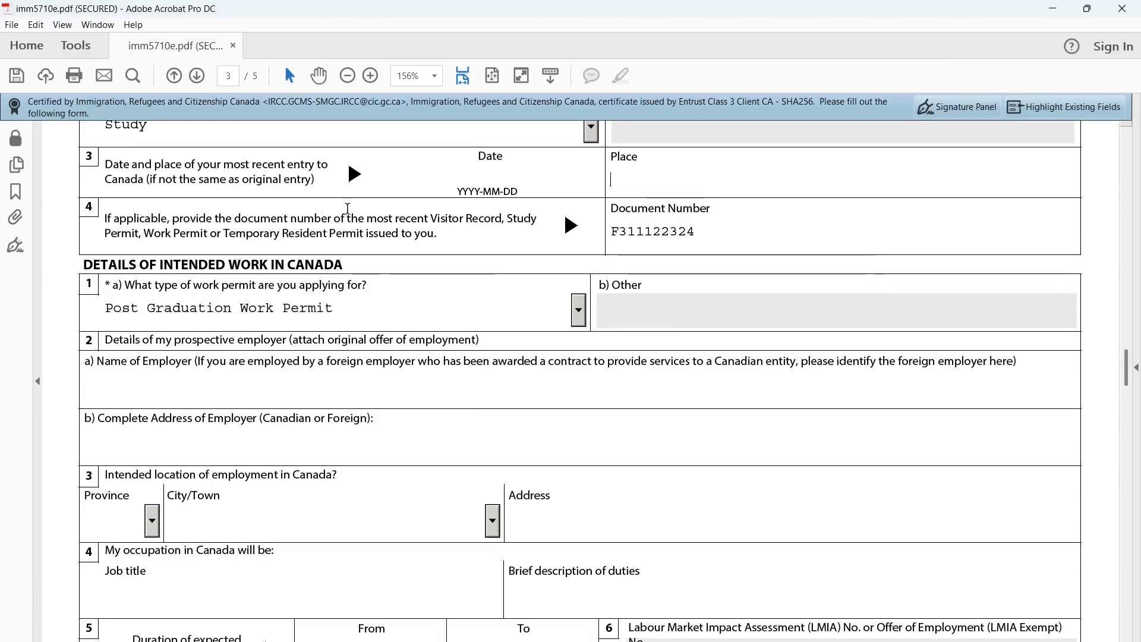
{"action": "left_click_drag", "start_coordinate": [173, 218], "coordinate": [441, 235]}
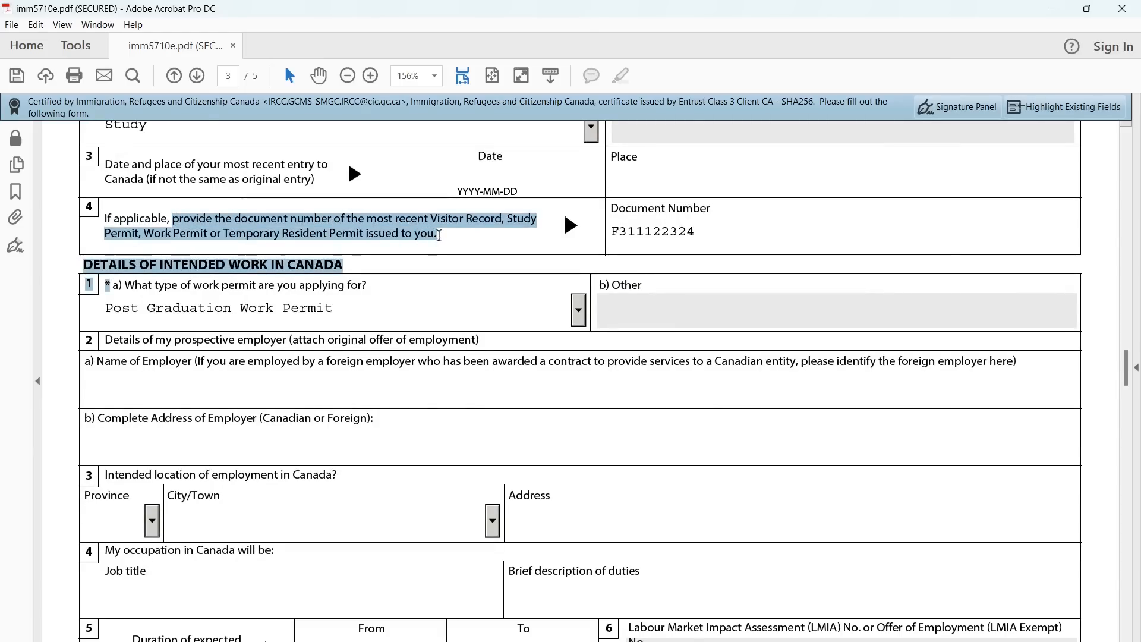
{"action": "left_click", "coordinate": [439, 235]}
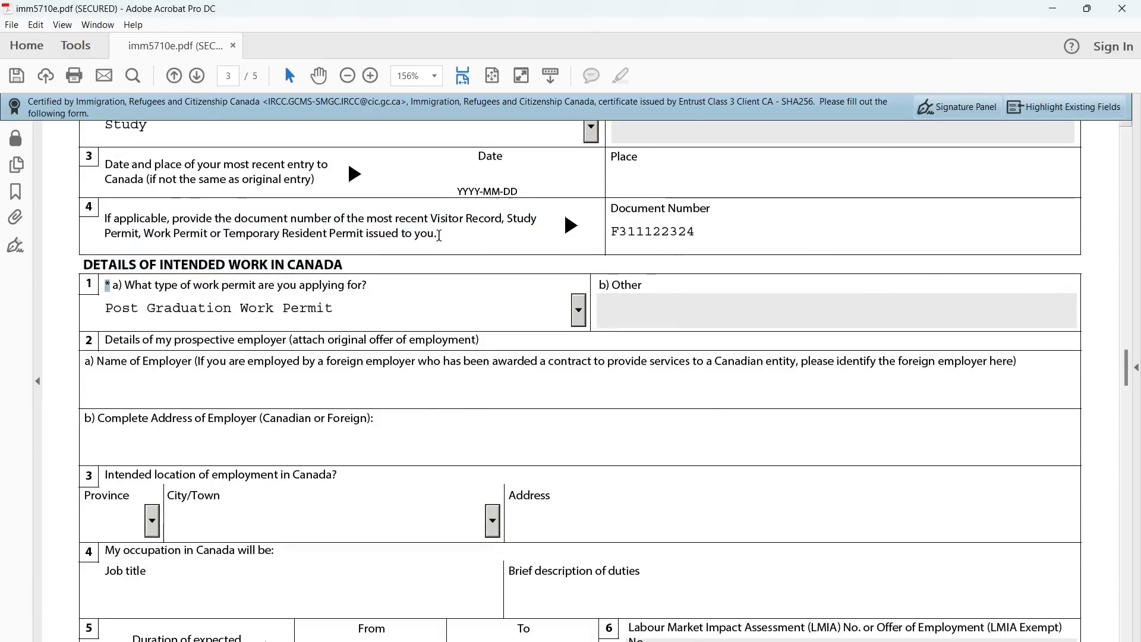
{"action": "triple_click", "coordinate": [382, 220]}
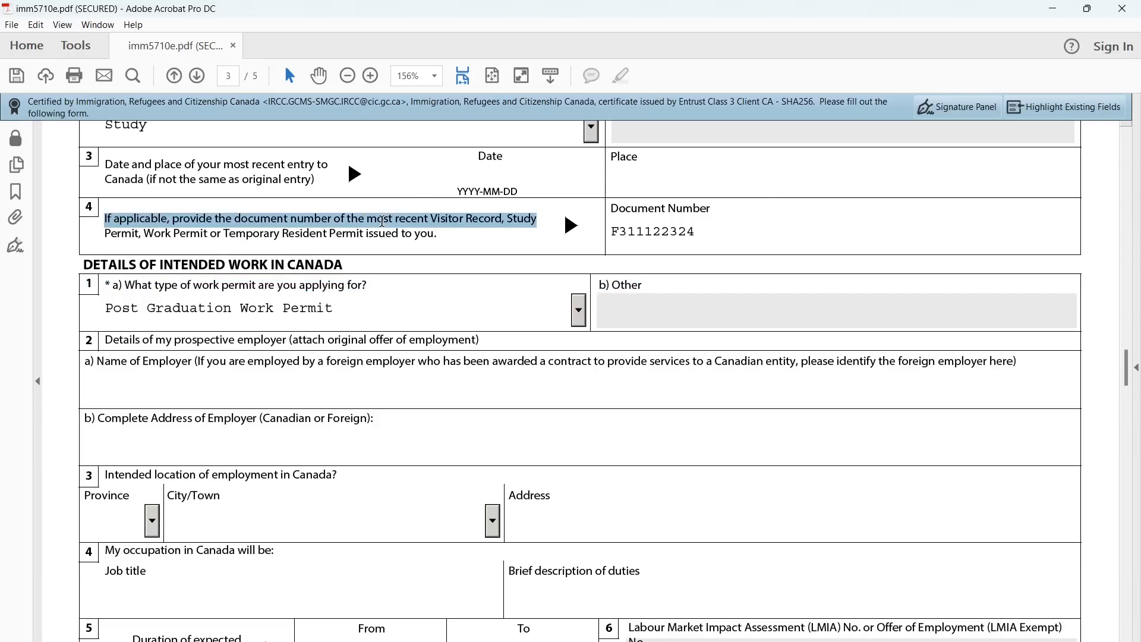
{"action": "left_click", "coordinate": [420, 233]}
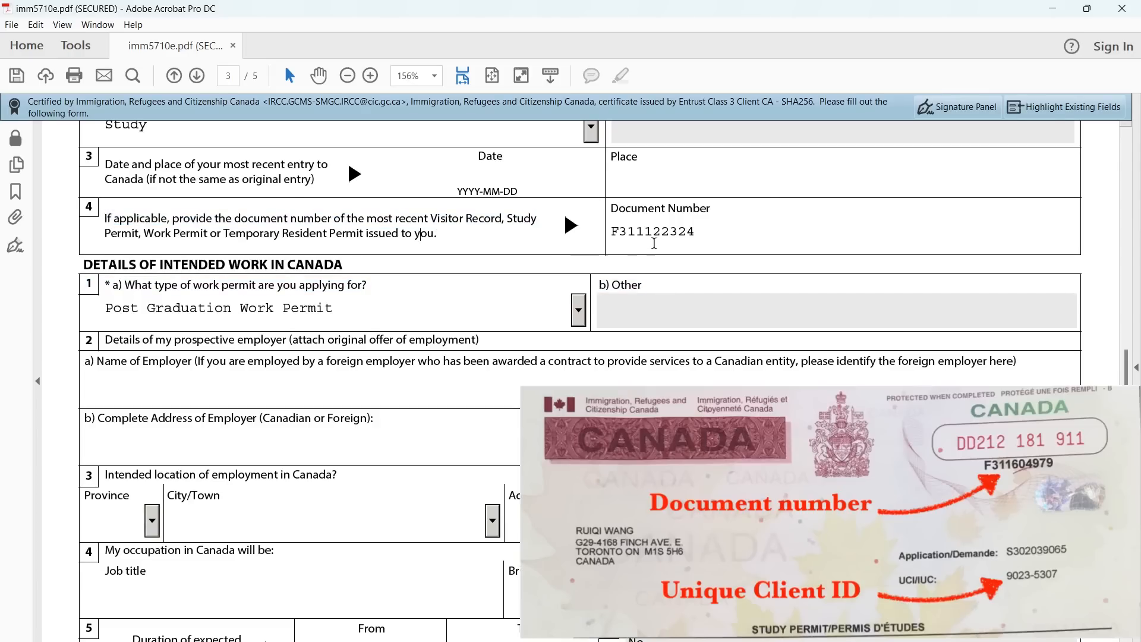
{"action": "double_click", "coordinate": [674, 232]}
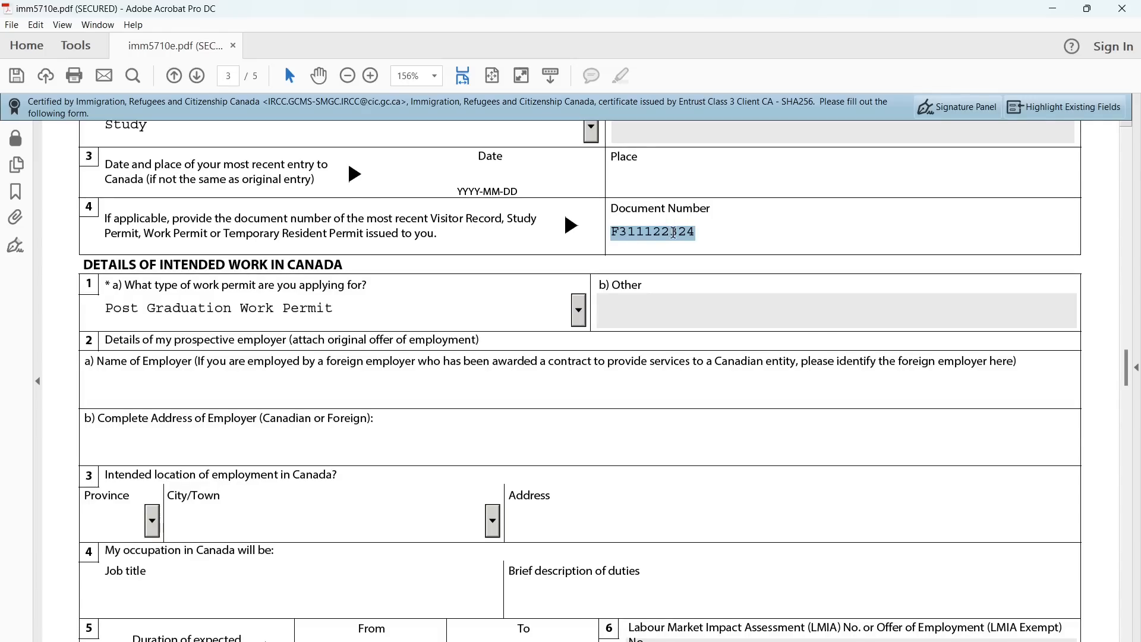
{"action": "left_click", "coordinate": [713, 231]}
{"action": "scroll", "coordinate": [385, 321], "scroll_direction": "down", "scroll_amount": 1}
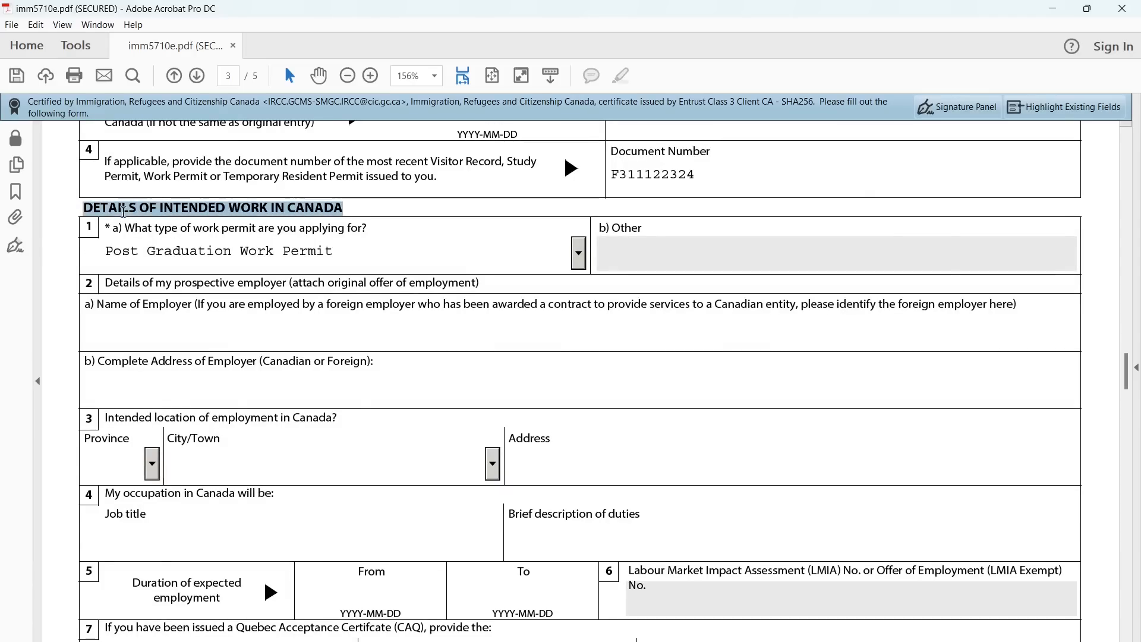
{"action": "triple_click", "coordinate": [220, 226]}
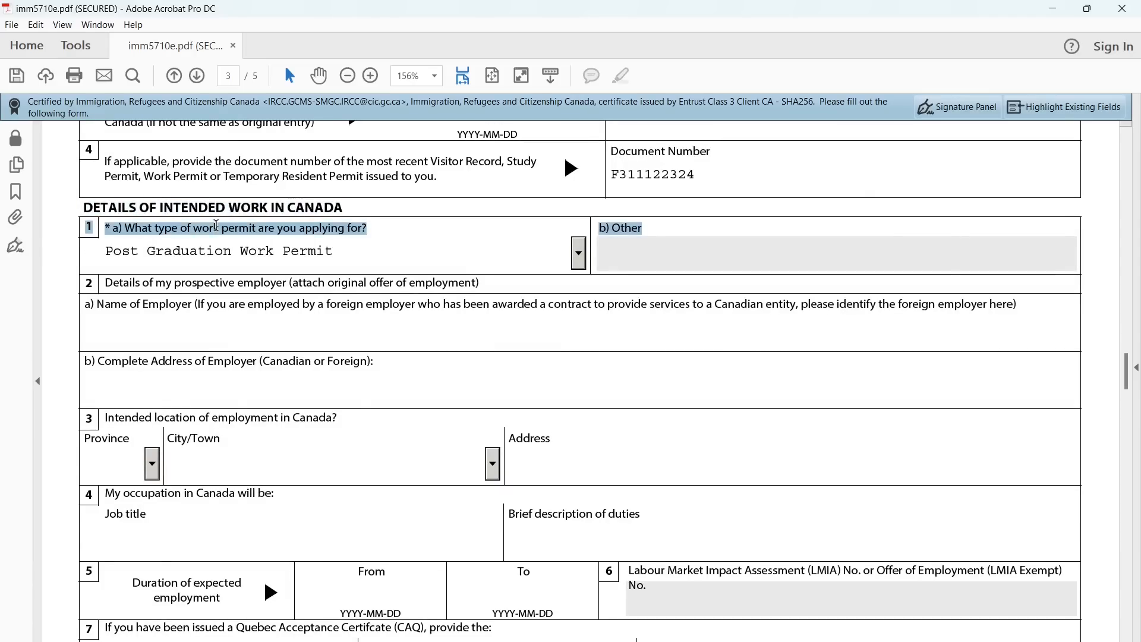
{"action": "left_click", "coordinate": [583, 259]}
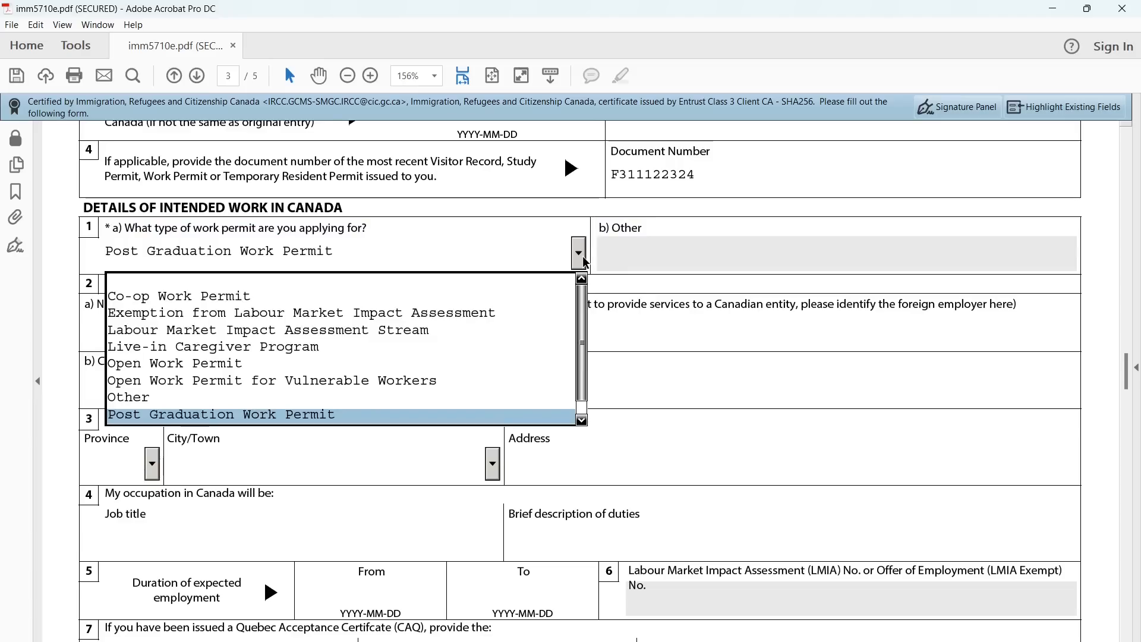
{"action": "left_click", "coordinate": [504, 412]}
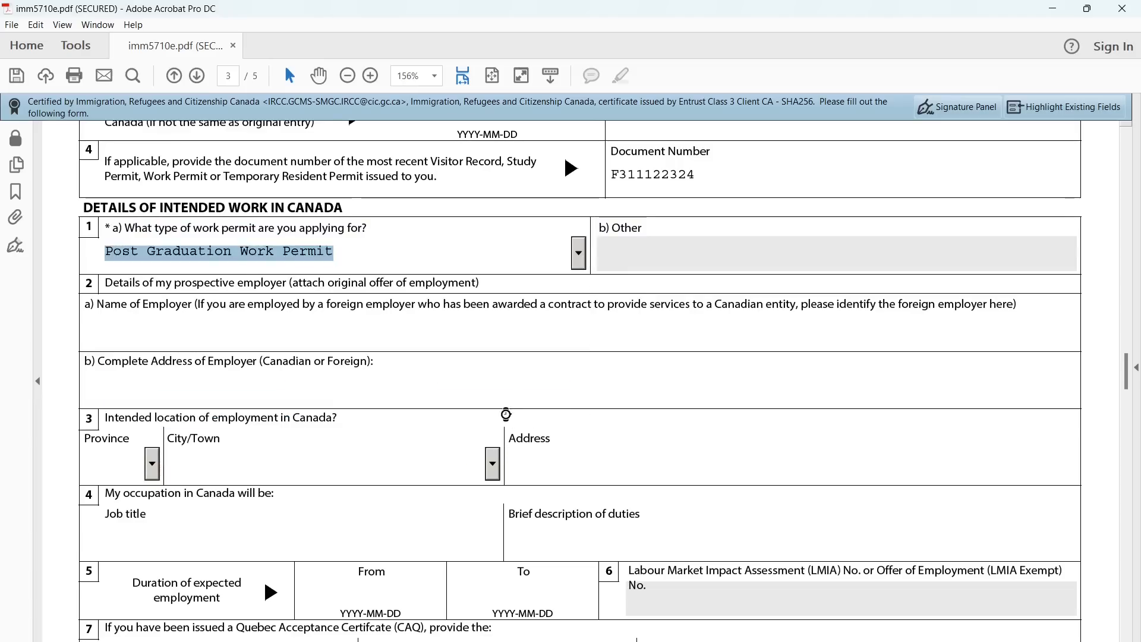
{"action": "scroll", "coordinate": [458, 345], "scroll_direction": "down", "scroll_amount": 3}
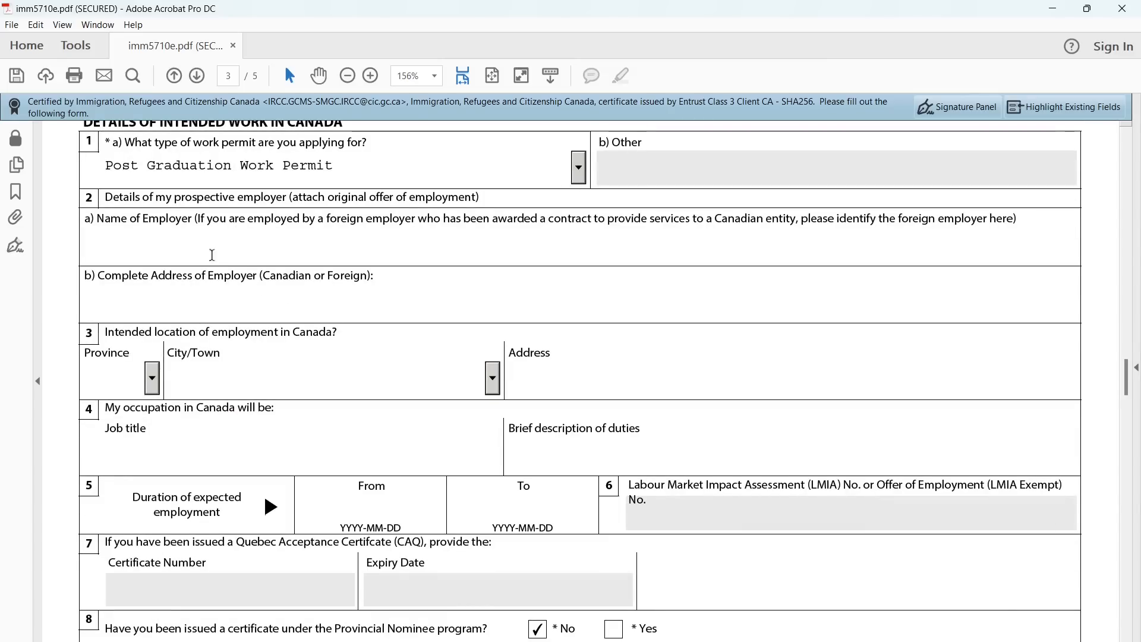
{"action": "left_click_drag", "start_coordinate": [159, 218], "coordinate": [156, 197]}
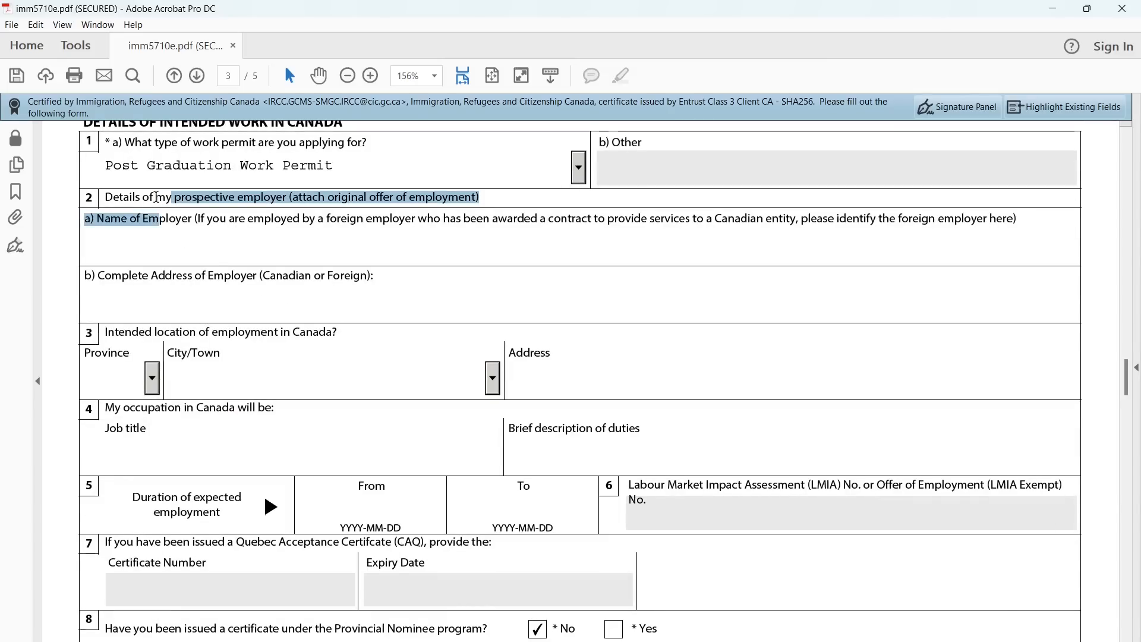
{"action": "left_click", "coordinate": [143, 196]}
{"action": "left_click_drag", "start_coordinate": [107, 197], "coordinate": [277, 197]}
{"action": "scroll", "coordinate": [281, 362], "scroll_direction": "down", "scroll_amount": 1}
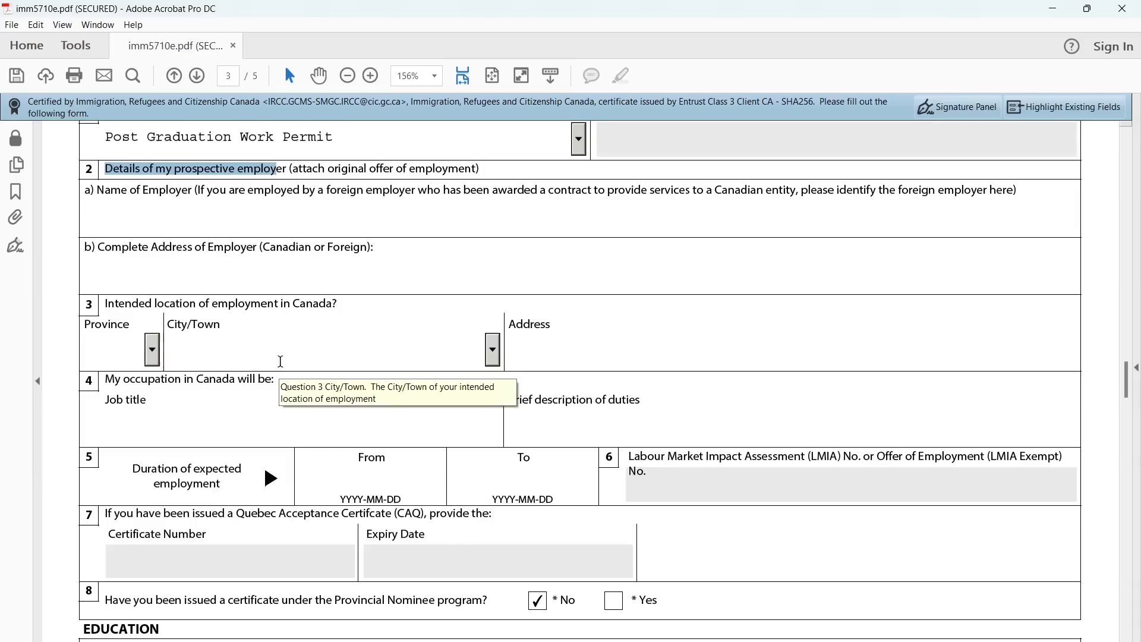
{"action": "left_click", "coordinate": [110, 176]}
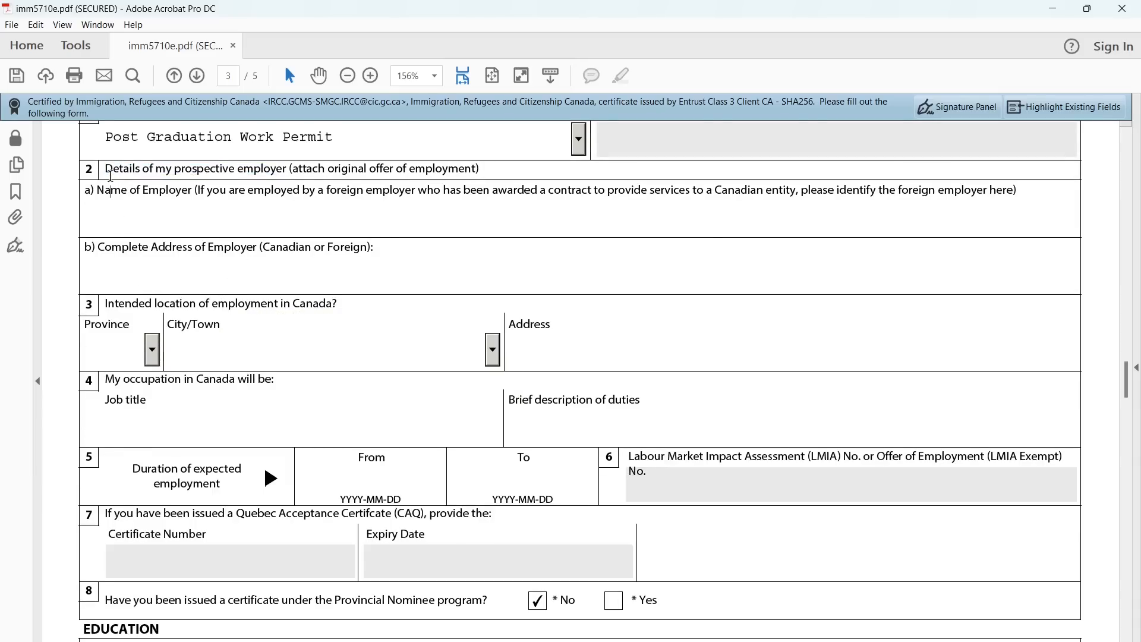
{"action": "scroll", "coordinate": [192, 335], "scroll_direction": "down", "scroll_amount": 5}
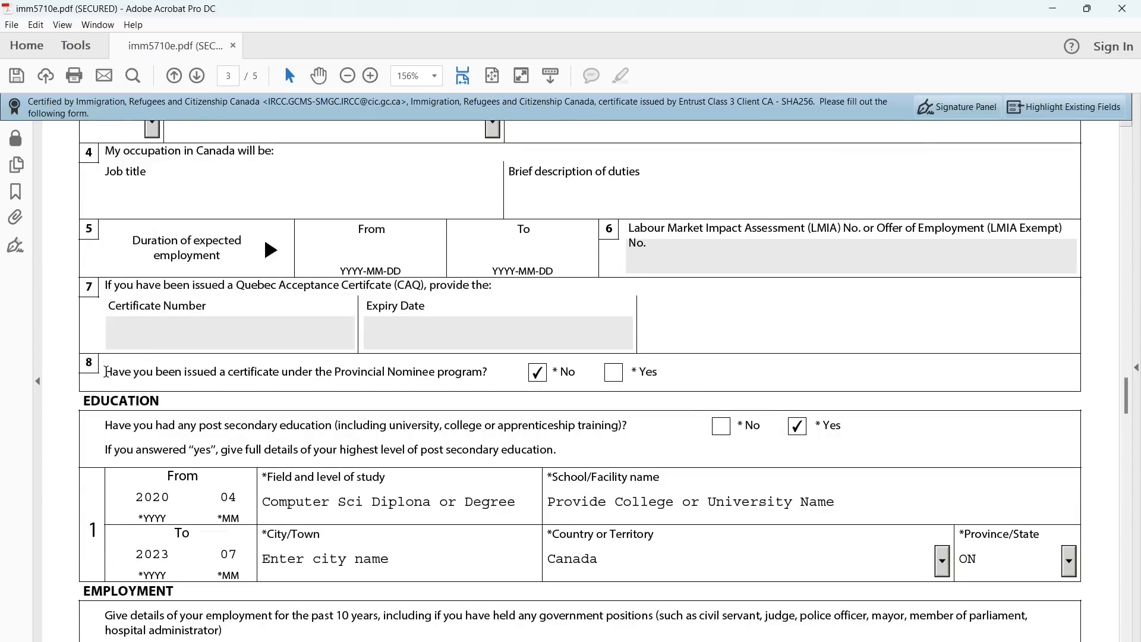
{"action": "left_click_drag", "start_coordinate": [105, 372], "coordinate": [491, 375]}
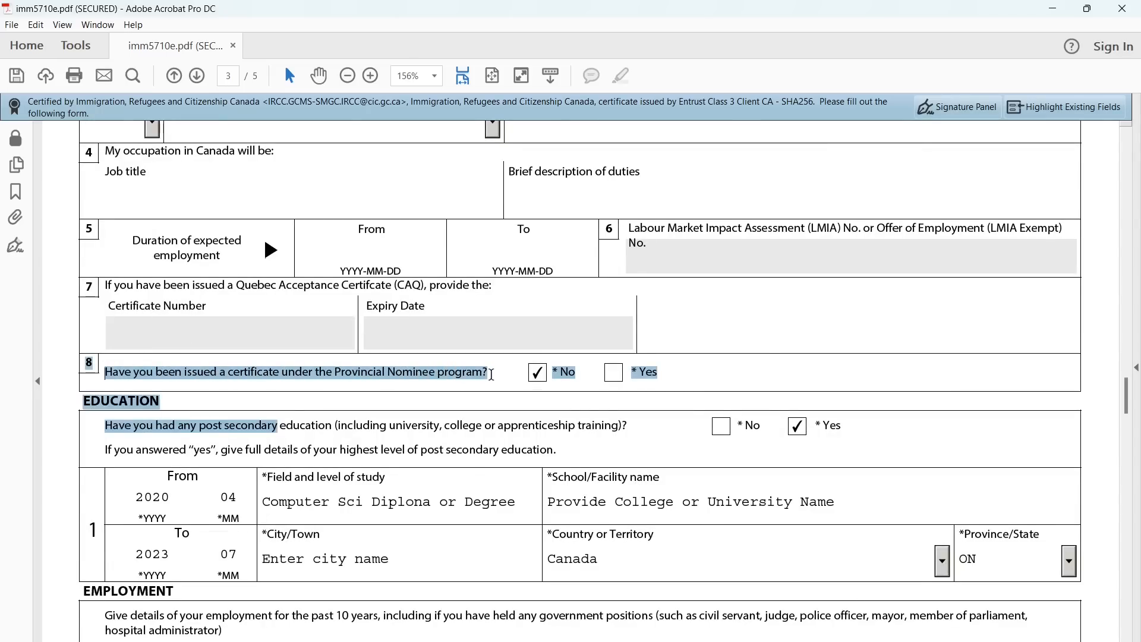
{"action": "left_click", "coordinate": [352, 387]}
{"action": "scroll", "coordinate": [353, 390], "scroll_direction": "down", "scroll_amount": 3}
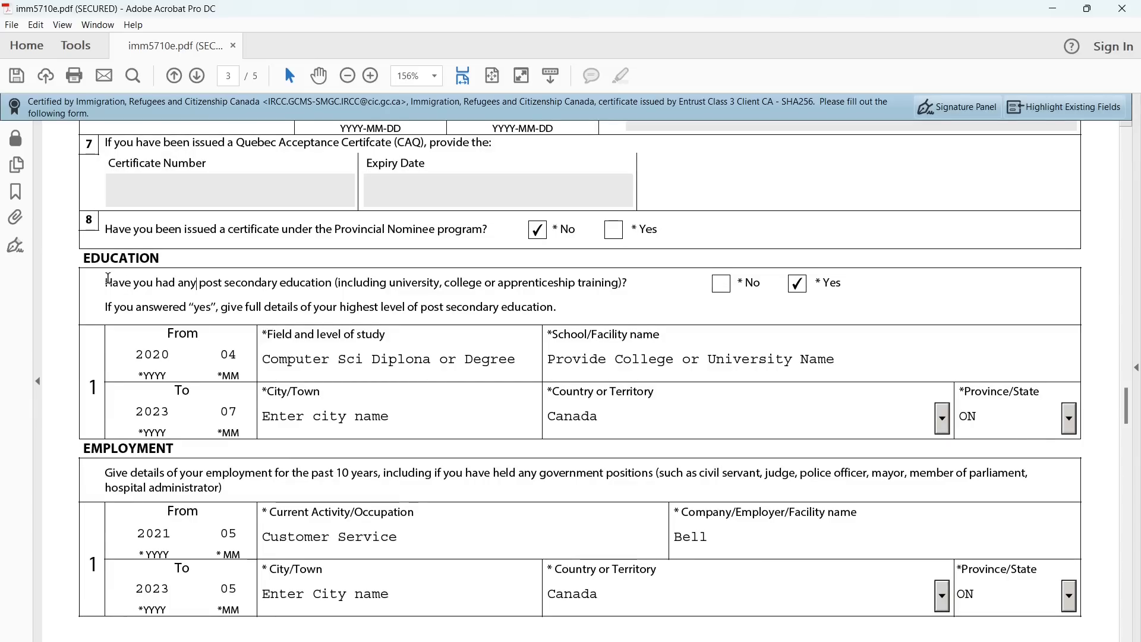
{"action": "left_click_drag", "start_coordinate": [107, 281], "coordinate": [619, 284]}
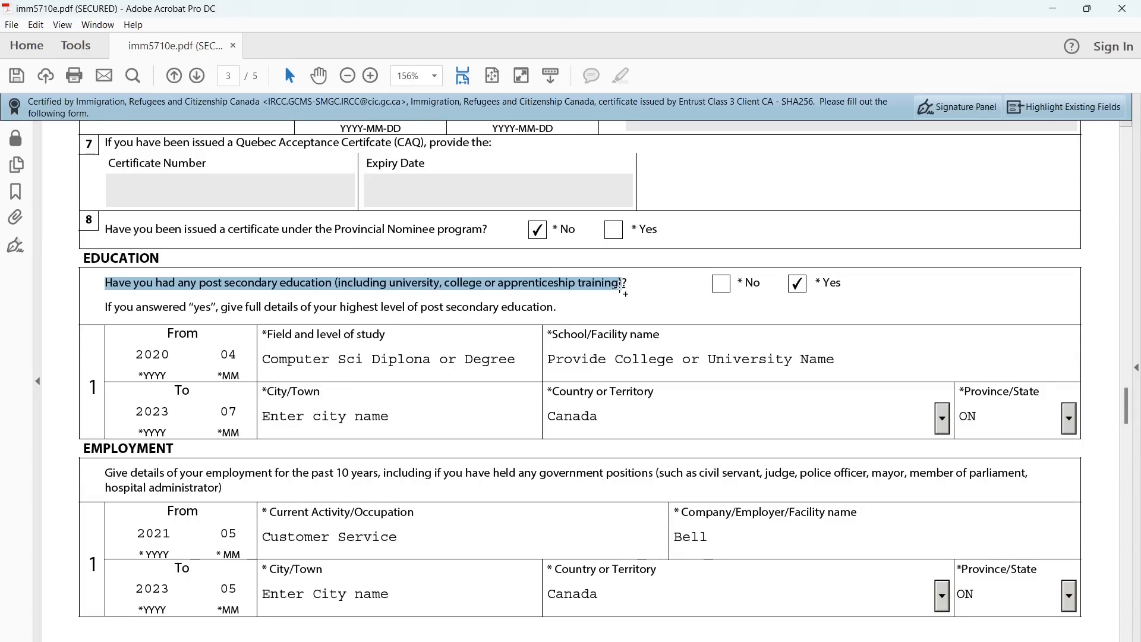
{"action": "left_click", "coordinate": [624, 285]}
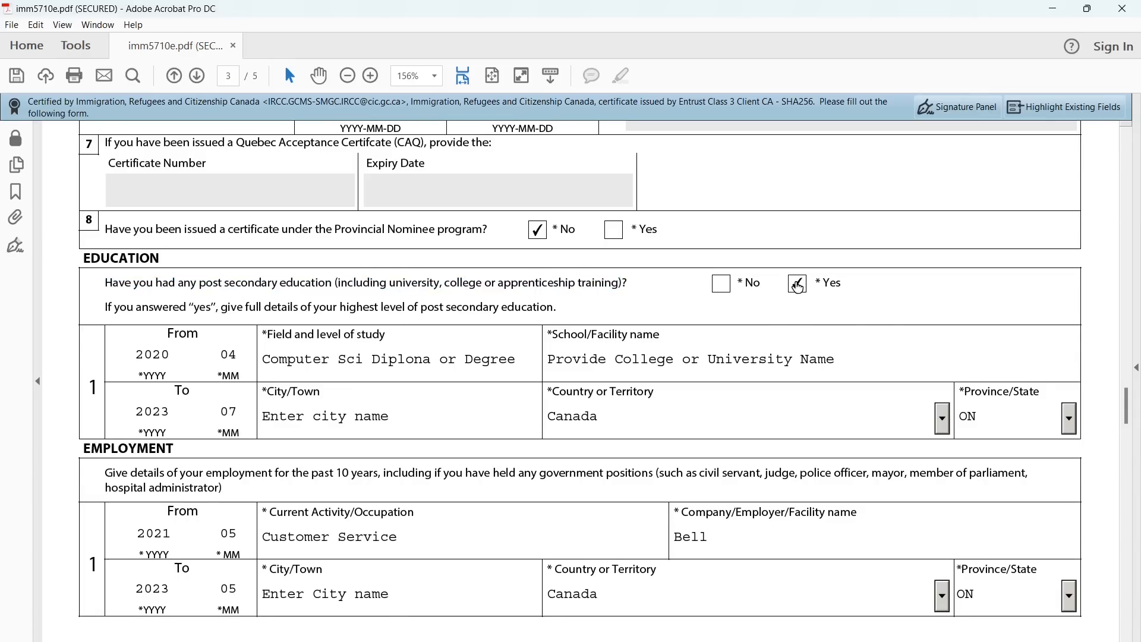
{"action": "scroll", "coordinate": [469, 397], "scroll_direction": "down", "scroll_amount": 3}
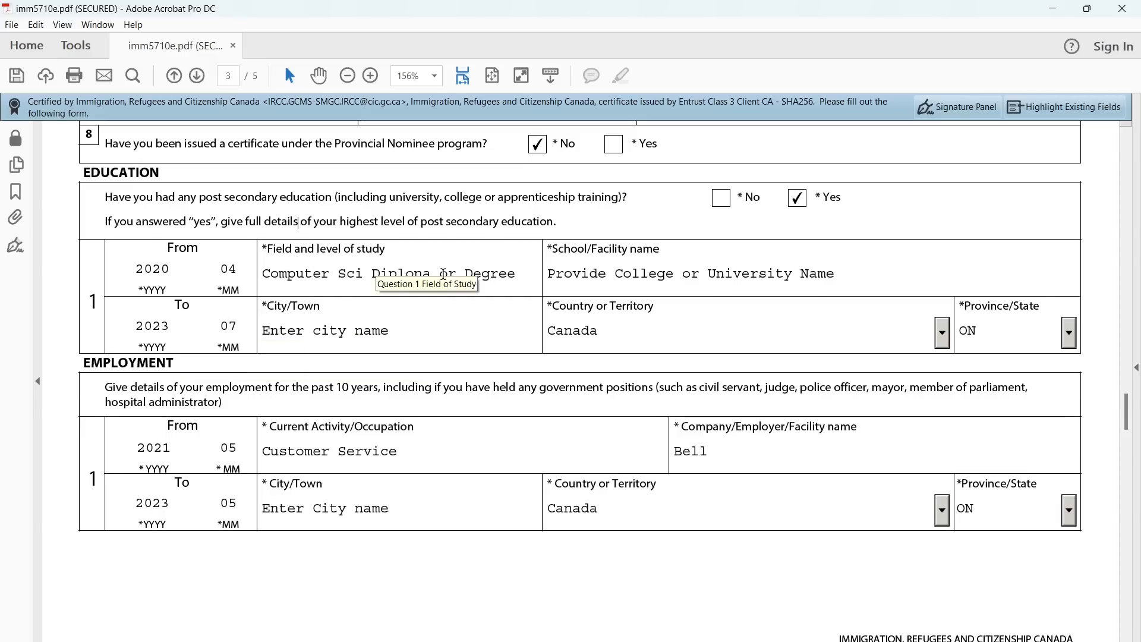
{"action": "left_click_drag", "start_coordinate": [552, 250], "coordinate": [655, 260]}
{"action": "left_click", "coordinate": [657, 260]}
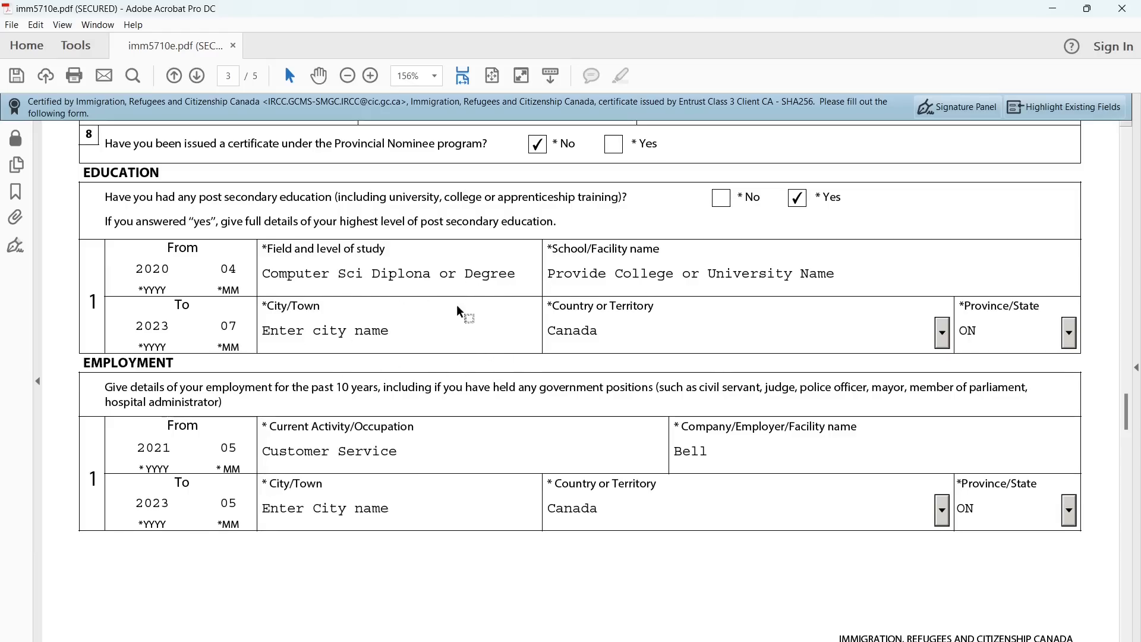
Check the past-10-years employment entries, such as Customer Service at Bell, and continue to page 4
{"action": "scroll", "coordinate": [449, 309], "scroll_direction": "down", "scroll_amount": 4}
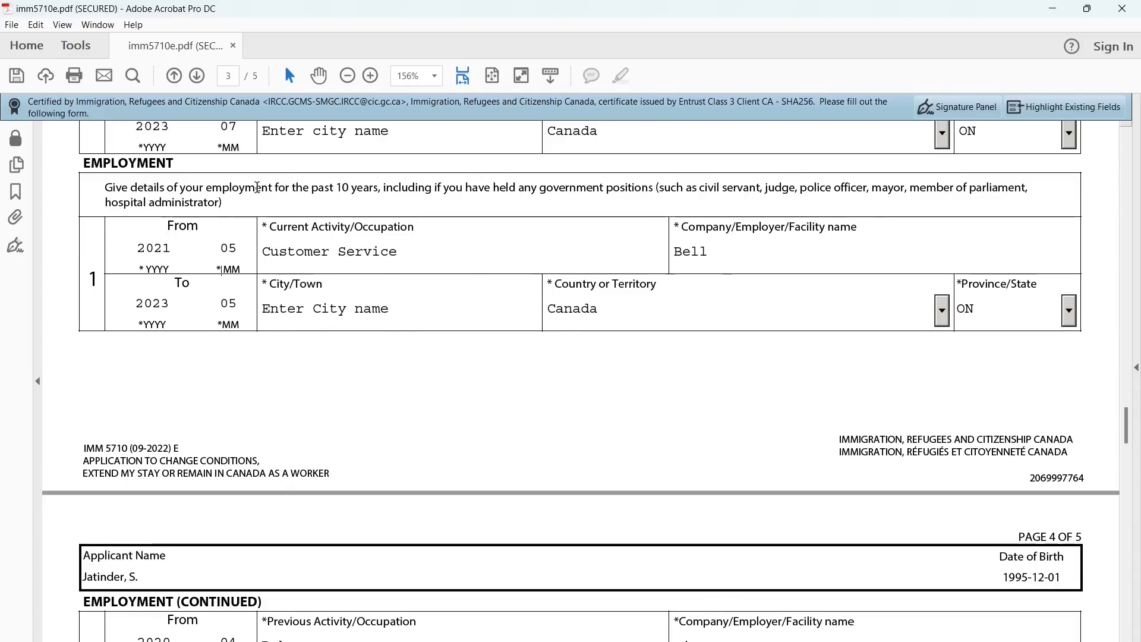
{"action": "left_click_drag", "start_coordinate": [206, 187], "coordinate": [385, 195]}
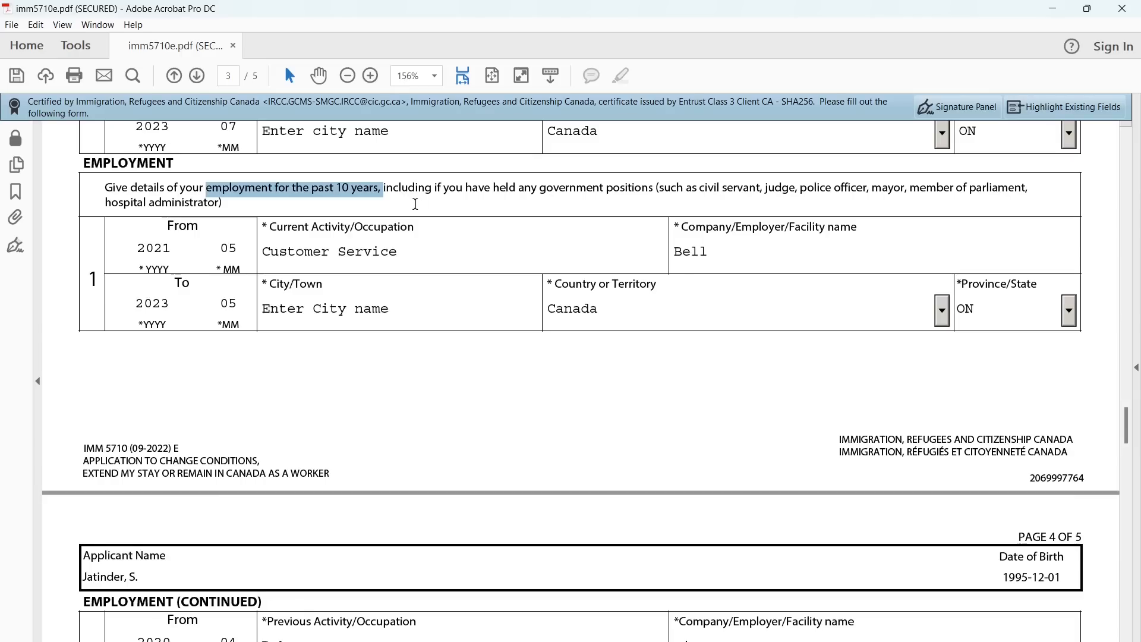
{"action": "left_click", "coordinate": [376, 205]}
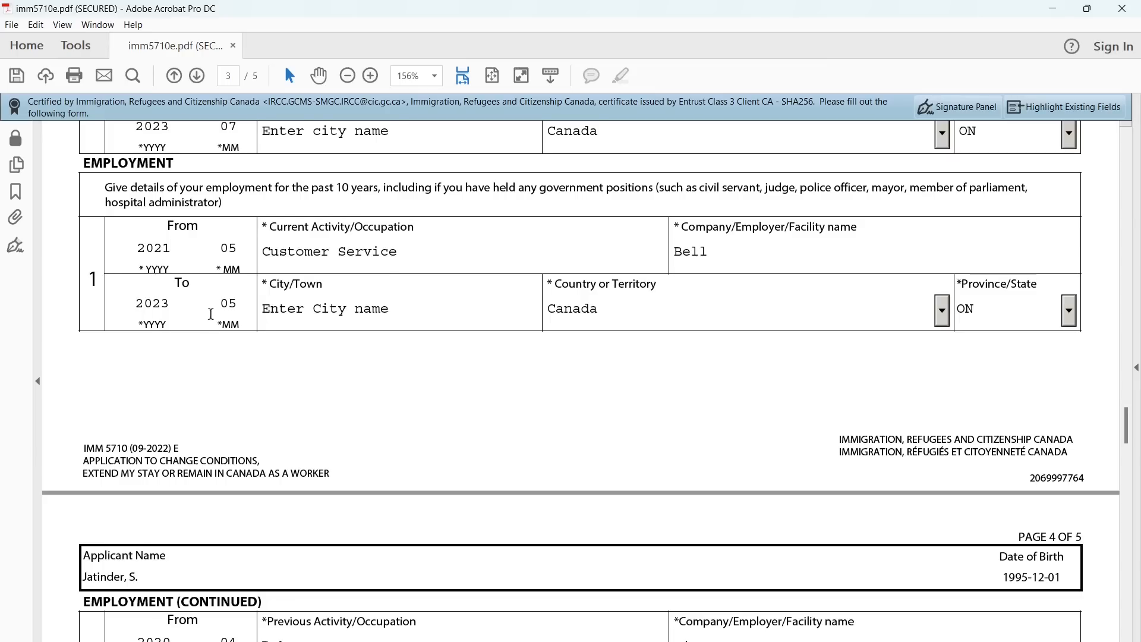
{"action": "left_click", "coordinate": [332, 247]}
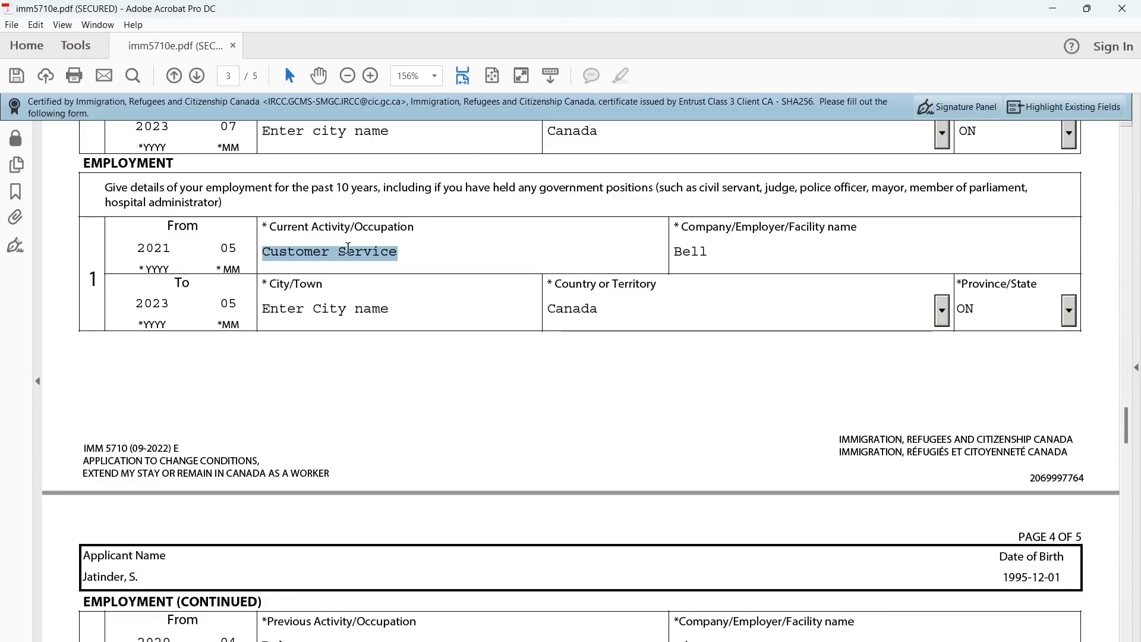
{"action": "left_click", "coordinate": [700, 263]}
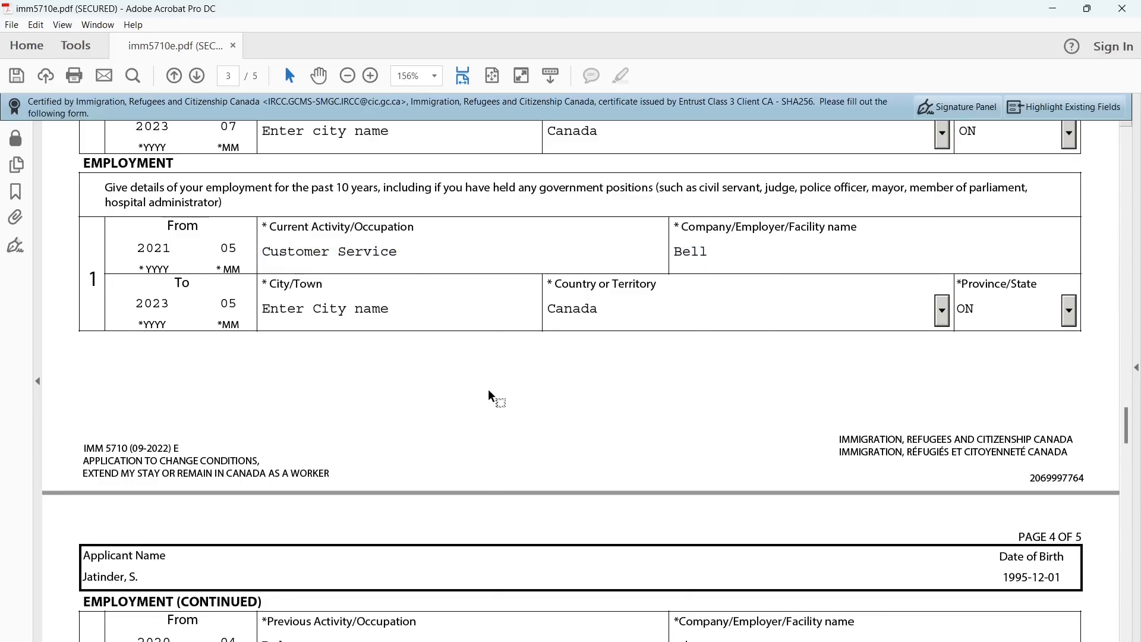
{"action": "scroll", "coordinate": [488, 391], "scroll_direction": "down", "scroll_amount": 3}
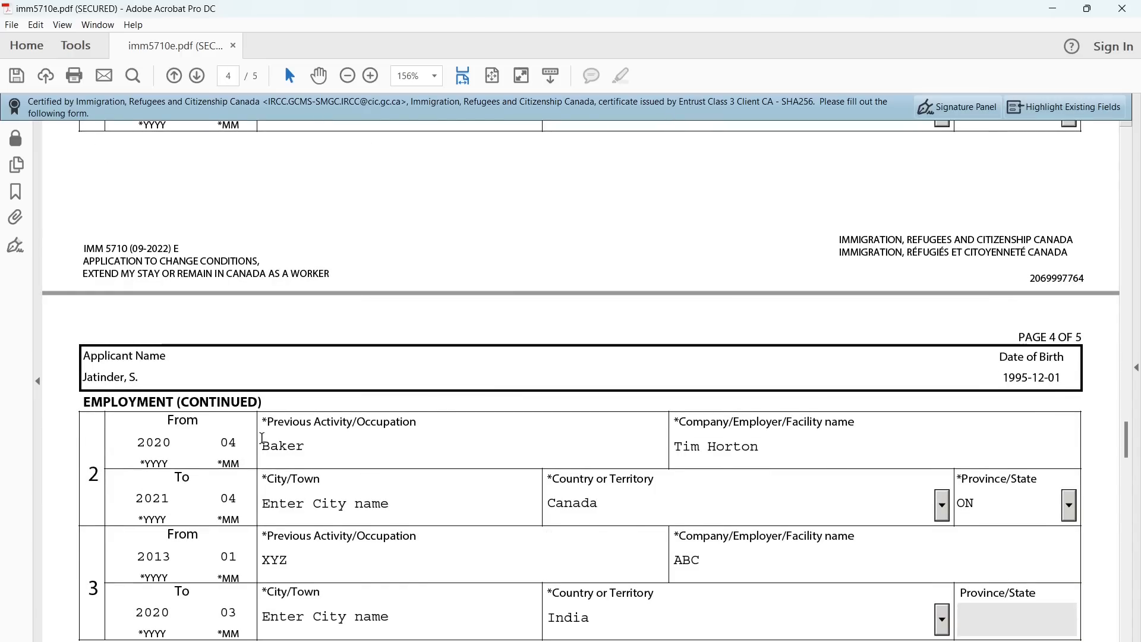
{"action": "scroll", "coordinate": [340, 461], "scroll_direction": "down", "scroll_amount": 1}
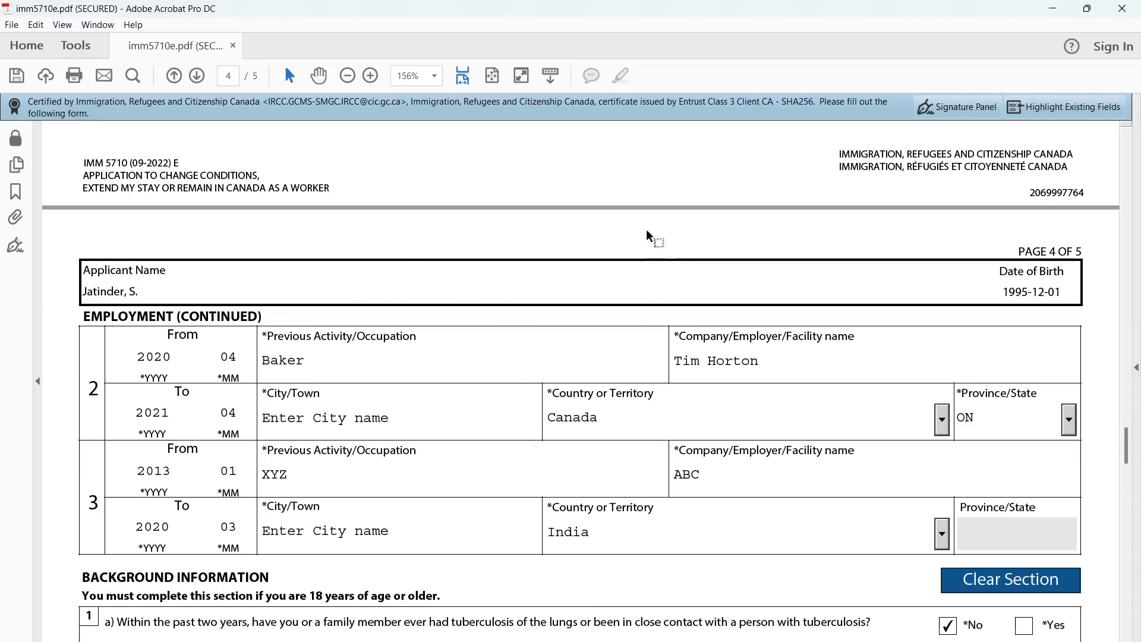
Read background questions 1a on tuberculosis and 1b
{"action": "scroll", "coordinate": [736, 465], "scroll_direction": "down", "scroll_amount": 10}
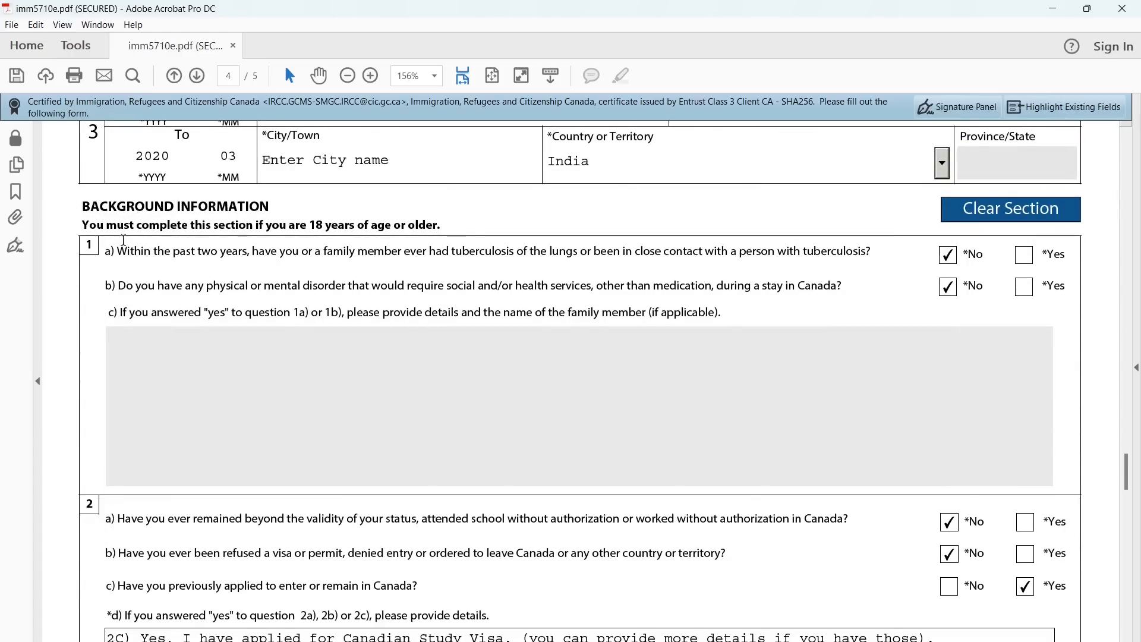
{"action": "mouse_move", "coordinate": [122, 249]}
{"action": "left_mouse_down"}
{"action": "mouse_move", "coordinate": [872, 252]}
{"action": "mouse_move", "coordinate": [139, 259]}
{"action": "left_mouse_up"}
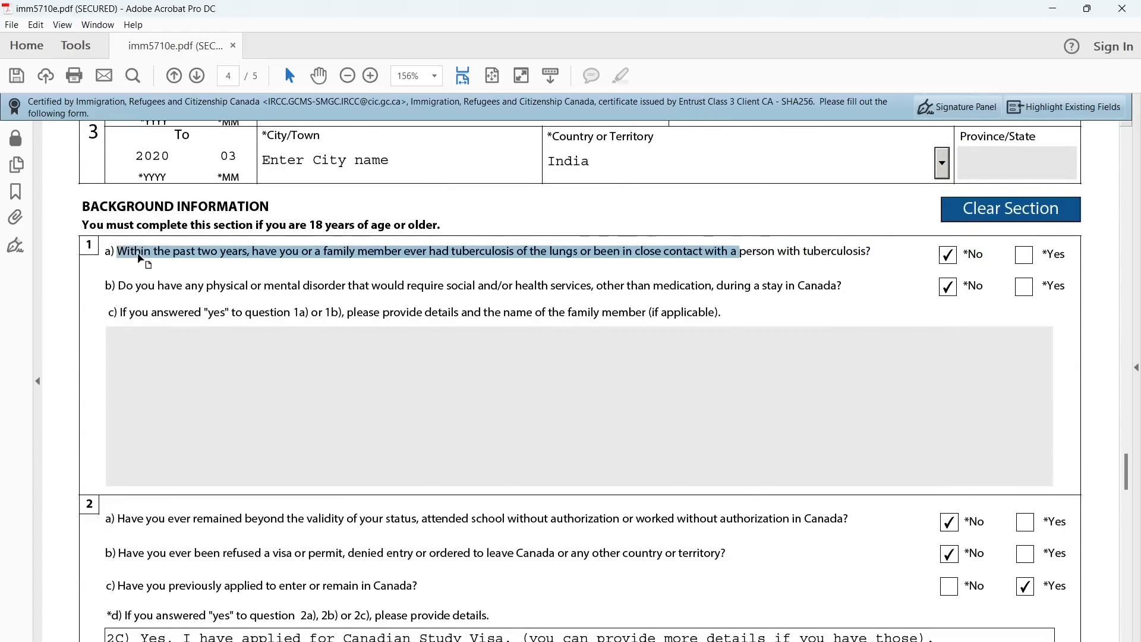
{"action": "left_click", "coordinate": [433, 277]}
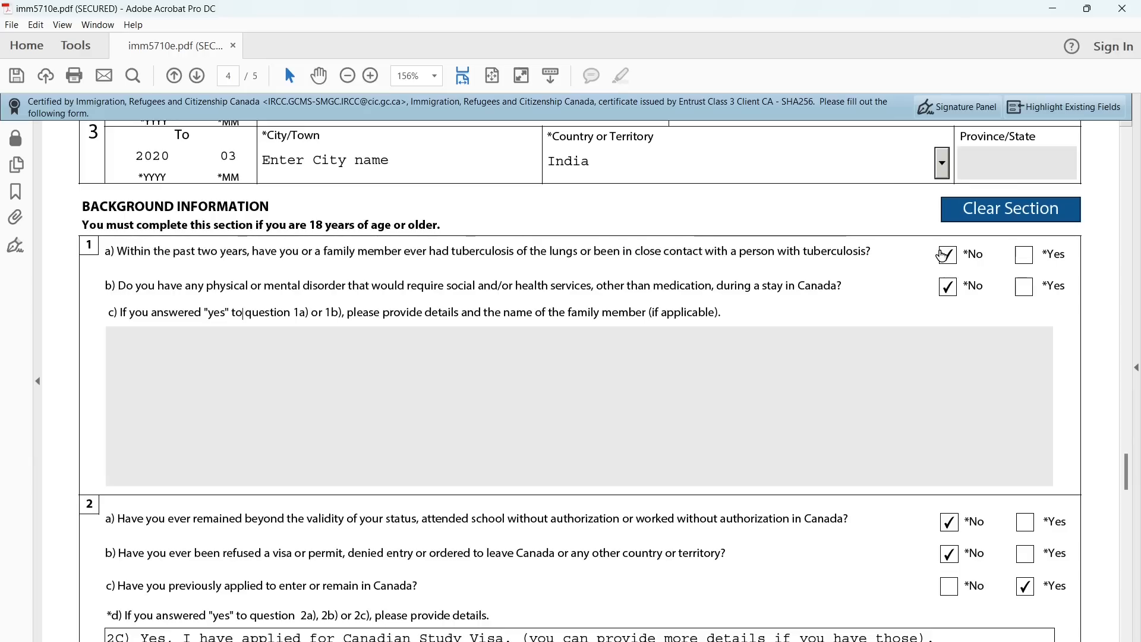
{"action": "triple_click", "coordinate": [374, 289]}
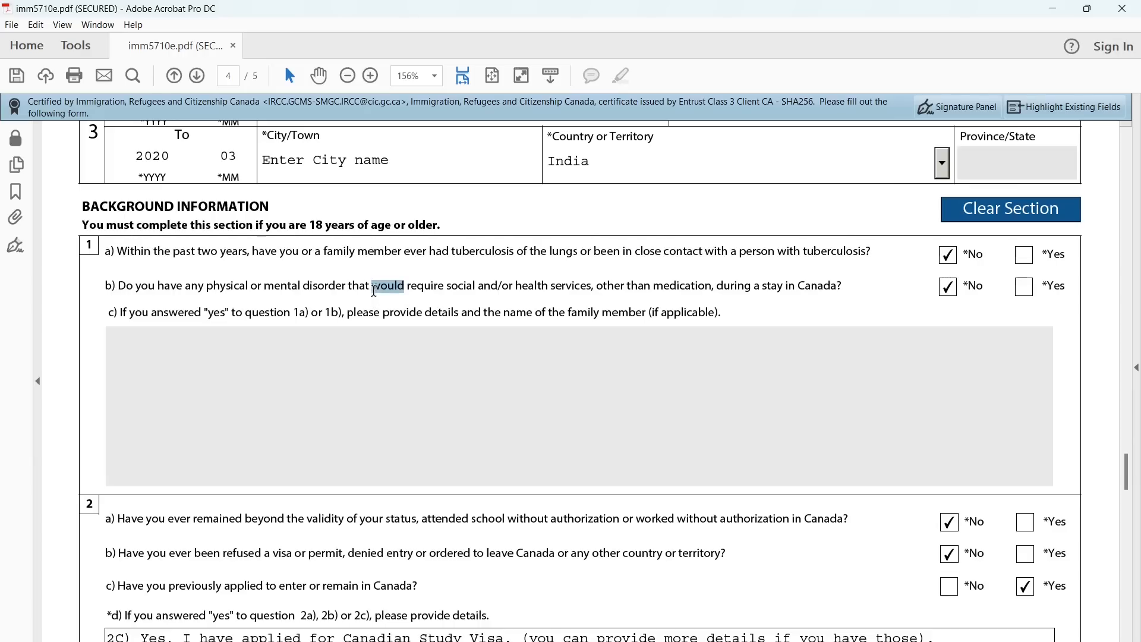
{"action": "left_click", "coordinate": [809, 304]}
{"action": "scroll", "coordinate": [667, 318], "scroll_direction": "down", "scroll_amount": 3}
{"action": "scroll", "coordinate": [667, 321], "scroll_direction": "down", "scroll_amount": 1}
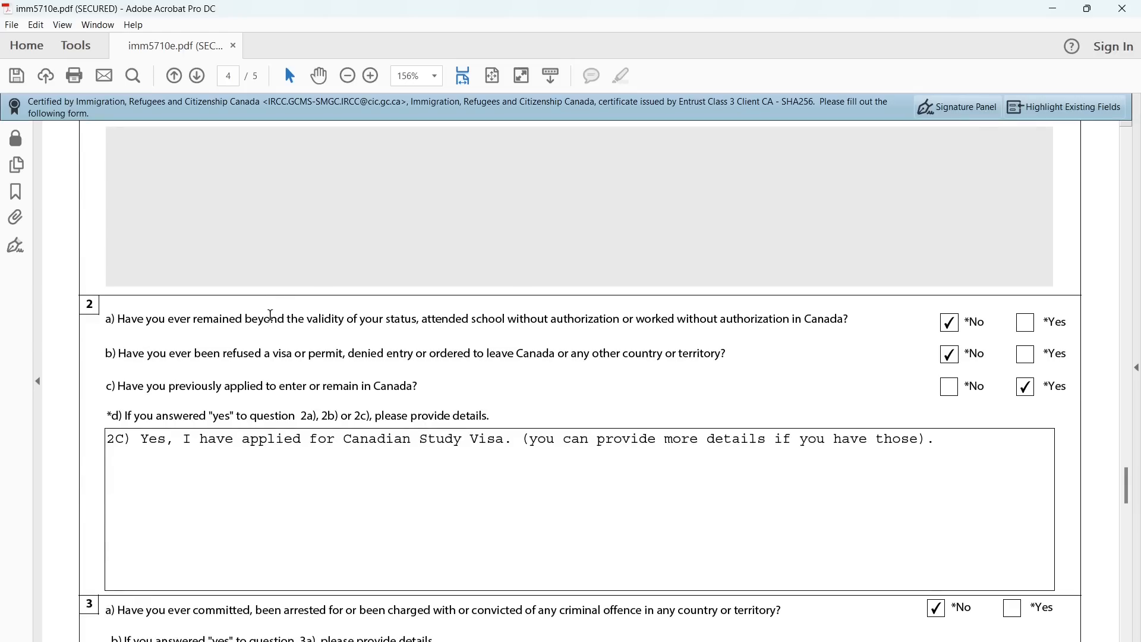
Read background questions 2a to 2c, noting that 2c is answered Yes
{"action": "triple_click", "coordinate": [240, 319]}
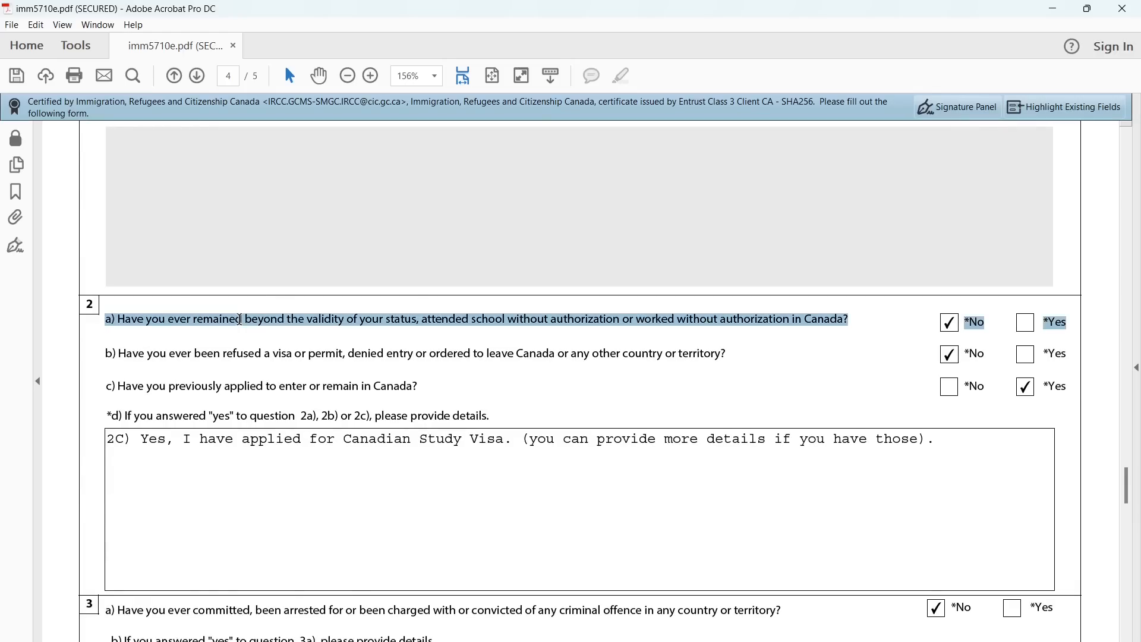
{"action": "scroll", "coordinate": [237, 312], "scroll_direction": "down", "scroll_amount": 3}
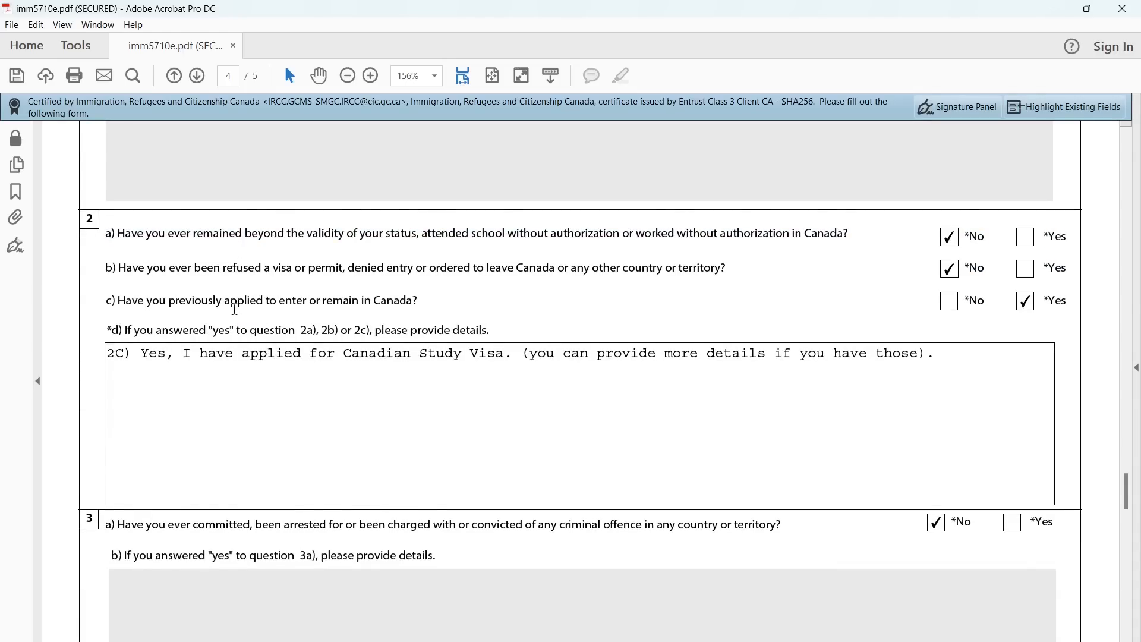
{"action": "double_click", "coordinate": [218, 263]}
{"action": "triple_click", "coordinate": [234, 265]}
{"action": "left_click", "coordinate": [235, 265]}
{"action": "triple_click", "coordinate": [199, 302]}
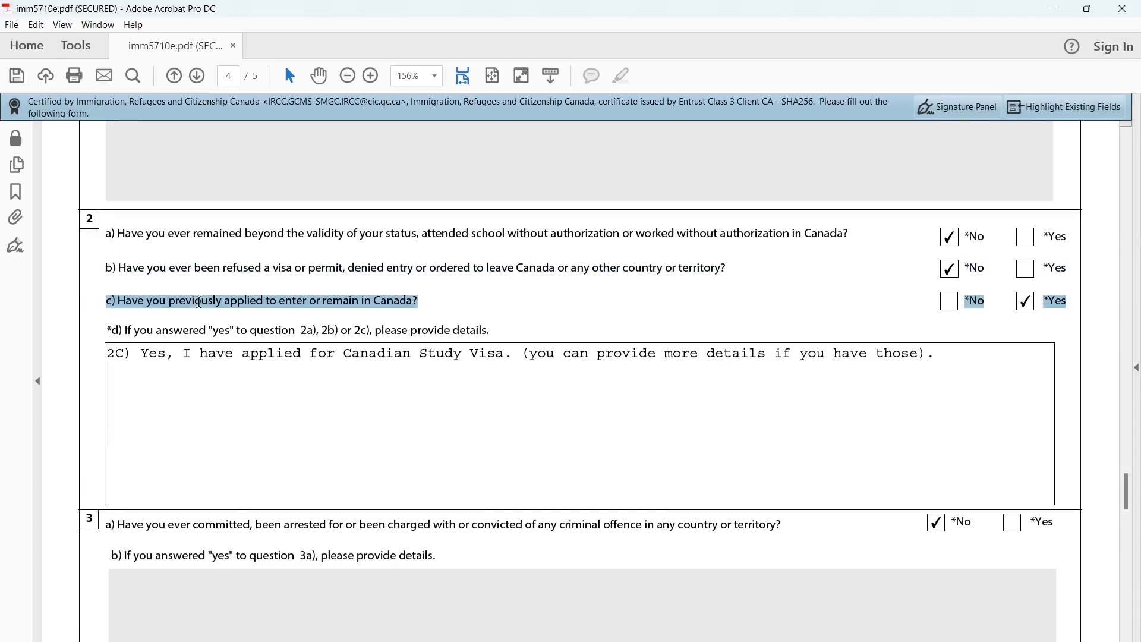
{"action": "left_click", "coordinate": [200, 302]}
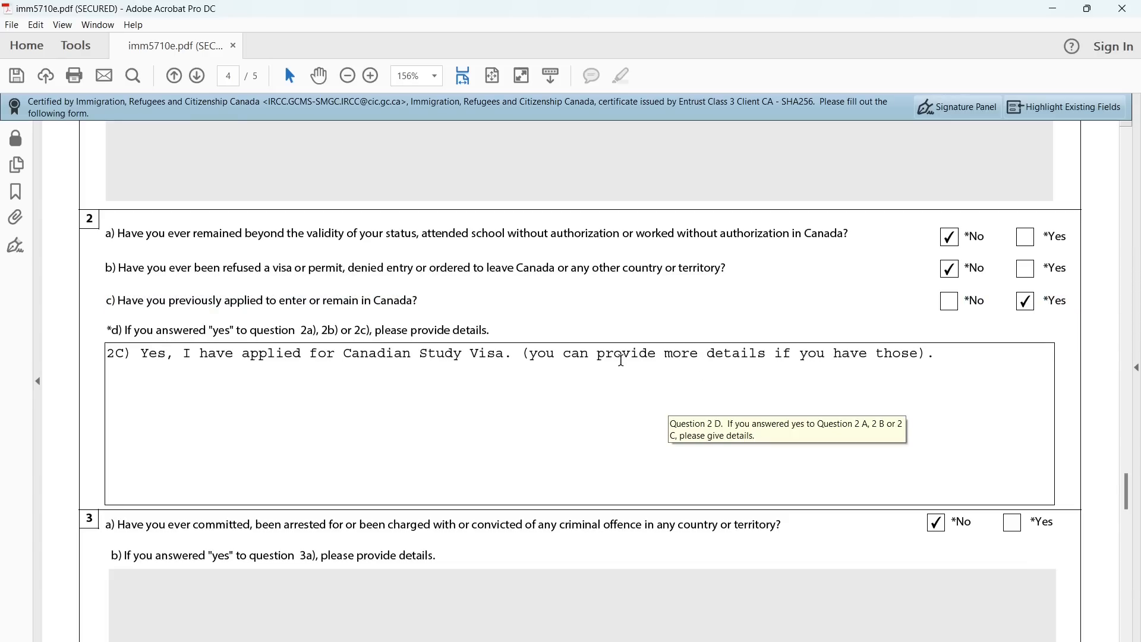
Check the 2d Canadian Study Visa details and read criminal-offence question 3a, answered No
{"action": "scroll", "coordinate": [535, 356], "scroll_direction": "down", "scroll_amount": 5}
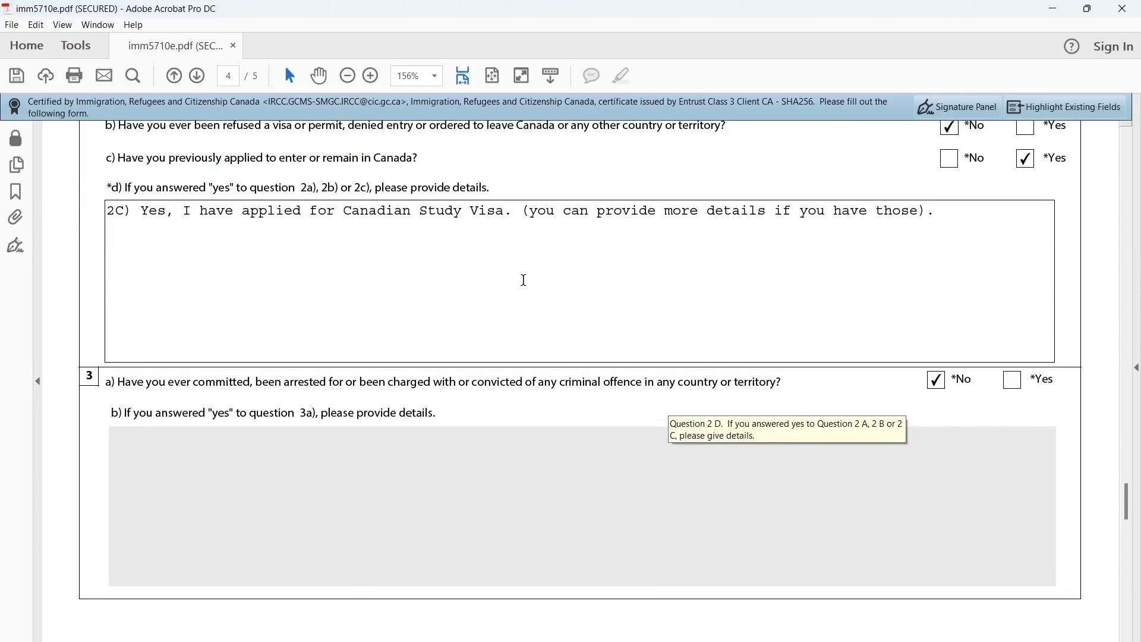
{"action": "double_click", "coordinate": [433, 211]}
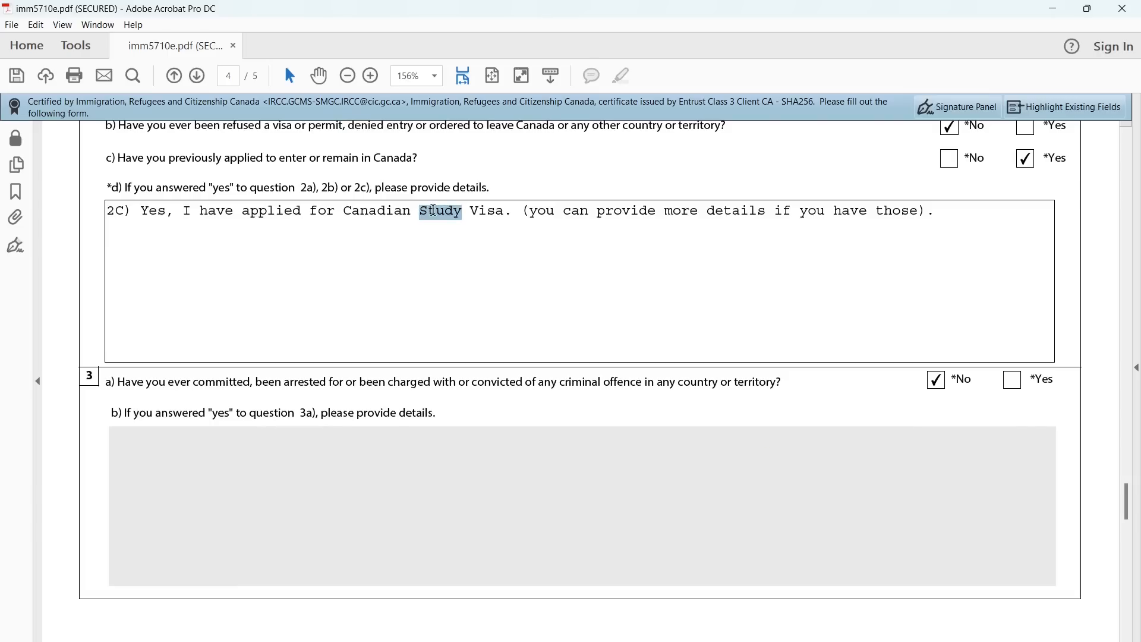
{"action": "double_click", "coordinate": [327, 212]}
{"action": "left_click", "coordinate": [327, 212]}
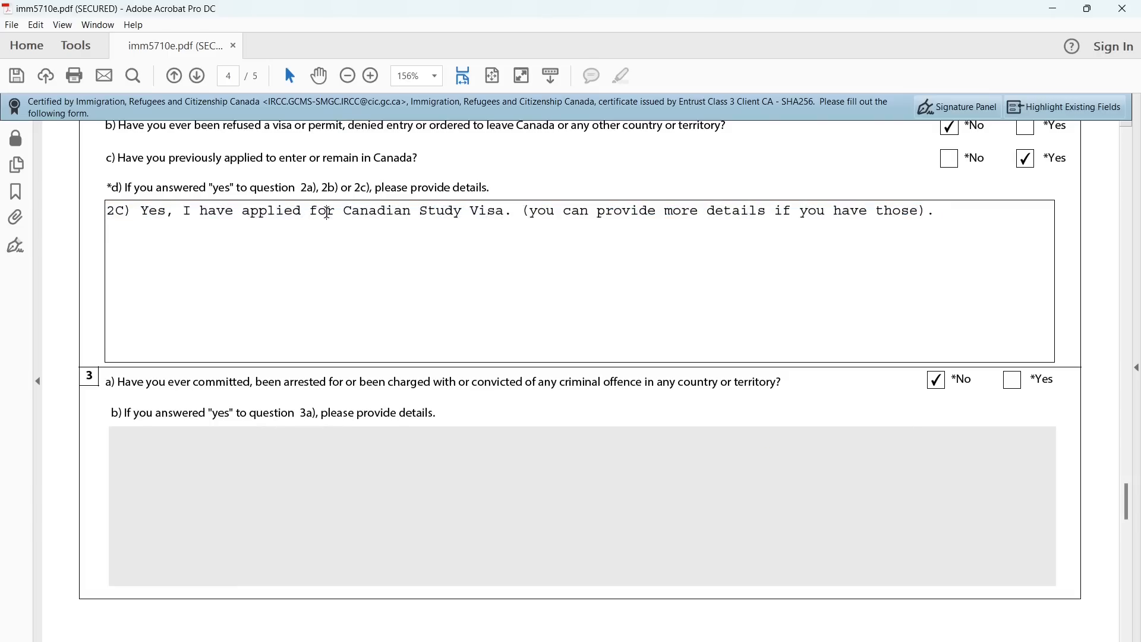
{"action": "triple_click", "coordinate": [327, 212]}
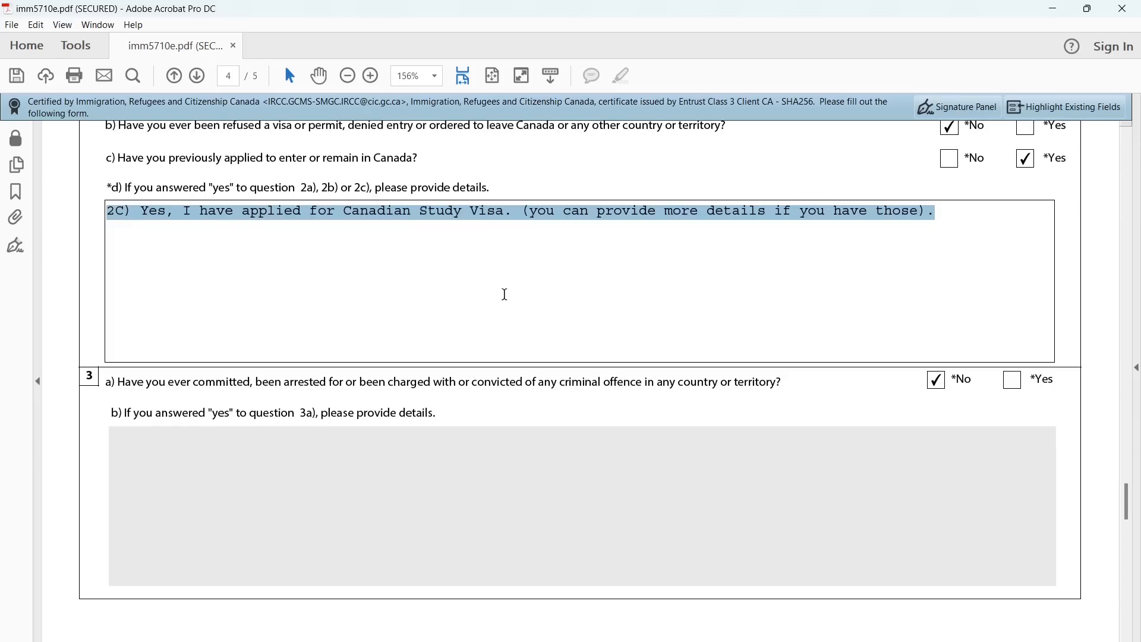
{"action": "scroll", "coordinate": [505, 294], "scroll_direction": "down", "scroll_amount": 2}
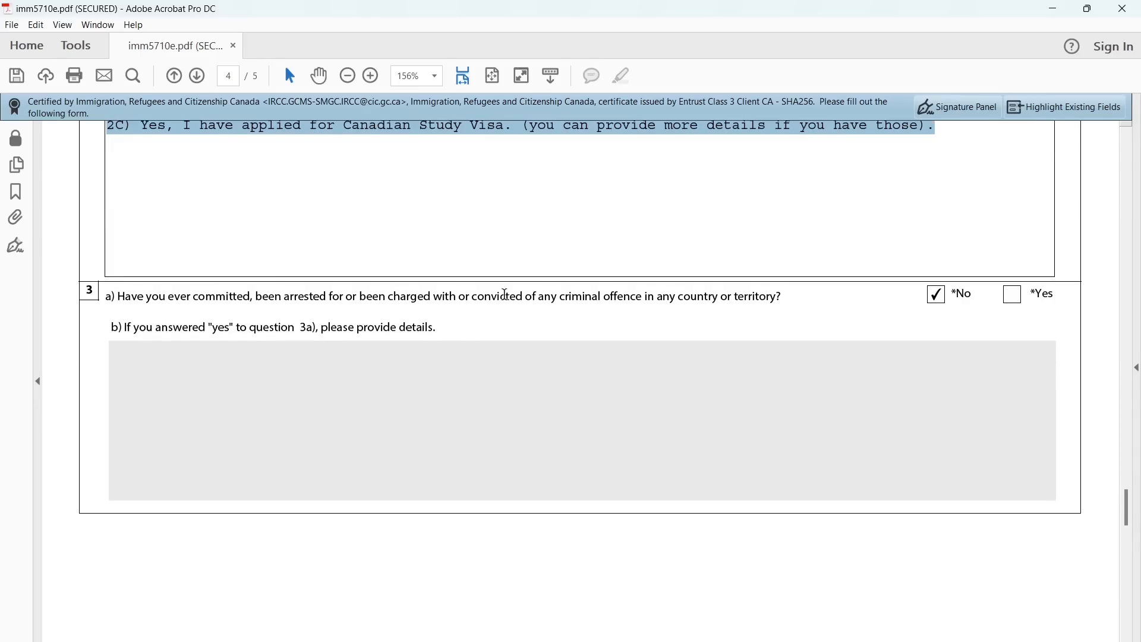
{"action": "left_click", "coordinate": [429, 326]}
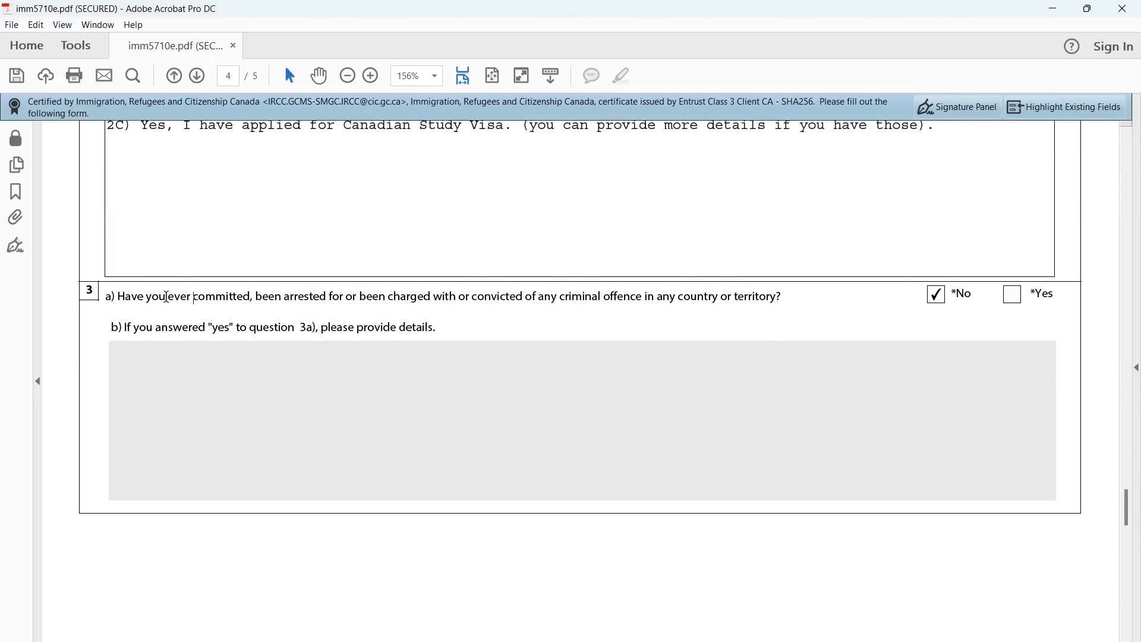
{"action": "triple_click", "coordinate": [167, 298]}
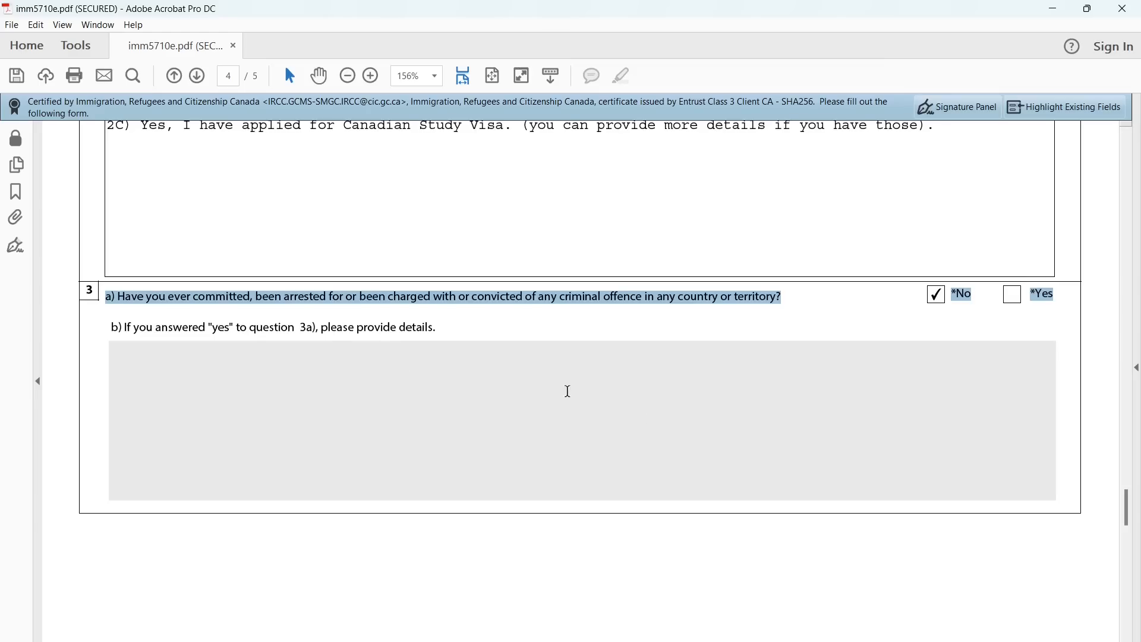
Move to page 5 and read question 4a, answered No
{"action": "scroll", "coordinate": [712, 508], "scroll_direction": "down", "scroll_amount": 5}
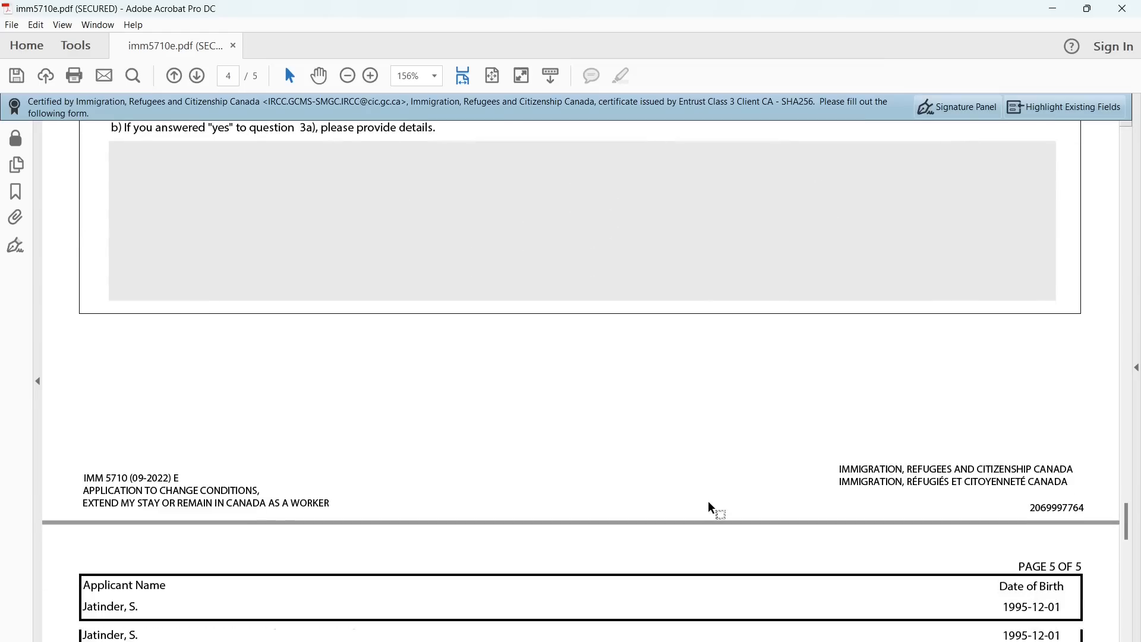
{"action": "scroll", "coordinate": [712, 509], "scroll_direction": "down", "scroll_amount": 5}
{"action": "scroll", "coordinate": [308, 514], "scroll_direction": "down", "scroll_amount": 1}
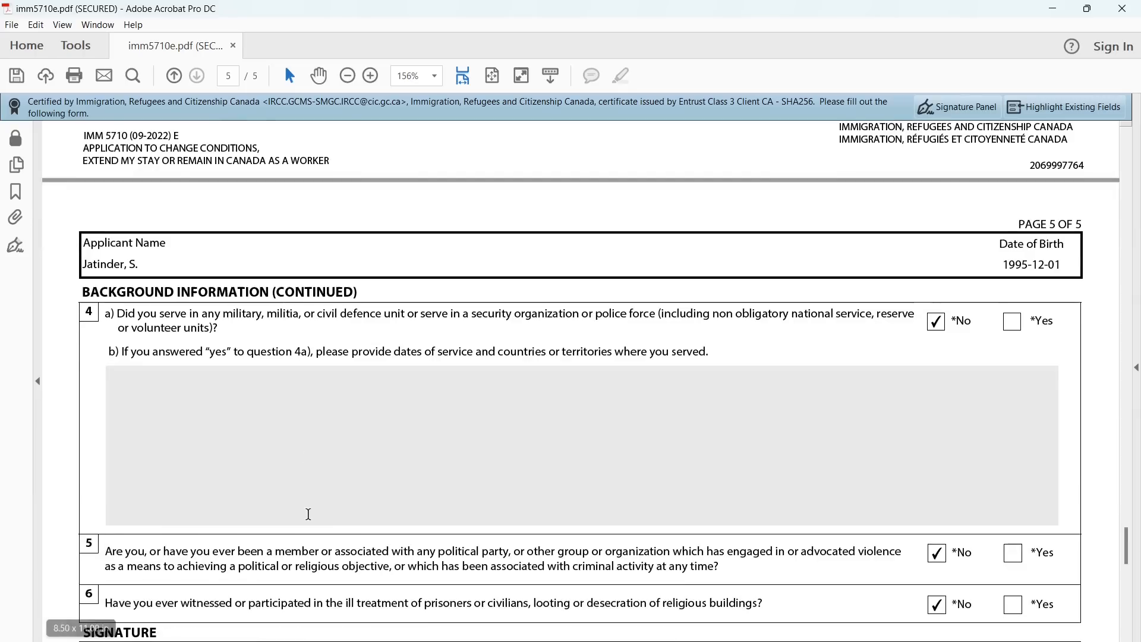
{"action": "scroll", "coordinate": [309, 514], "scroll_direction": "down", "scroll_amount": 2}
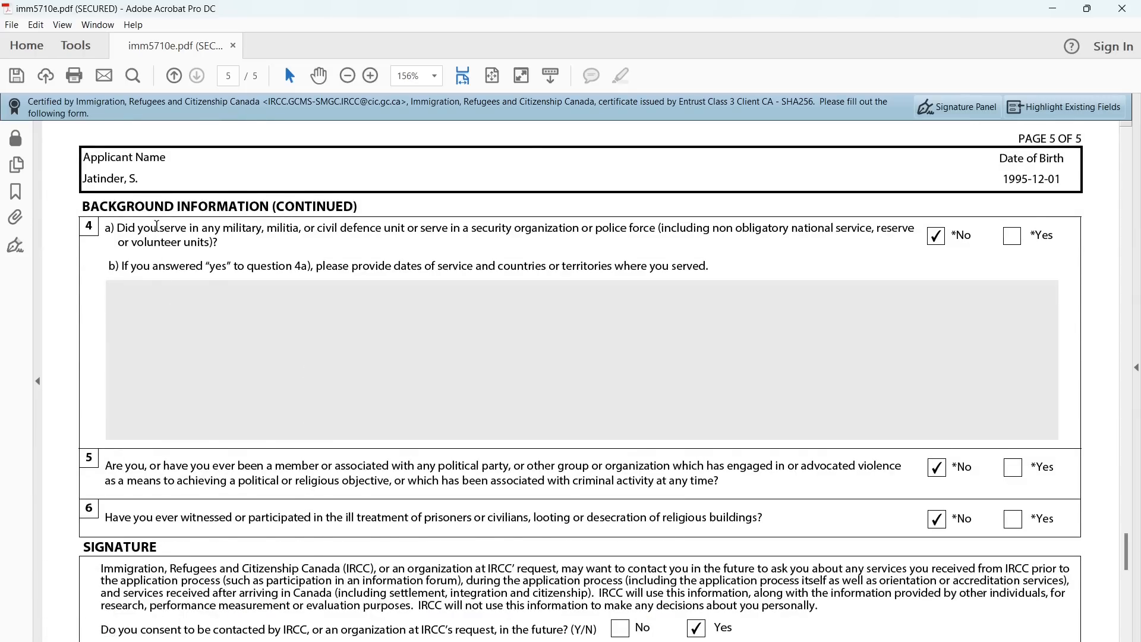
{"action": "double_click", "coordinate": [156, 226]}
{"action": "triple_click", "coordinate": [163, 230]}
{"action": "scroll", "coordinate": [216, 300], "scroll_direction": "down", "scroll_amount": 2}
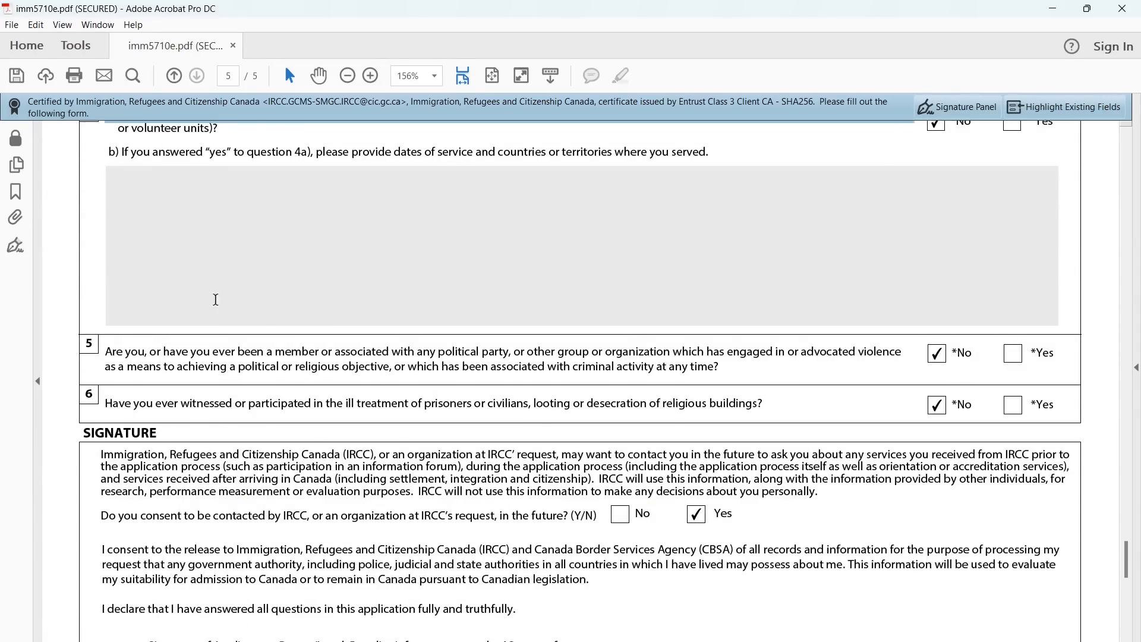
{"action": "left_click", "coordinate": [337, 351]}
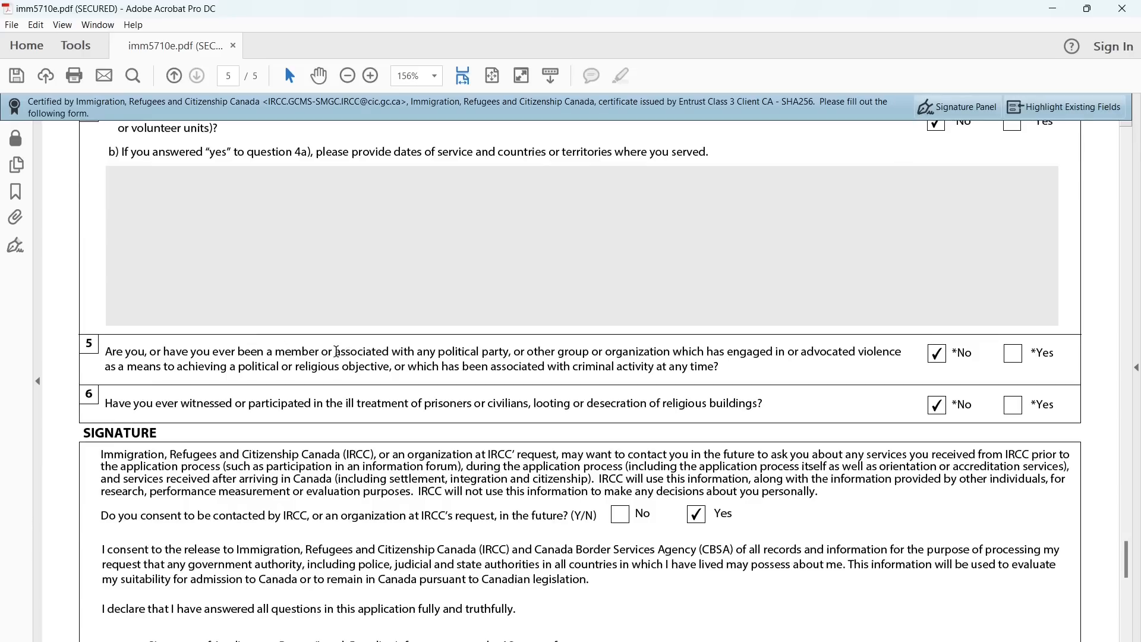
Read questions 5 and 6, both answered No, down to the Signature section
{"action": "left_click_drag", "start_coordinate": [416, 355], "coordinate": [486, 367]}
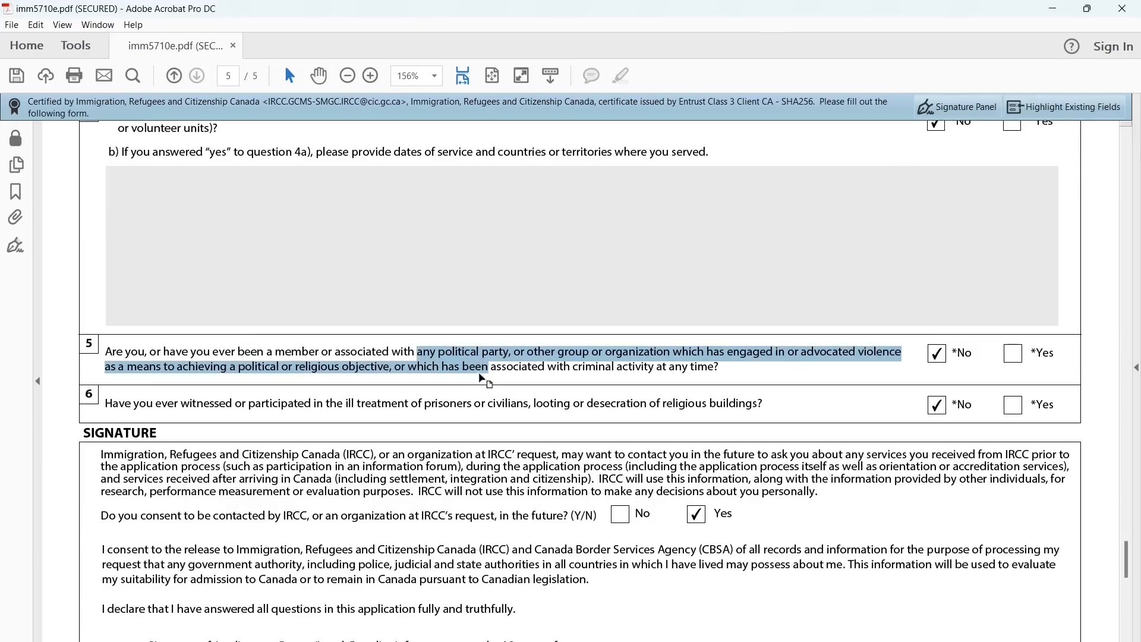
{"action": "left_click", "coordinate": [468, 412]}
{"action": "scroll", "coordinate": [467, 411], "scroll_direction": "down", "scroll_amount": 1}
{"action": "left_click_drag", "start_coordinate": [249, 347], "coordinate": [404, 351]}
{"action": "left_click", "coordinate": [428, 381]}
{"action": "scroll", "coordinate": [426, 378], "scroll_direction": "down", "scroll_amount": 2}
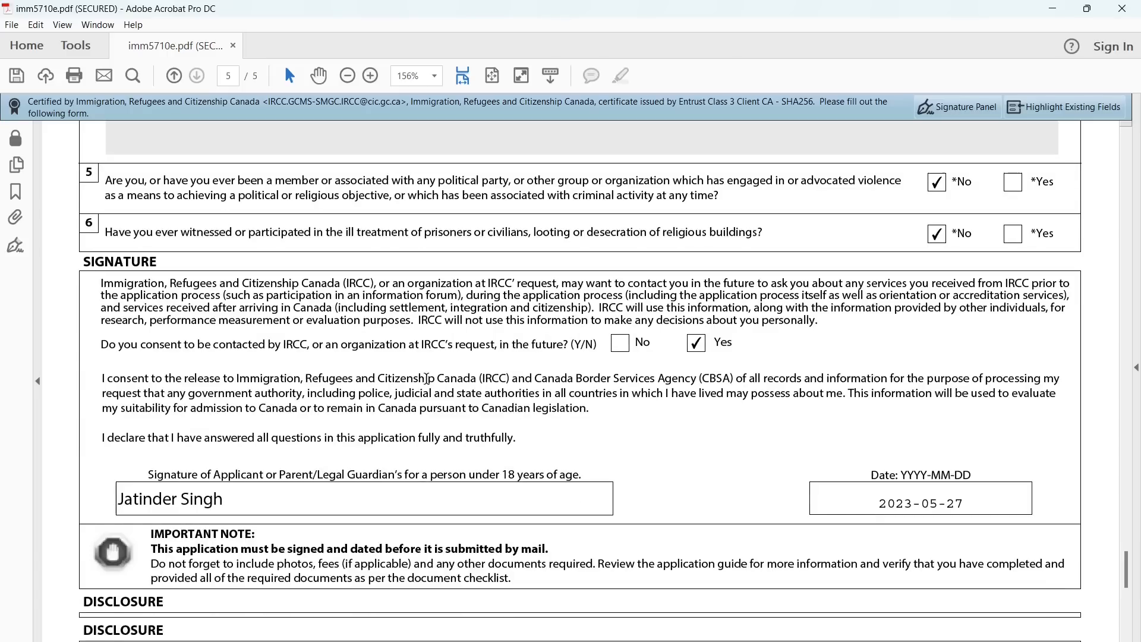
{"action": "scroll", "coordinate": [883, 265], "scroll_direction": "up", "scroll_amount": 5}
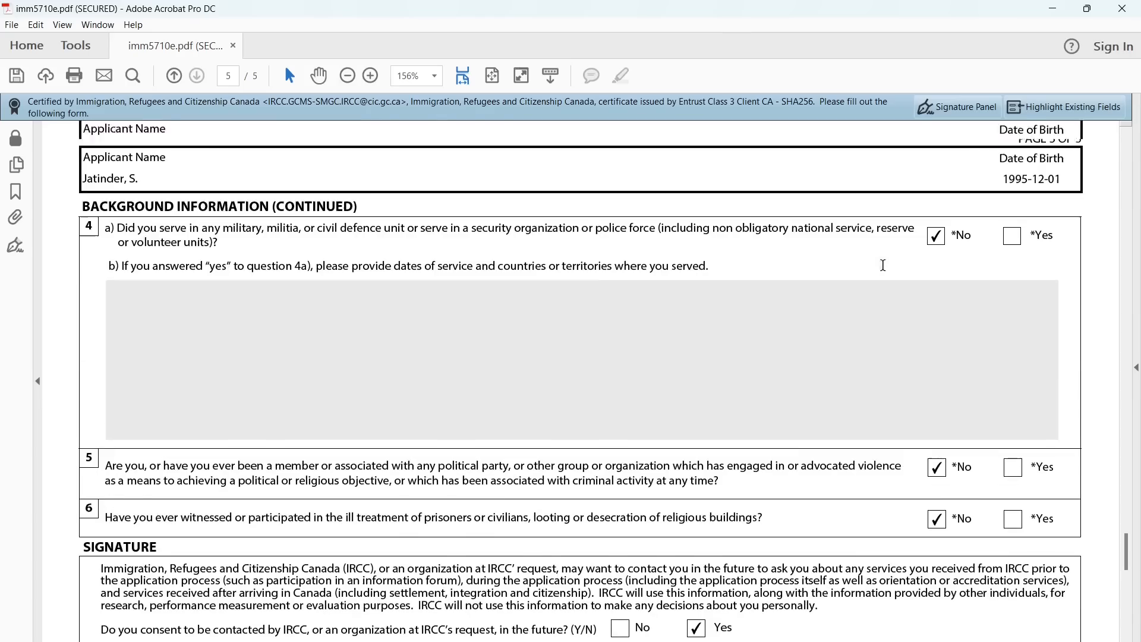
{"action": "scroll", "coordinate": [743, 443], "scroll_direction": "down", "scroll_amount": 7}
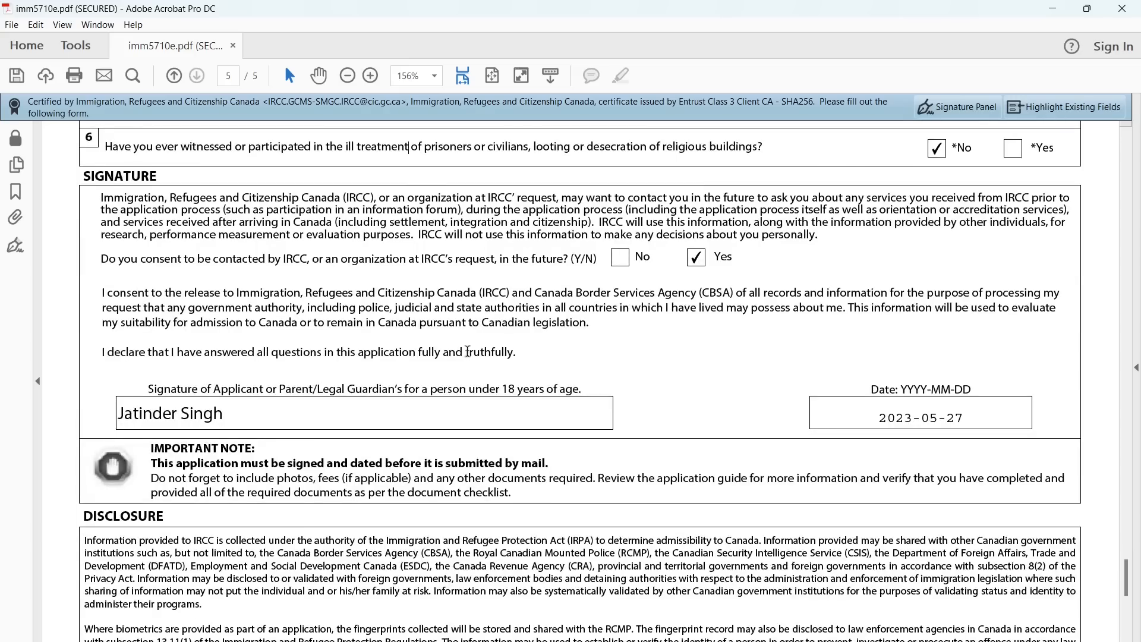
{"action": "double_click", "coordinate": [112, 176]}
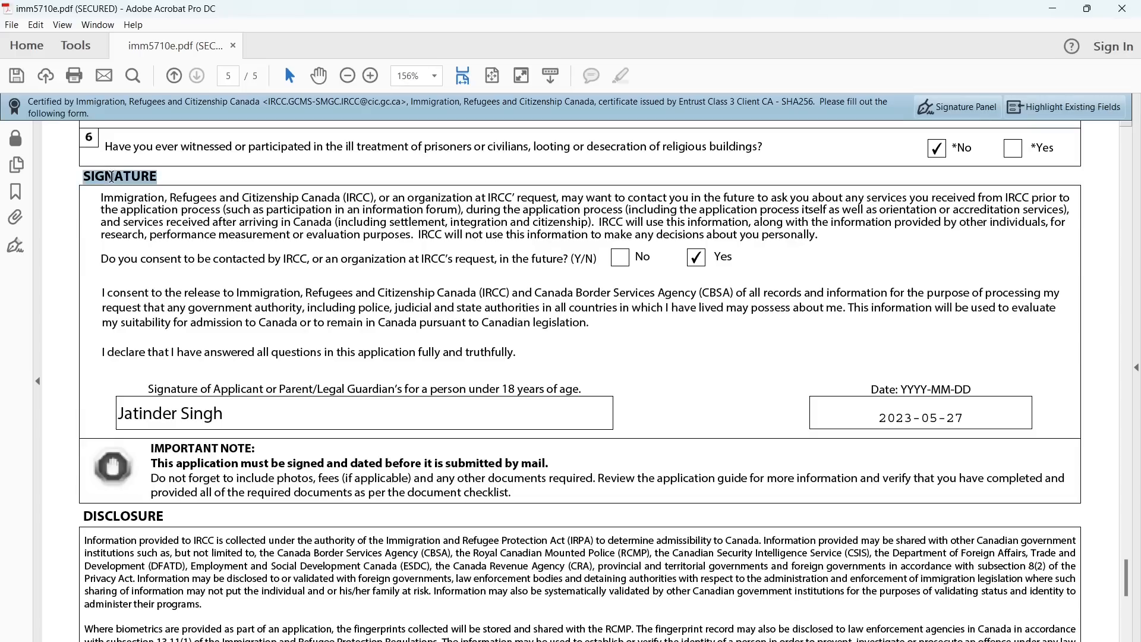
{"action": "left_click", "coordinate": [347, 313]}
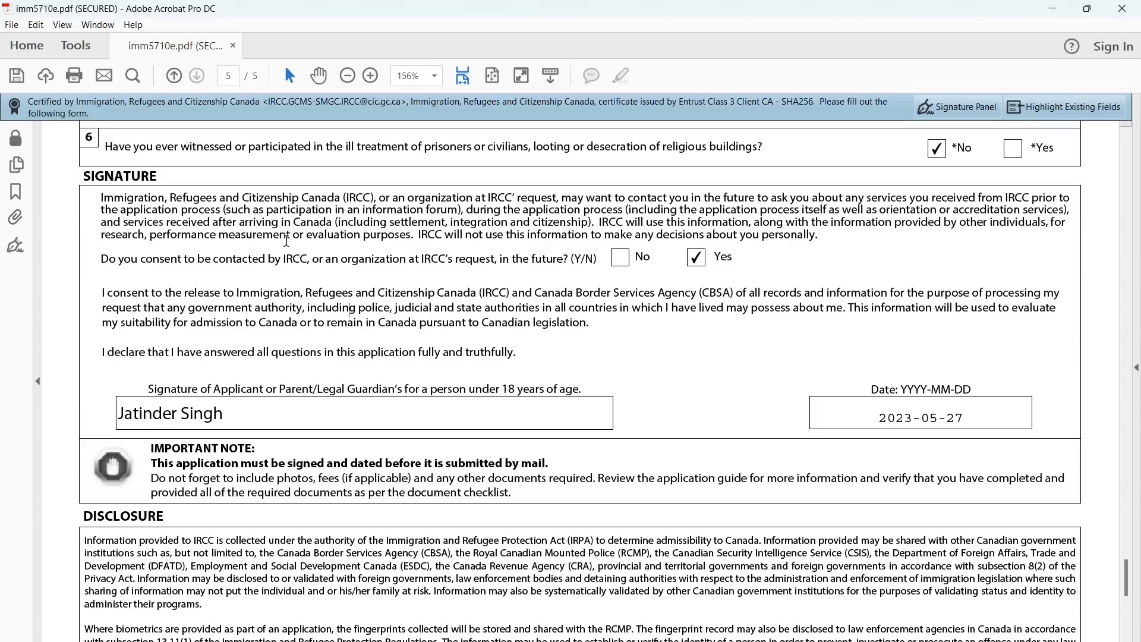
{"action": "left_click_drag", "start_coordinate": [408, 258], "coordinate": [450, 264]}
{"action": "left_click", "coordinate": [450, 293]}
{"action": "scroll", "coordinate": [430, 346], "scroll_direction": "down", "scroll_amount": 1}
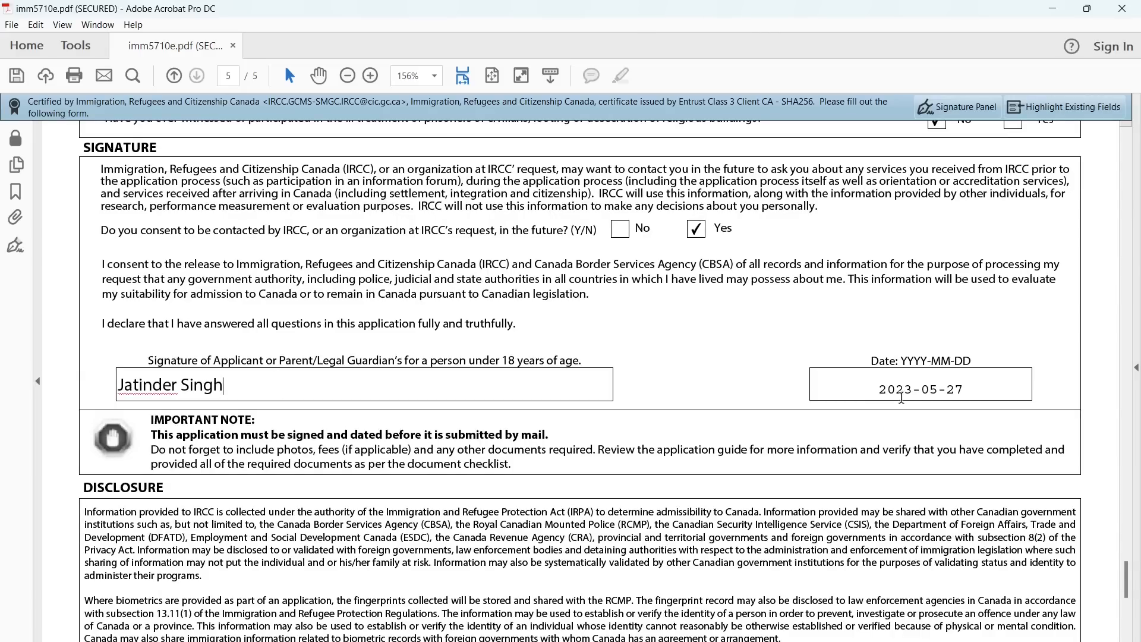
{"action": "left_click", "coordinate": [917, 394]}
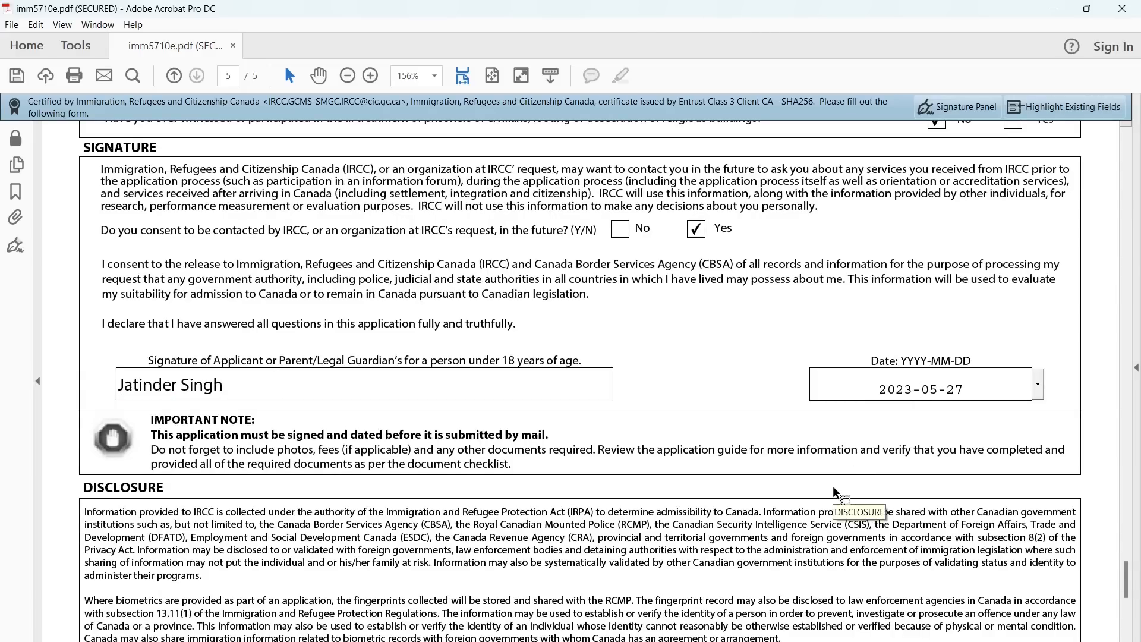
Validate the form, confirm the success message, and look over the new barcode page 6
{"action": "scroll", "coordinate": [834, 487], "scroll_direction": "down", "scroll_amount": 1}
{"action": "scroll", "coordinate": [834, 487], "scroll_direction": "down", "scroll_amount": 7}
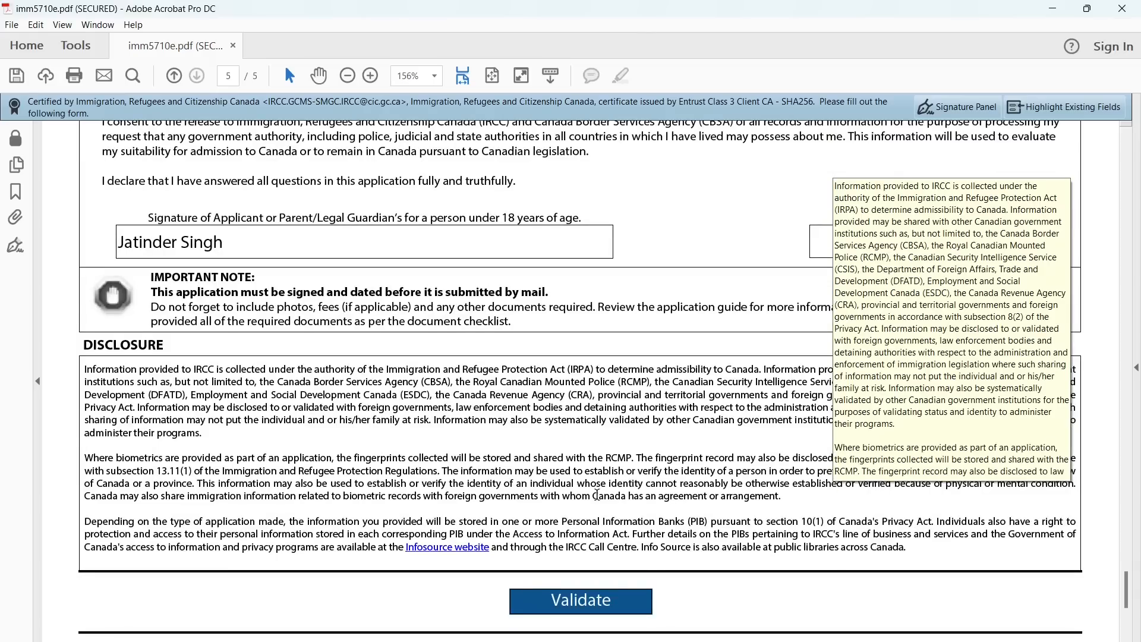
{"action": "scroll", "coordinate": [598, 495], "scroll_direction": "down", "scroll_amount": 1}
{"action": "left_click", "coordinate": [582, 493]}
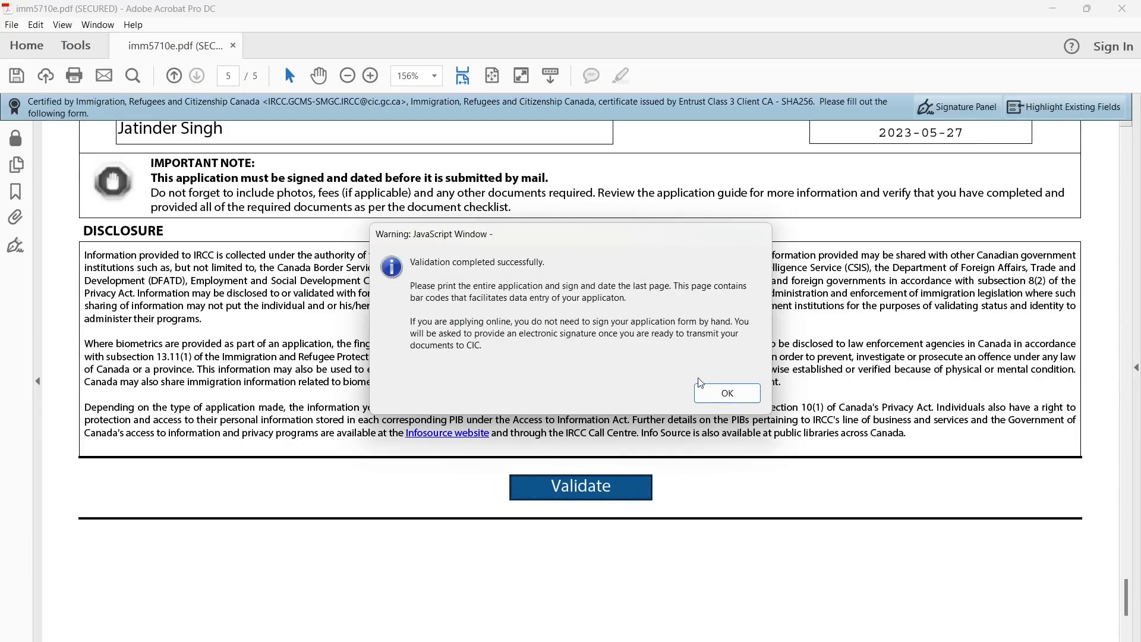
{"action": "left_click", "coordinate": [726, 393]}
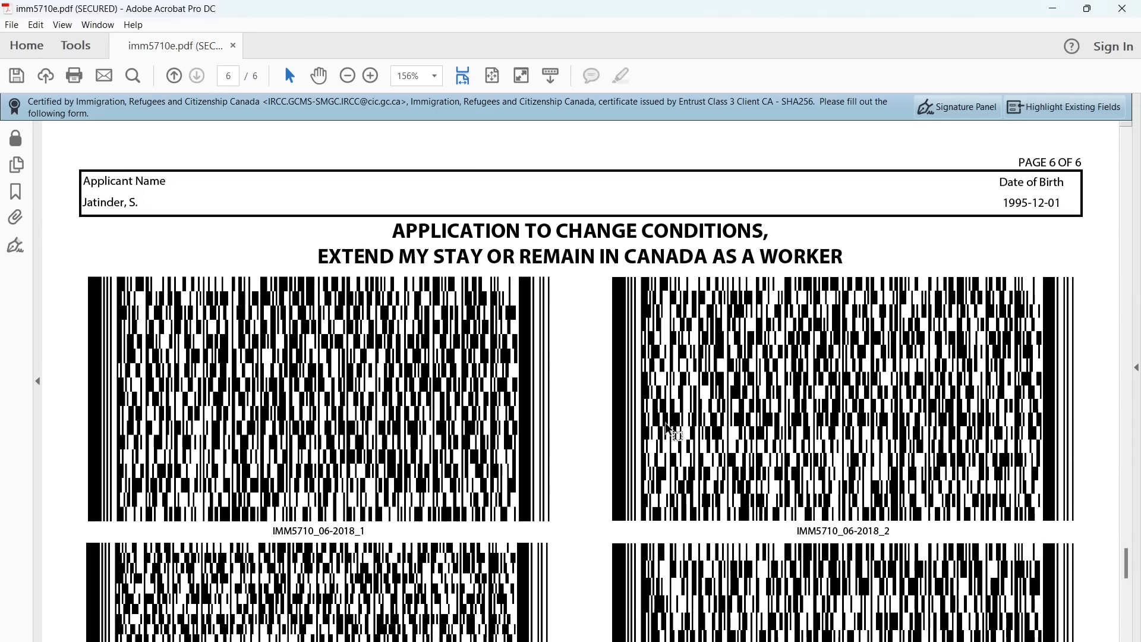
{"action": "scroll", "coordinate": [518, 467], "scroll_direction": "down", "scroll_amount": 10}
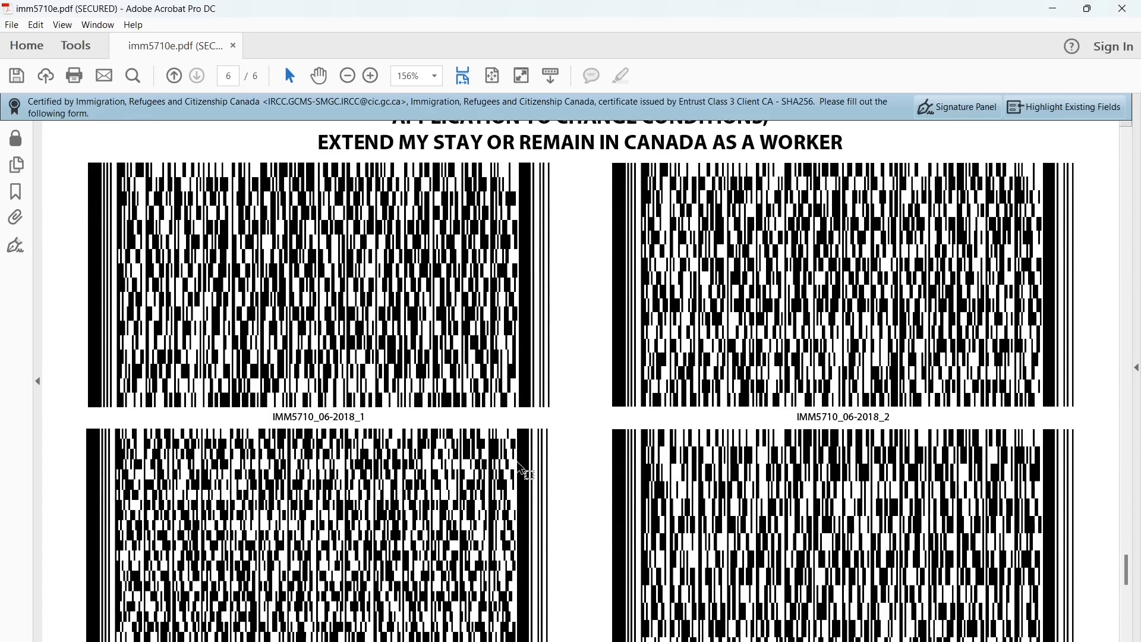
{"action": "scroll", "coordinate": [519, 470], "scroll_direction": "down", "scroll_amount": 4}
{"action": "scroll", "coordinate": [519, 470], "scroll_direction": "up", "scroll_amount": 15}
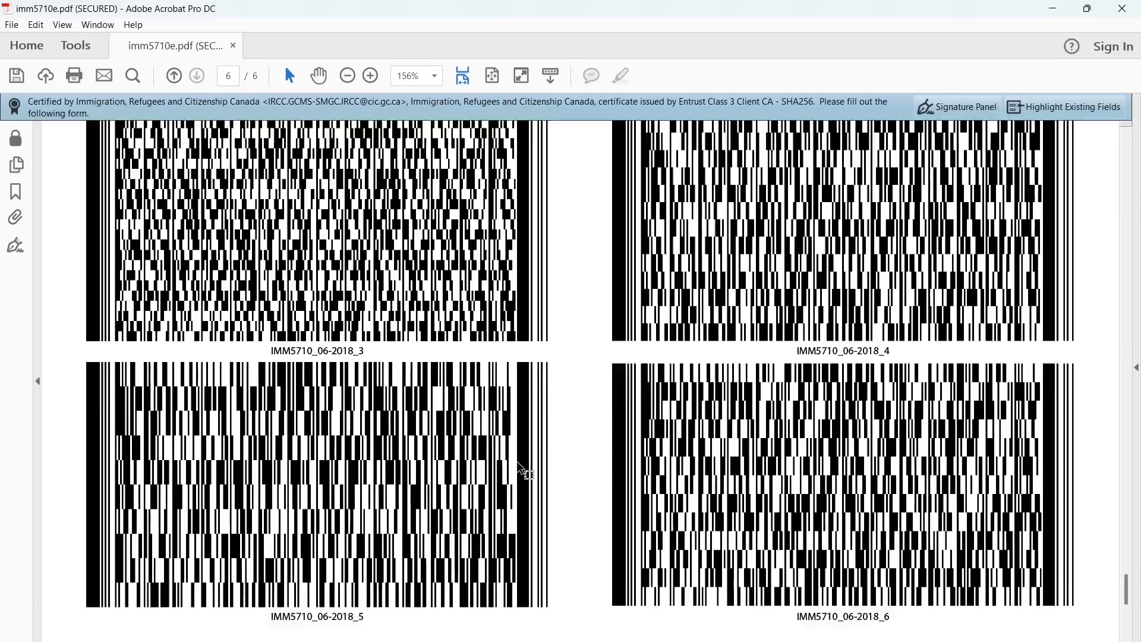
{"action": "scroll", "coordinate": [523, 469], "scroll_direction": "down", "scroll_amount": 2}
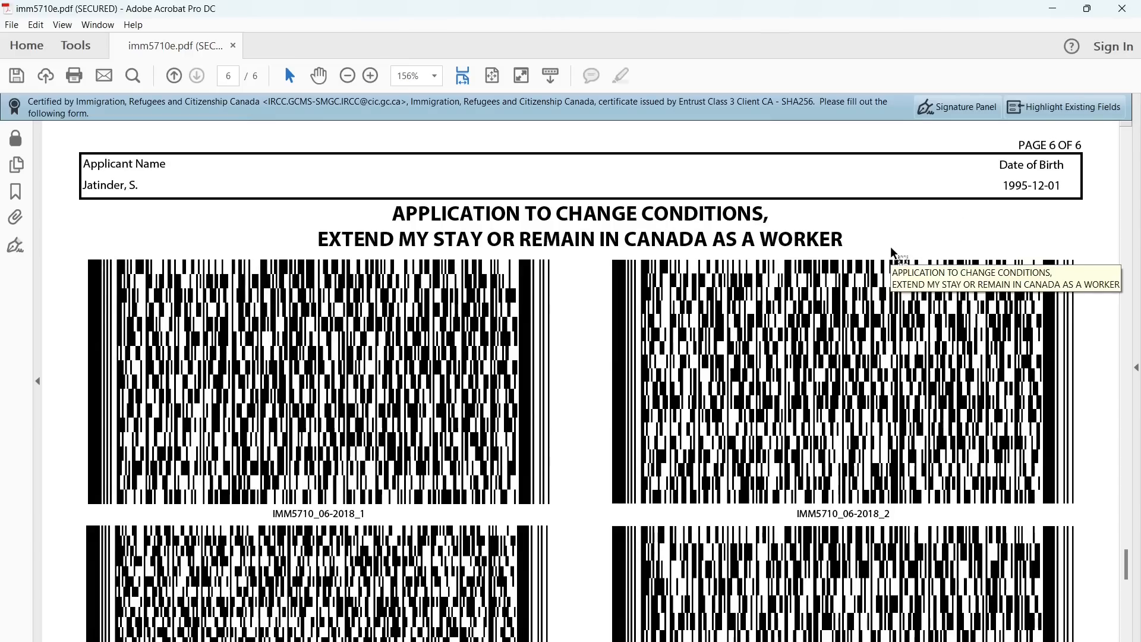
Upload the completed imm5710e.pdf to the IMM5710 application form row
{"action": "left_click", "coordinate": [1123, 9]}
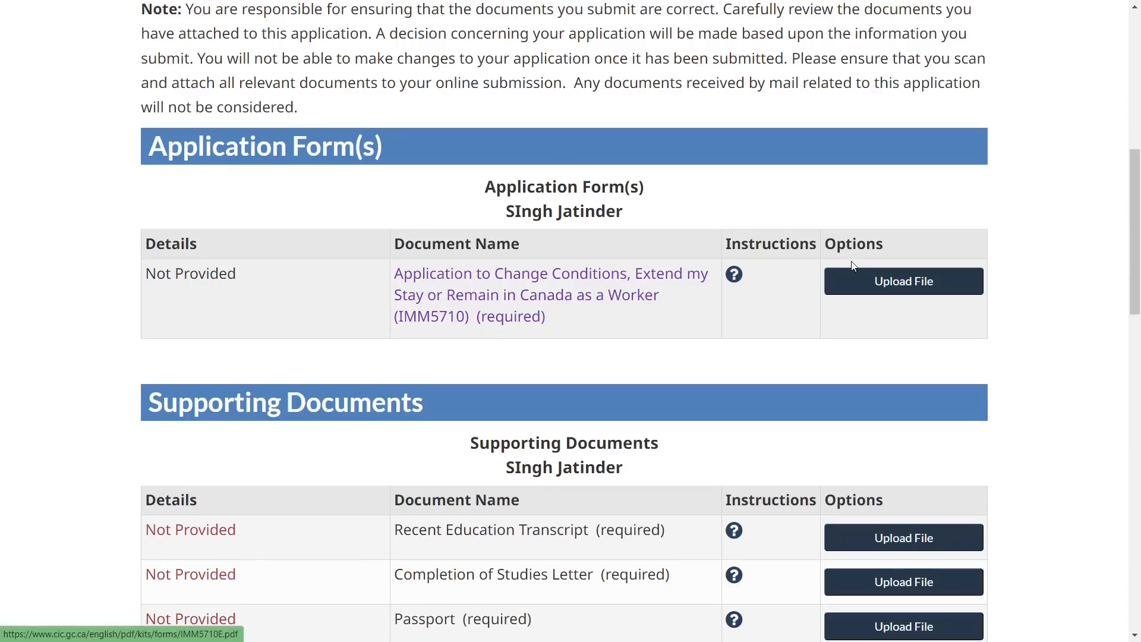
{"action": "left_click", "coordinate": [887, 292]}
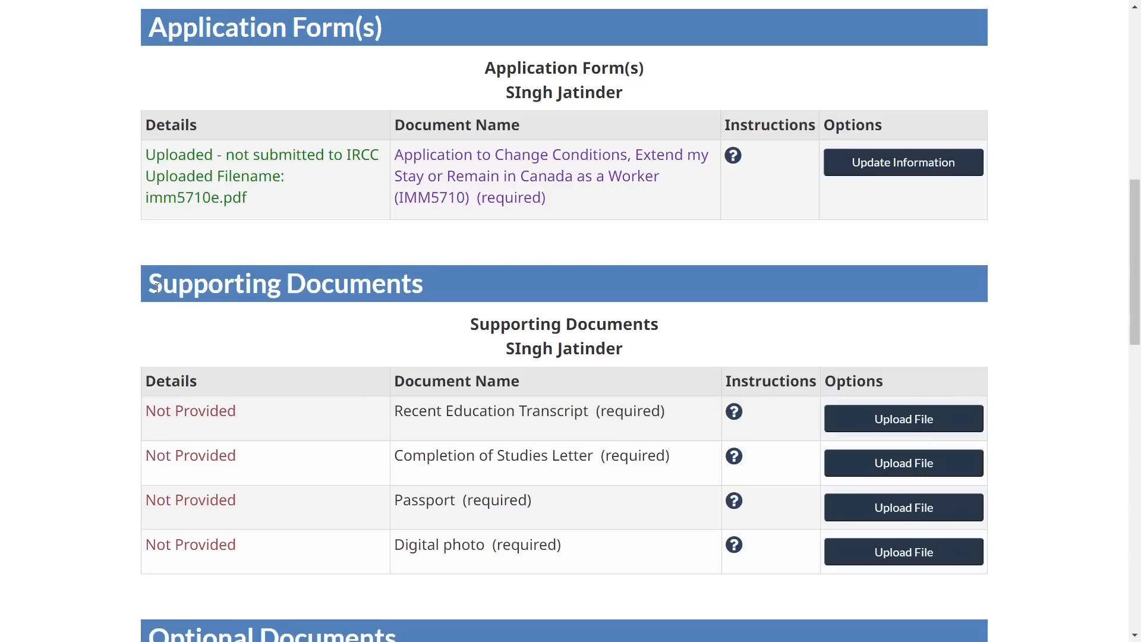
{"action": "left_click_drag", "start_coordinate": [161, 290], "coordinate": [348, 290]}
{"action": "left_click", "coordinate": [280, 318]}
{"action": "scroll", "coordinate": [366, 354], "scroll_direction": "down", "scroll_amount": 1}
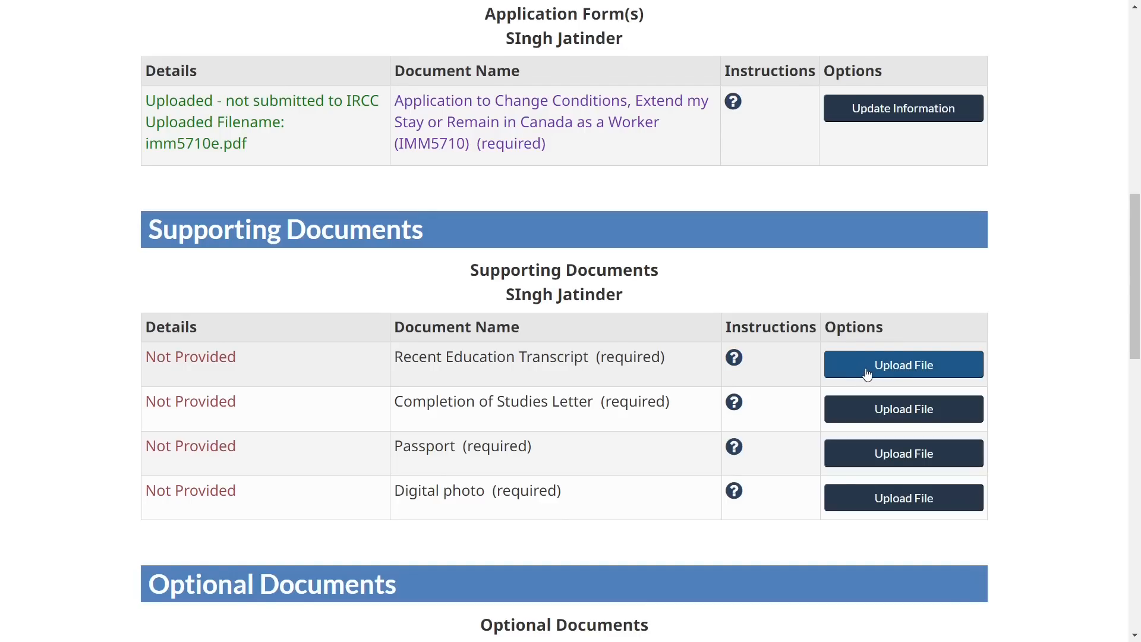
Review the Completion of Studies Letter, Passport and Digital photo requirements, including the photo instructions
{"action": "triple_click", "coordinate": [549, 401]}
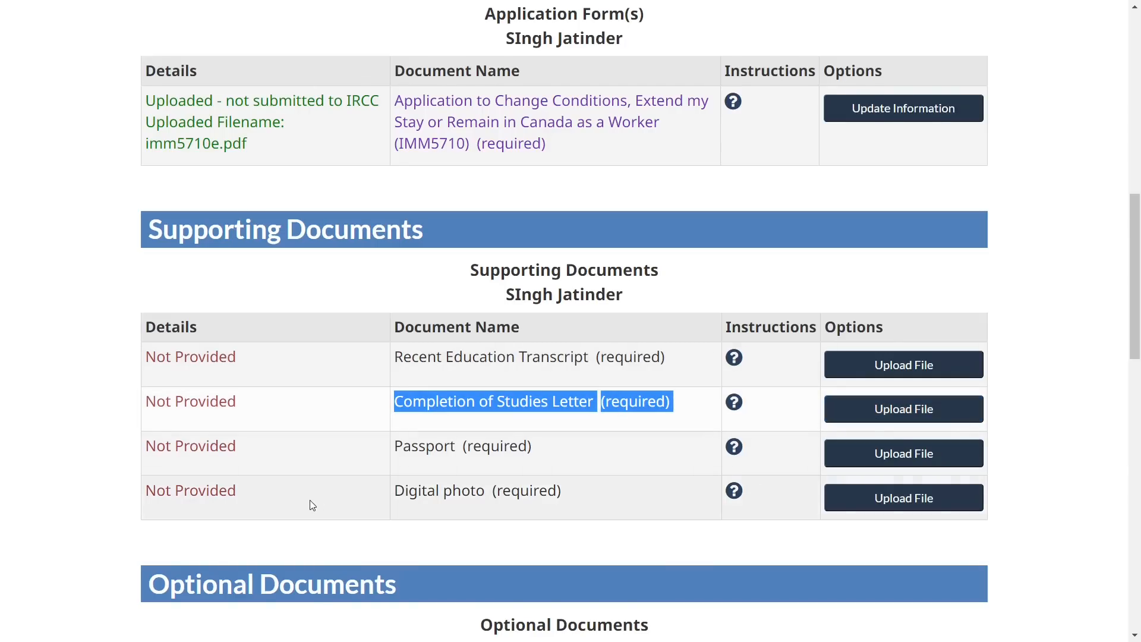
{"action": "triple_click", "coordinate": [446, 449]}
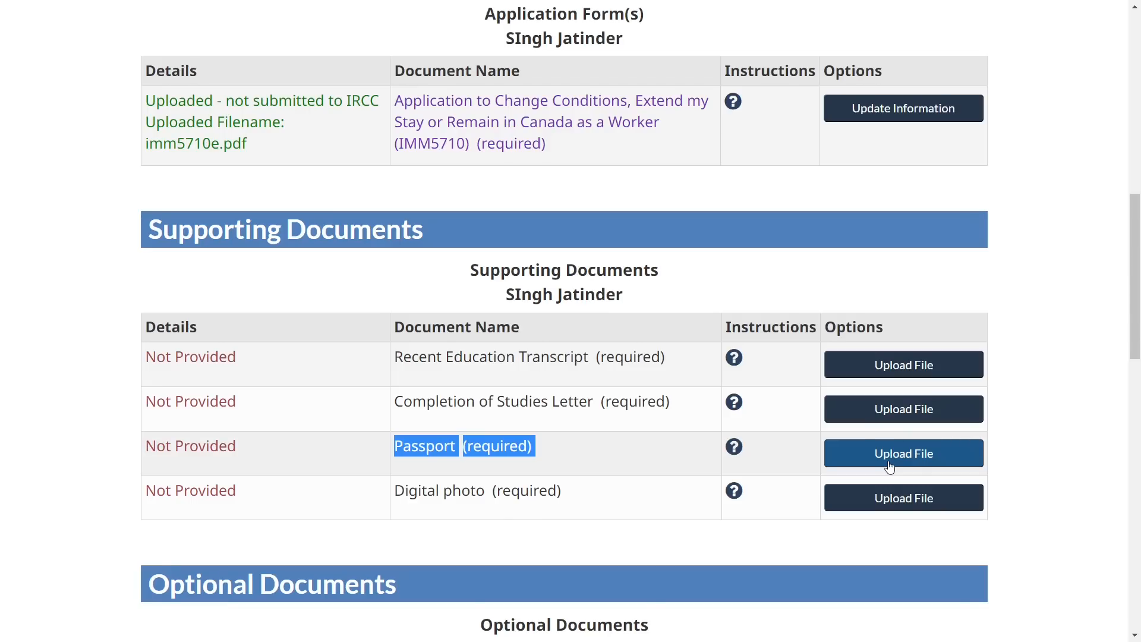
{"action": "triple_click", "coordinate": [499, 491]}
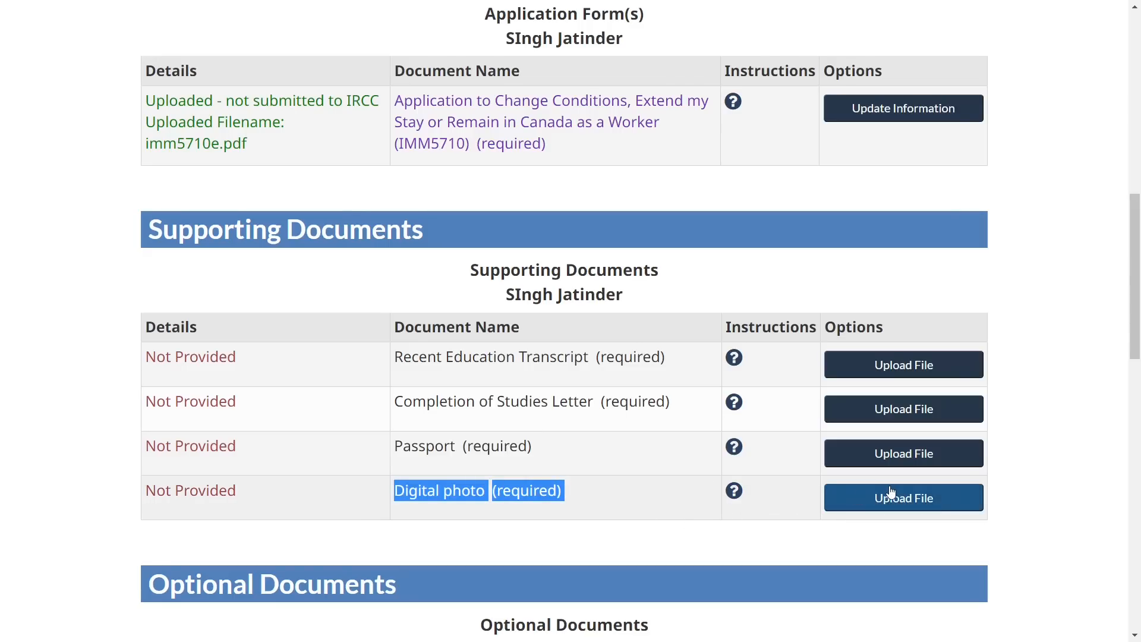
{"action": "left_click", "coordinate": [734, 490]}
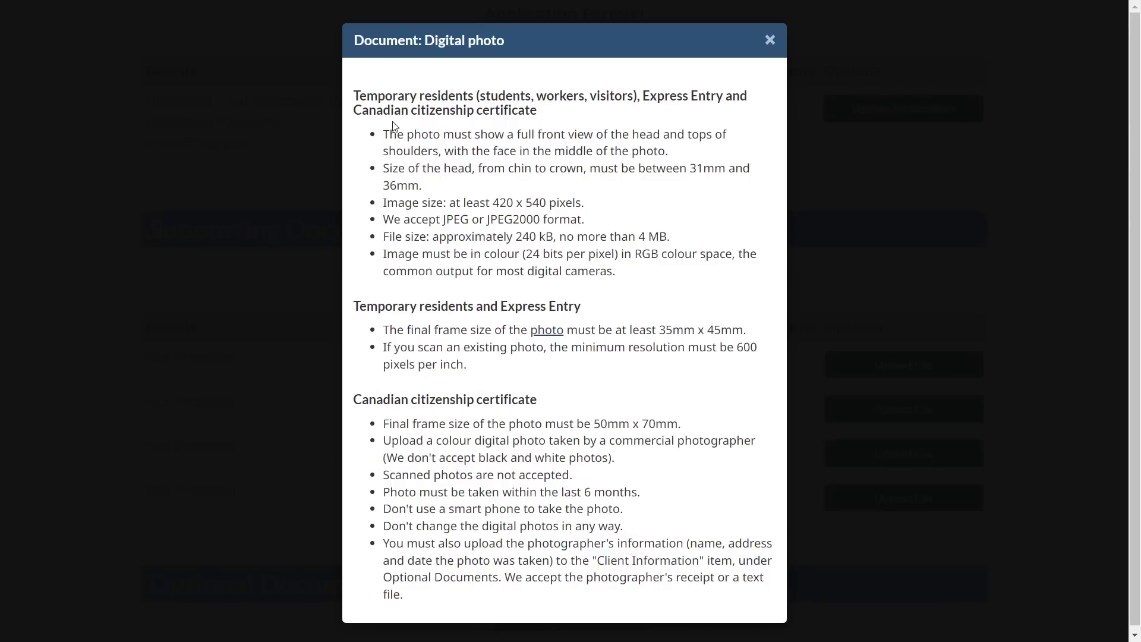
{"action": "left_click_drag", "start_coordinate": [359, 95], "coordinate": [614, 270]}
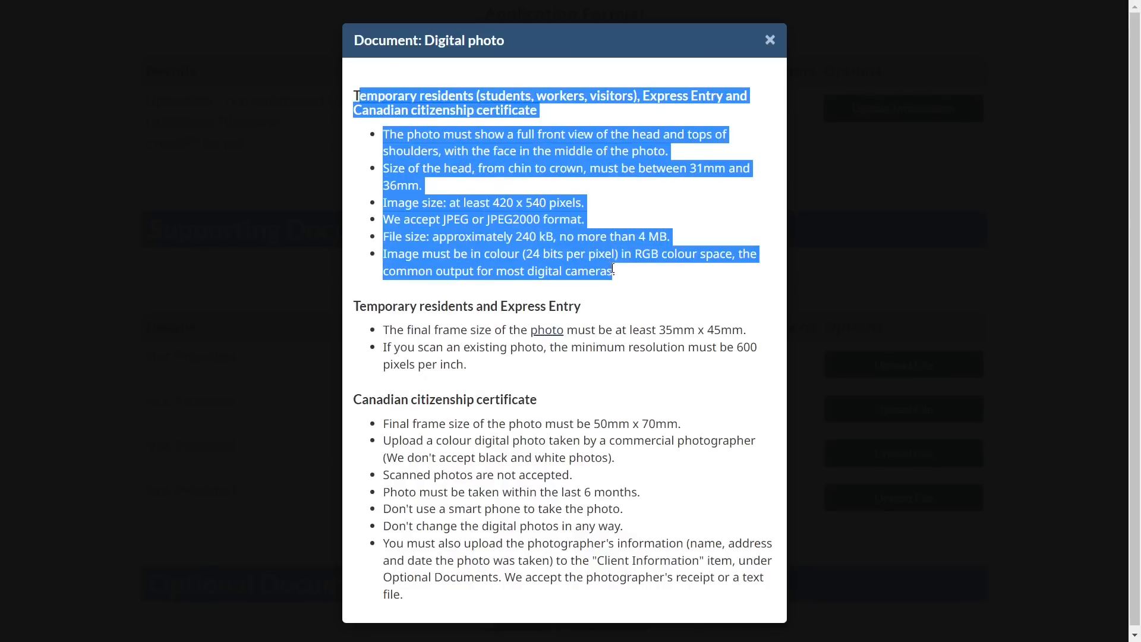
{"action": "left_click", "coordinate": [648, 293]}
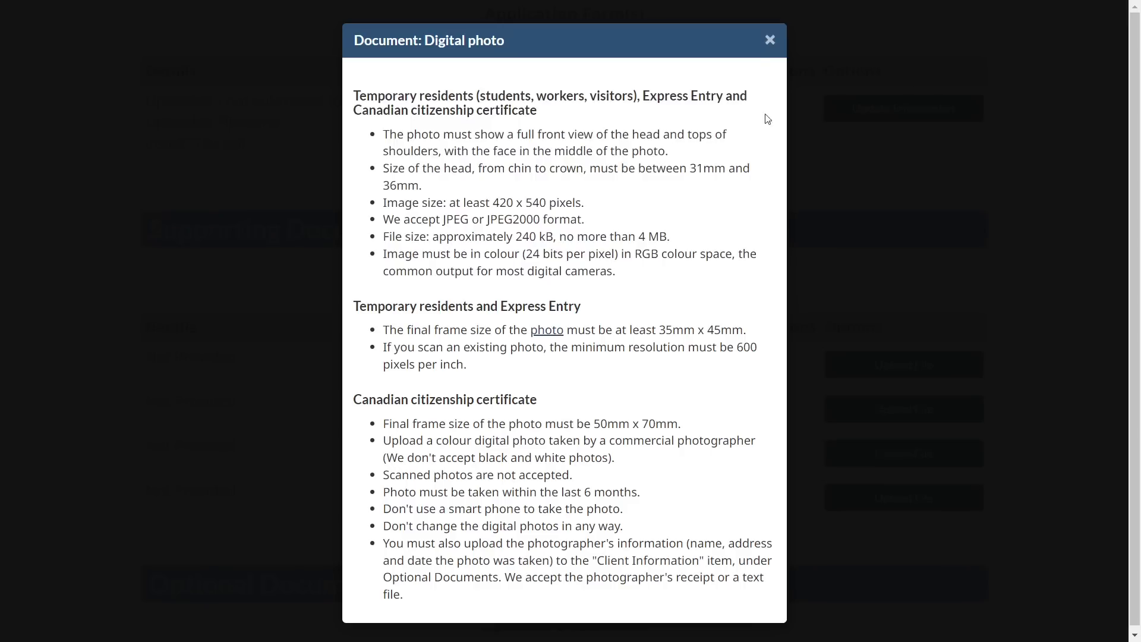
{"action": "left_click", "coordinate": [770, 40]}
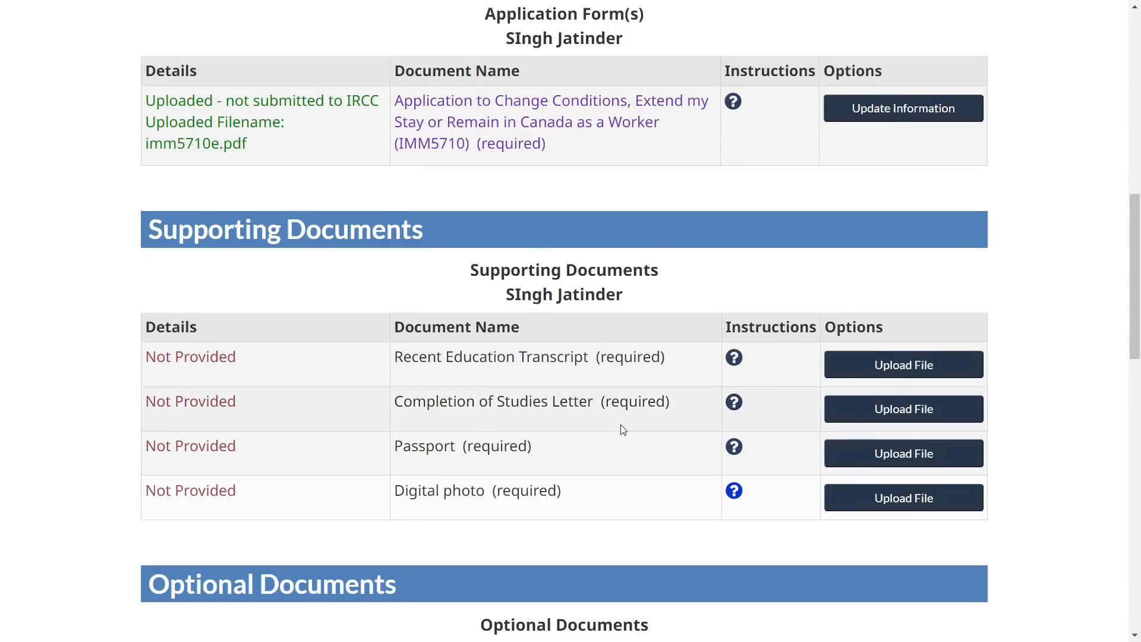
Scroll through the uploaded supporting documents, Optional Documents and the $255 Fees table
{"action": "scroll", "coordinate": [632, 429], "scroll_direction": "down", "scroll_amount": 1}
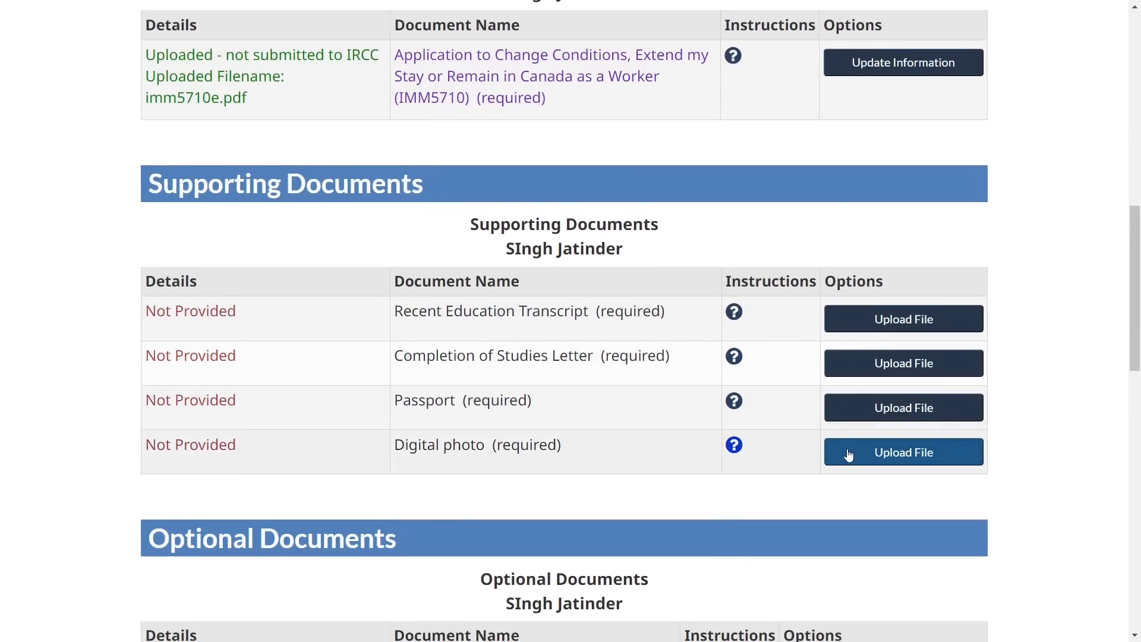
{"action": "scroll", "coordinate": [773, 521], "scroll_direction": "down", "scroll_amount": 3}
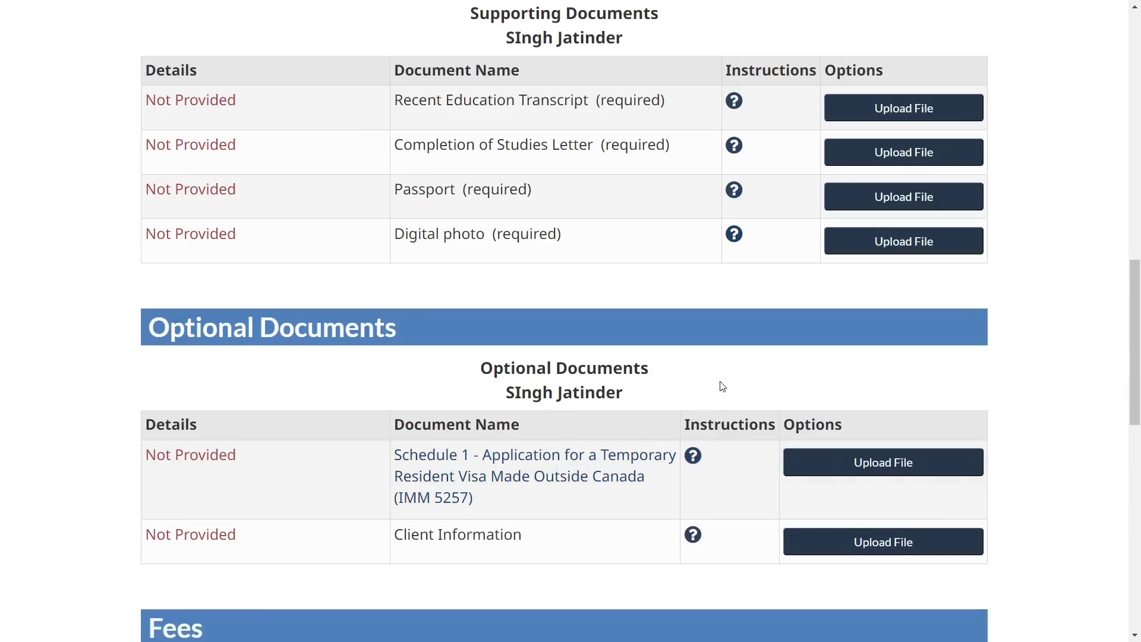
{"action": "scroll", "coordinate": [696, 395], "scroll_direction": "down", "scroll_amount": 1}
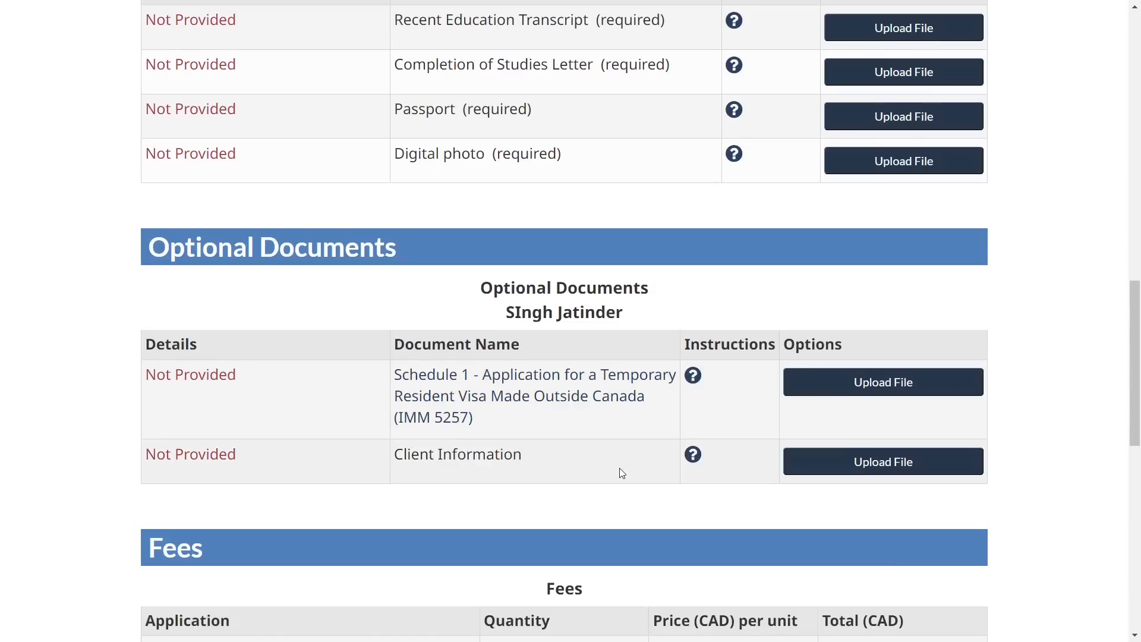
{"action": "scroll", "coordinate": [624, 475], "scroll_direction": "down", "scroll_amount": 1}
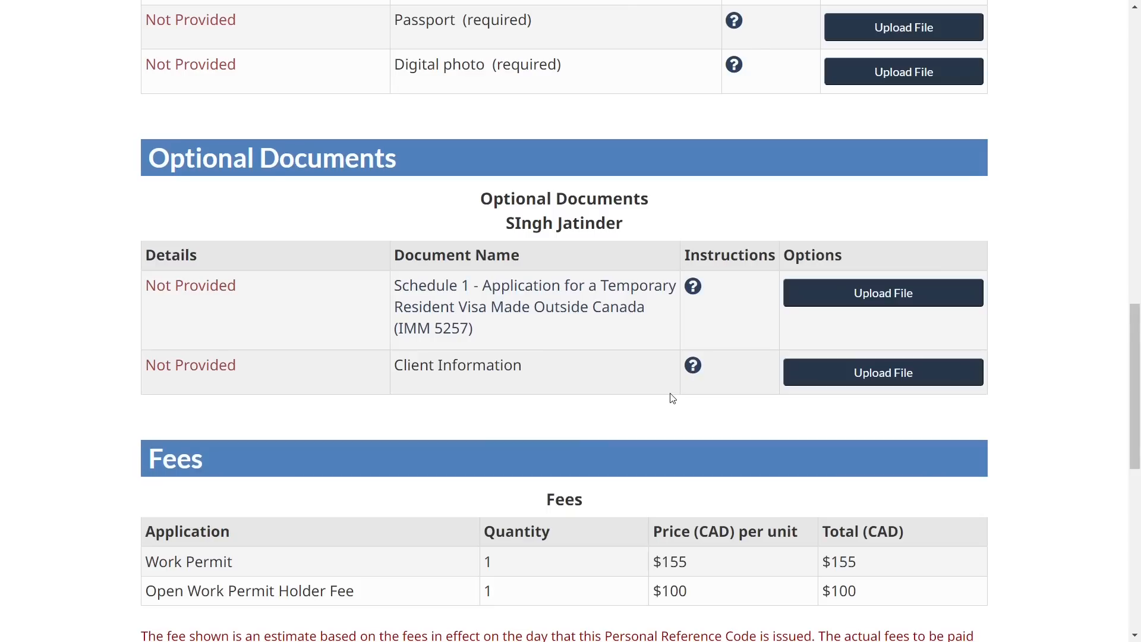
{"action": "scroll", "coordinate": [203, 355], "scroll_direction": "up", "scroll_amount": 4}
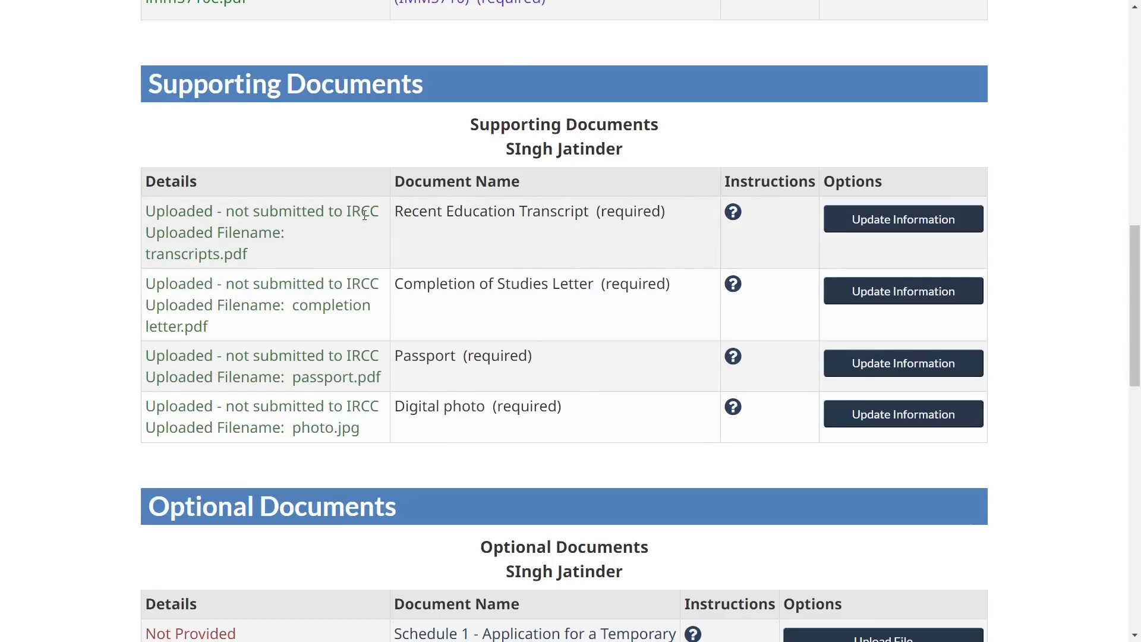
{"action": "scroll", "coordinate": [541, 355], "scroll_direction": "down", "scroll_amount": 10}
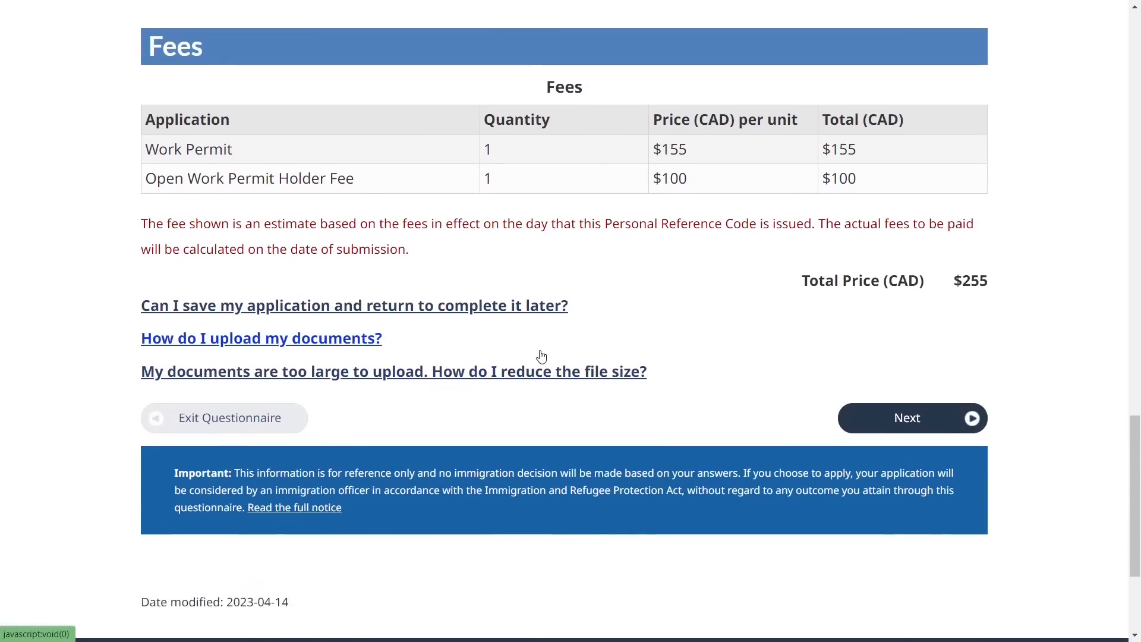
Move on to the declaration page and review the $255 total fee
{"action": "left_click", "coordinate": [868, 426]}
{"action": "triple_click", "coordinate": [300, 261]}
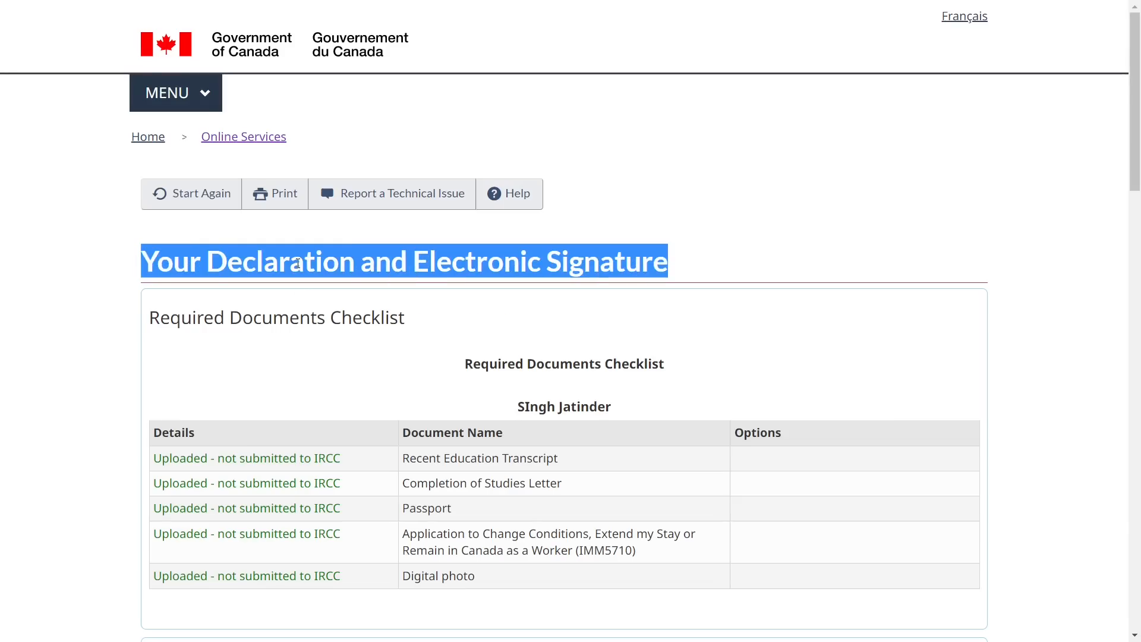
{"action": "left_click", "coordinate": [440, 299]}
{"action": "scroll", "coordinate": [440, 299], "scroll_direction": "down", "scroll_amount": 8}
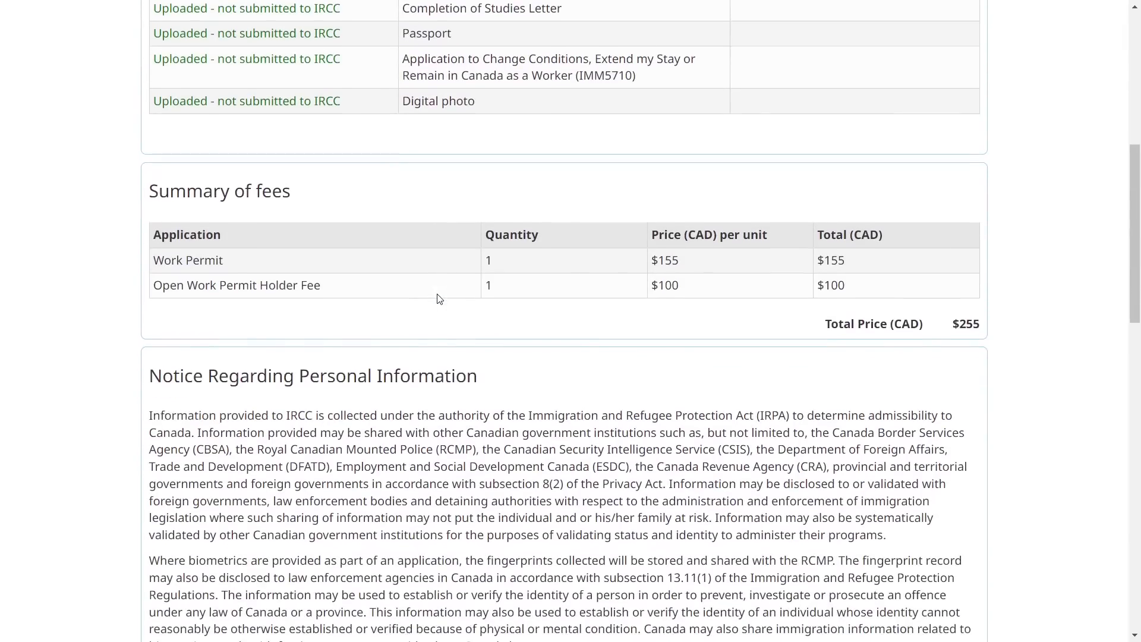
{"action": "triple_click", "coordinate": [964, 324]}
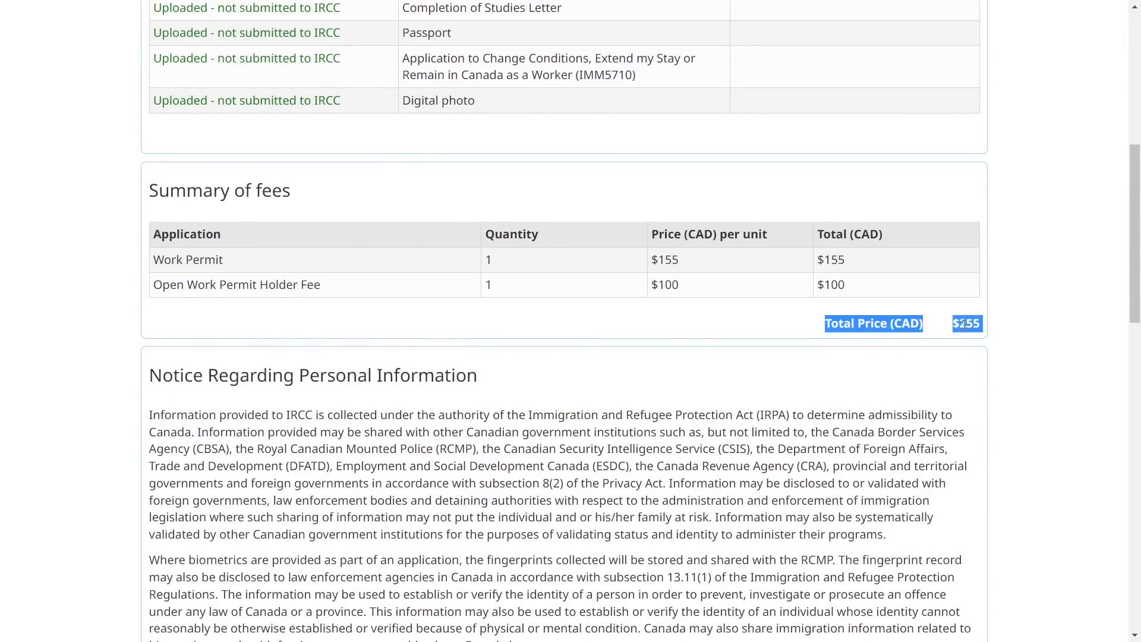
{"action": "left_click", "coordinate": [918, 374]}
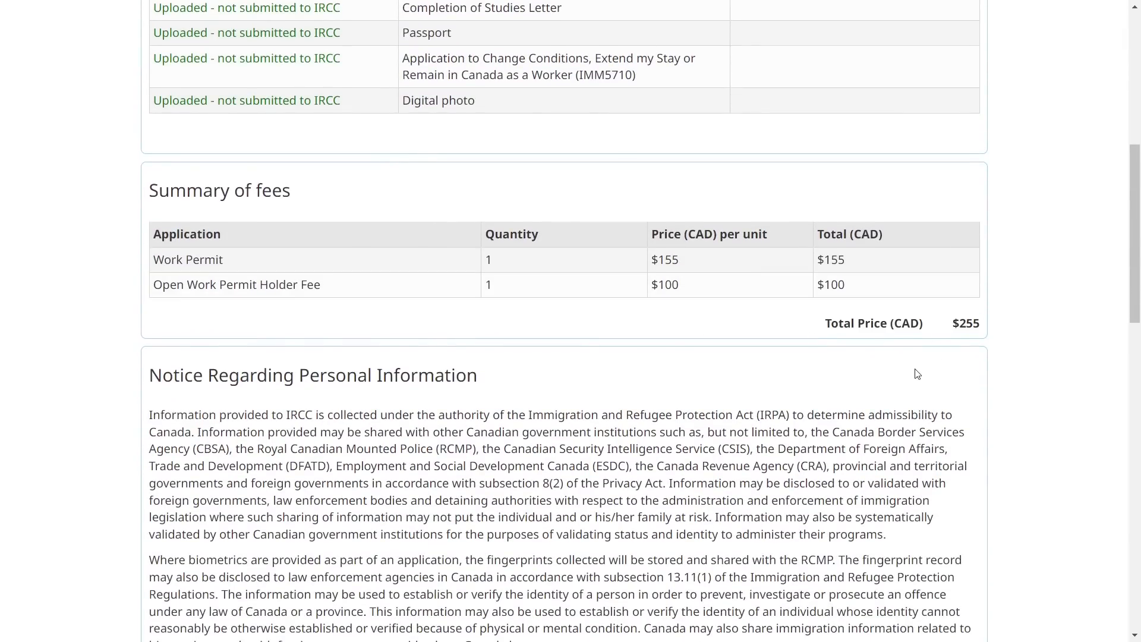
{"action": "scroll", "coordinate": [917, 374], "scroll_direction": "down", "scroll_amount": 1}
{"action": "scroll", "coordinate": [918, 374], "scroll_direction": "down", "scroll_amount": 10}
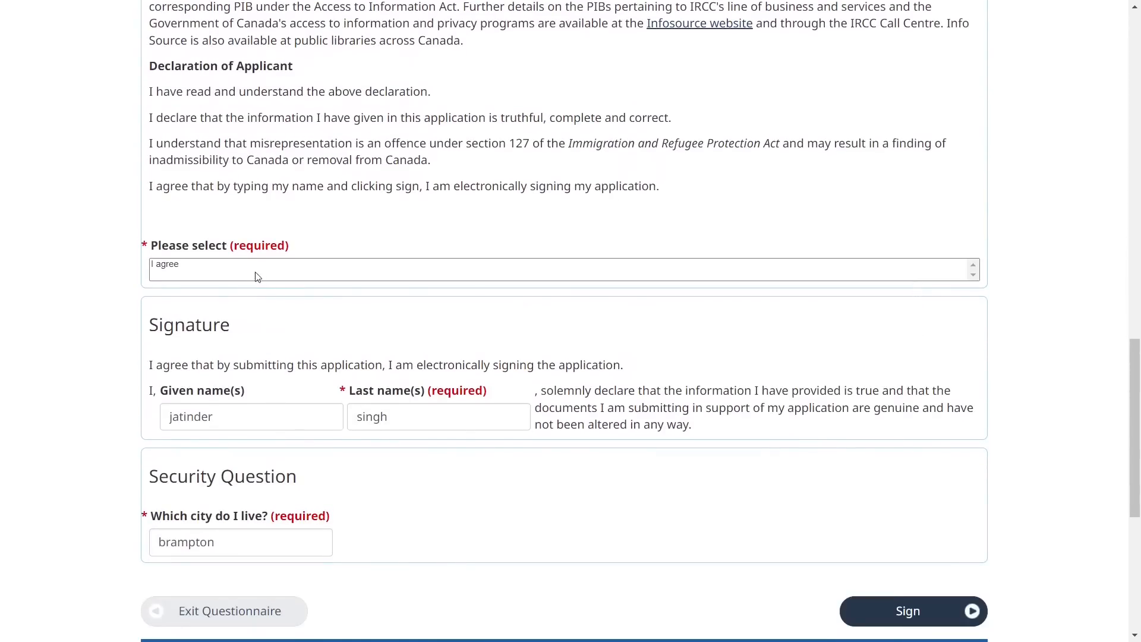
Agree to the declaration, check the name and security question fields, and sign electronically
{"action": "left_click", "coordinate": [221, 271]}
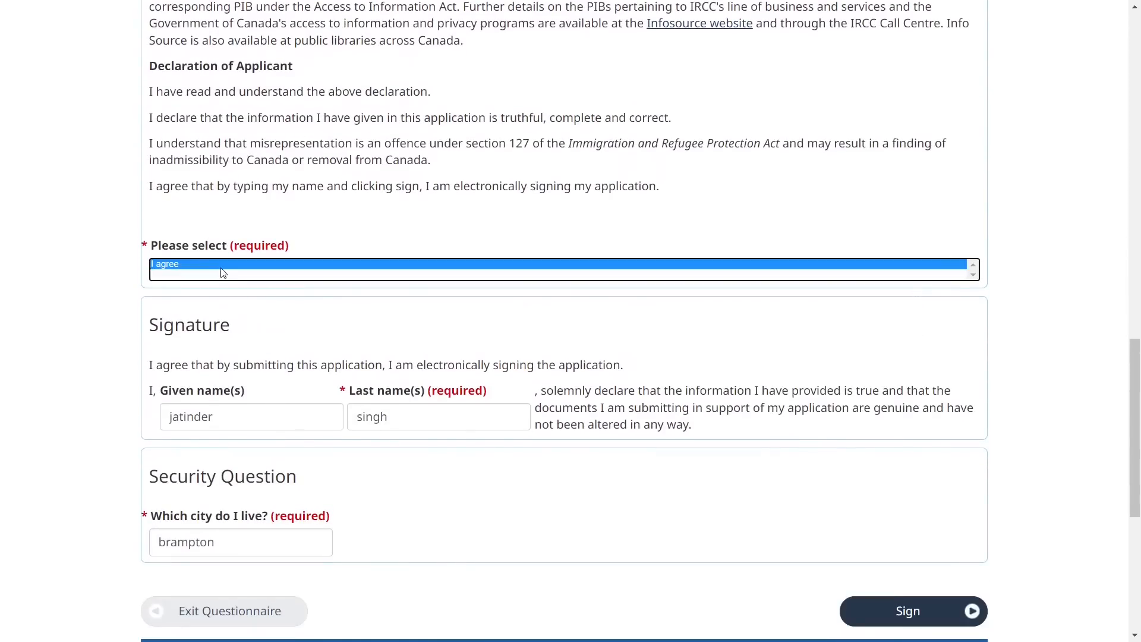
{"action": "left_click", "coordinate": [243, 412]}
{"action": "left_click", "coordinate": [388, 426]}
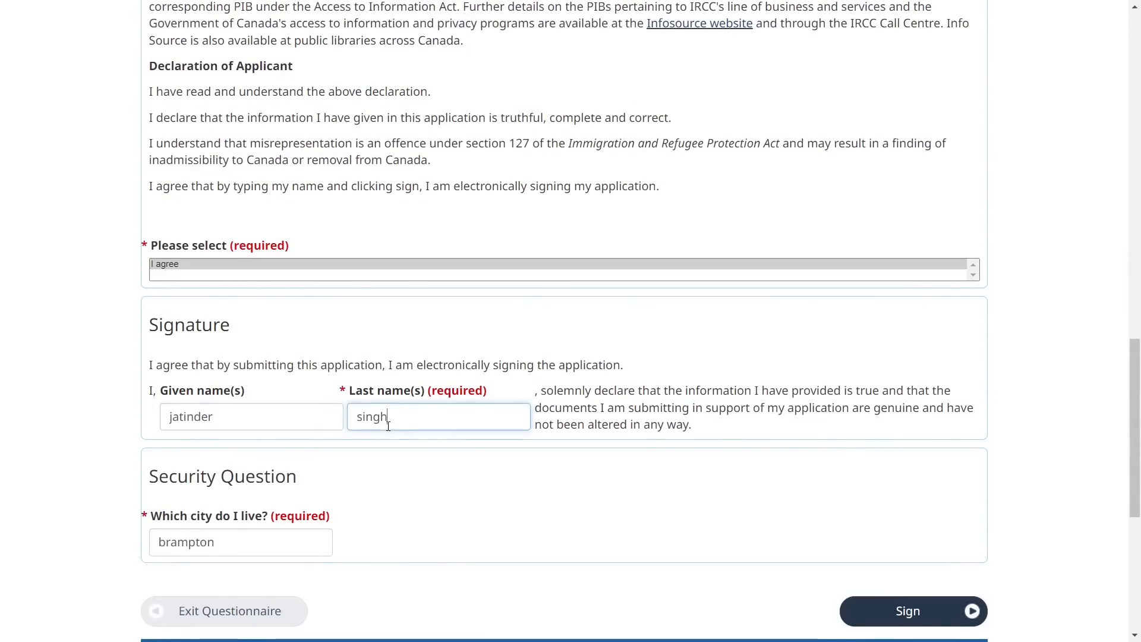
{"action": "triple_click", "coordinate": [219, 519]}
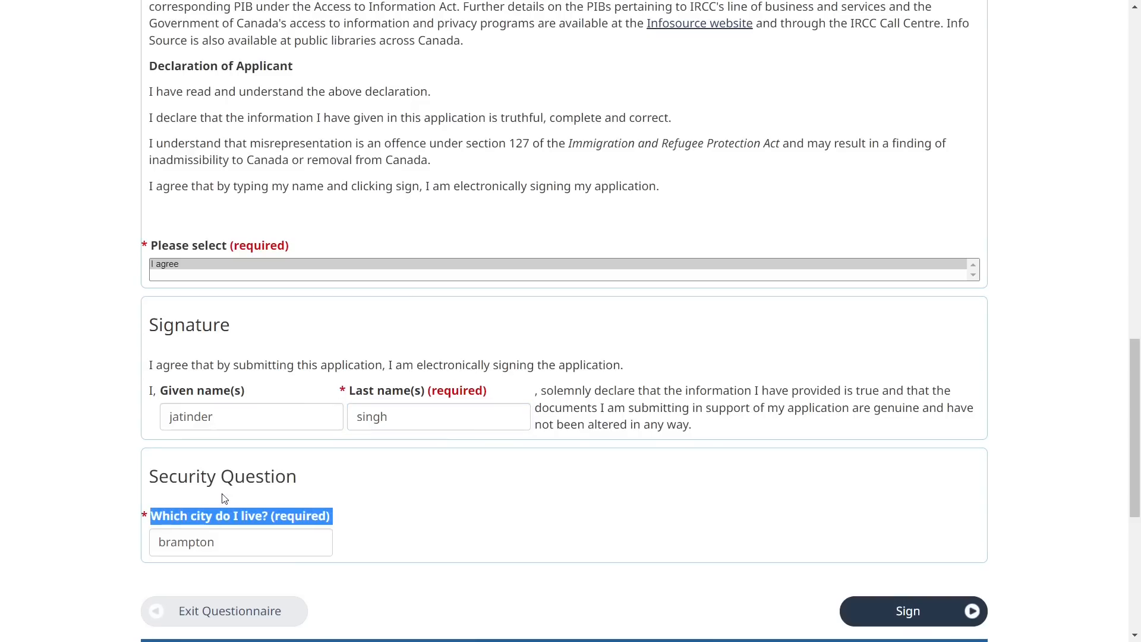
{"action": "triple_click", "coordinate": [222, 477]}
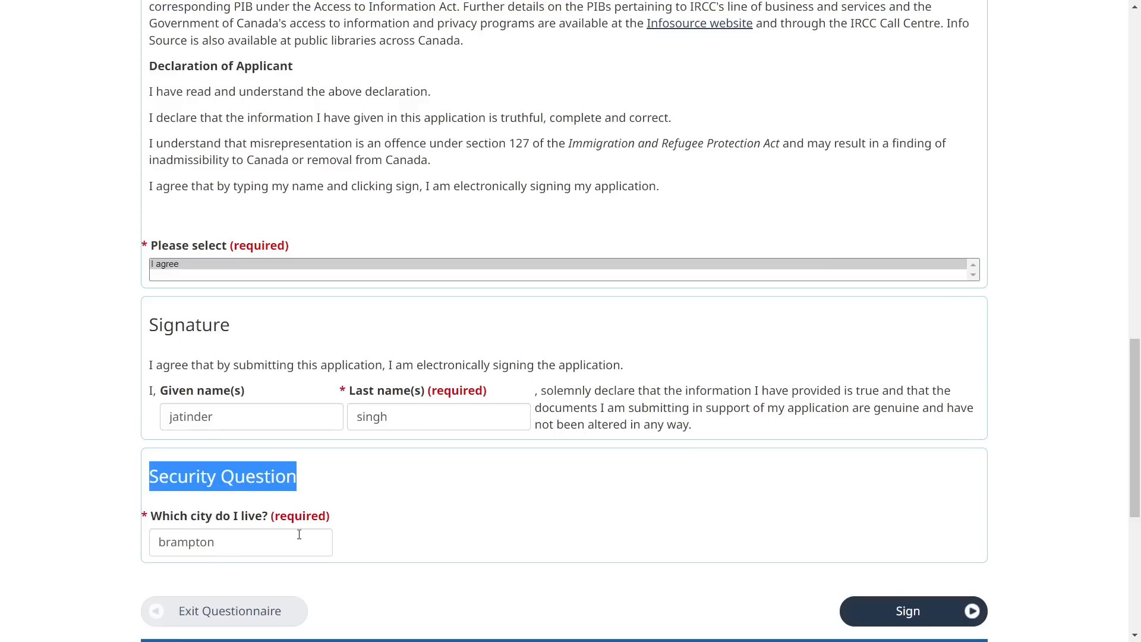
{"action": "left_click", "coordinate": [437, 519]}
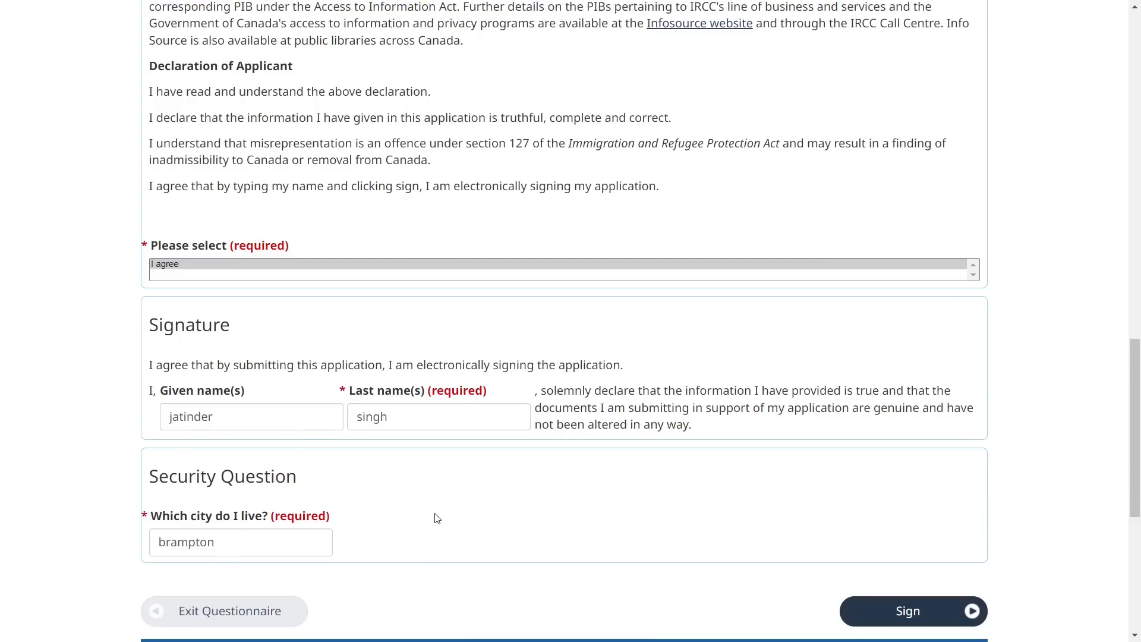
{"action": "left_click", "coordinate": [863, 614]}
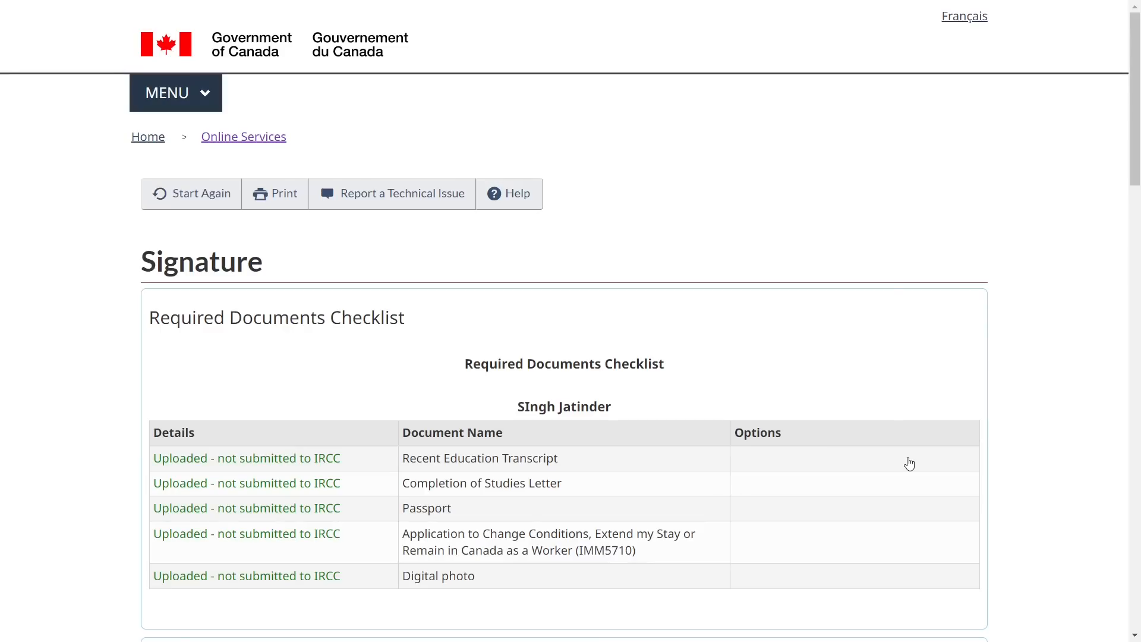
Transmit the signed application and review the $255 Summary of fees
{"action": "scroll", "coordinate": [717, 474], "scroll_direction": "down", "scroll_amount": 13}
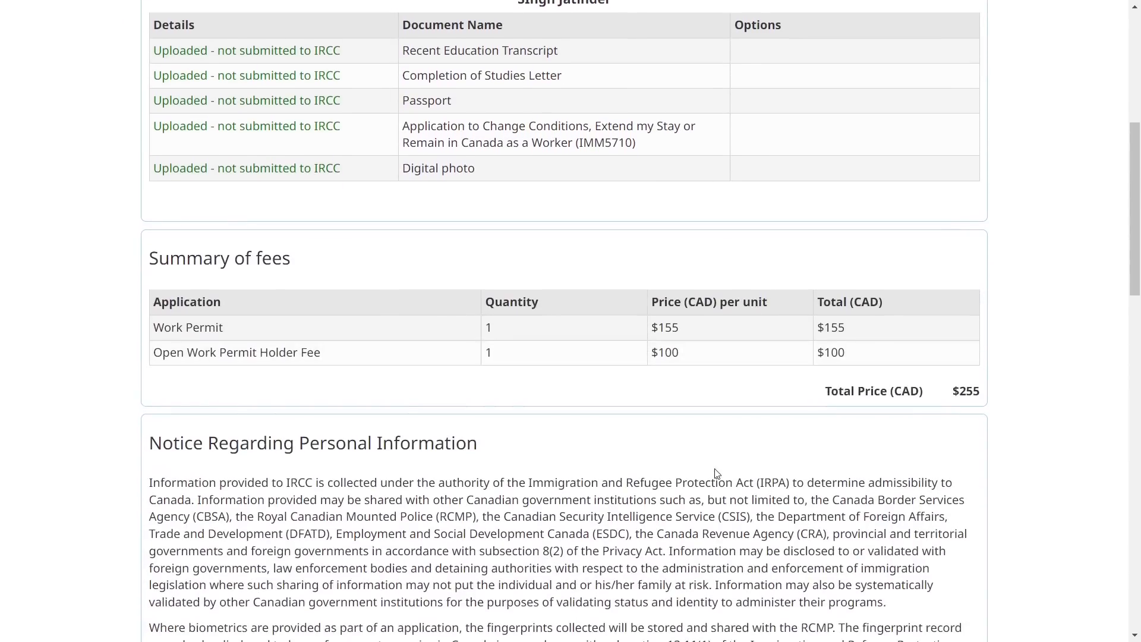
{"action": "scroll", "coordinate": [717, 474], "scroll_direction": "down", "scroll_amount": 10}
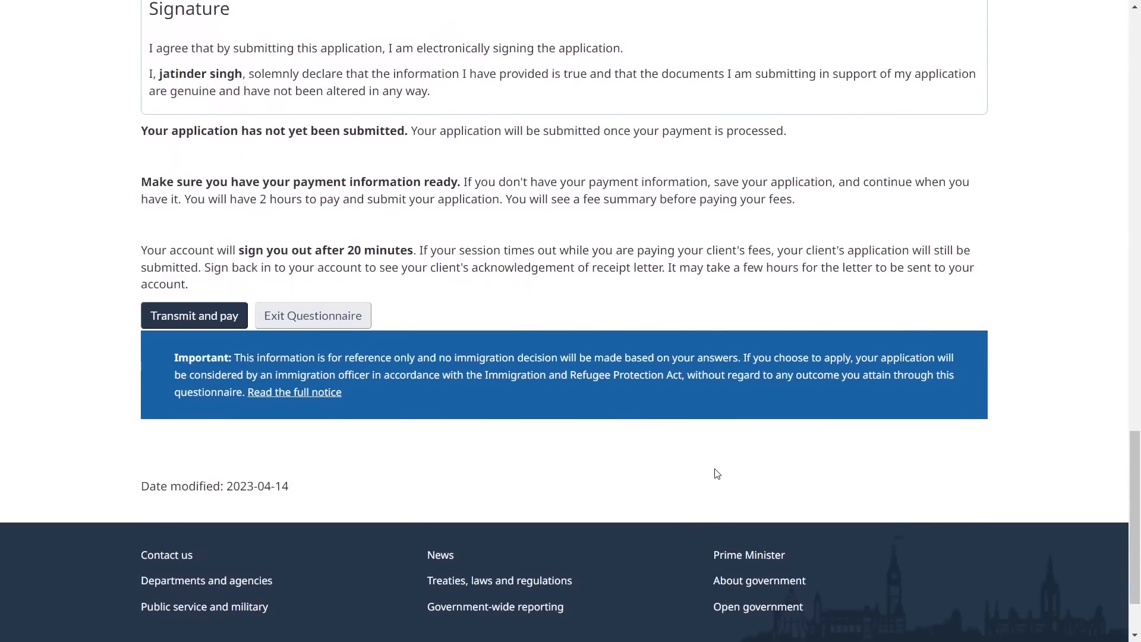
{"action": "left_click", "coordinate": [198, 316]}
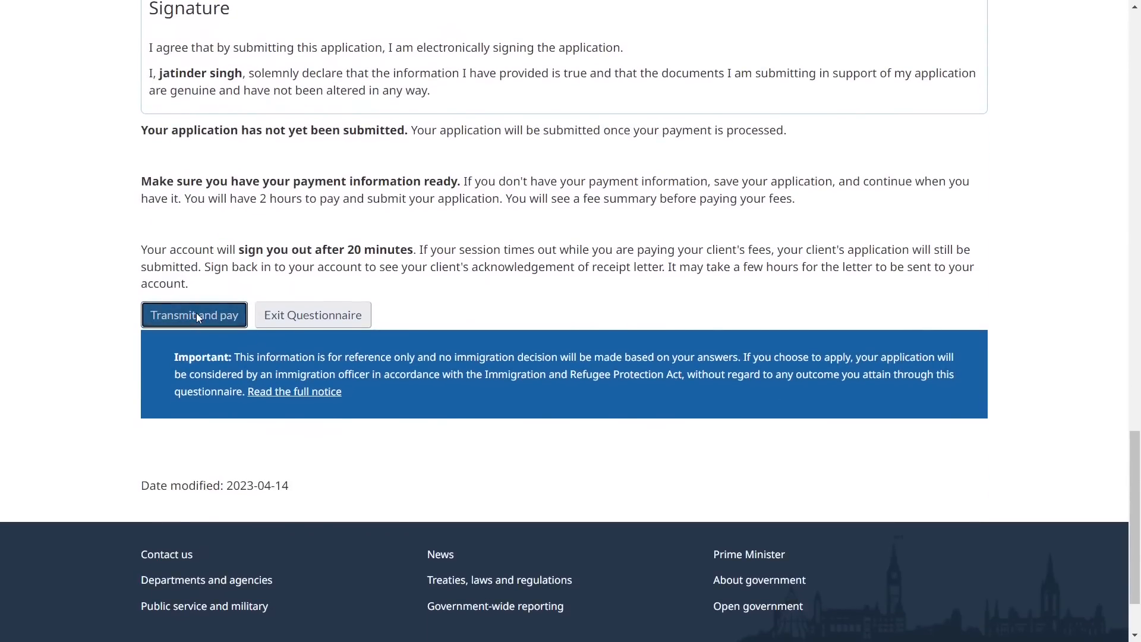
{"action": "scroll", "coordinate": [443, 436], "scroll_direction": "down", "scroll_amount": 1}
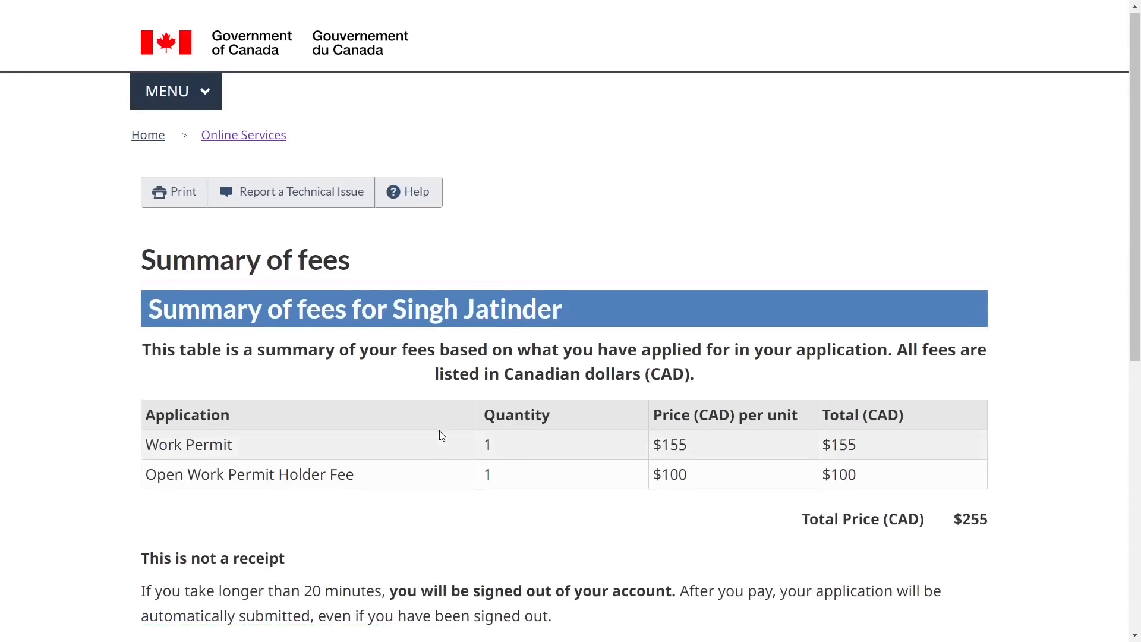